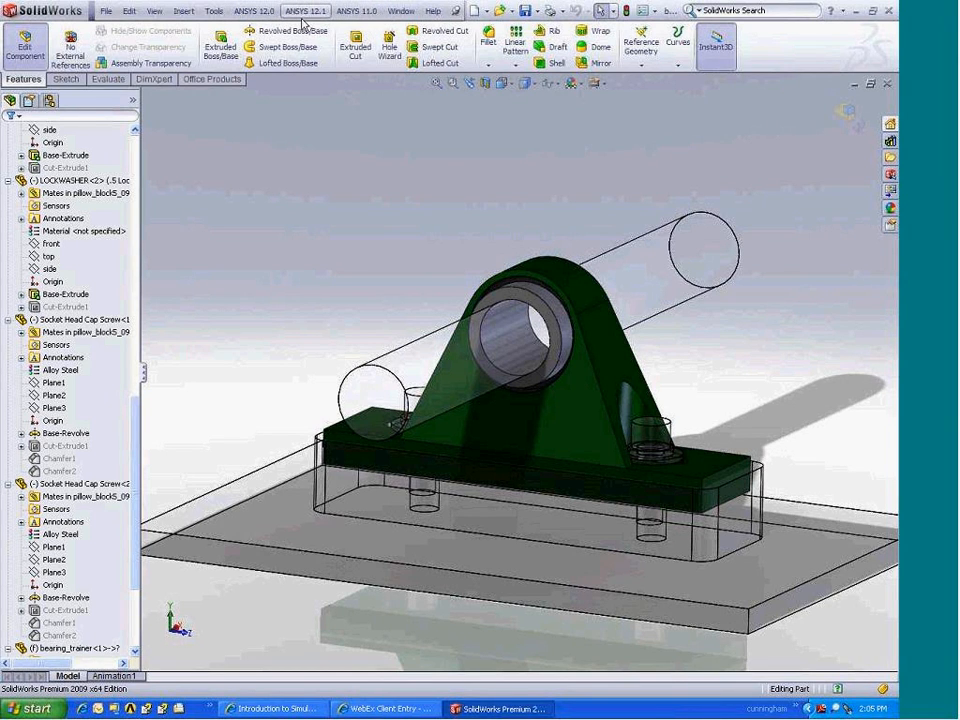
# - Start an ANSYS 12.1 Workbench session from the open SolidWorks pillow block assembly
pyautogui.click(304, 16)
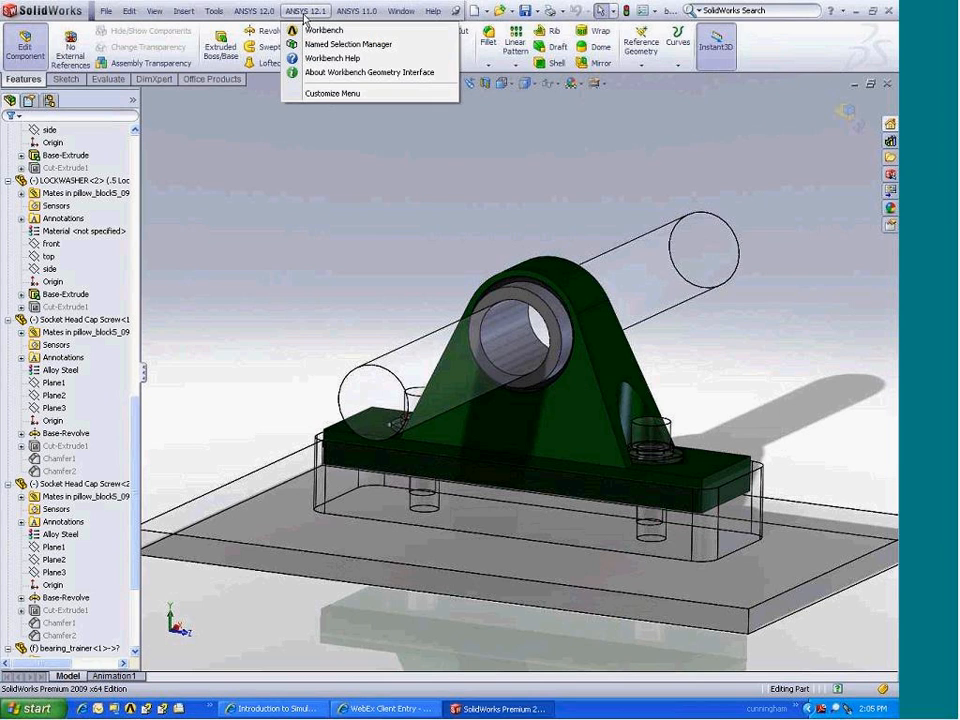
pyautogui.click(304, 16)
pyautogui.click(304, 16)
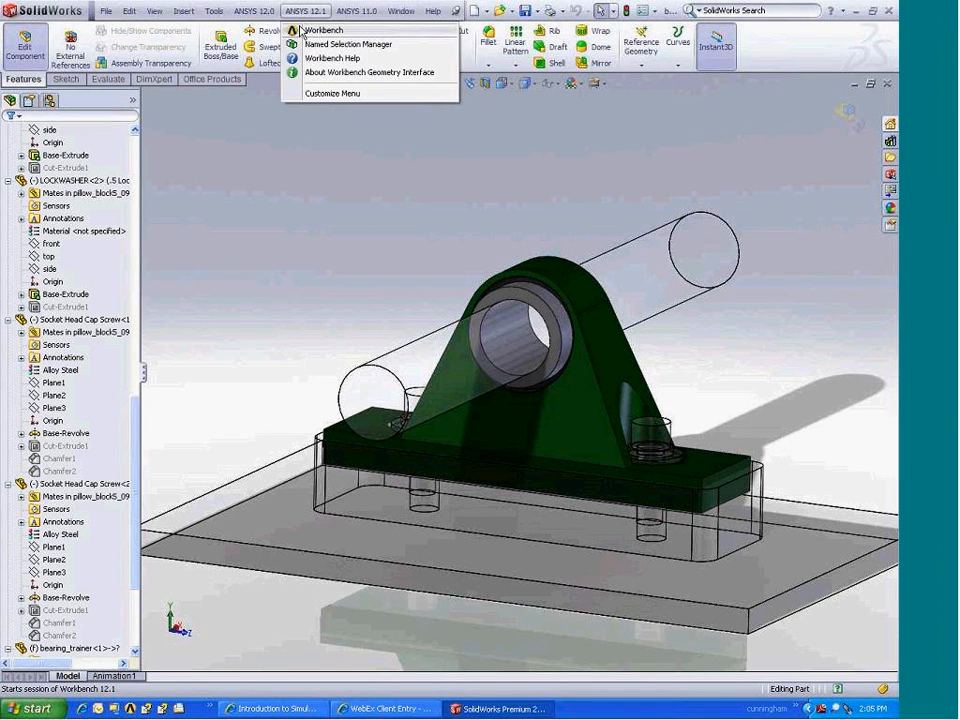
pyautogui.click(310, 34)
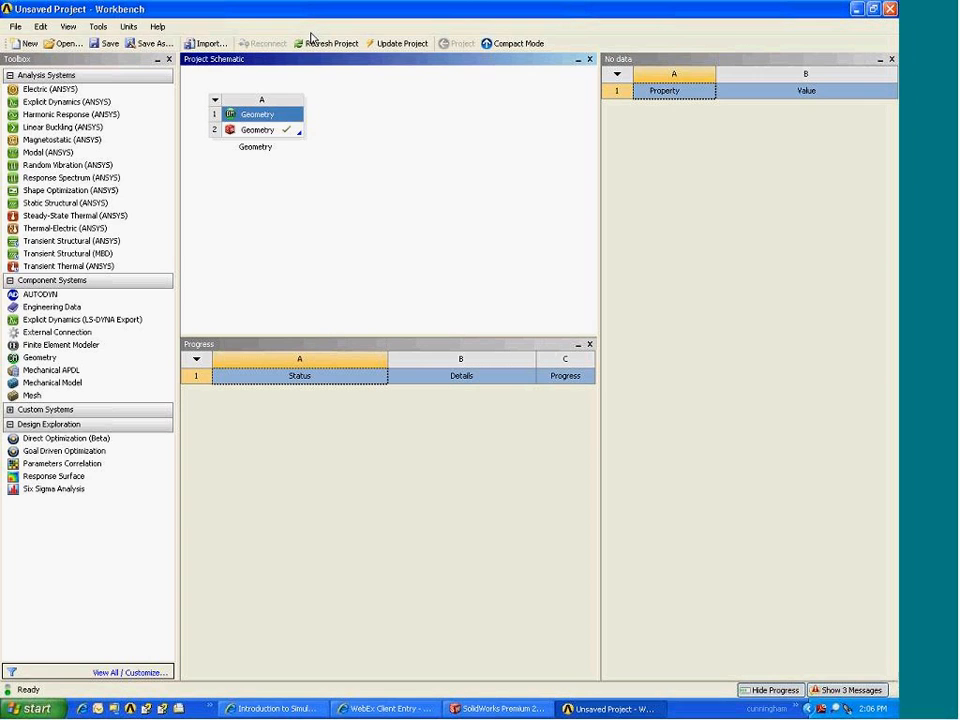
# - Exclude surface bodies from the import in the Geometry cell's basic geometry options
pyautogui.click(288, 131)
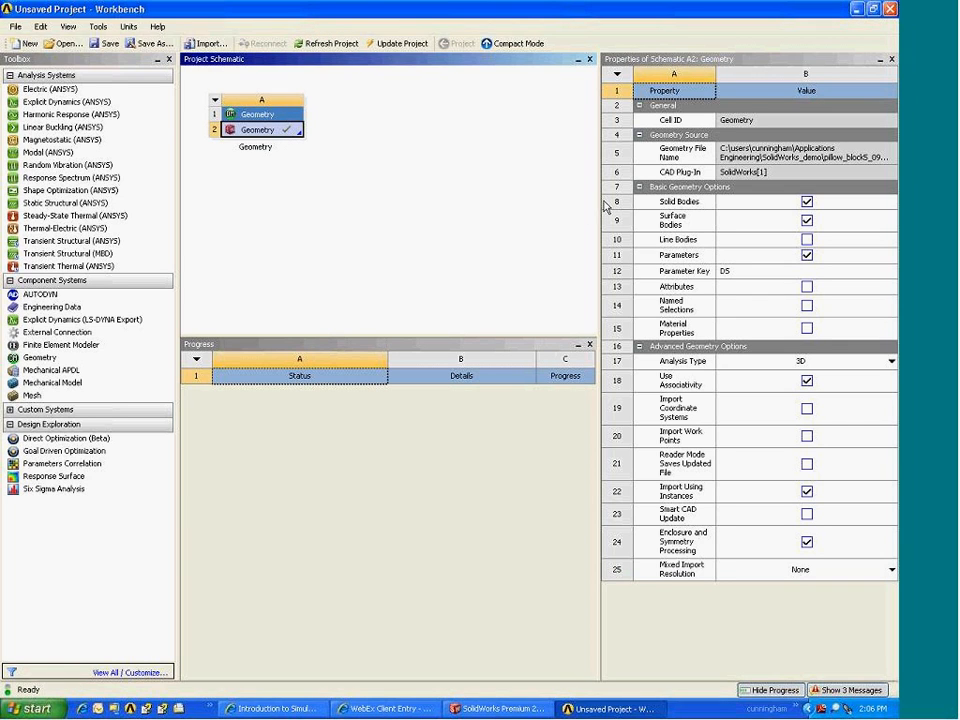
pyautogui.moveTo(554, 200); pyautogui.dragTo(464, 200)
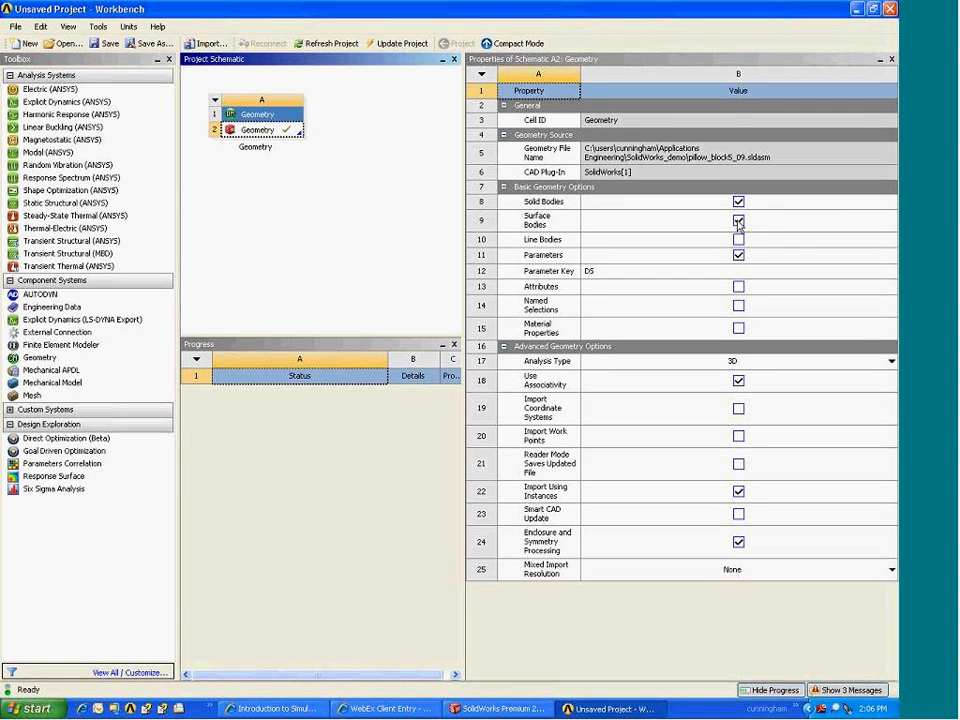
pyautogui.click(794, 229)
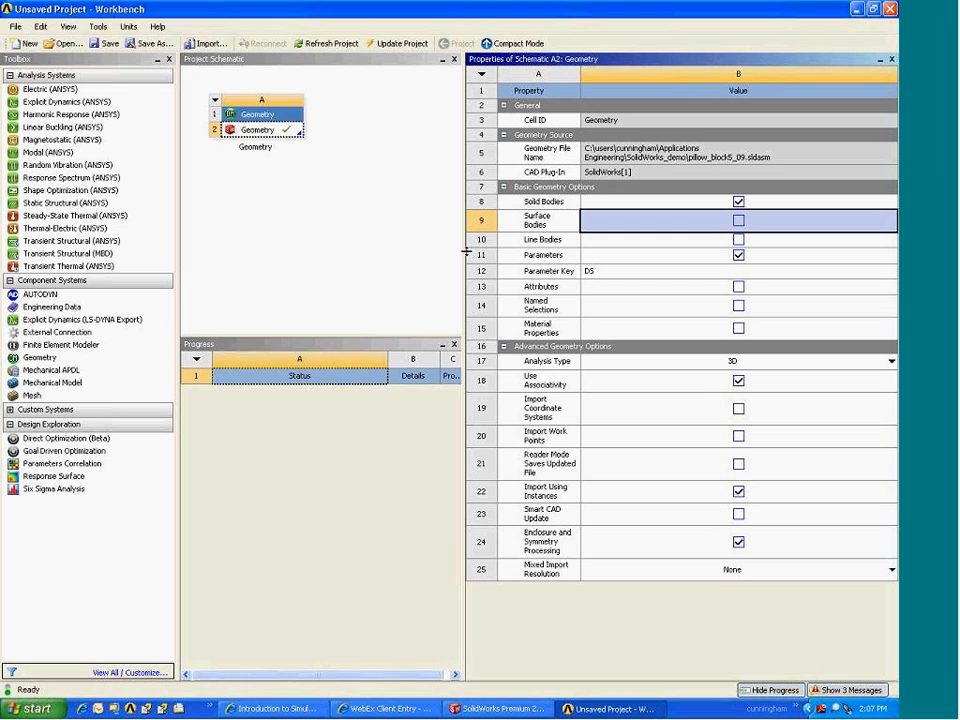
pyautogui.moveTo(464, 251); pyautogui.dragTo(622, 250)
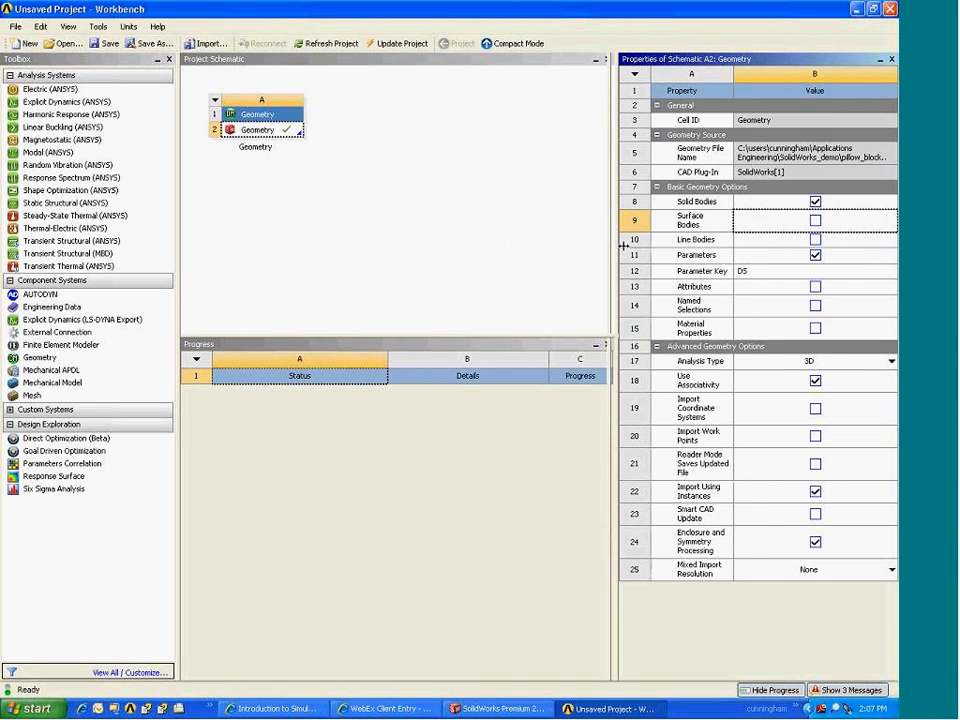
# - Open the Geometry cell for editing in DesignModeler with inch as the length unit
pyautogui.rightClick(267, 139)
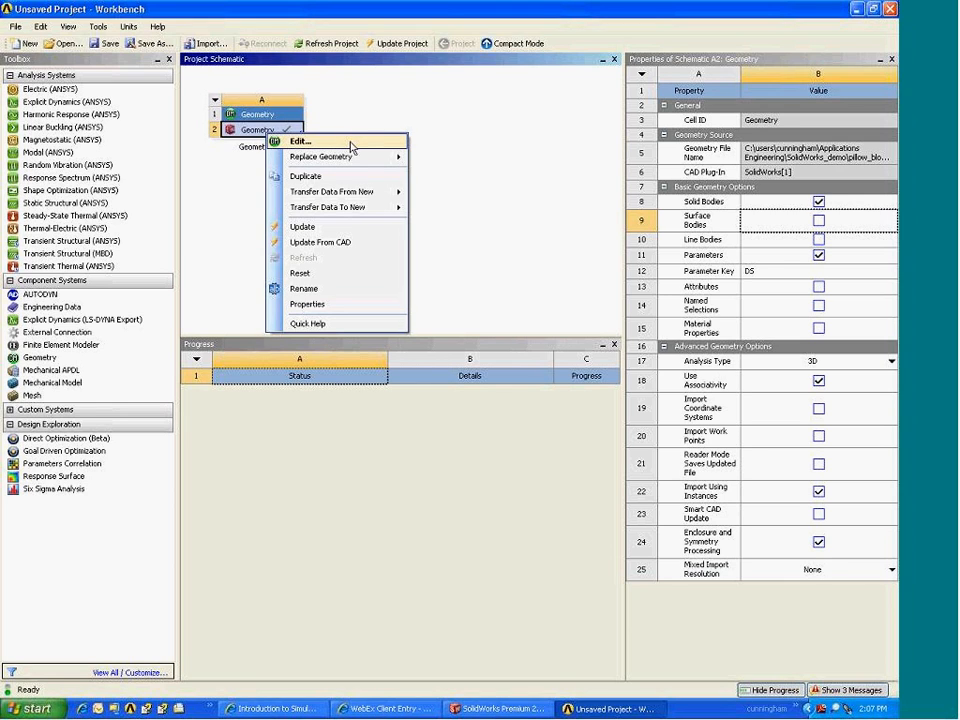
pyautogui.click(352, 146)
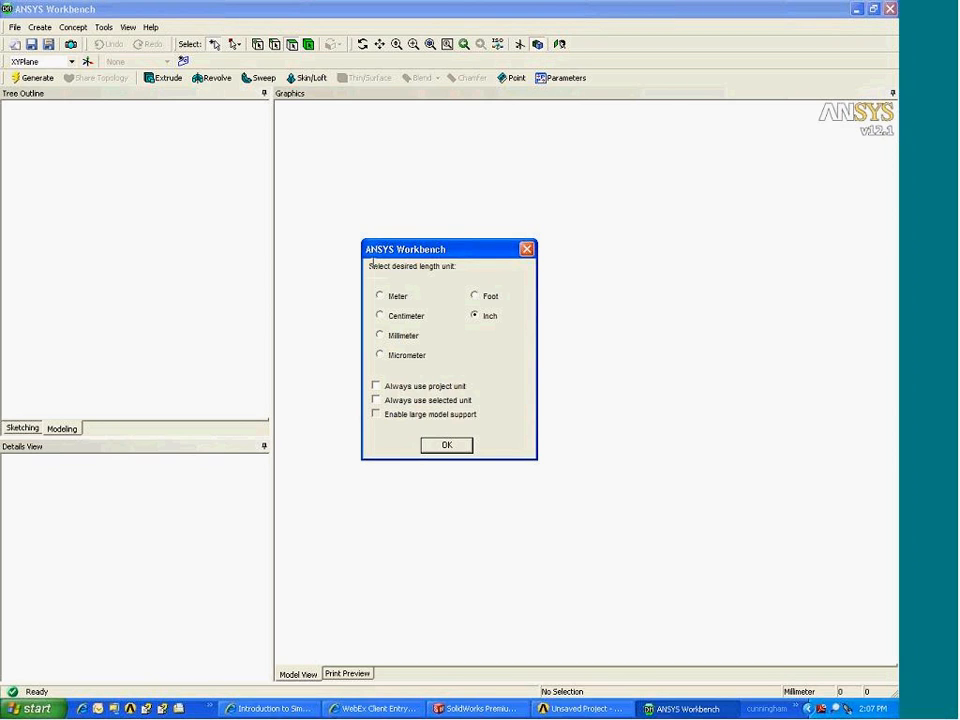
pyautogui.click(448, 447)
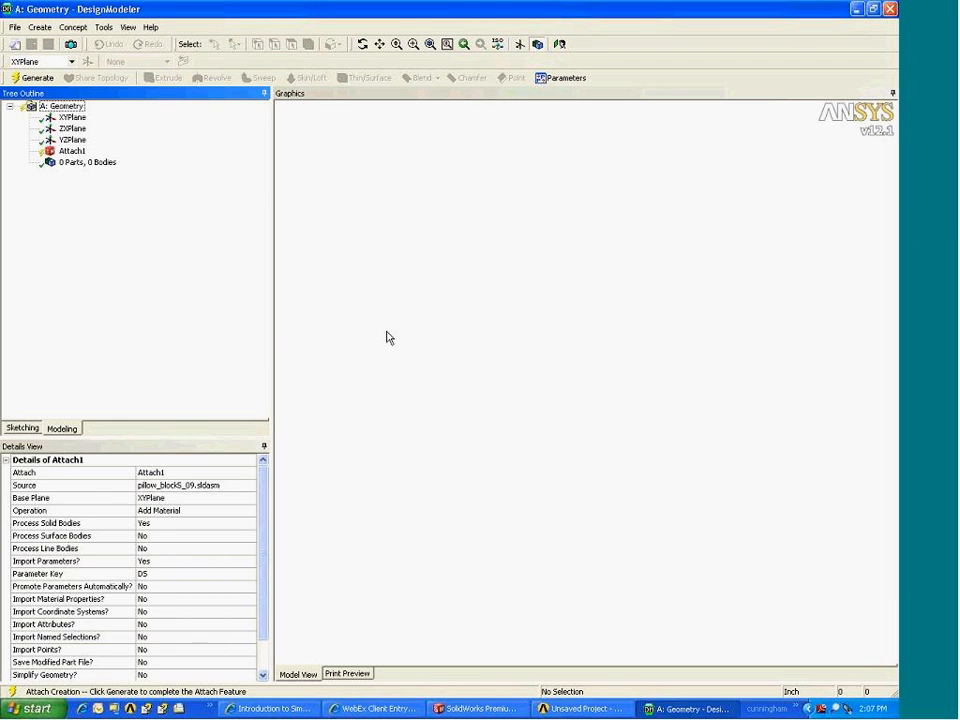
# - Set the Attach1 operation to Add Frozen and generate it to import the assembly
pyautogui.click(72, 151)
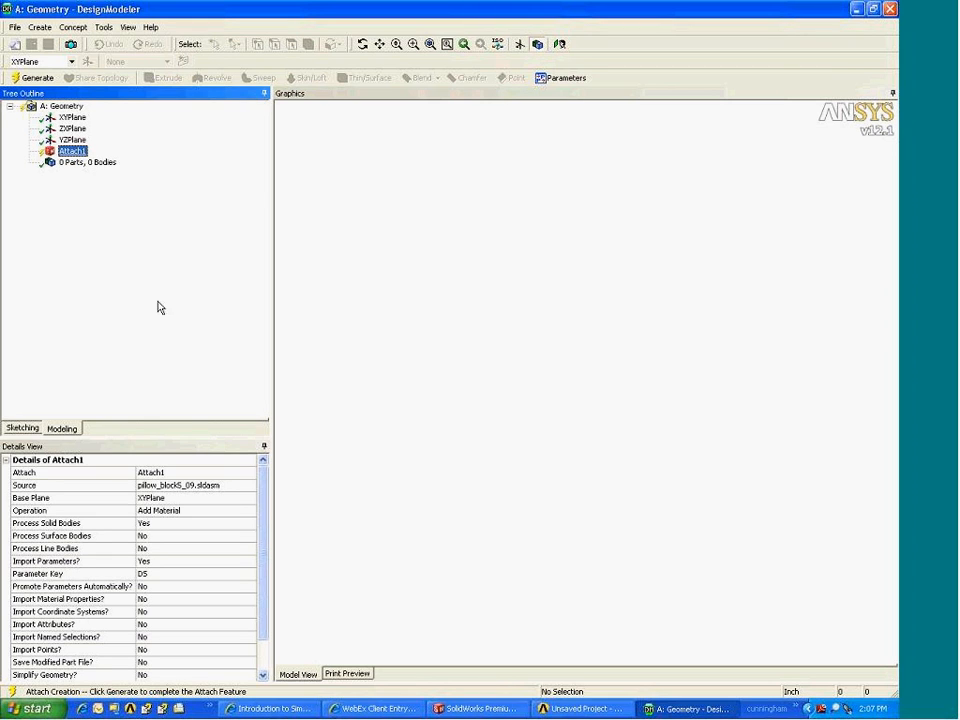
pyautogui.moveTo(169, 438); pyautogui.dragTo(171, 302)
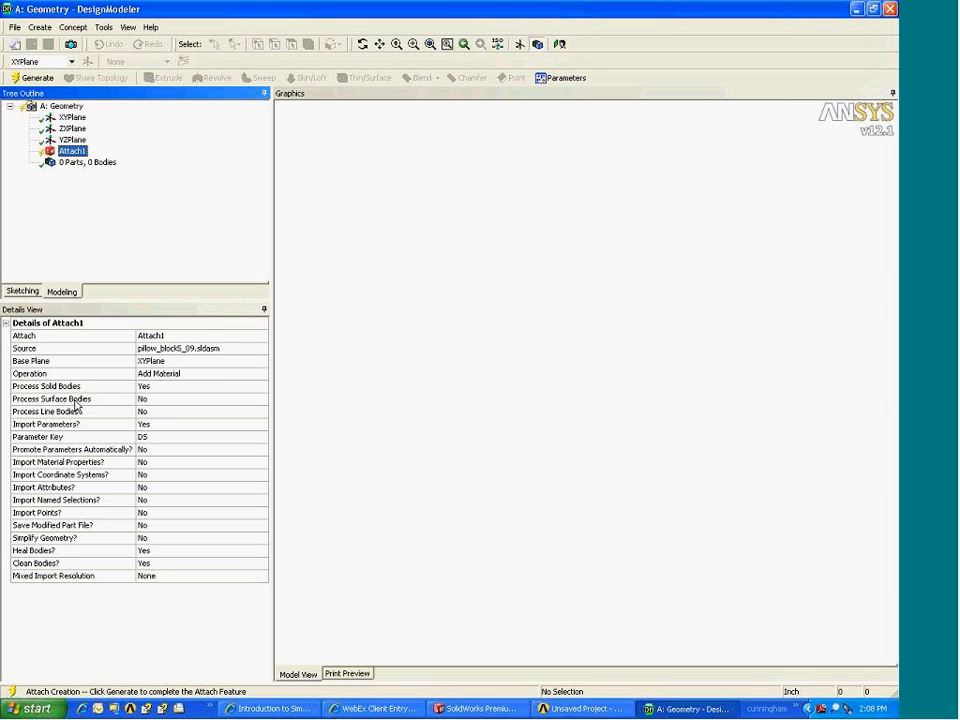
pyautogui.click(261, 374)
pyautogui.click(210, 399)
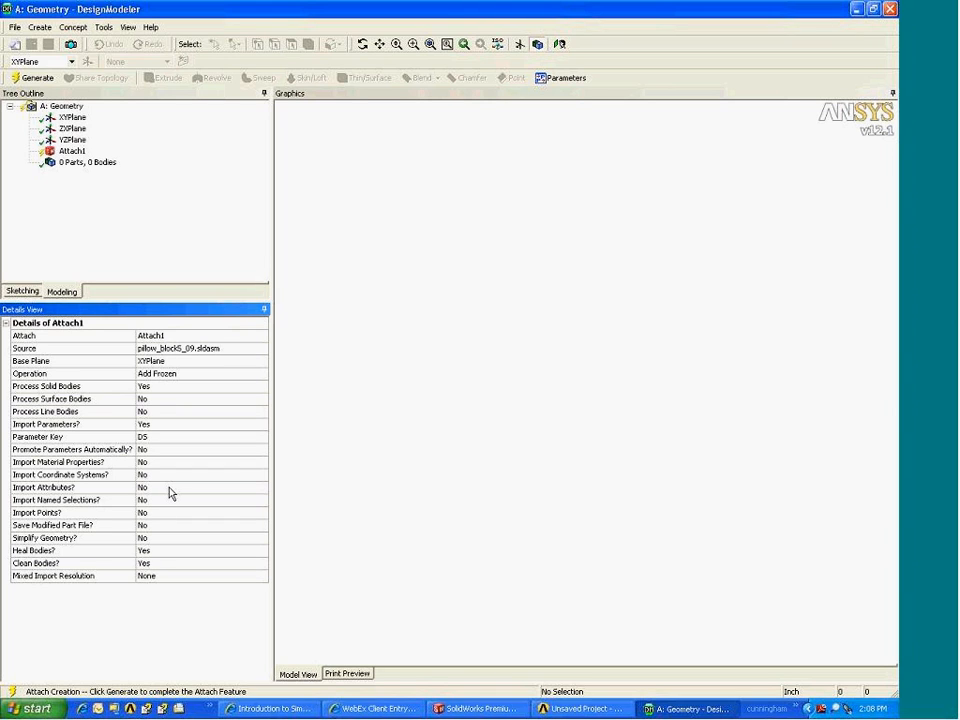
pyautogui.rightClick(69, 153)
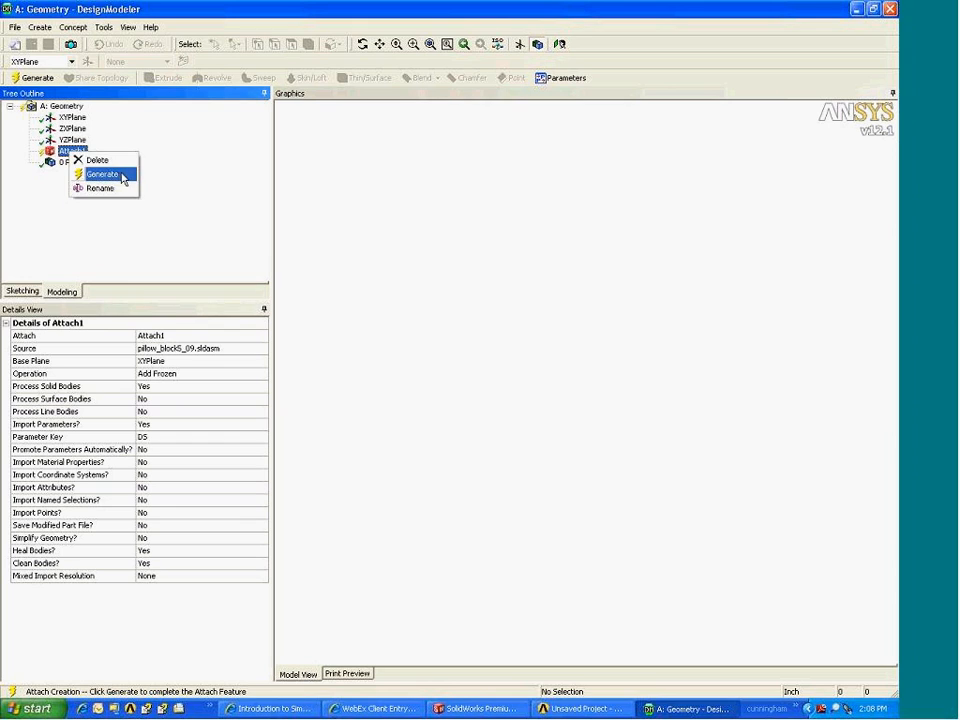
pyautogui.click(103, 174)
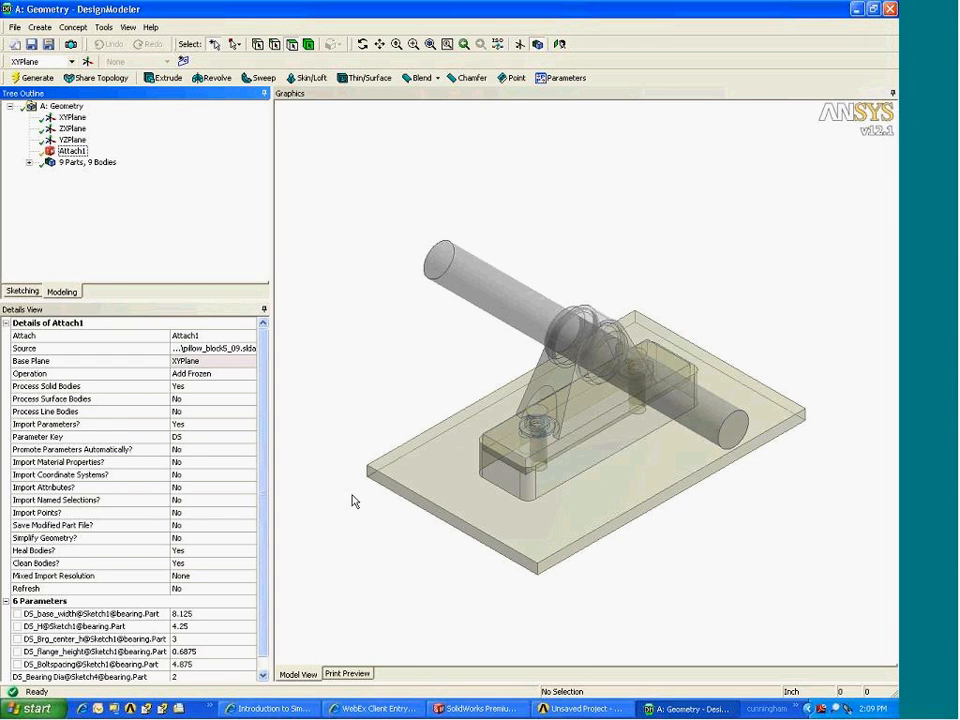
# - Turn off frozen body transparency so the imported assembly is displayed as opaque solids
pyautogui.moveTo(436, 270); pyautogui.dragTo(577, 362, button='middle')
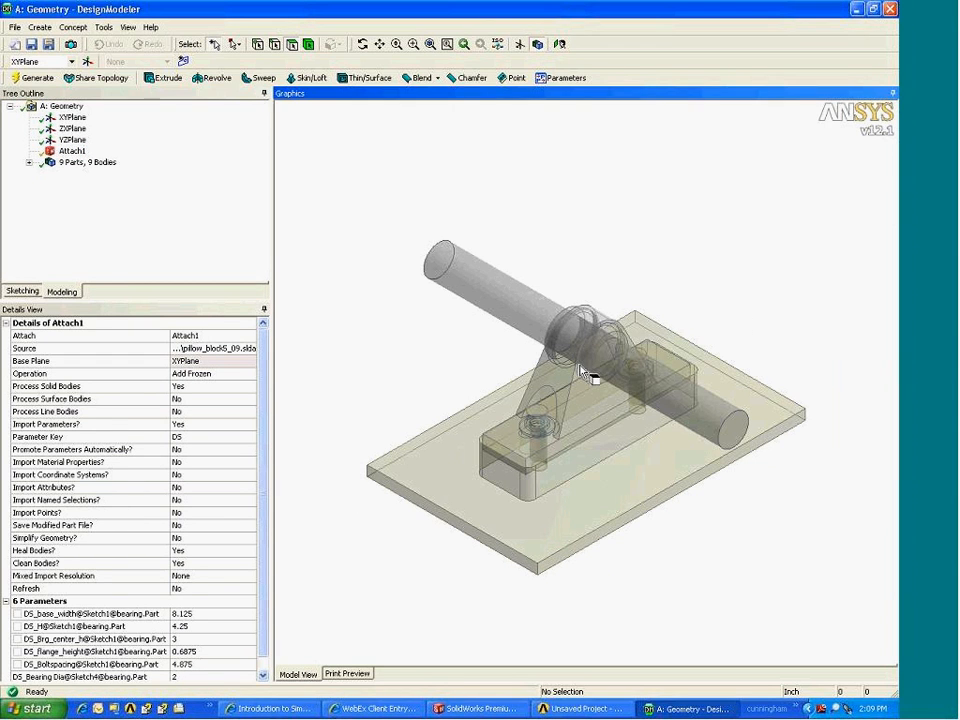
pyautogui.scroll(2, 576, 361)
pyautogui.scroll(1, 576, 361)
pyautogui.click(104, 28)
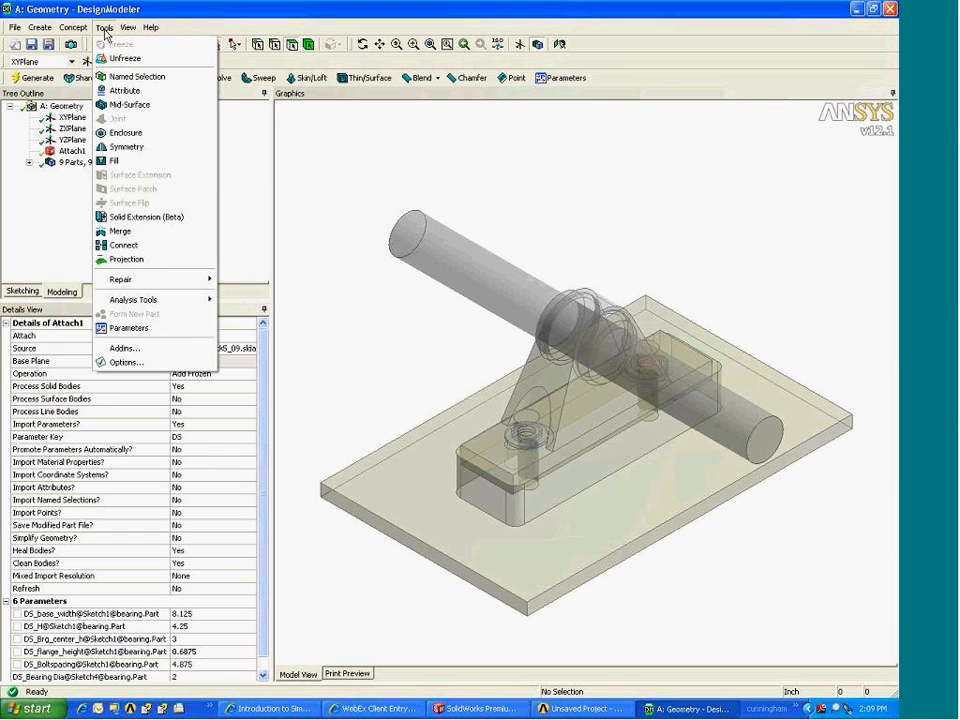
pyautogui.moveTo(128, 27)
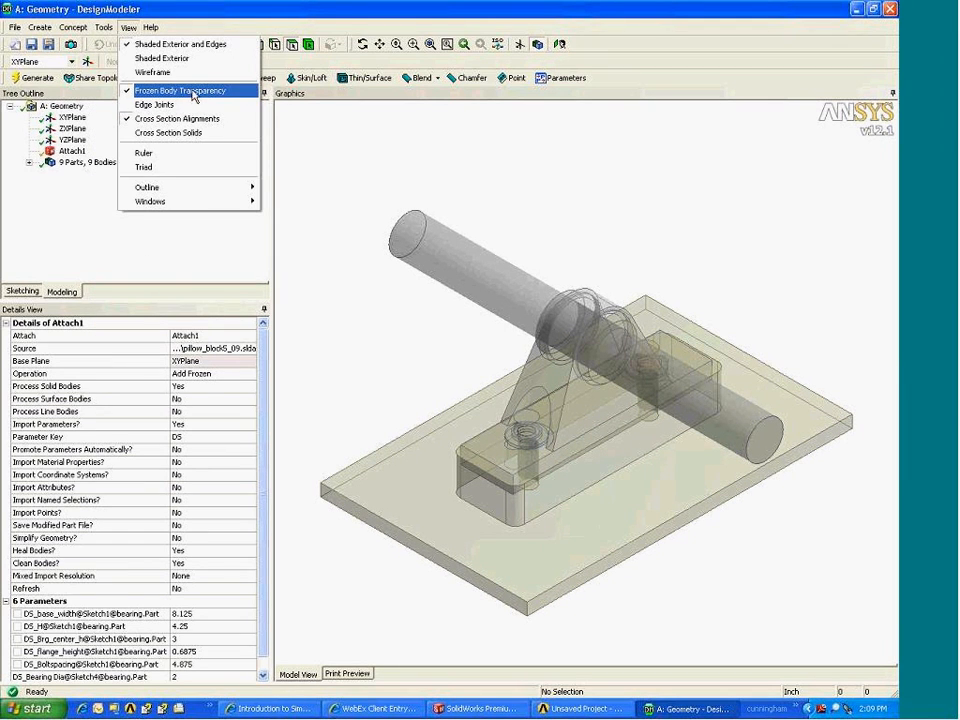
pyautogui.click(195, 95)
pyautogui.moveTo(480, 305); pyautogui.dragTo(500, 270, button='middle')
# - Expand the list of imported parts and suppress the training_shaft-1 body
pyautogui.click(29, 162)
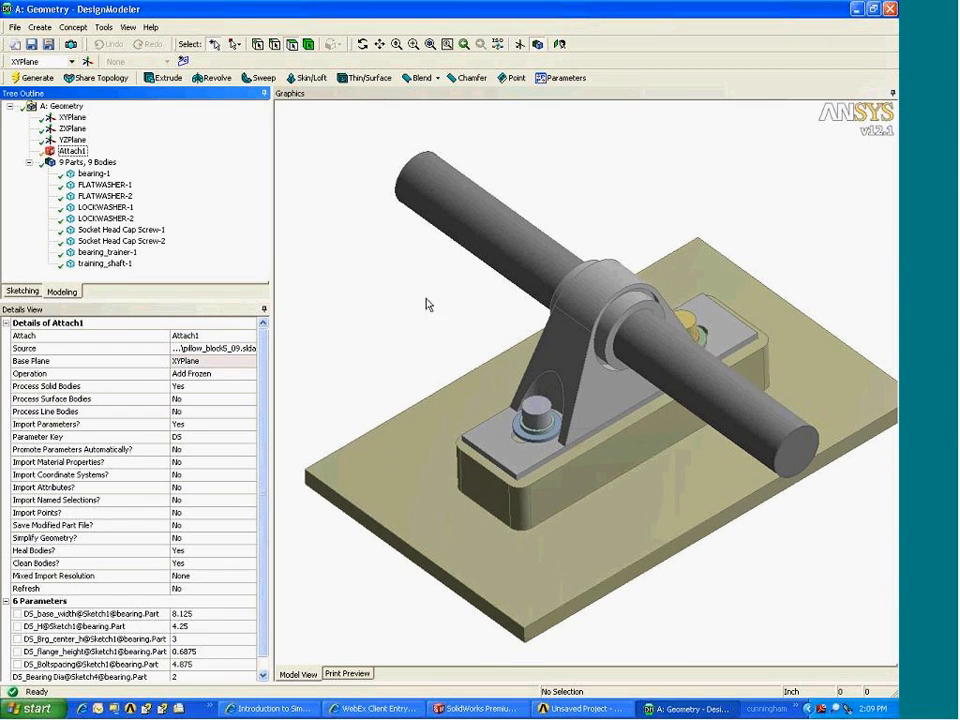
pyautogui.moveTo(459, 300); pyautogui.dragTo(590, 415, button='middle')
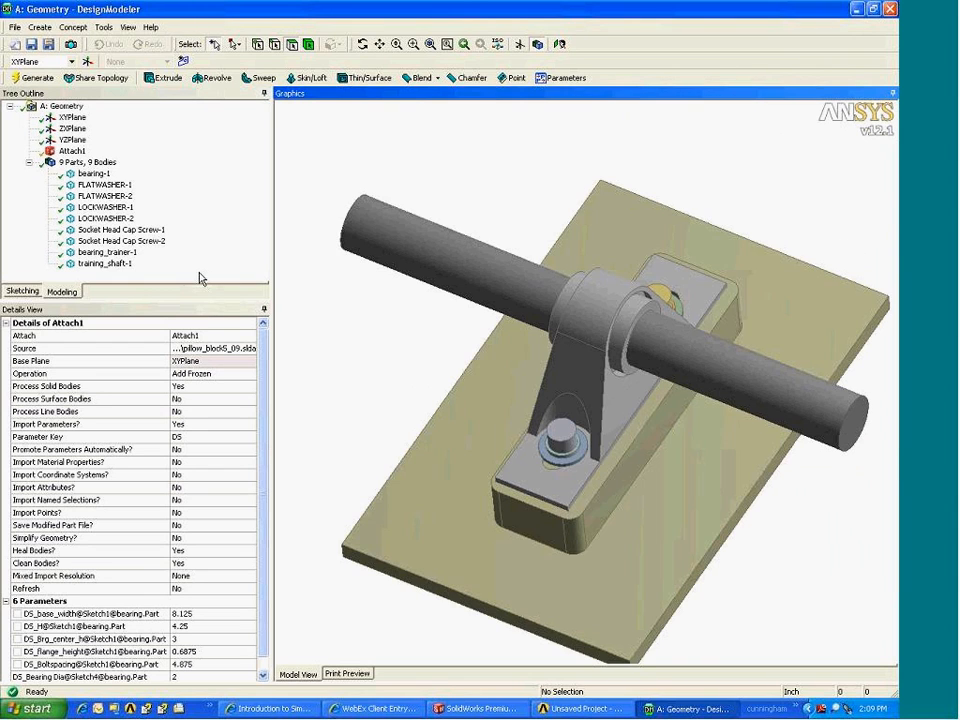
pyautogui.click(104, 263)
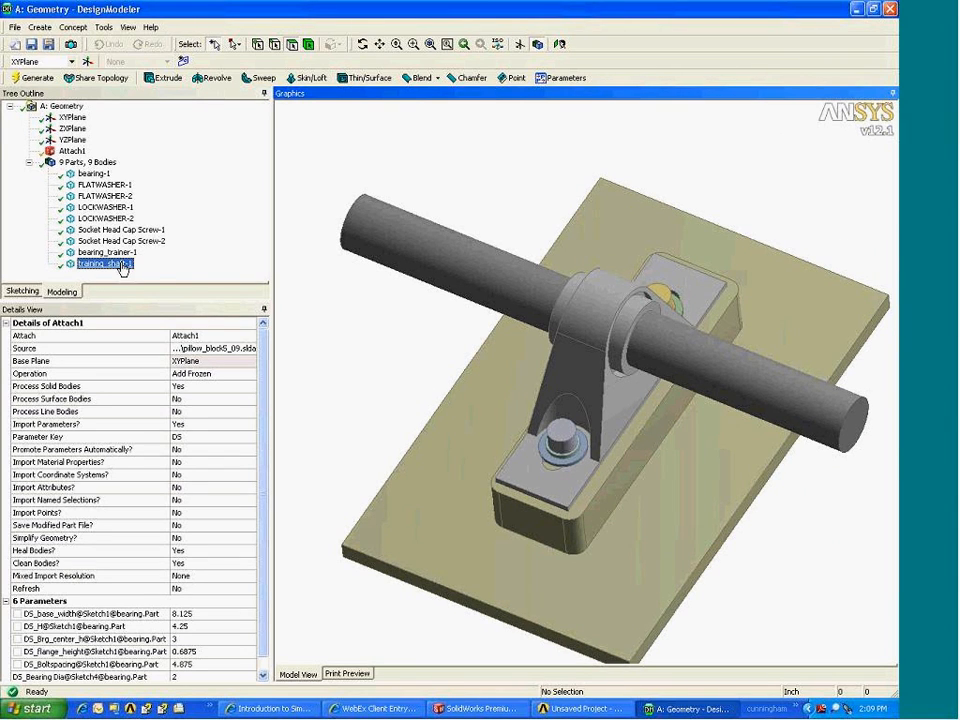
pyautogui.rightClick(121, 265)
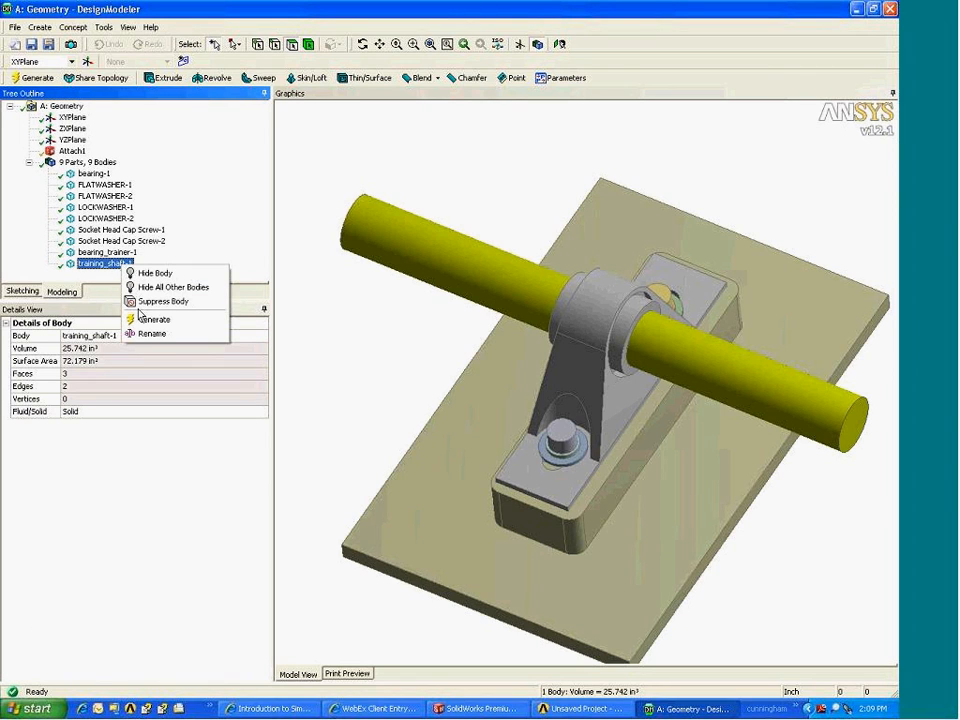
pyautogui.click(161, 301)
pyautogui.moveTo(612, 335); pyautogui.dragTo(414, 287, button='middle')
# - Suppress the bearing_trainer-1 body and inspect the remaining bearing, washers and cap screws from several angles
pyautogui.click(124, 254)
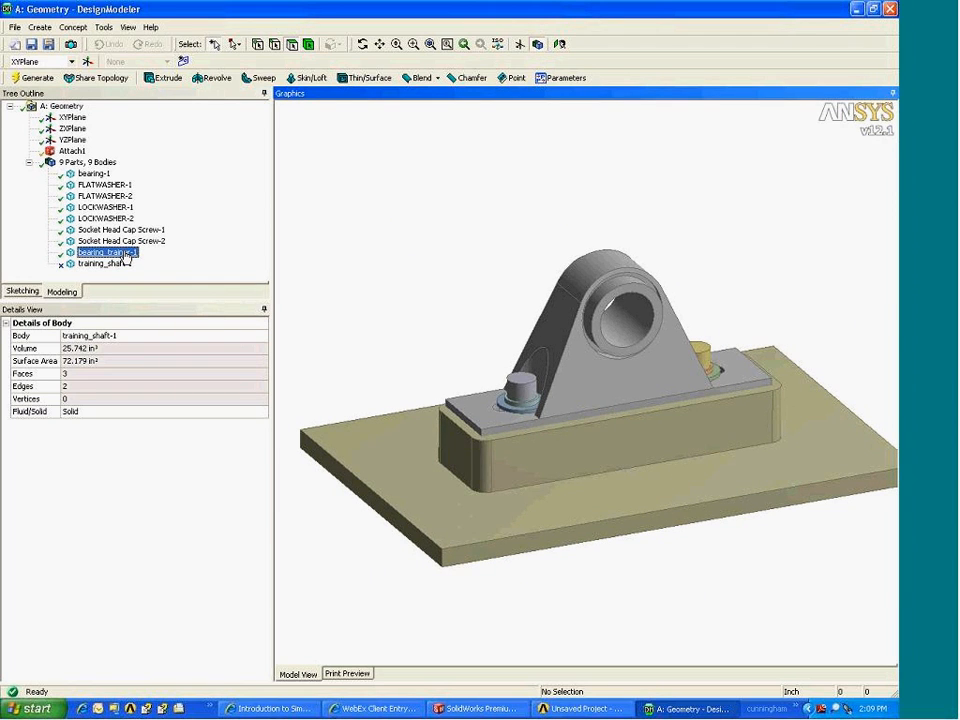
pyautogui.rightClick(124, 253)
pyautogui.click(187, 290)
pyautogui.scroll(3, 519, 330)
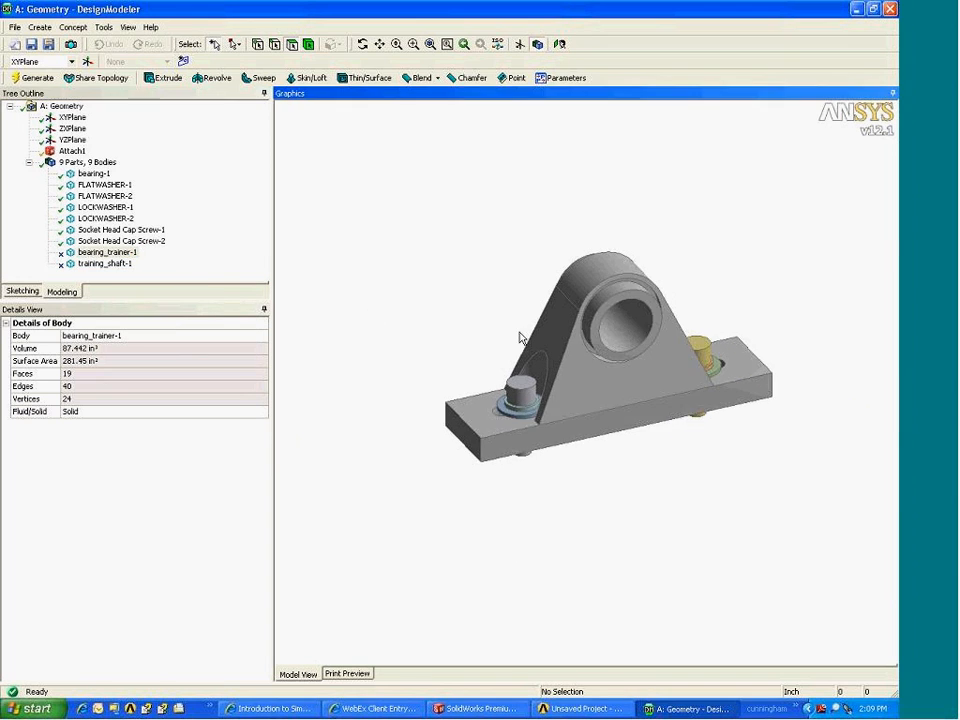
pyautogui.moveTo(517, 333)
pyautogui.mouseDown(button='middle')
pyautogui.moveTo(508, 388)
pyautogui.moveTo(497, 272)
pyautogui.moveTo(522, 318)
pyautogui.mouseUp(button='middle')
pyautogui.moveTo(458, 252); pyautogui.dragTo(547, 458, button='middle')
pyautogui.scroll(-1, 547, 458)
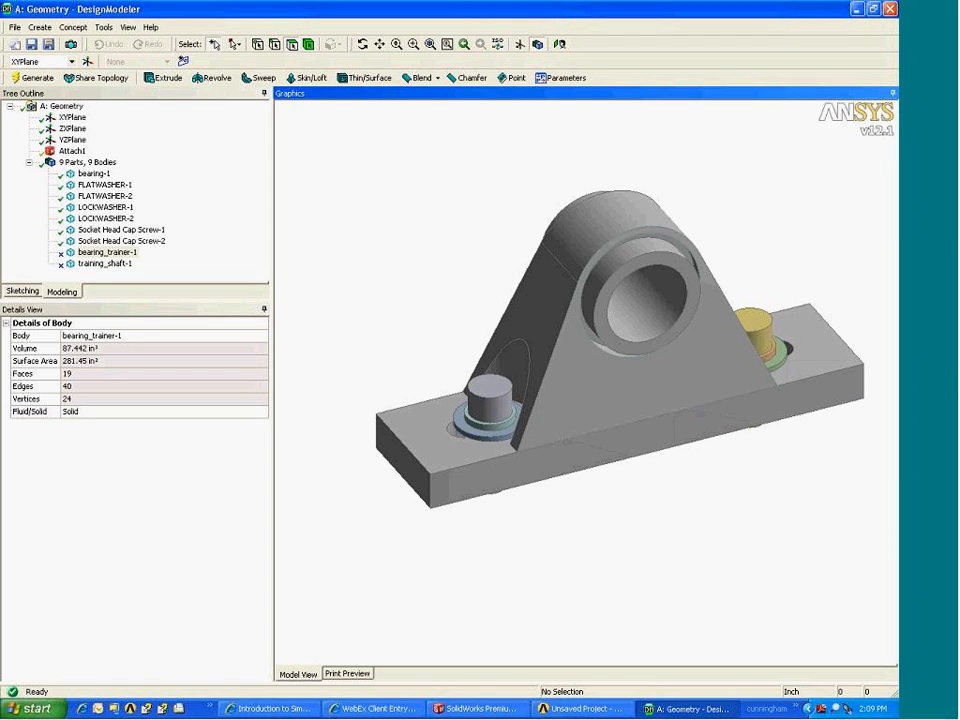
pyautogui.moveTo(640, 370)
pyautogui.mouseDown(button='middle')
pyautogui.moveTo(724, 339)
pyautogui.moveTo(647, 354)
pyautogui.moveTo(640, 384)
pyautogui.mouseUp(button='middle')
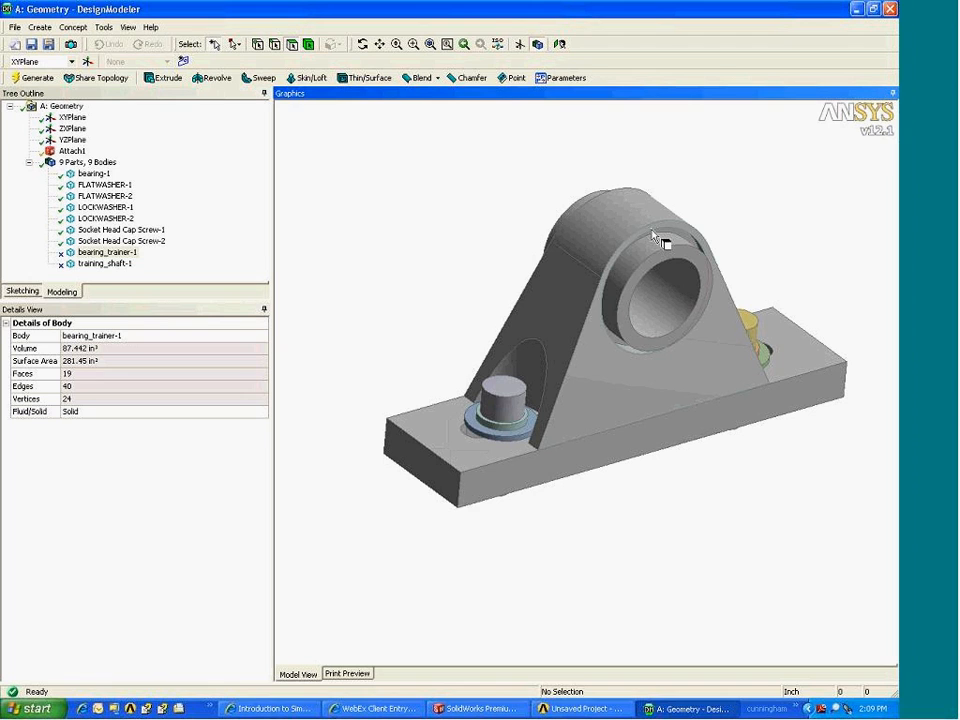
pyautogui.moveTo(652, 257)
pyautogui.mouseDown(button='middle')
pyautogui.moveTo(647, 431)
pyautogui.moveTo(653, 265)
pyautogui.mouseUp(button='middle')
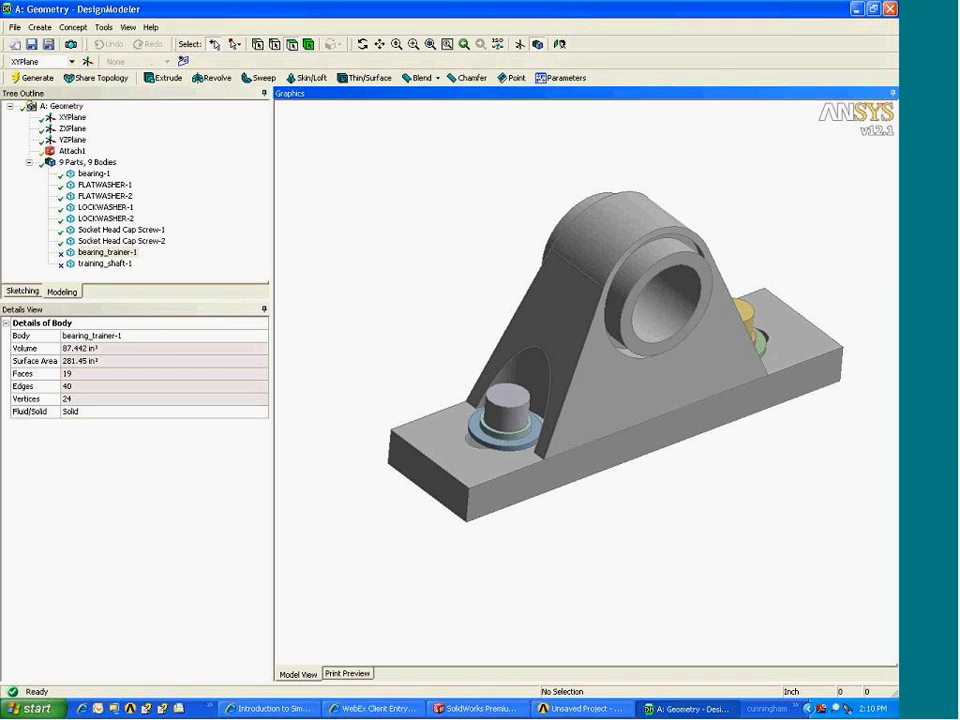
# - Add a Symmetry feature to the model and set its number of planes to 2
pyautogui.click(108, 28)
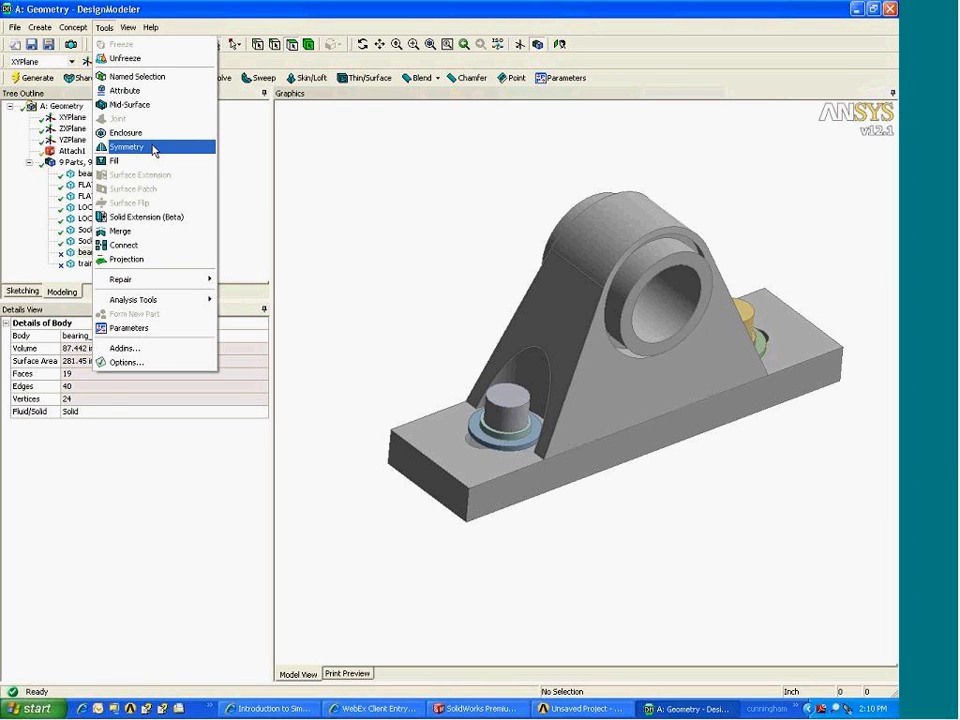
pyautogui.click(153, 149)
pyautogui.click(128, 350)
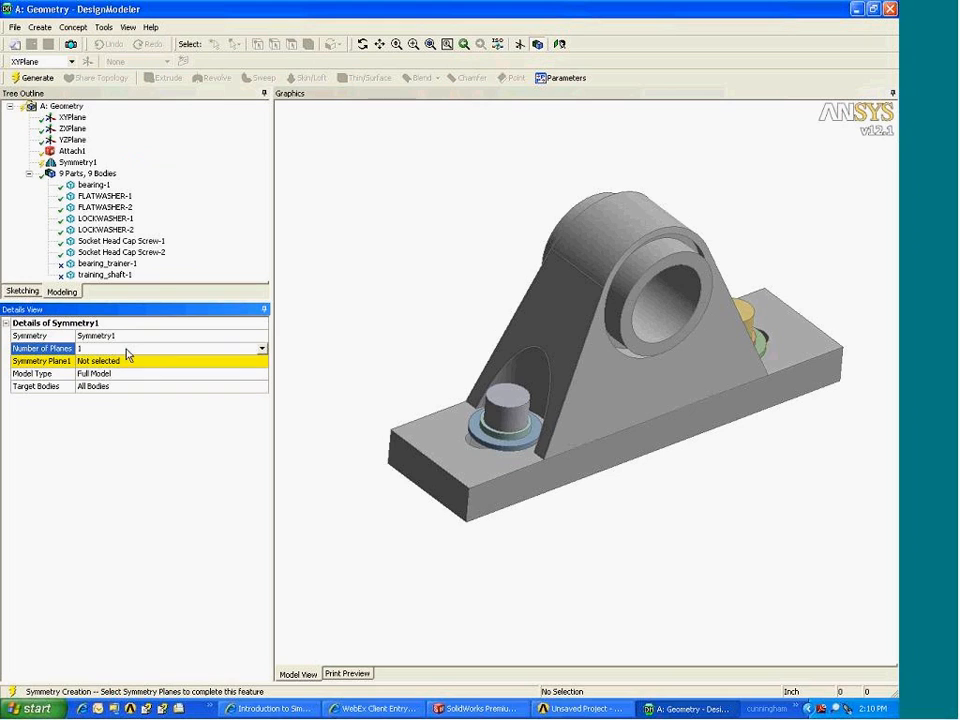
pyautogui.click(263, 349)
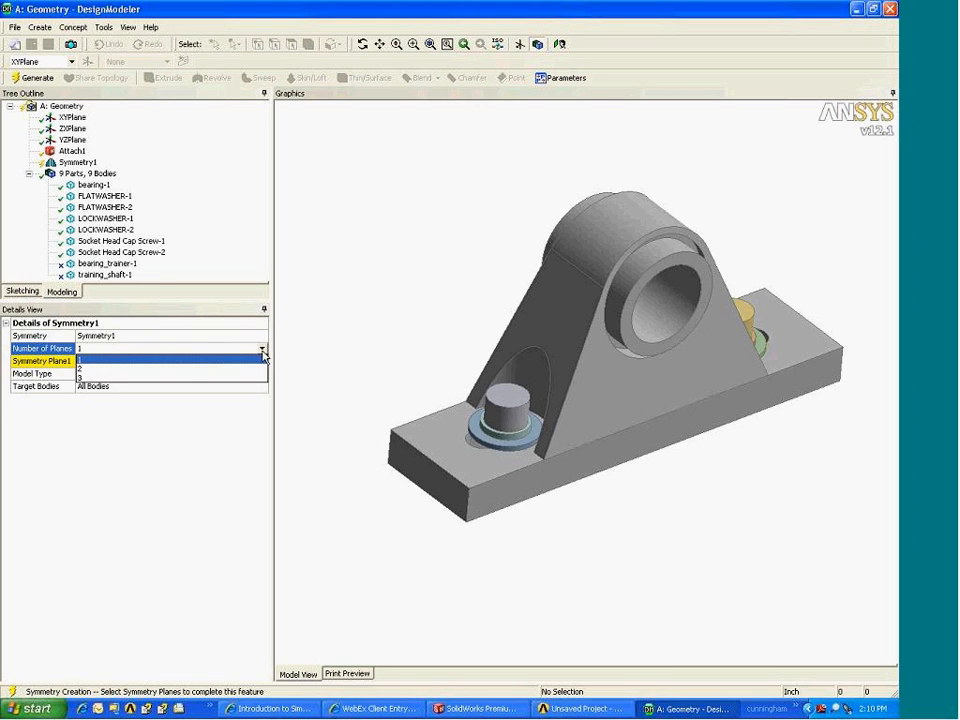
pyautogui.click(255, 368)
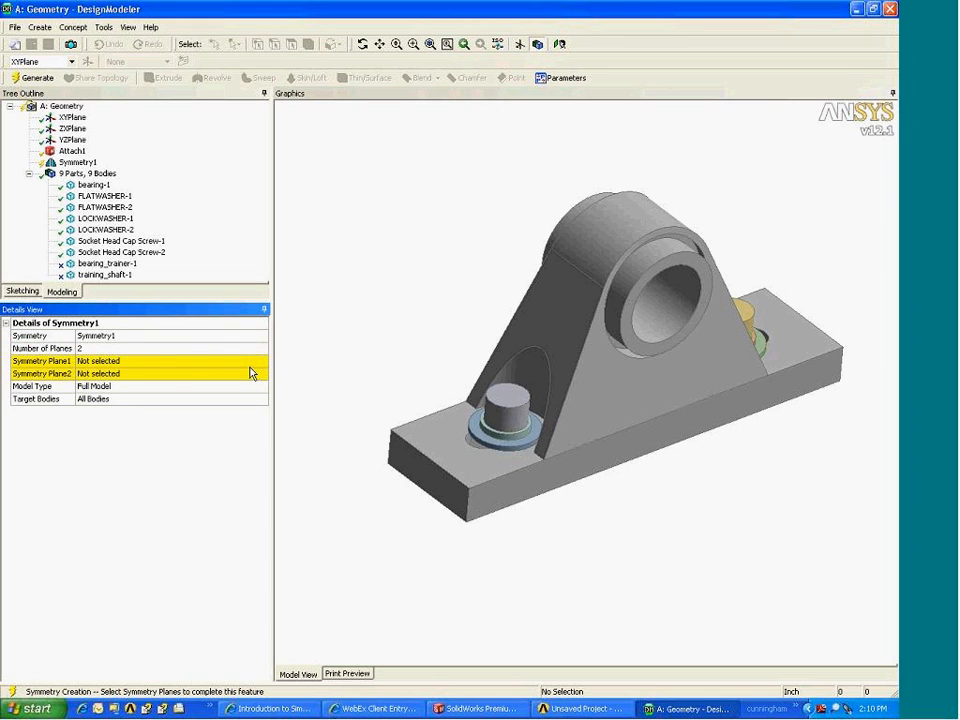
# - Assign the XYPlane as the first symmetry plane
pyautogui.click(150, 361)
pyautogui.click(70, 118)
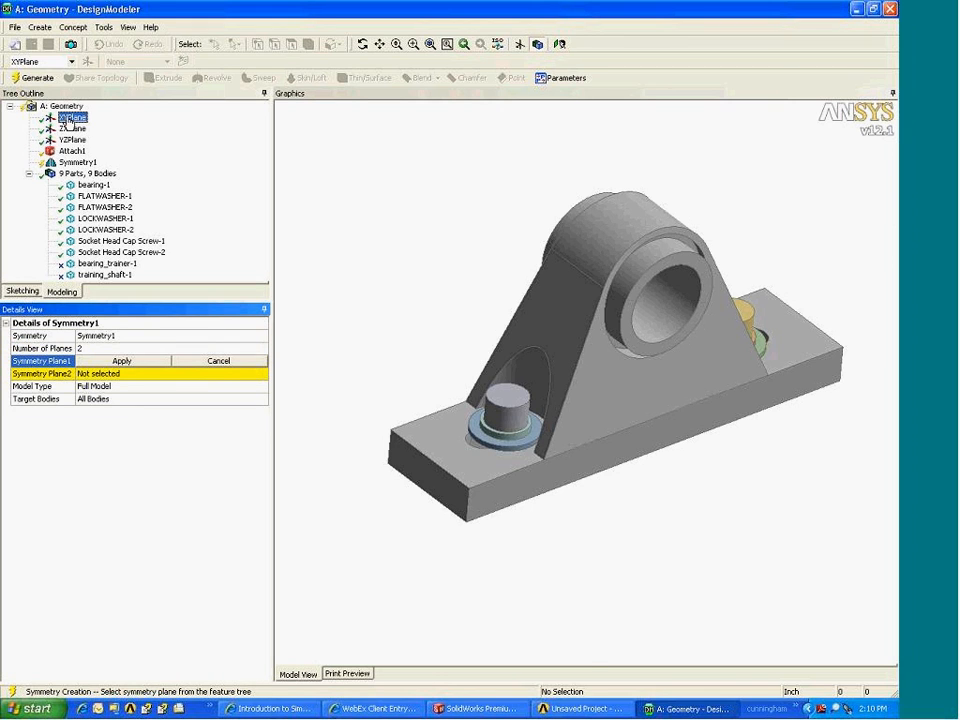
pyautogui.moveTo(603, 287); pyautogui.dragTo(534, 258)
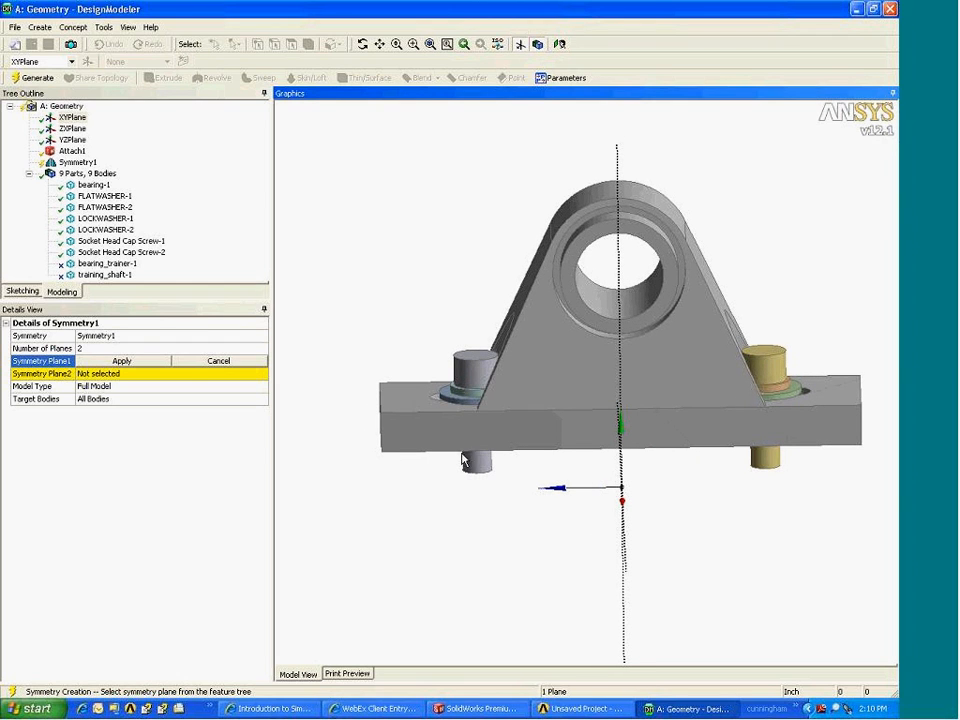
pyautogui.moveTo(426, 456); pyautogui.dragTo(452, 465)
pyautogui.click(120, 362)
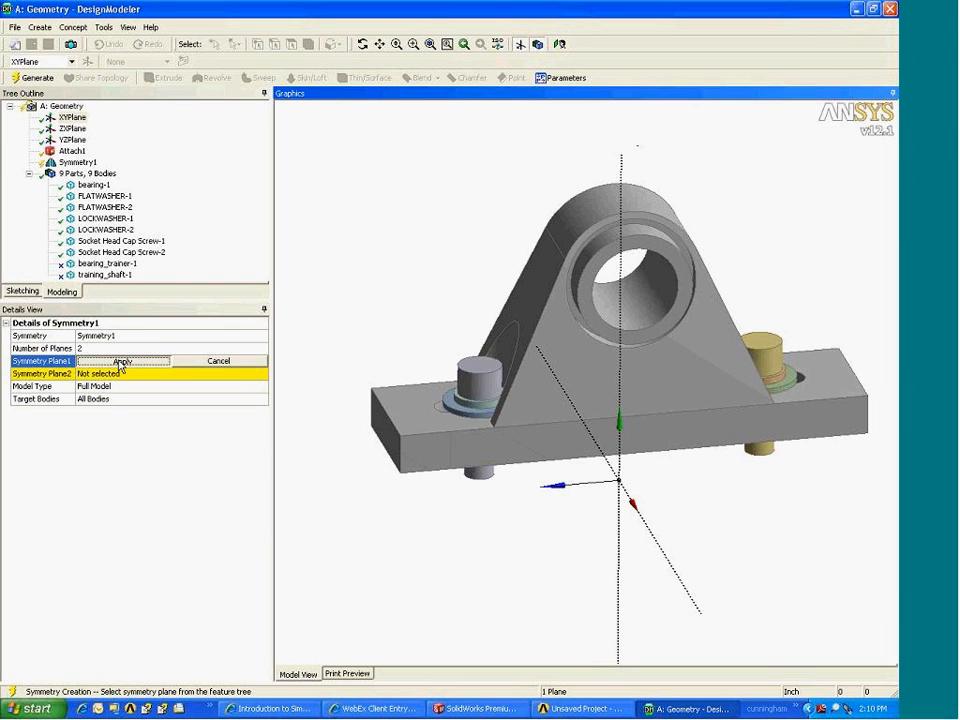
# - Assign the YZPlane as the second symmetry plane and generate the Symmetry feature
pyautogui.click(72, 140)
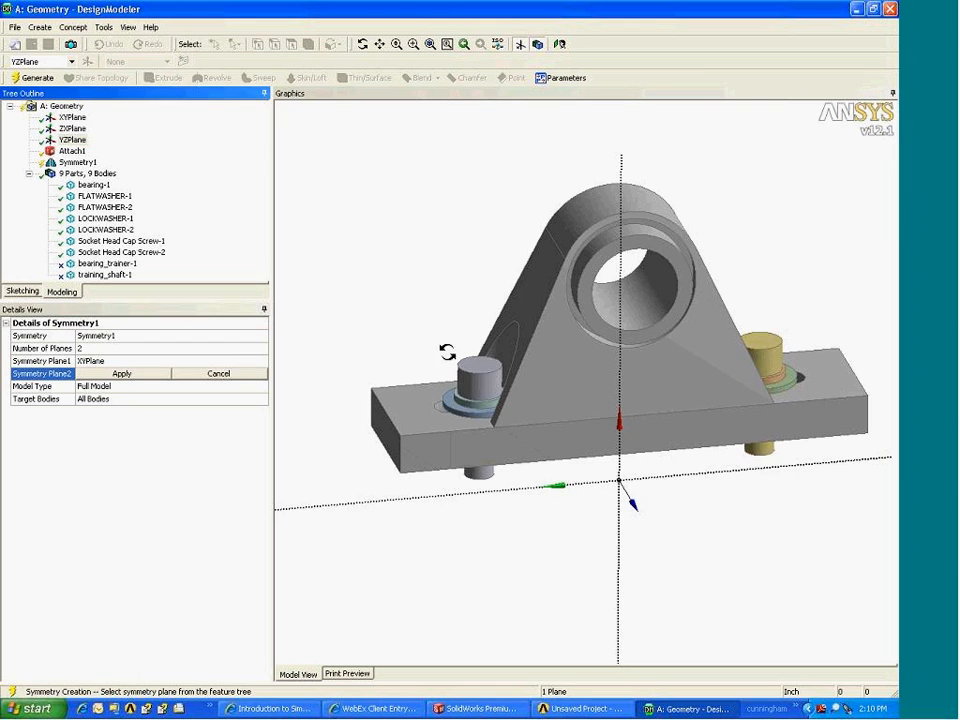
pyautogui.moveTo(447, 352)
pyautogui.mouseDown()
pyautogui.moveTo(490, 322)
pyautogui.moveTo(586, 329)
pyautogui.moveTo(446, 317)
pyautogui.moveTo(347, 266)
pyautogui.mouseUp()
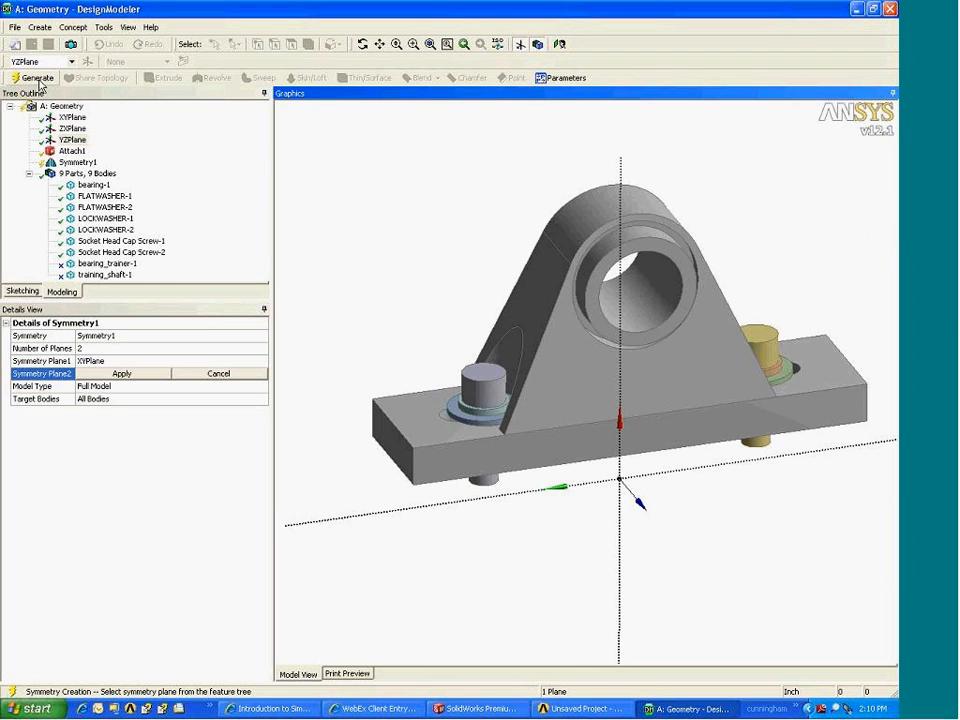
pyautogui.click(108, 374)
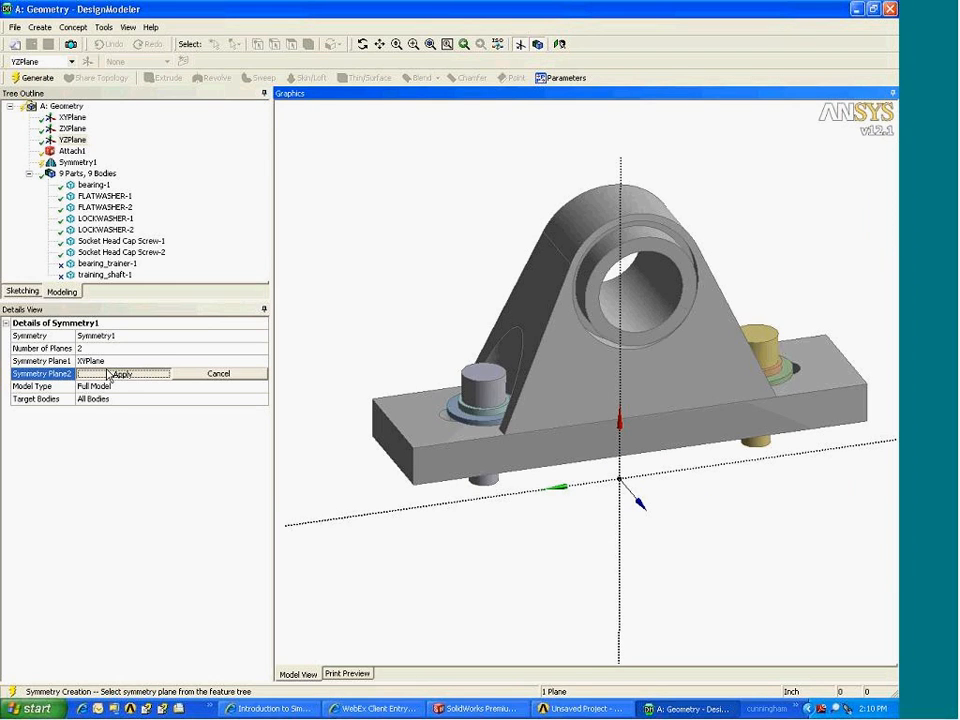
pyautogui.click(34, 78)
pyautogui.moveTo(444, 286); pyautogui.dragTo(670, 372, button='middle')
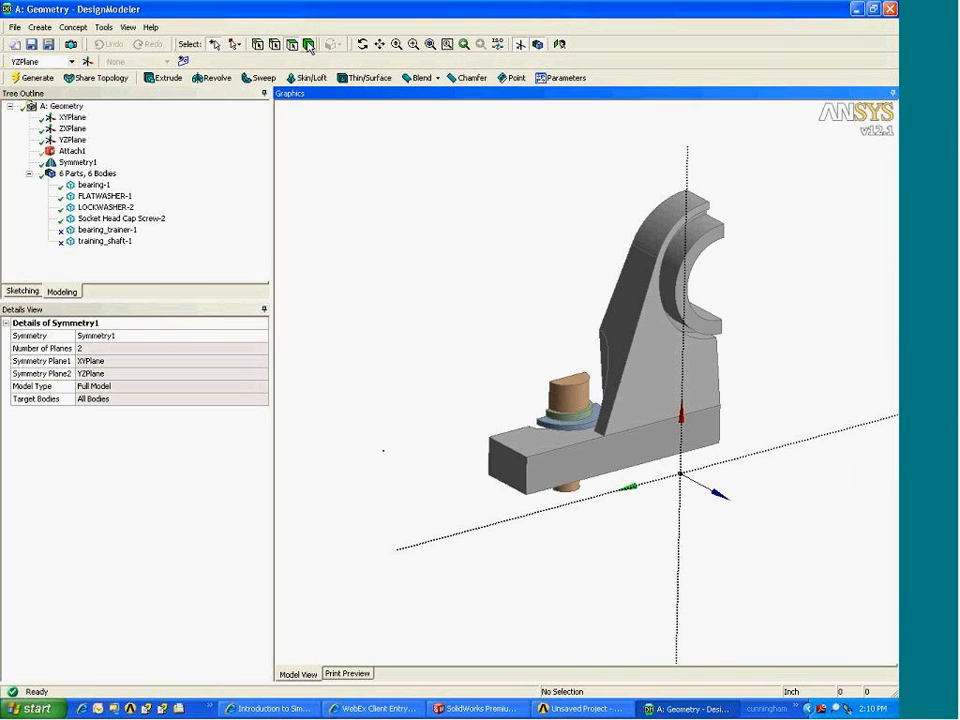
# - Create a Boolean feature that unites the FLATWASHER-1 and LOCKWASHER-2 bodies, and generate it
pyautogui.click(572, 421)
pyautogui.click(572, 432)
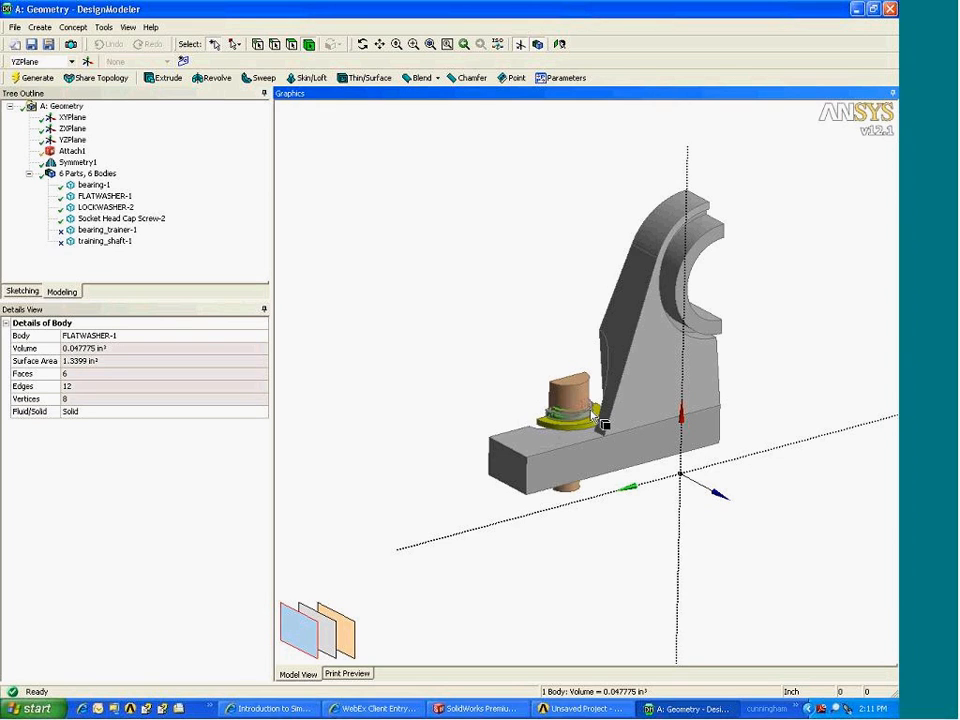
pyautogui.click(37, 28)
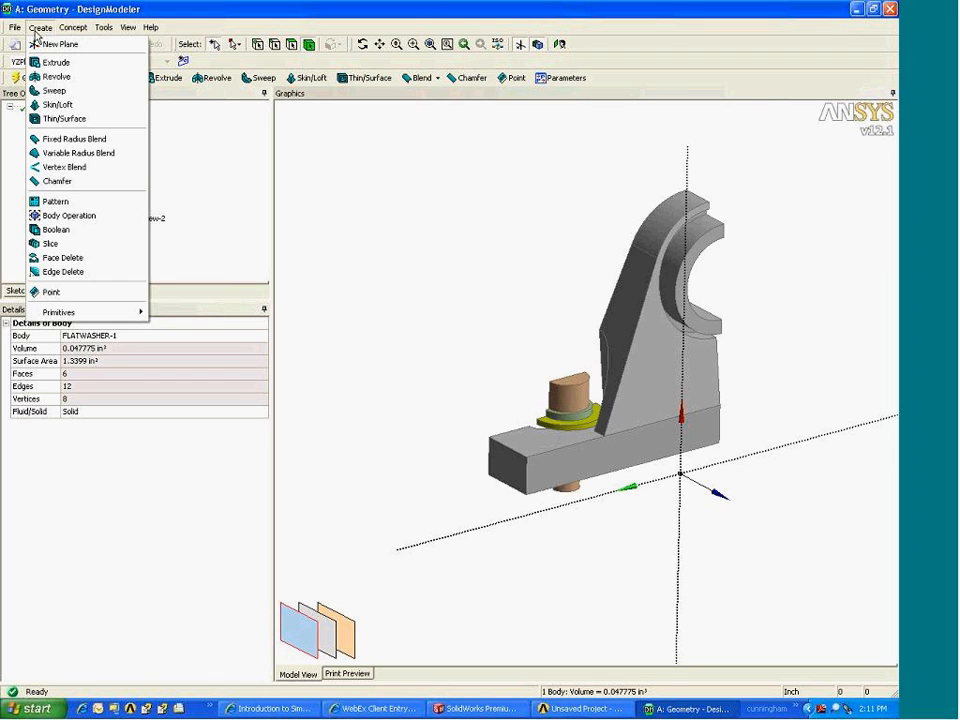
pyautogui.click(53, 230)
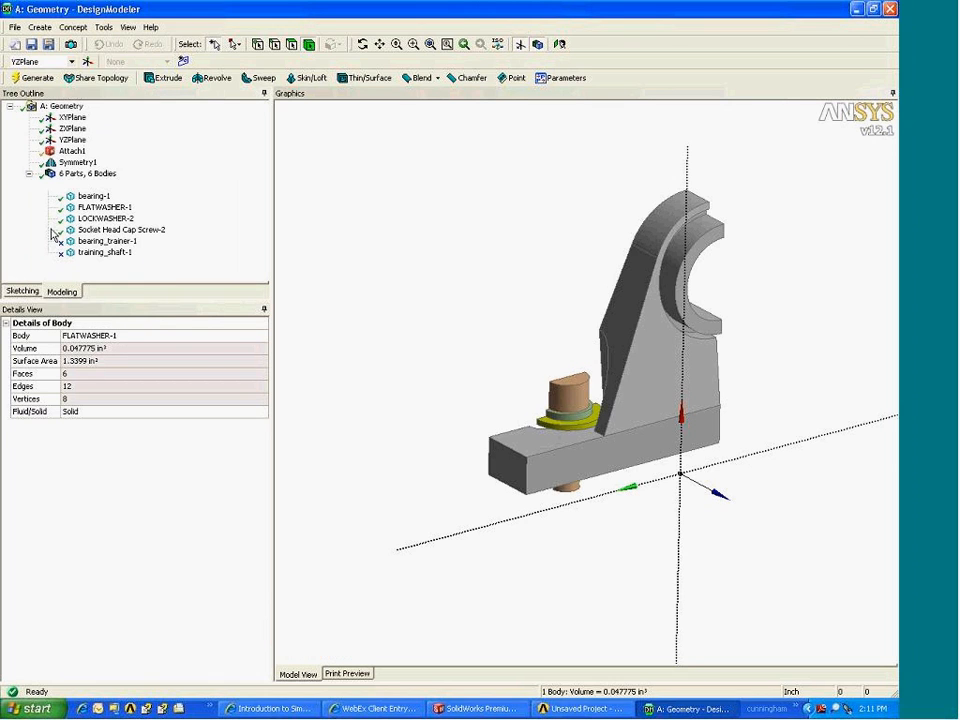
pyautogui.keyDown('ctrl'); pyautogui.click(588, 432); pyautogui.keyUp('ctrl')
pyautogui.click(137, 364)
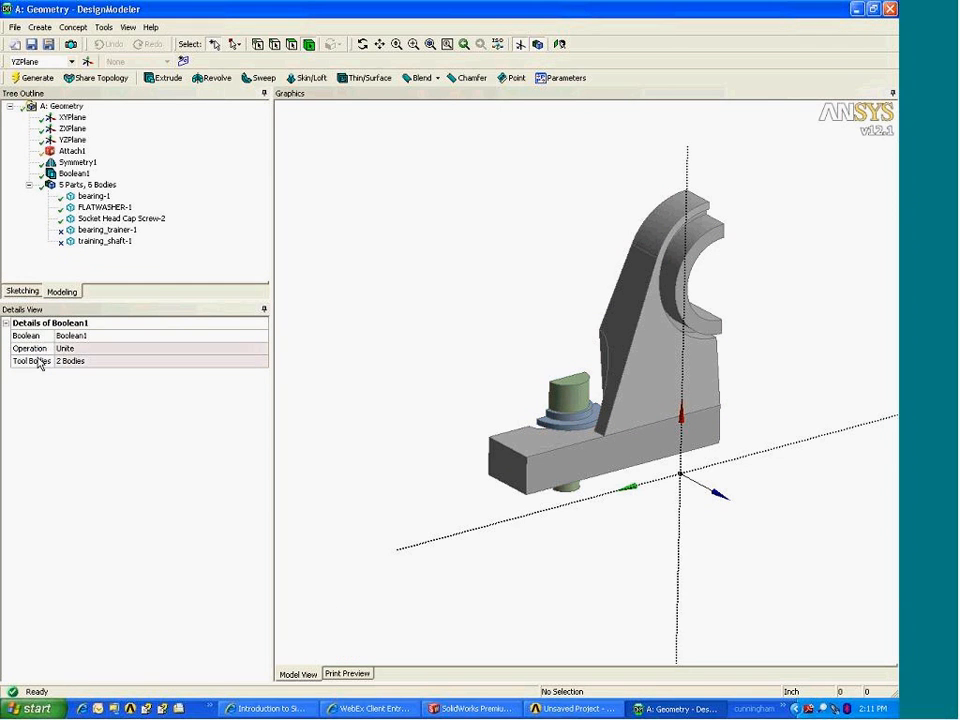
# - Examine the united washer body and the bearing body's bore, flange and symmetry cut faces from several angles
pyautogui.click(105, 207)
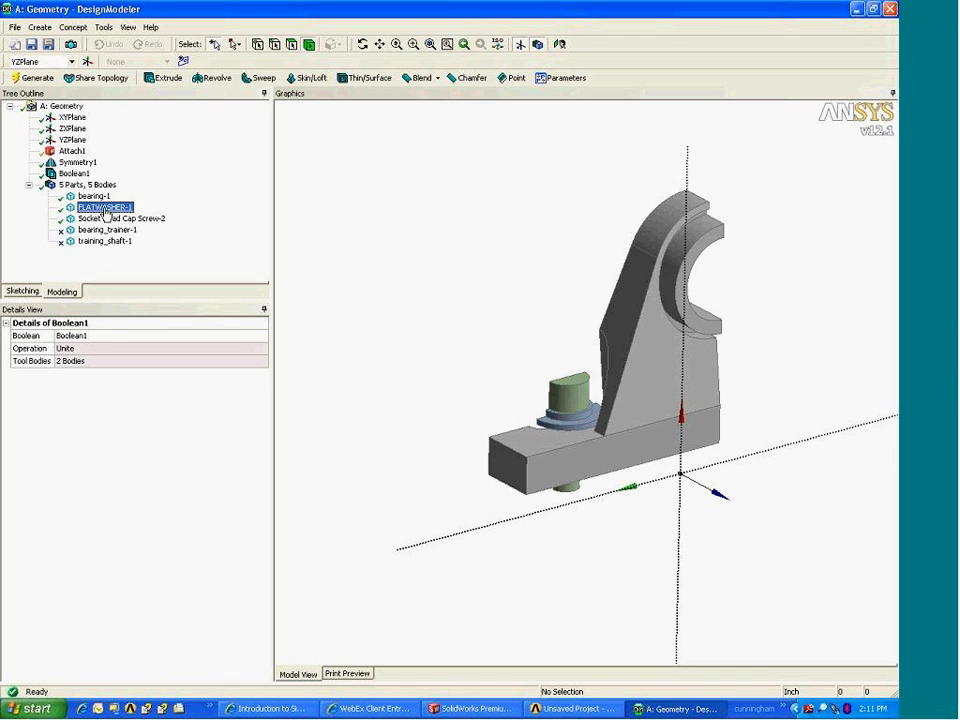
pyautogui.moveTo(536, 308); pyautogui.dragTo(514, 317, button='middle')
pyautogui.moveTo(614, 376); pyautogui.dragTo(510, 300, button='middle')
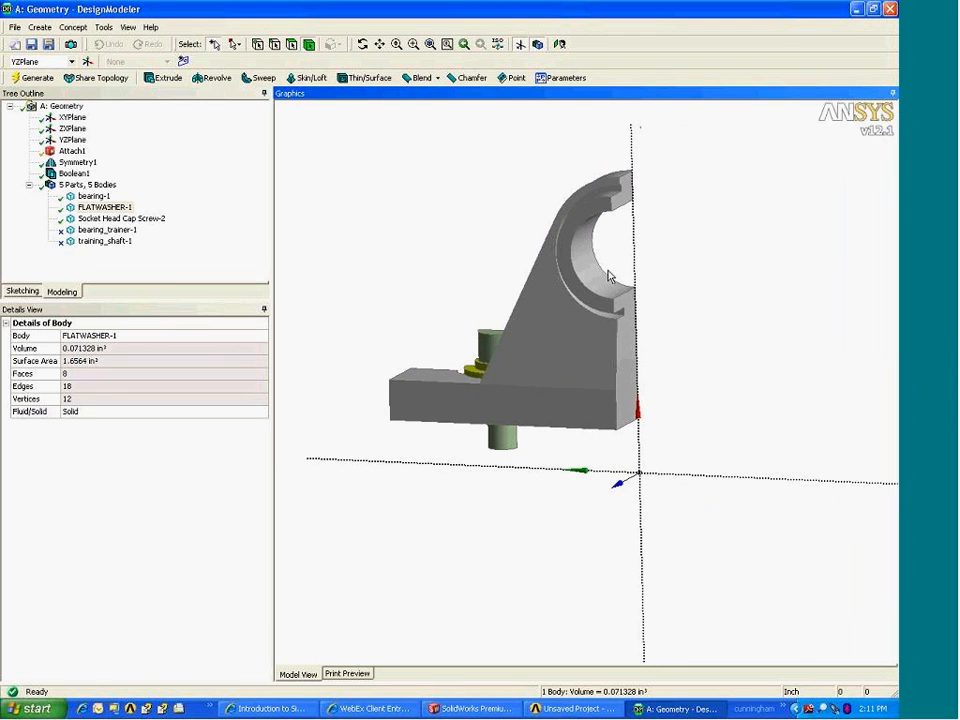
pyautogui.click(624, 330)
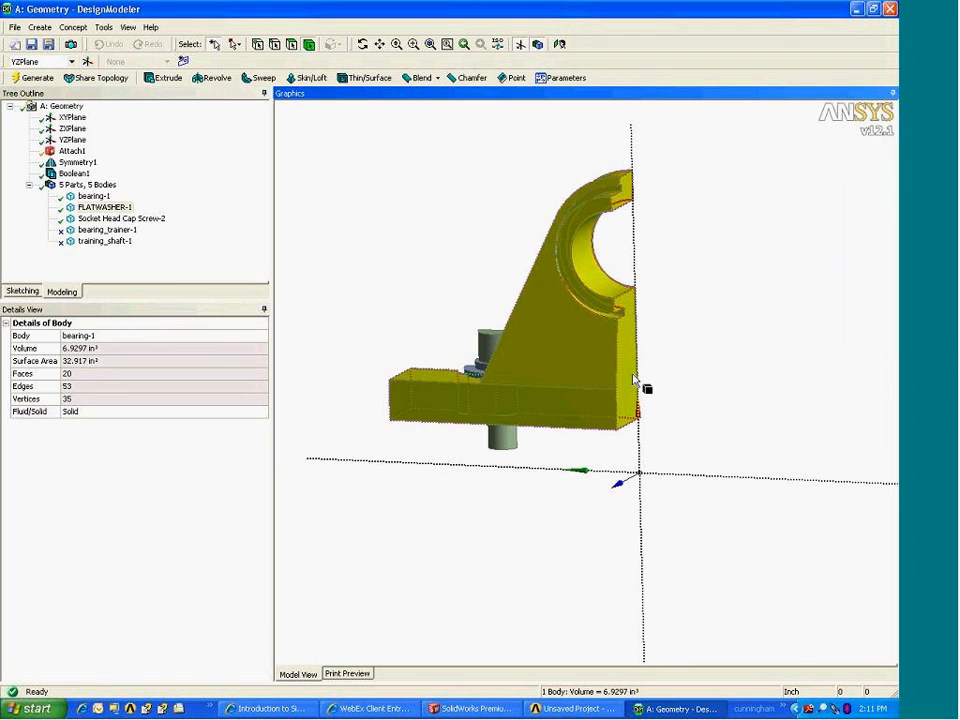
pyautogui.scroll(4, 627, 413)
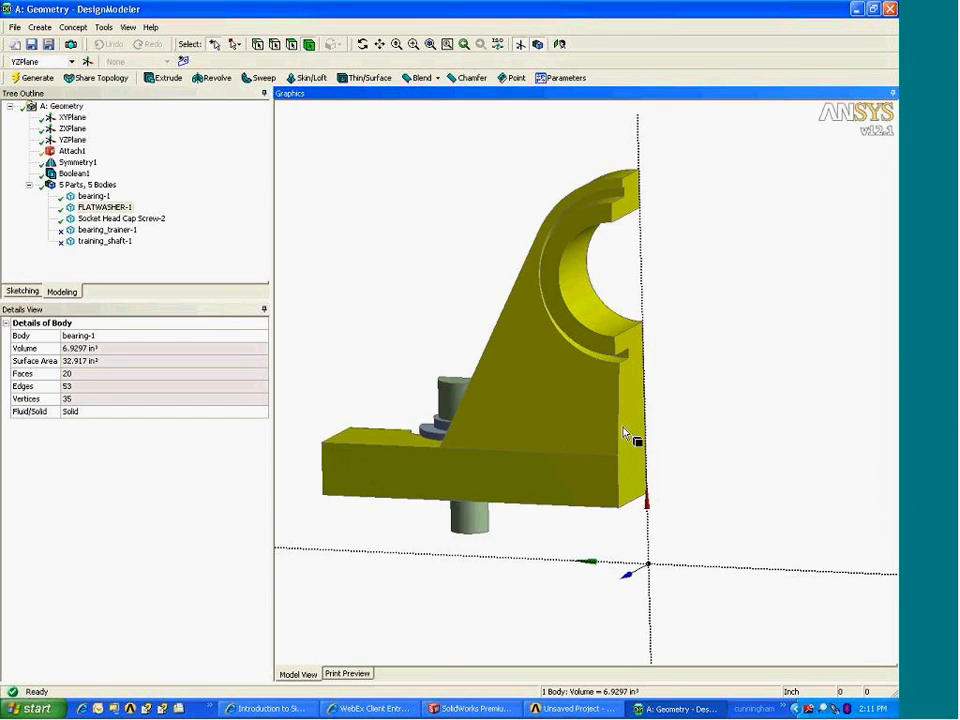
pyautogui.scroll(-2, 613, 454)
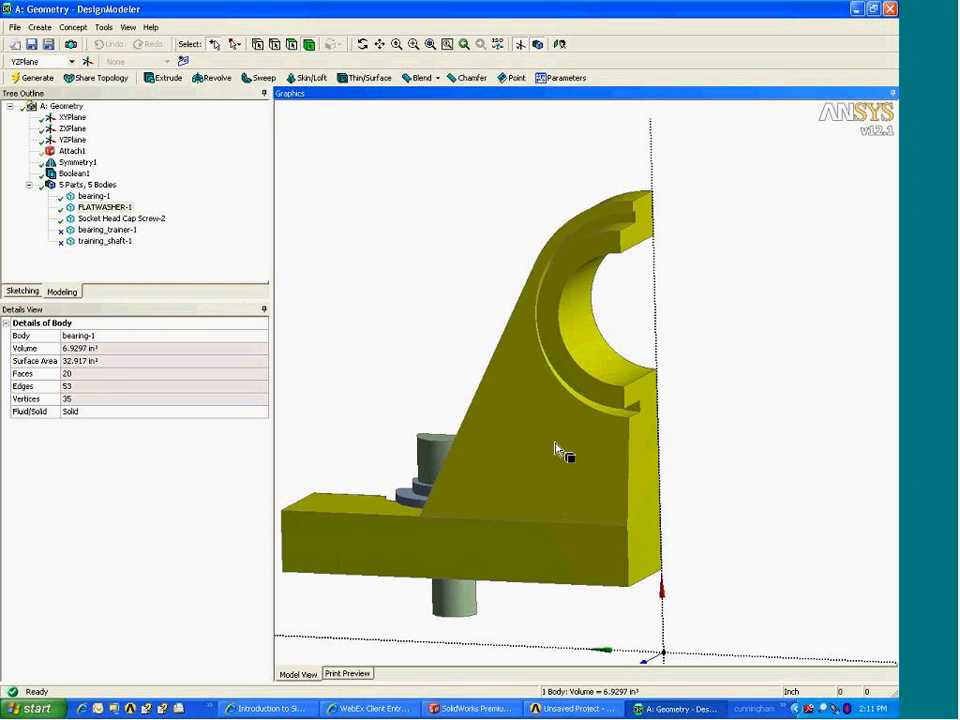
pyautogui.moveTo(611, 374); pyautogui.dragTo(586, 368)
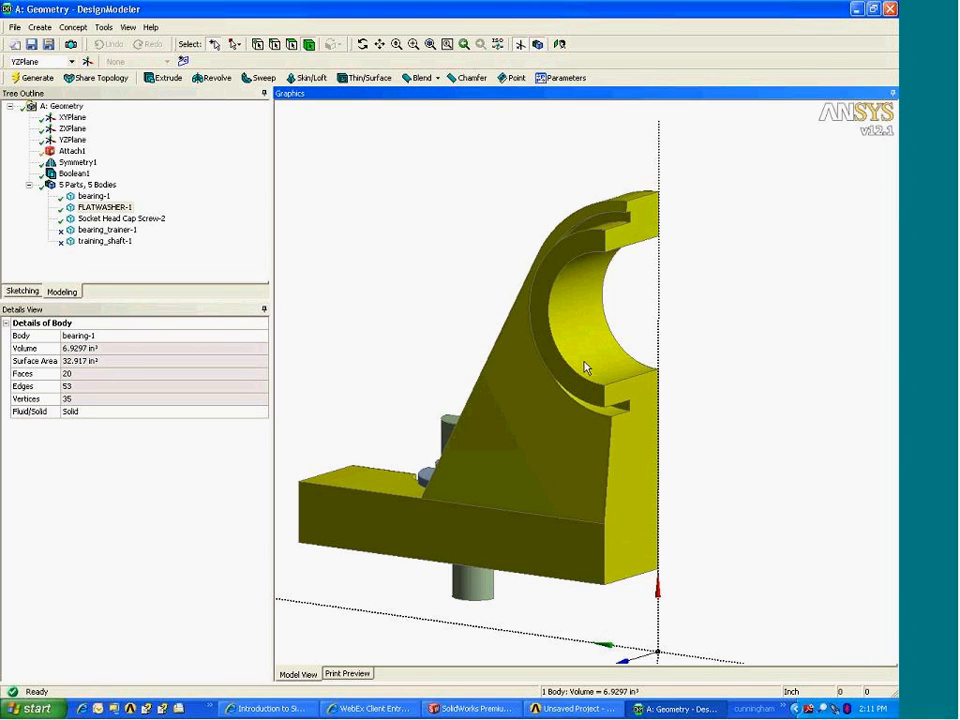
pyautogui.moveTo(621, 347); pyautogui.dragTo(617, 350)
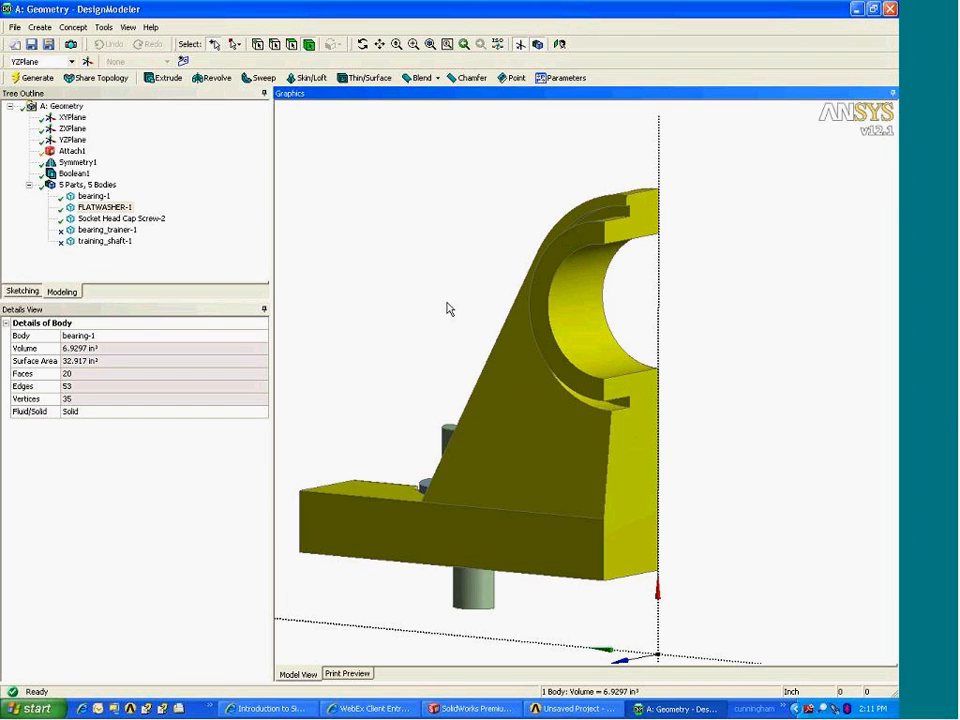
pyautogui.moveTo(449, 309); pyautogui.dragTo(555, 540)
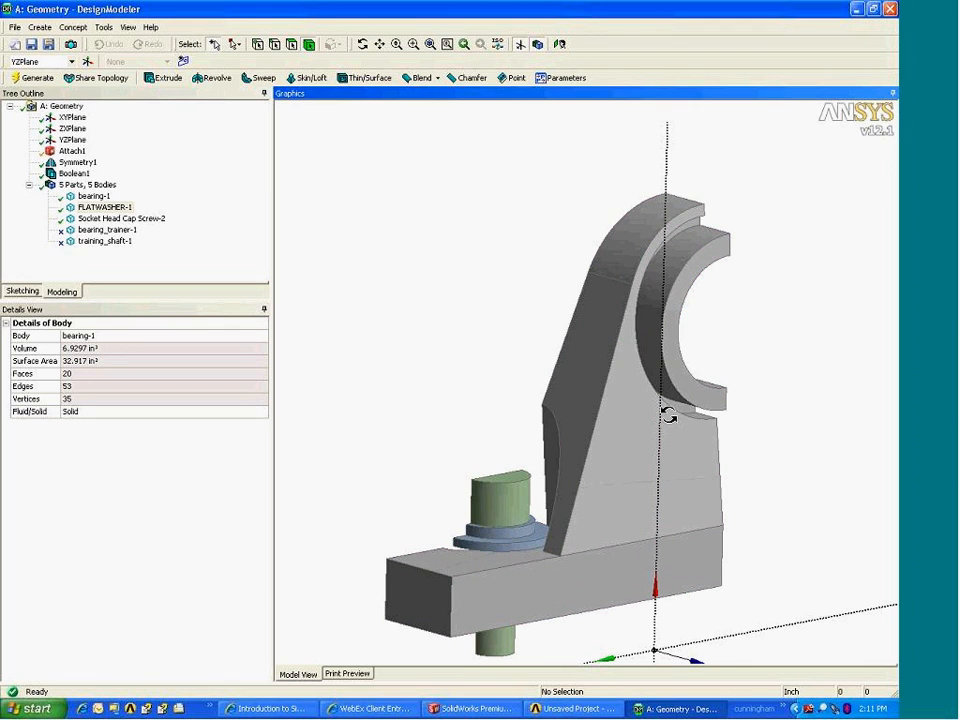
pyautogui.moveTo(668, 414); pyautogui.dragTo(630, 283)
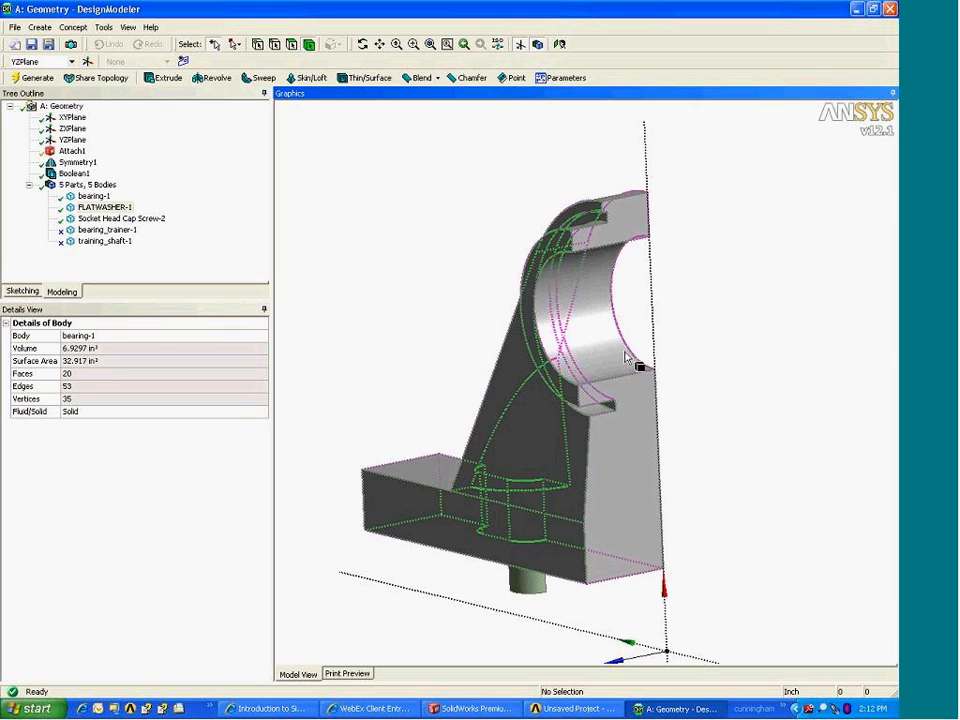
pyautogui.moveTo(650, 362); pyautogui.dragTo(580, 360)
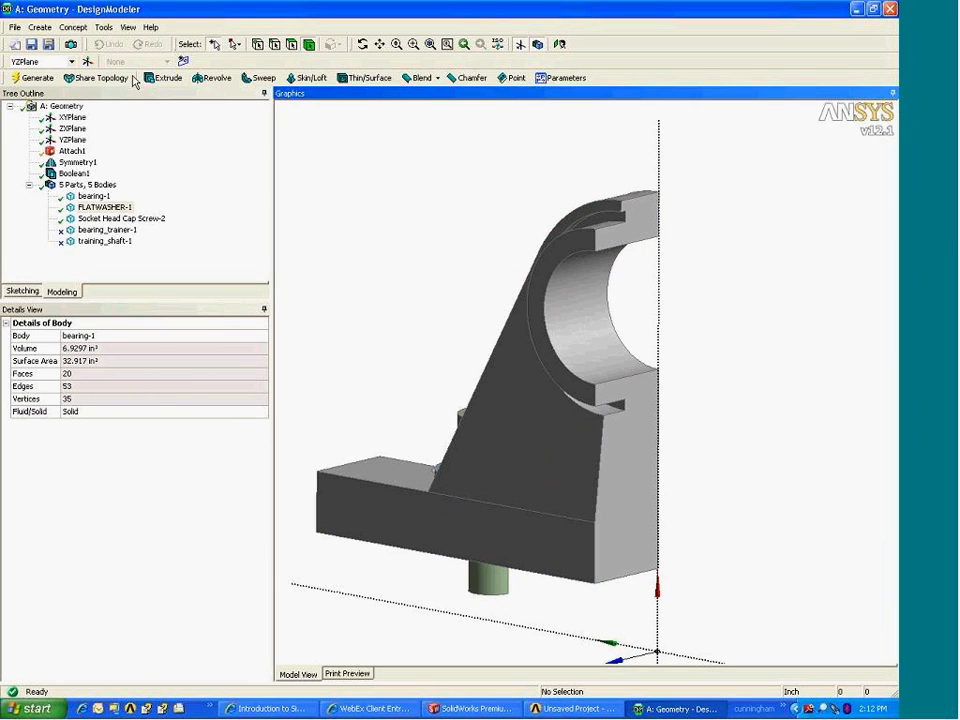
# - Slice all bodies by surface, using the cylindrical groove face around the bearing bore as the target face, and generate the slice
pyautogui.click(40, 27)
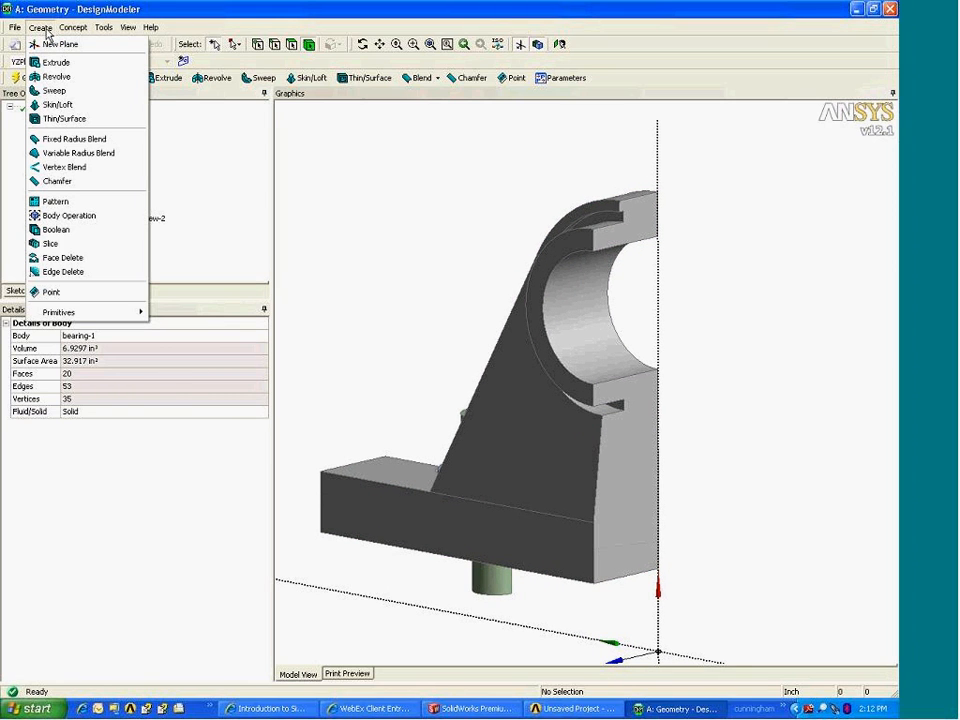
pyautogui.click(50, 243)
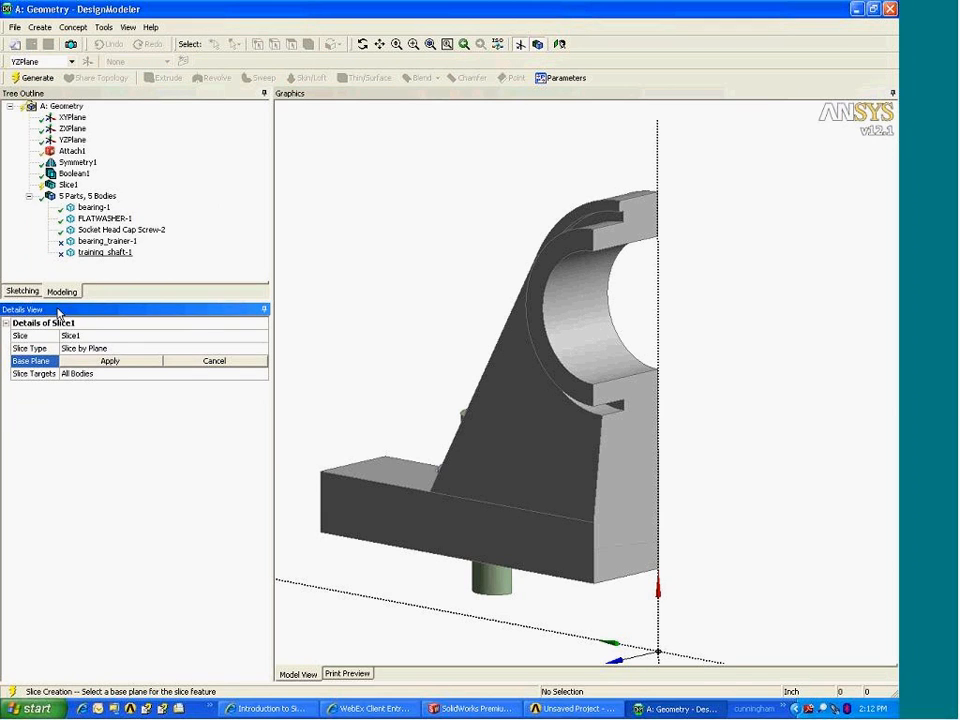
pyautogui.click(160, 350)
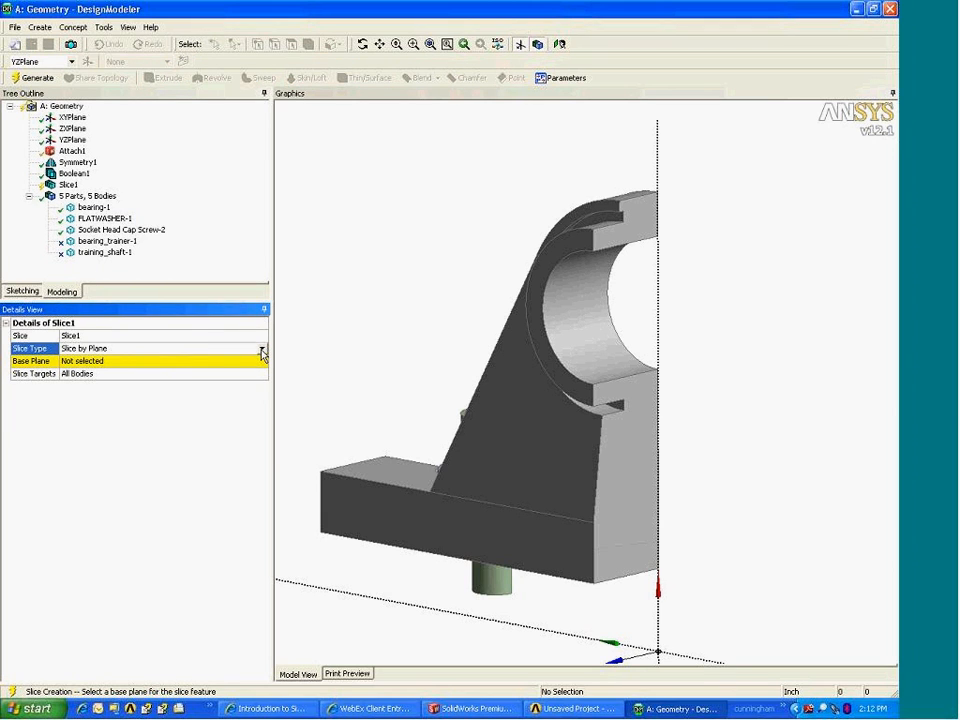
pyautogui.click(261, 348)
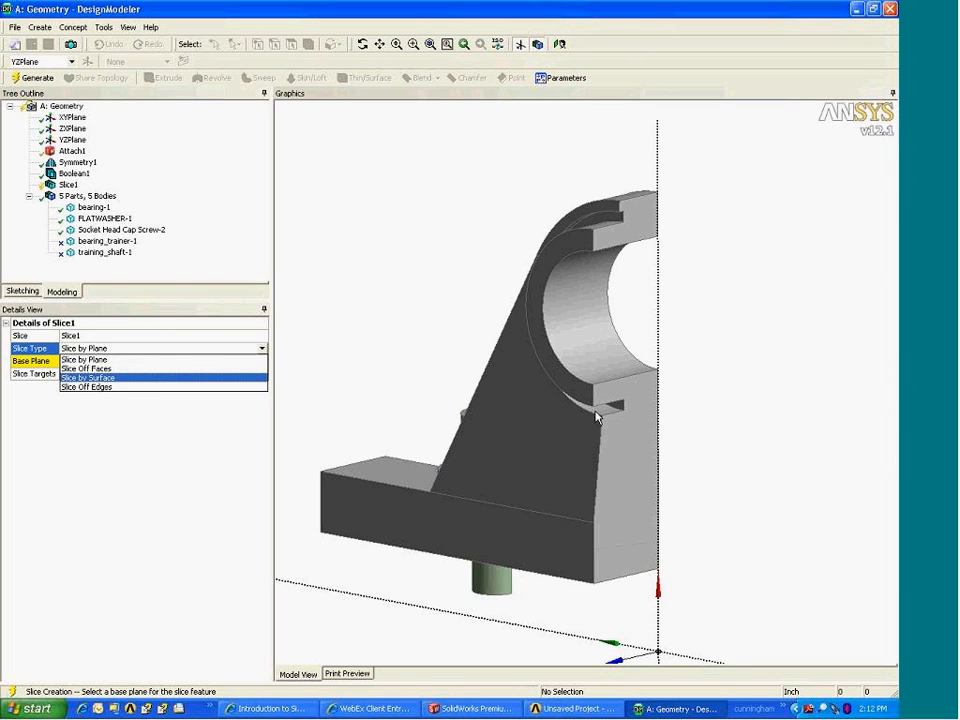
pyautogui.click(87, 379)
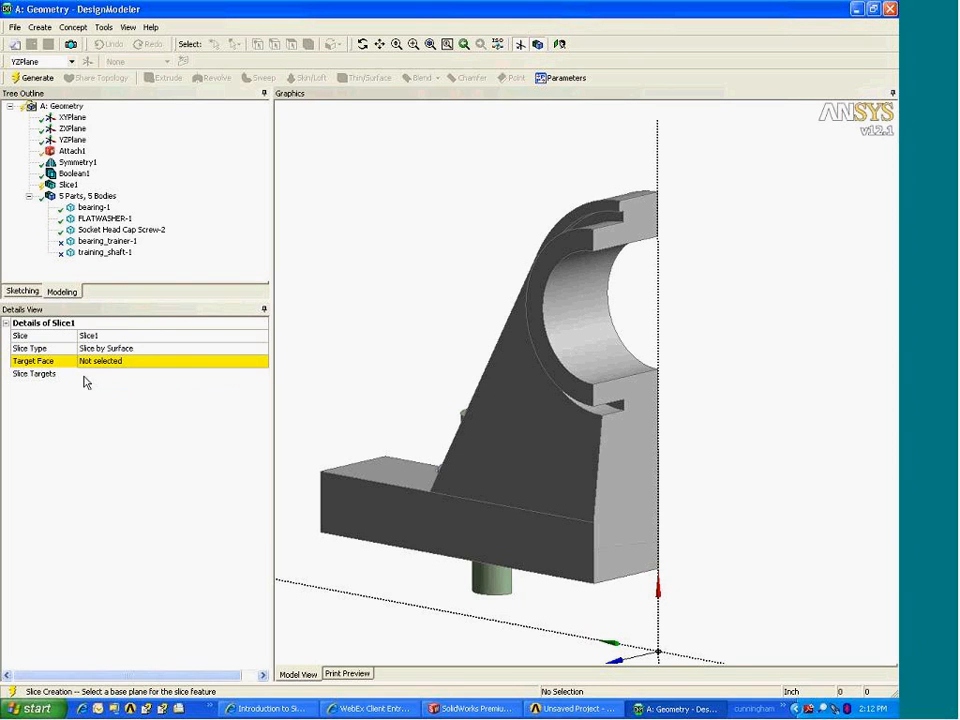
pyautogui.click(612, 418)
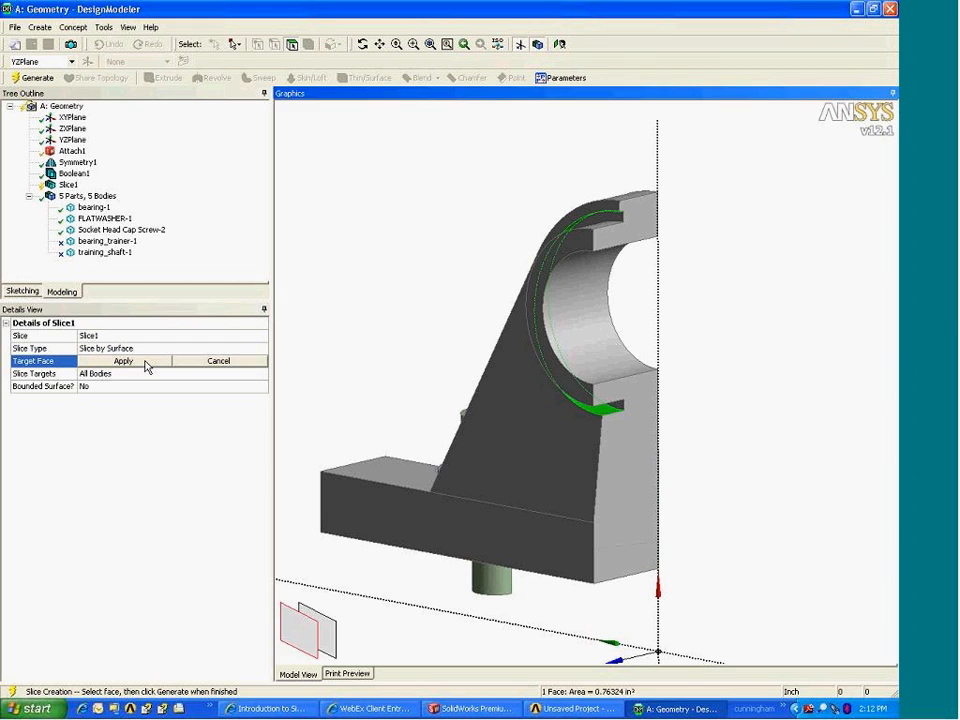
pyautogui.click(130, 361)
pyautogui.click(36, 77)
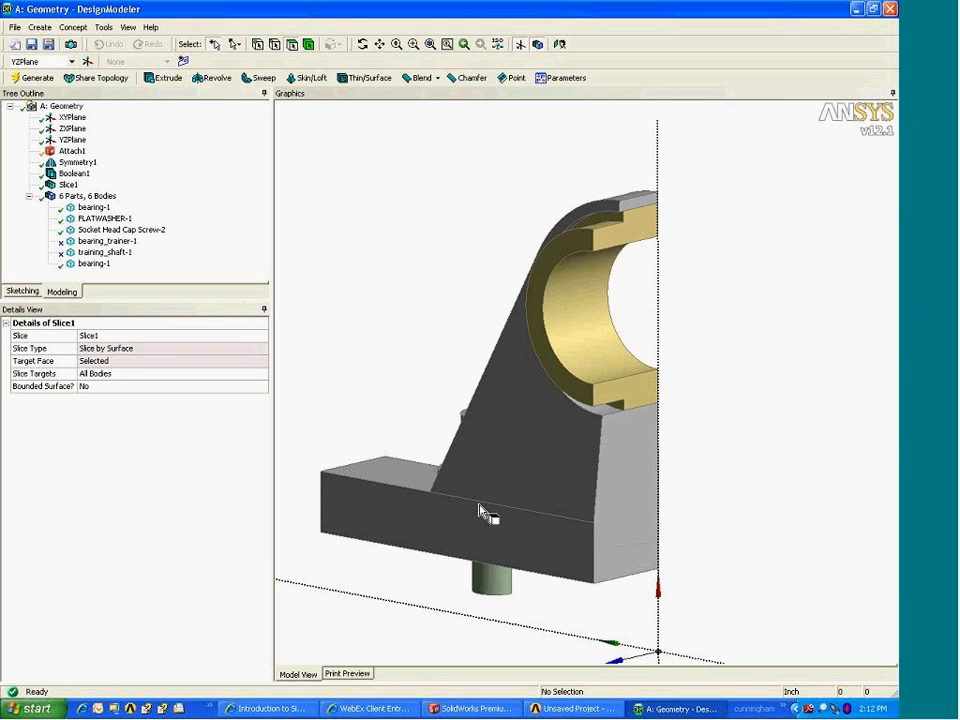
# - Rename the sliced pillow block body as block and inspect the model from its cut side and outer side
pyautogui.click(99, 266)
pyautogui.rightClick(96, 207)
pyautogui.click(141, 305)
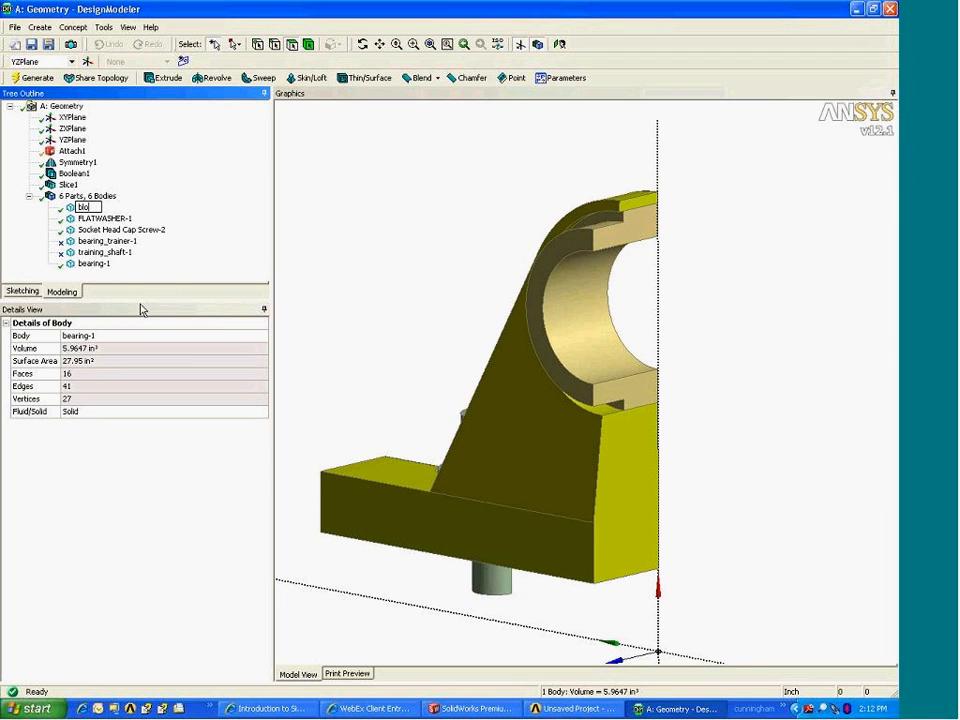
pyautogui.press('BackSpace')
pyautogui.write('block')
pyautogui.press('Return')
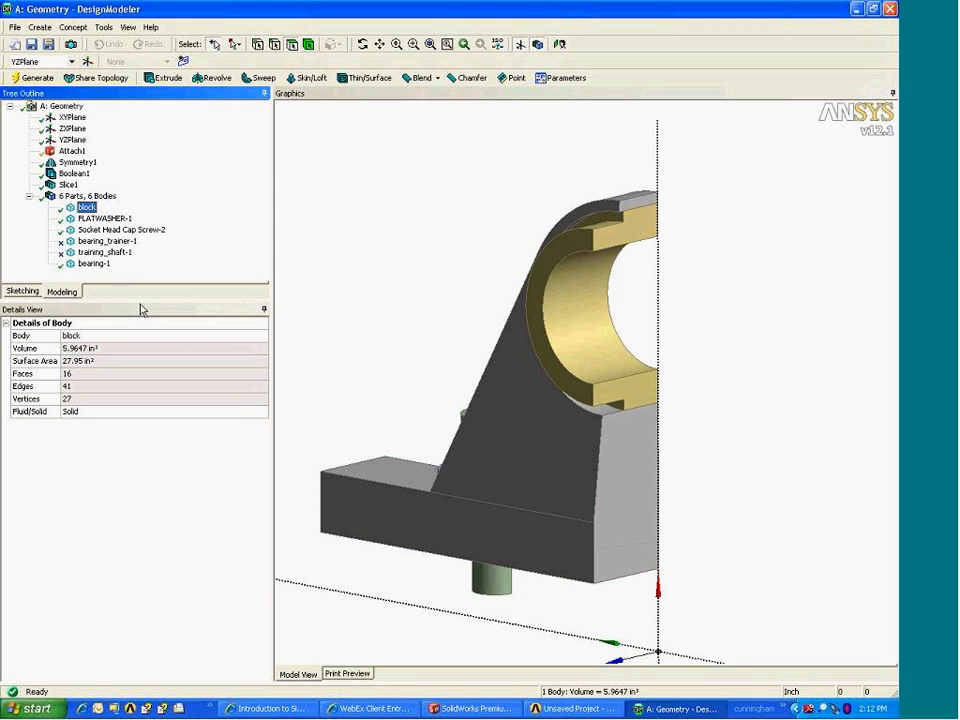
pyautogui.moveTo(467, 360); pyautogui.dragTo(569, 376)
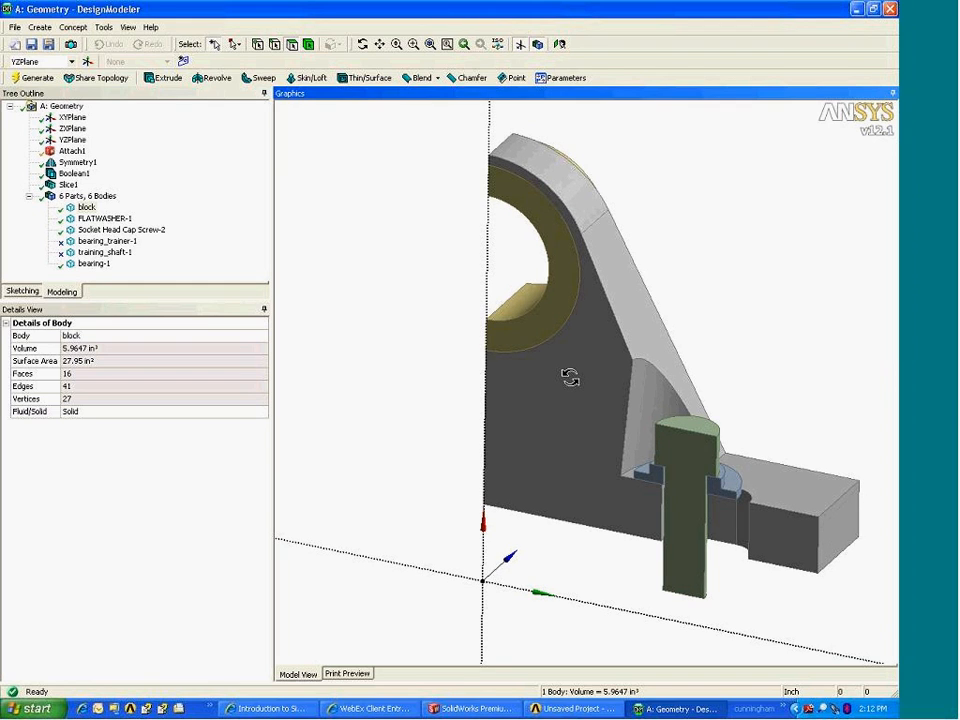
pyautogui.moveTo(569, 376); pyautogui.dragTo(620, 424)
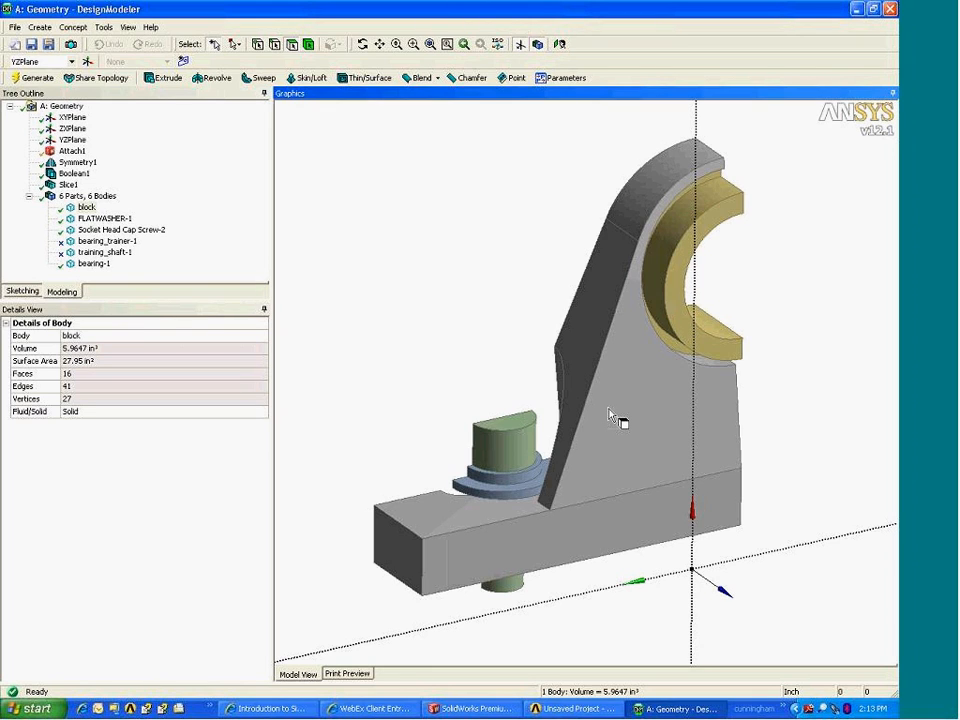
# - Switch to the Workbench project and add a Static Structural (ANSYS) system linked to the existing Geometry cell
pyautogui.click(605, 711)
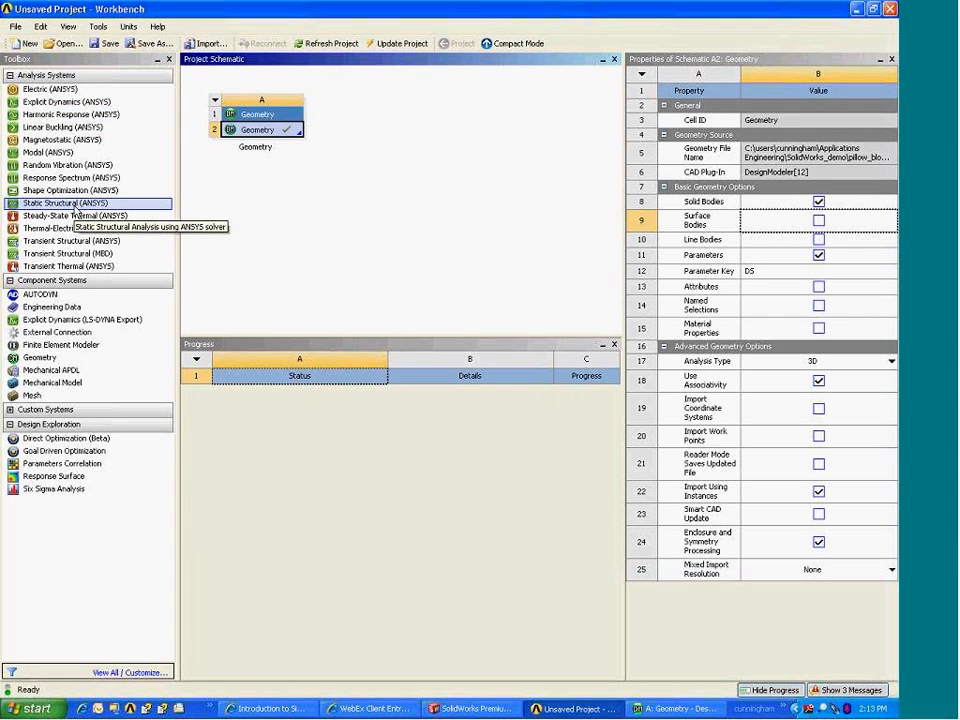
pyautogui.moveTo(76, 206); pyautogui.dragTo(417, 130)
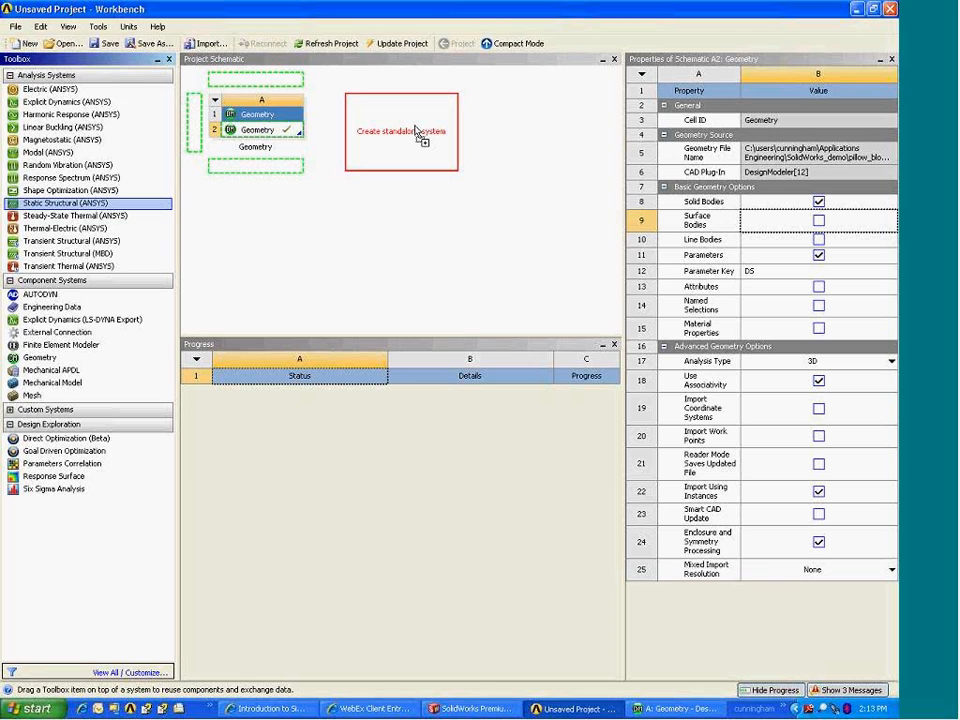
pyautogui.moveTo(417, 130); pyautogui.dragTo(255, 141)
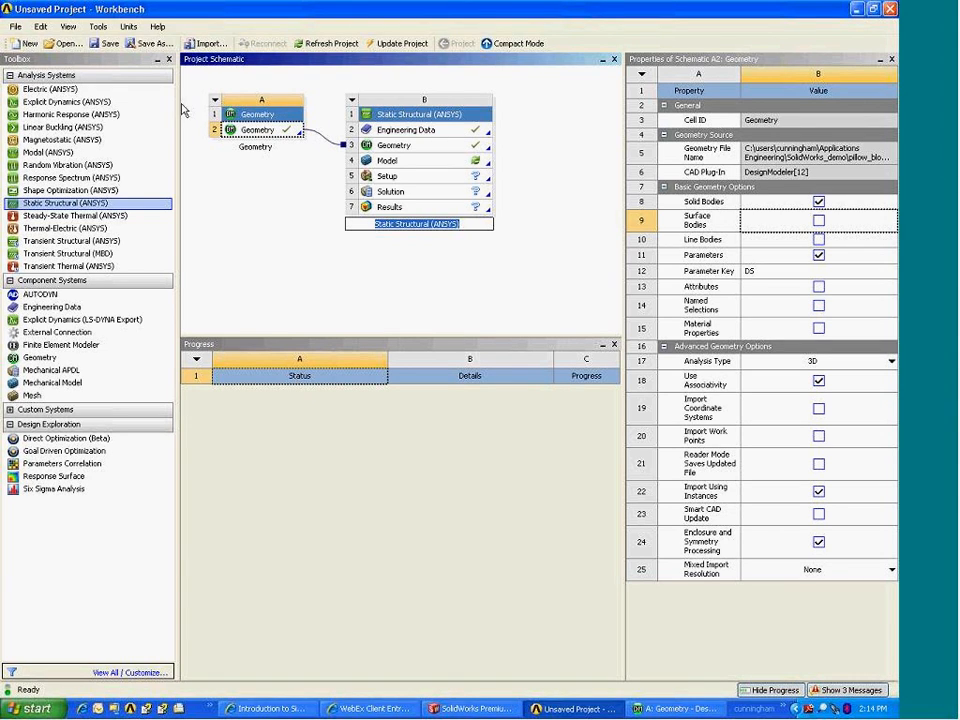
# - Add a second standalone Geometry system to the project schematic and delete it again
pyautogui.moveTo(33, 364); pyautogui.dragTo(240, 250)
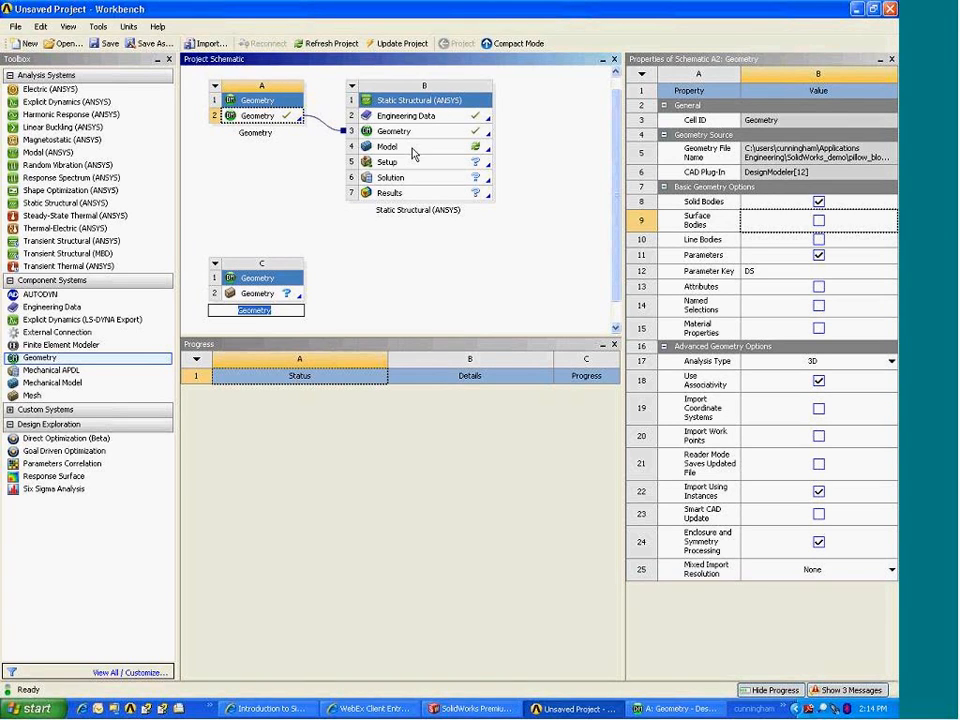
pyautogui.rightClick(212, 272)
pyautogui.click(243, 348)
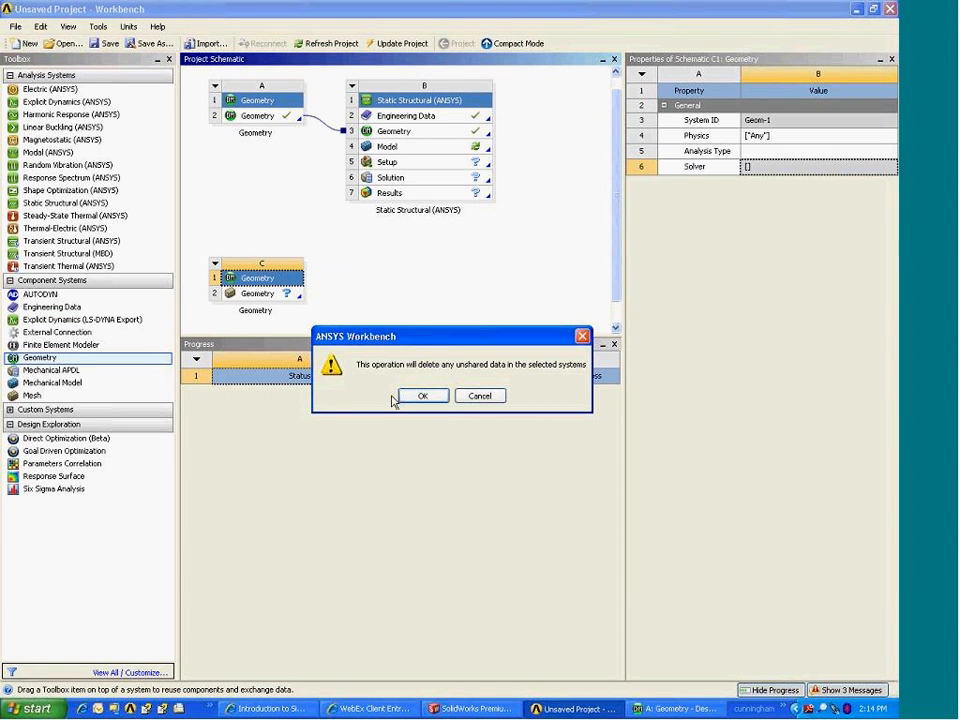
pyautogui.click(408, 396)
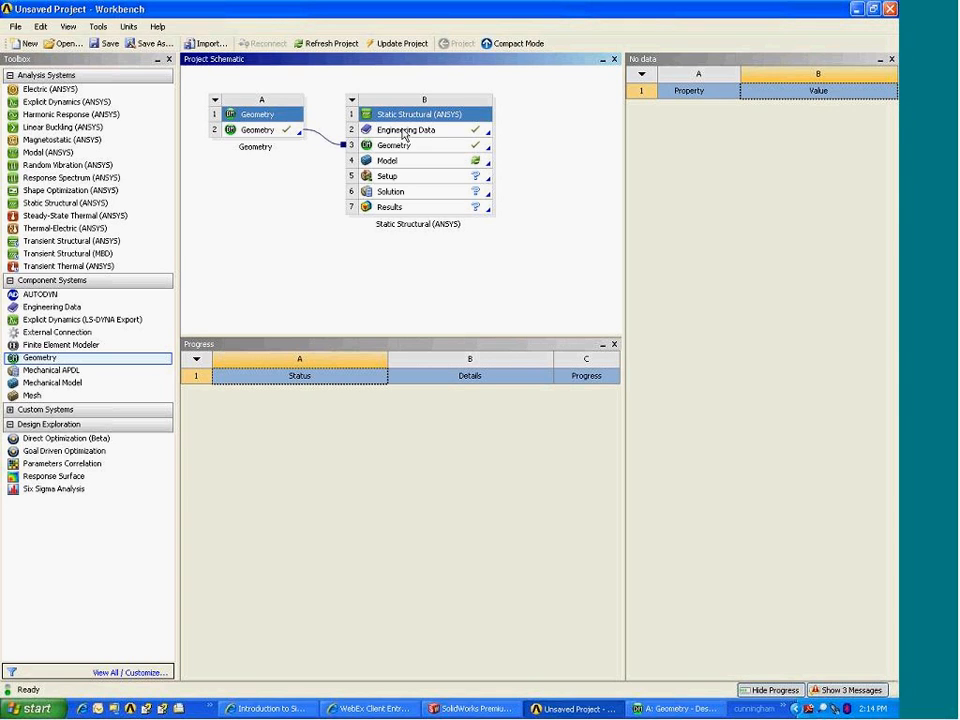
# - Open the Engineering Data of the Static Structural system and list the contents of the General Materials library
pyautogui.click(404, 132)
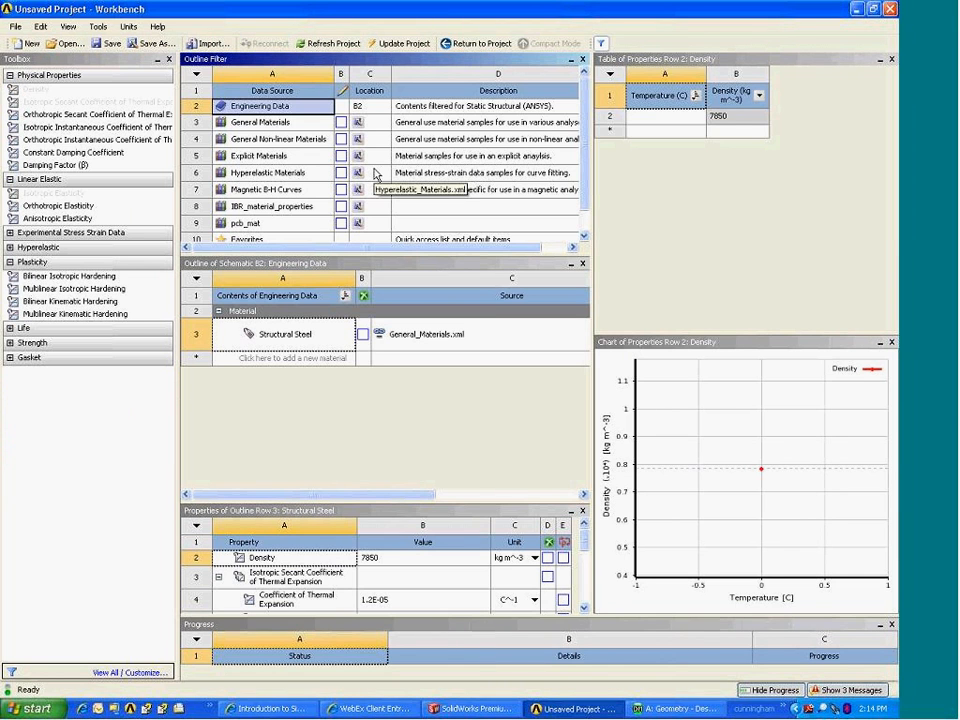
pyautogui.click(298, 106)
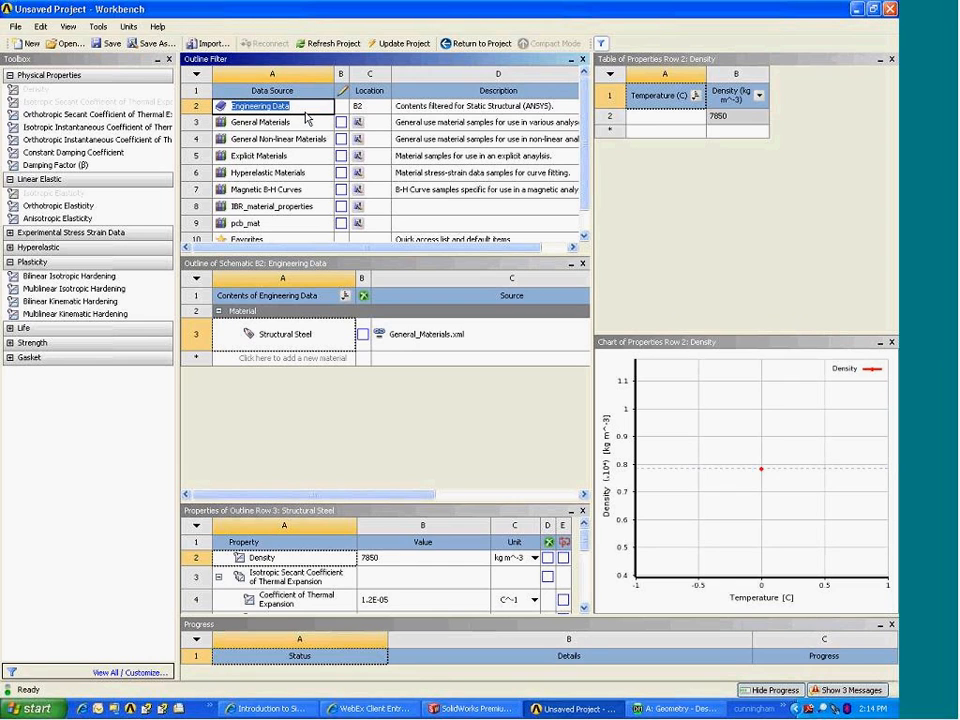
pyautogui.click(386, 256)
pyautogui.moveTo(389, 277); pyautogui.dragTo(389, 286)
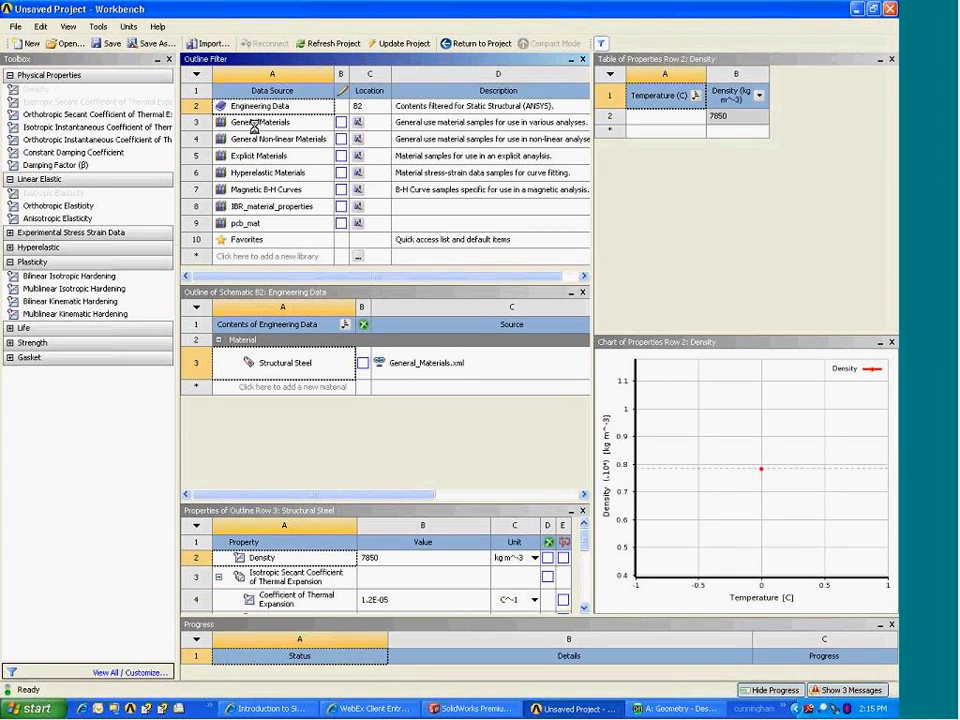
pyautogui.click(255, 124)
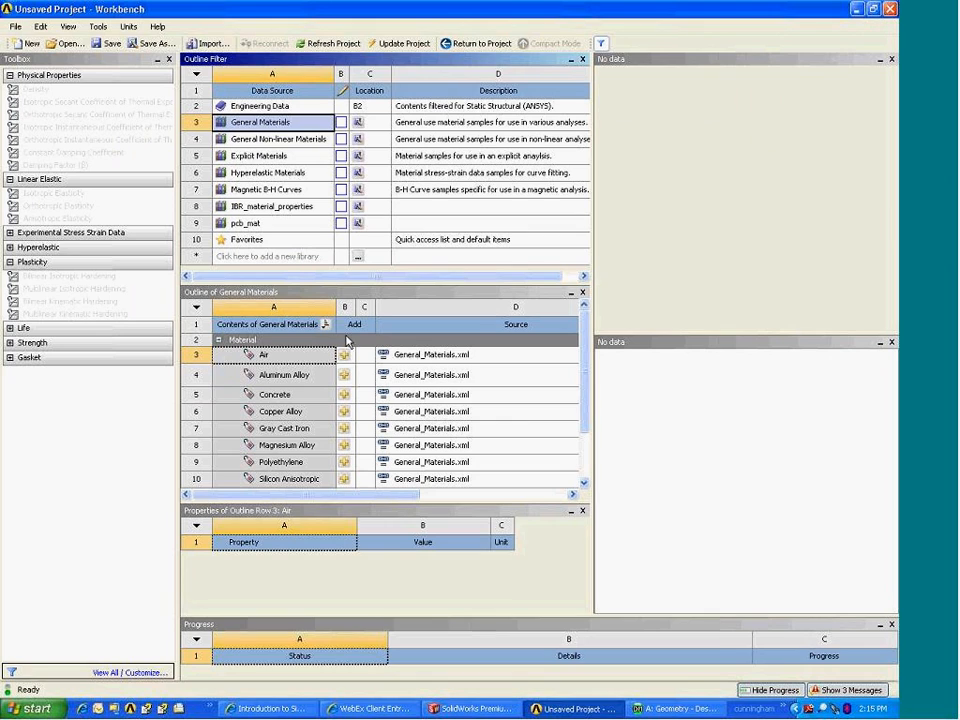
pyautogui.click(582, 510)
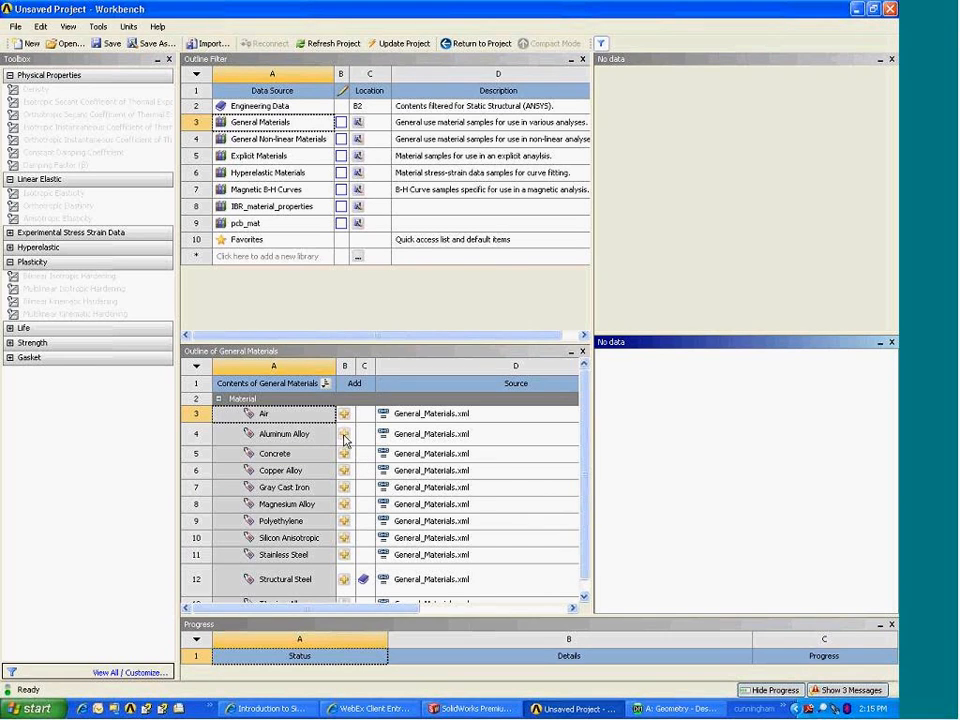
# - Add Aluminum Alloy and Stainless Steel from the General Materials library to the analysis's engineering data
pyautogui.click(344, 437)
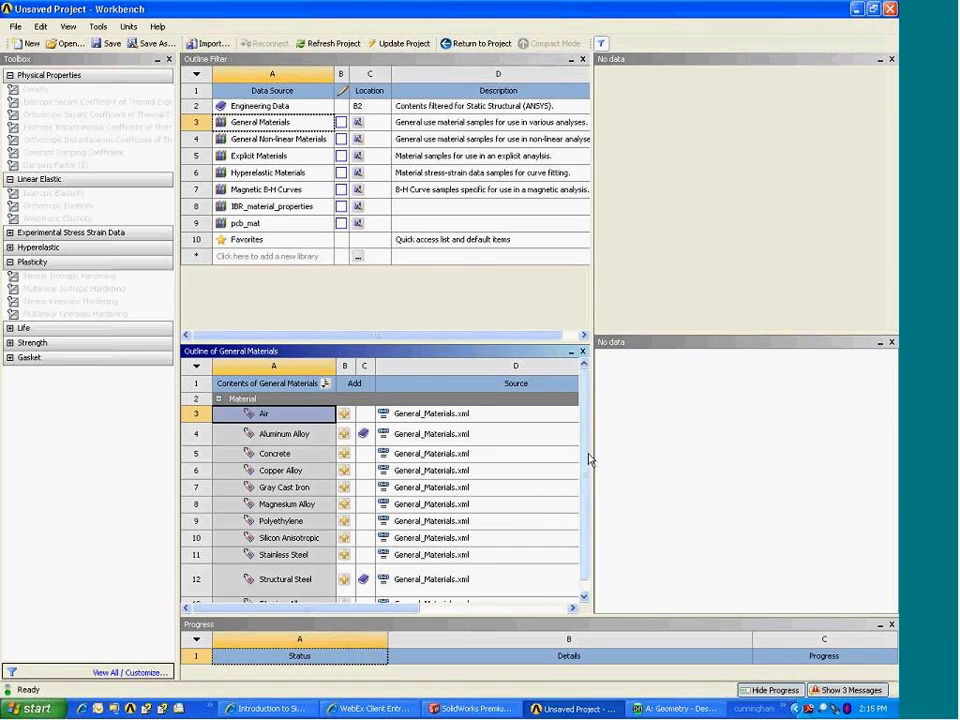
pyautogui.moveTo(587, 448); pyautogui.dragTo(583, 484)
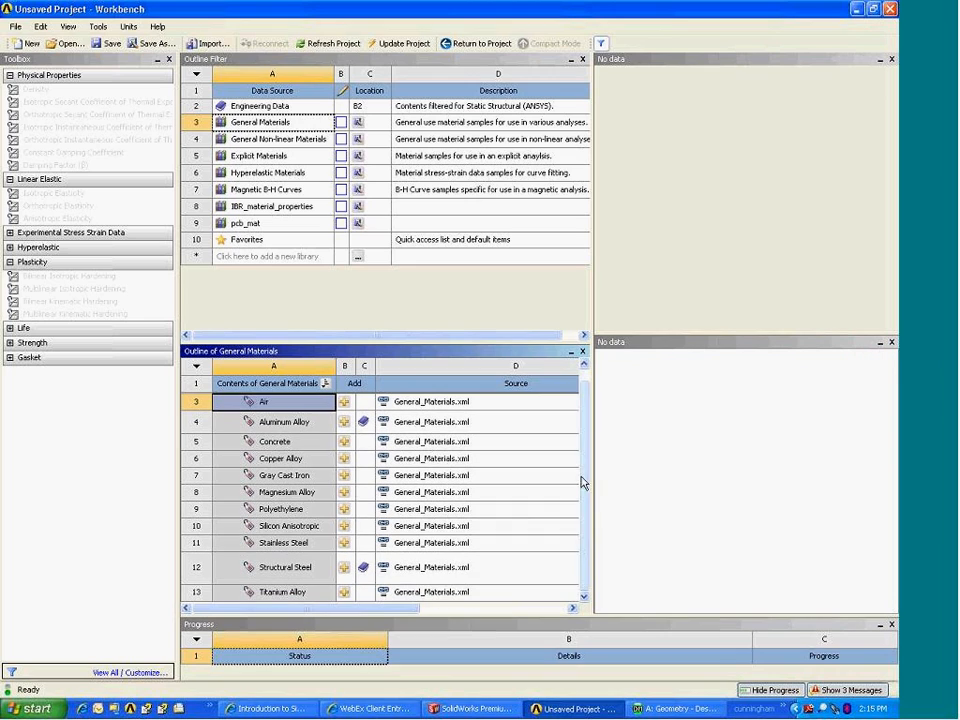
pyautogui.click(344, 545)
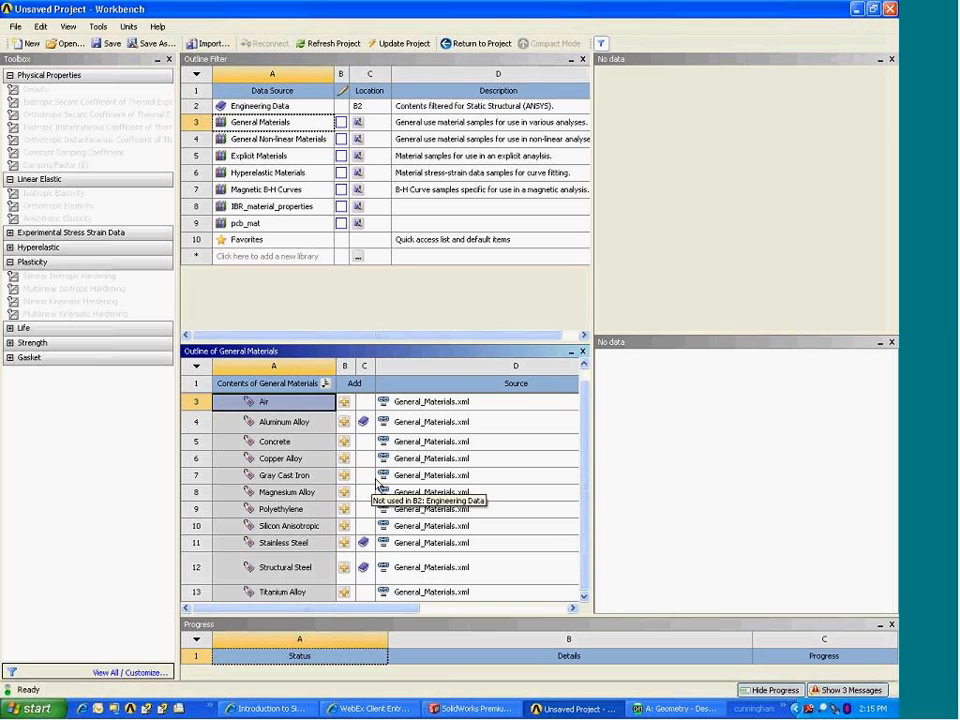
# - Return to the project and open the Static Structural system's Model cell for editing in Mechanical
pyautogui.click(475, 44)
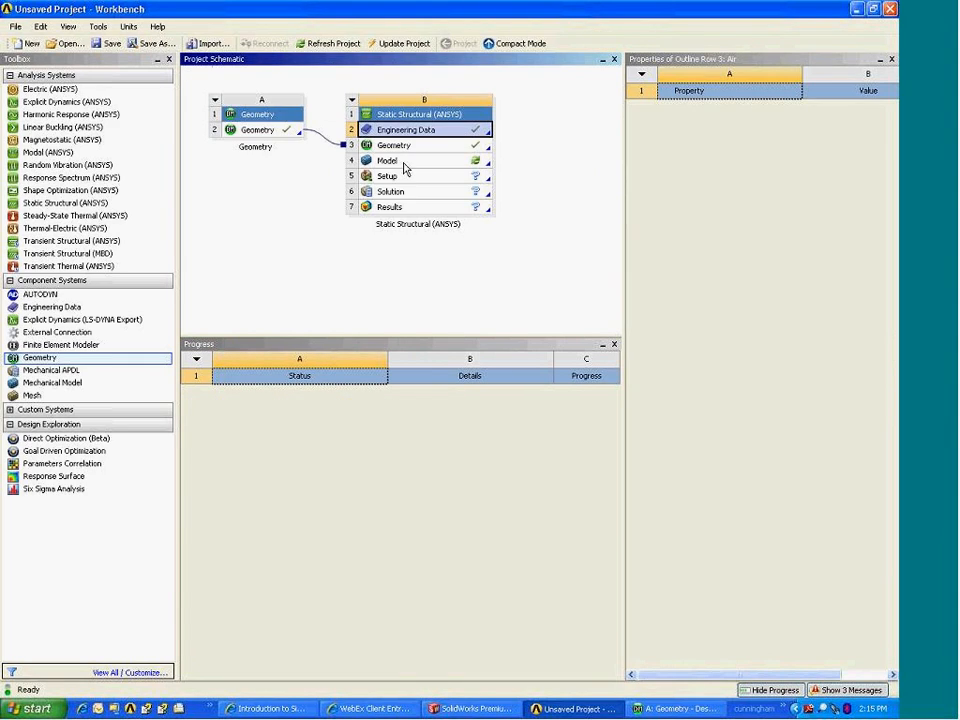
pyautogui.rightClick(405, 166)
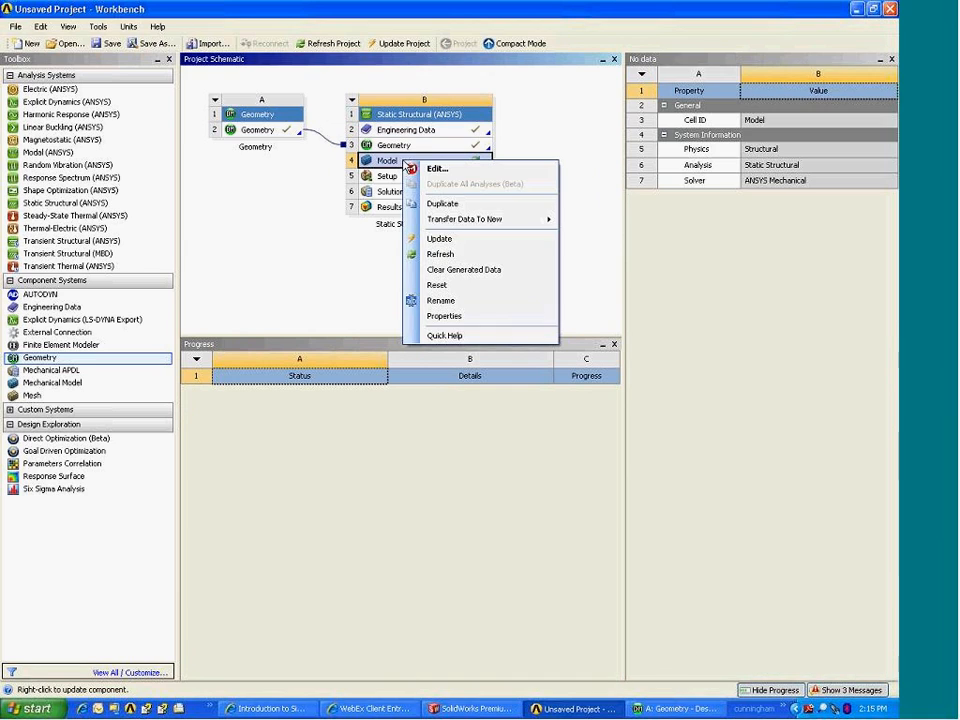
pyautogui.click(472, 170)
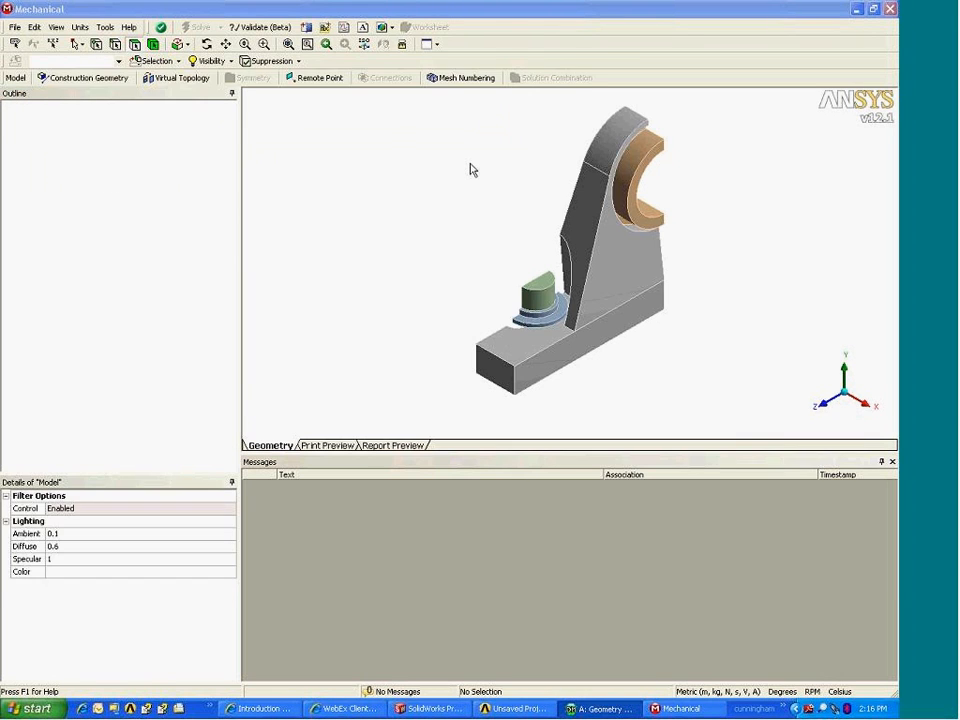
pyautogui.moveTo(606, 259); pyautogui.dragTo(773, 240, button='middle')
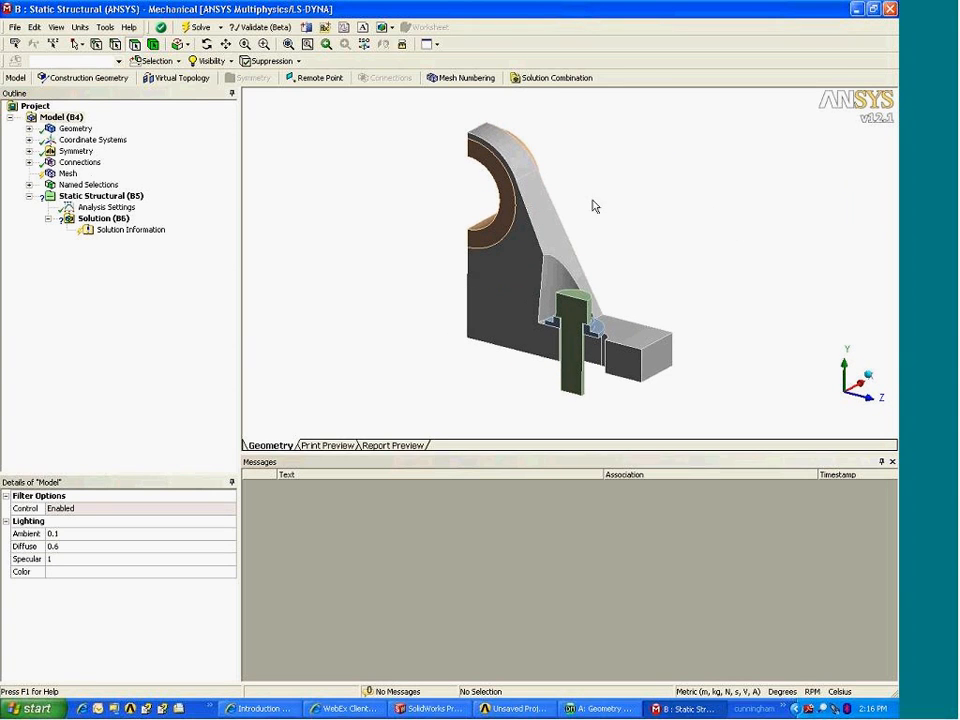
# - Assign Aluminum Alloy as the material of the block body
pyautogui.click(29, 128)
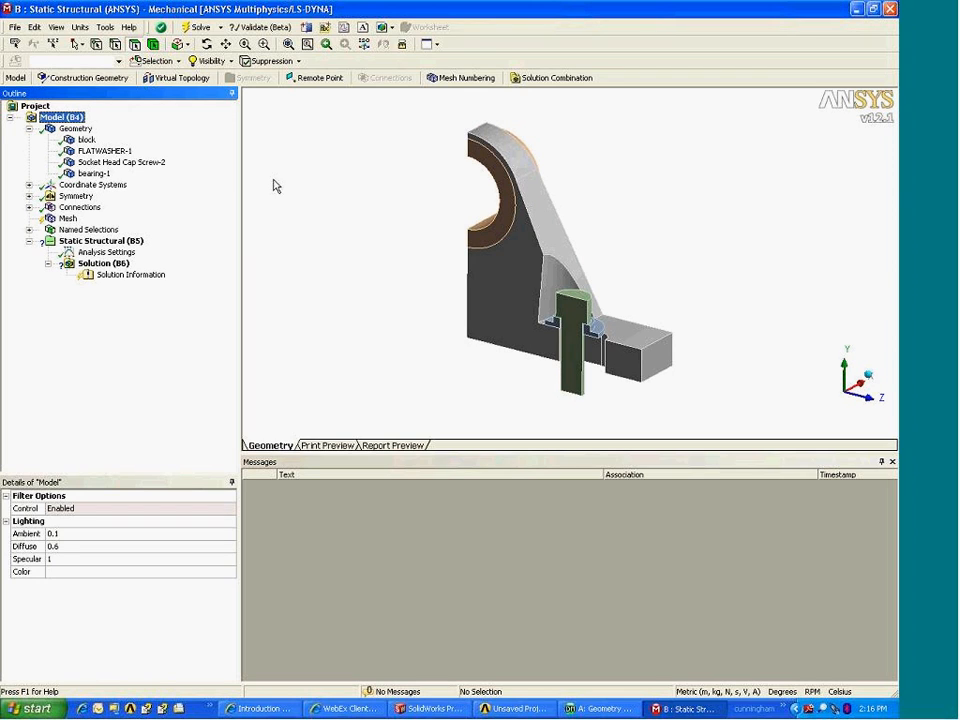
pyautogui.click(87, 140)
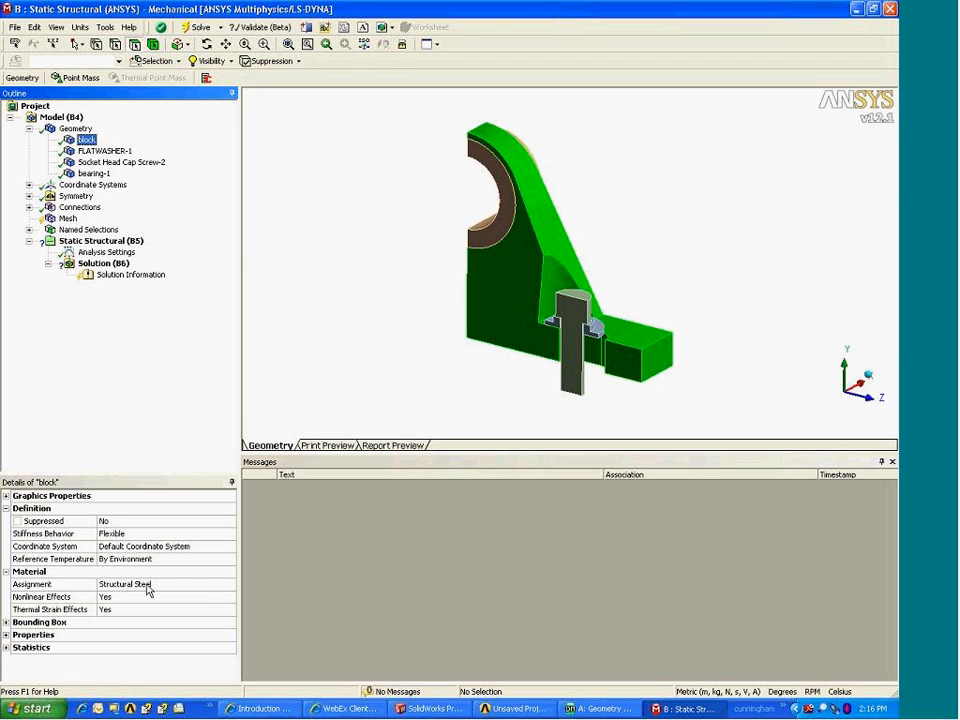
pyautogui.click(190, 585)
pyautogui.click(230, 585)
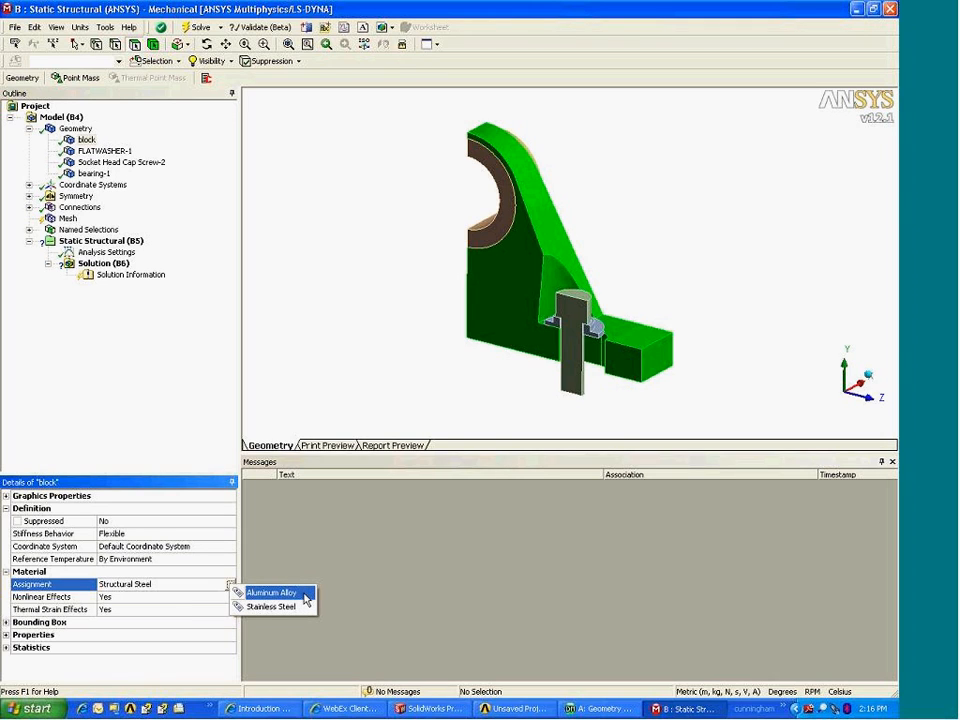
pyautogui.click(272, 593)
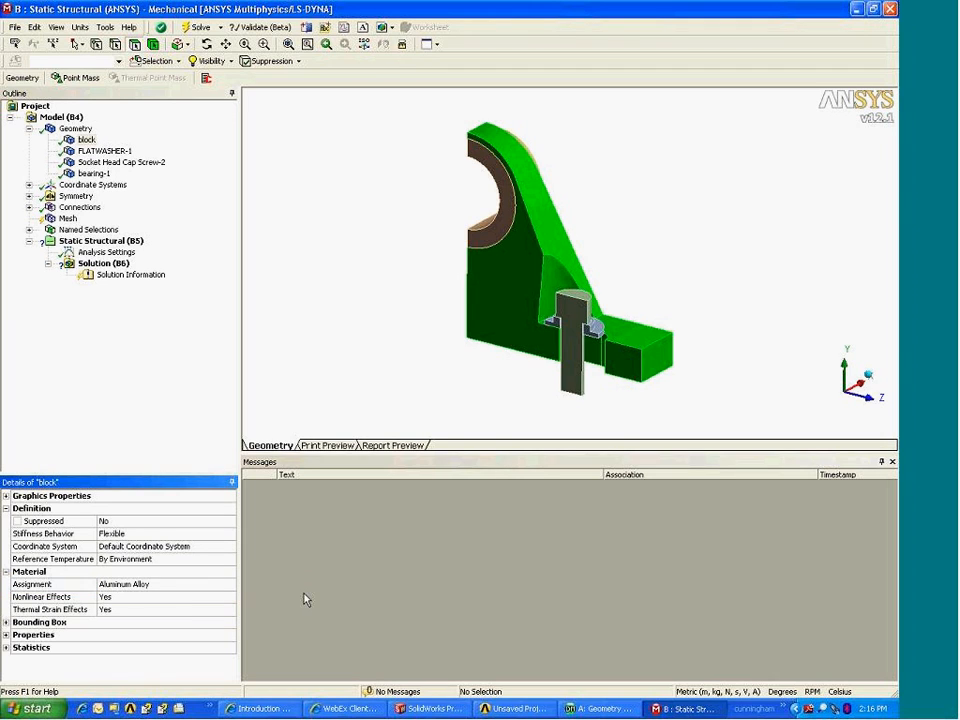
# - Assign Stainless Steel to the flat washer and the socket head cap screw together
pyautogui.click(122, 164)
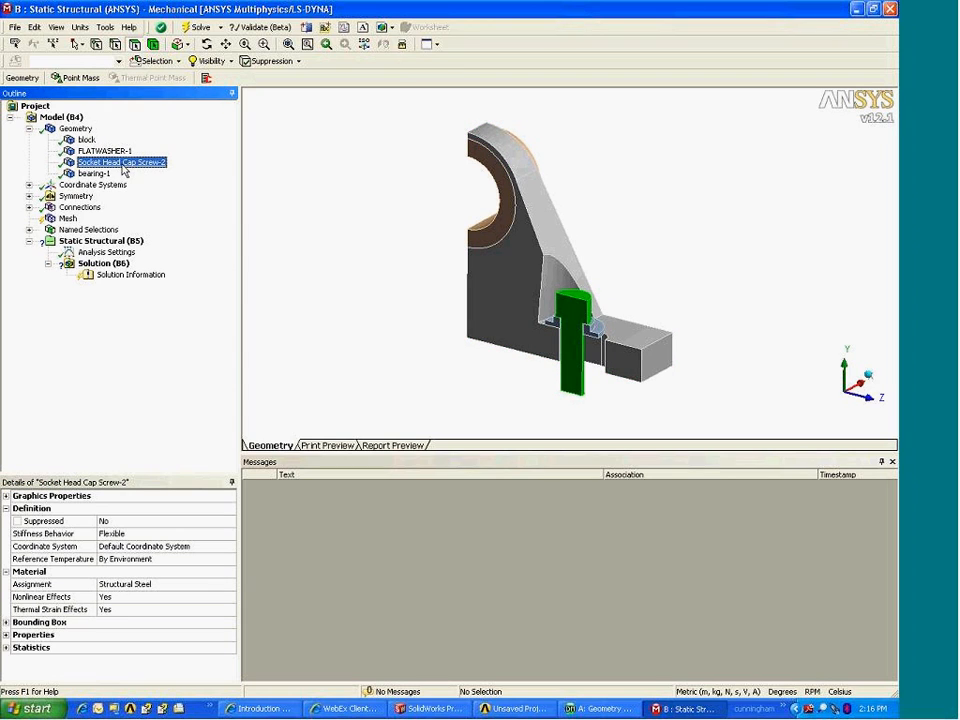
pyautogui.keyDown('ctrl'); pyautogui.click(104, 151); pyautogui.keyUp('ctrl')
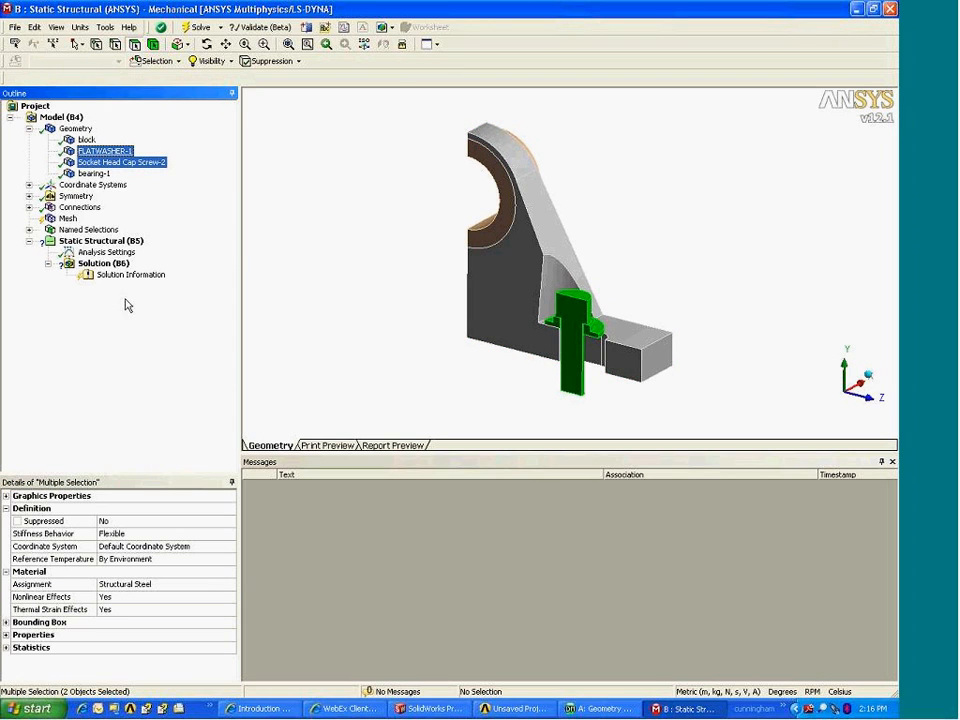
pyautogui.click(221, 584)
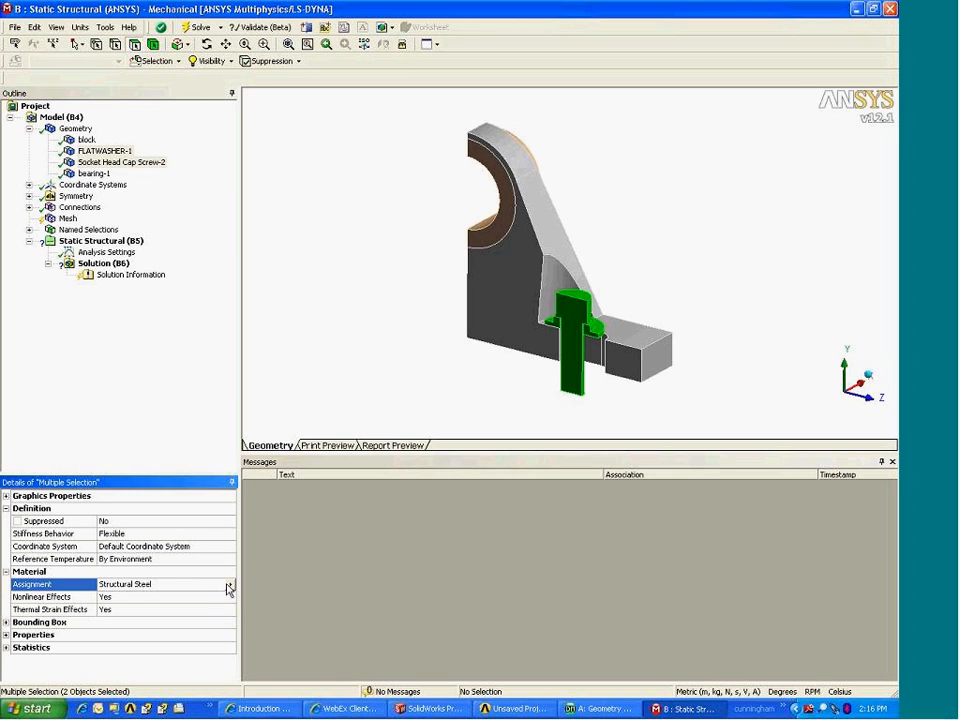
pyautogui.click(230, 587)
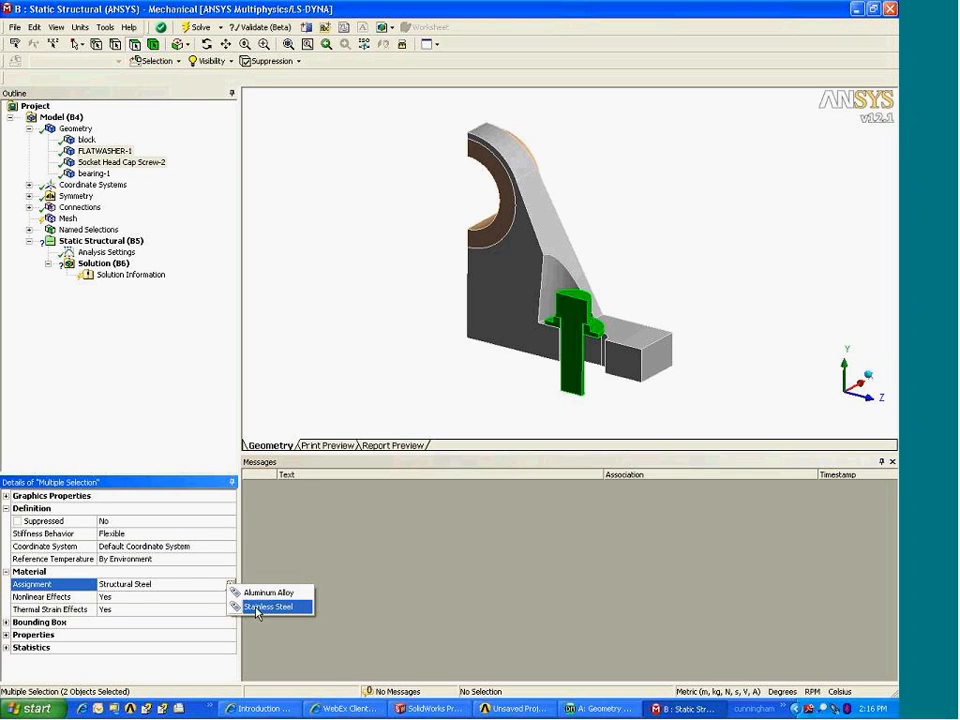
pyautogui.click(262, 607)
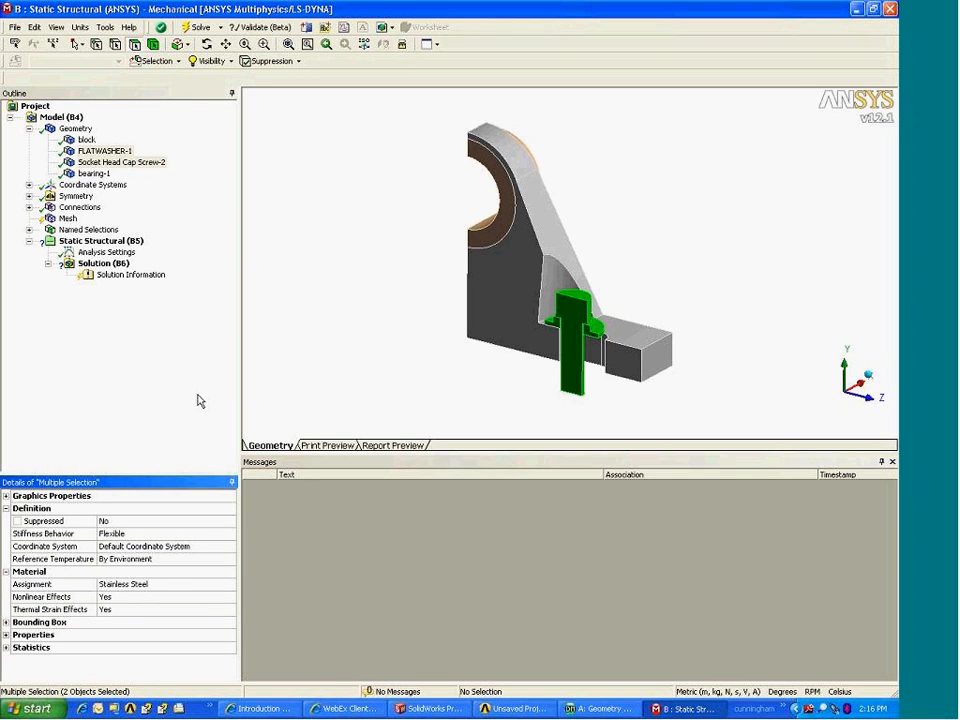
# - Check the bearing's material assignment and set the geometry's display style to Material to inspect the bodies by material color
pyautogui.click(93, 174)
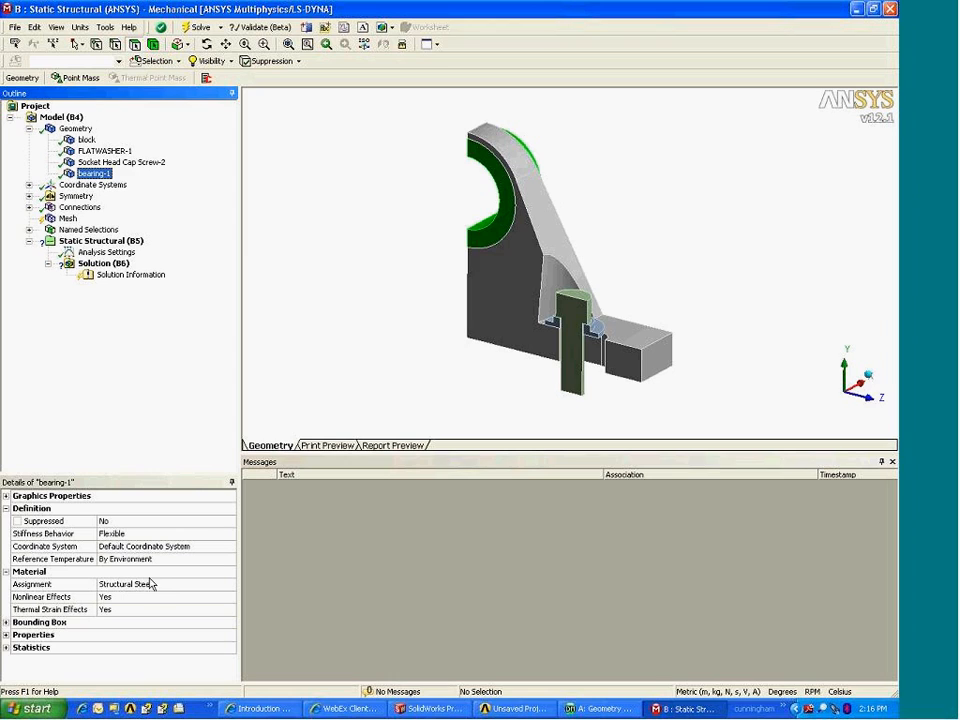
pyautogui.click(85, 129)
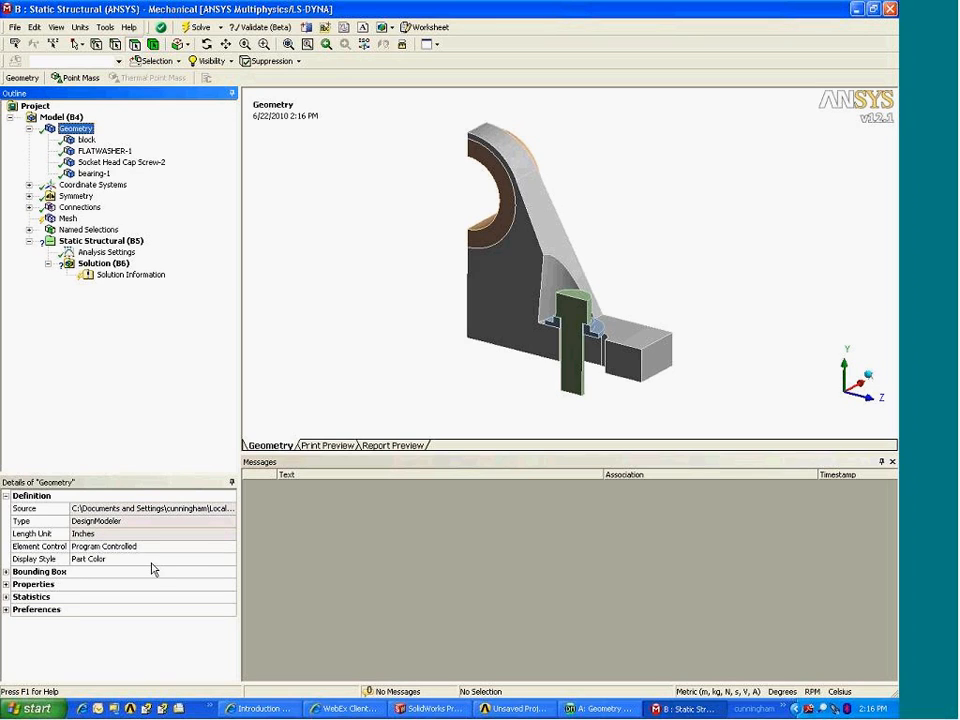
pyautogui.click(209, 568)
pyautogui.click(209, 564)
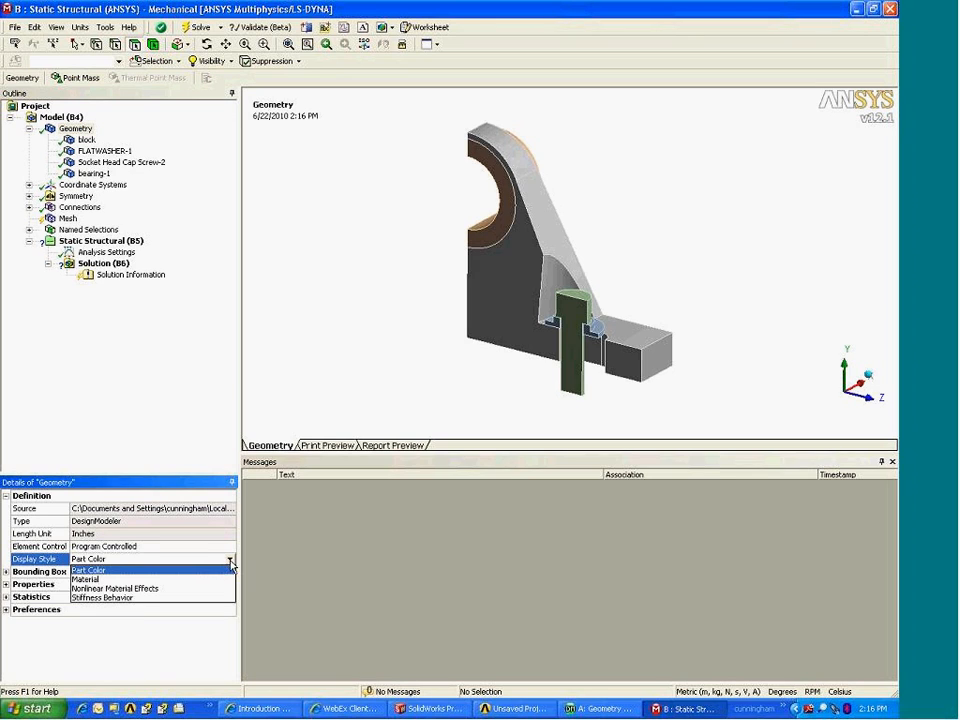
pyautogui.click(92, 581)
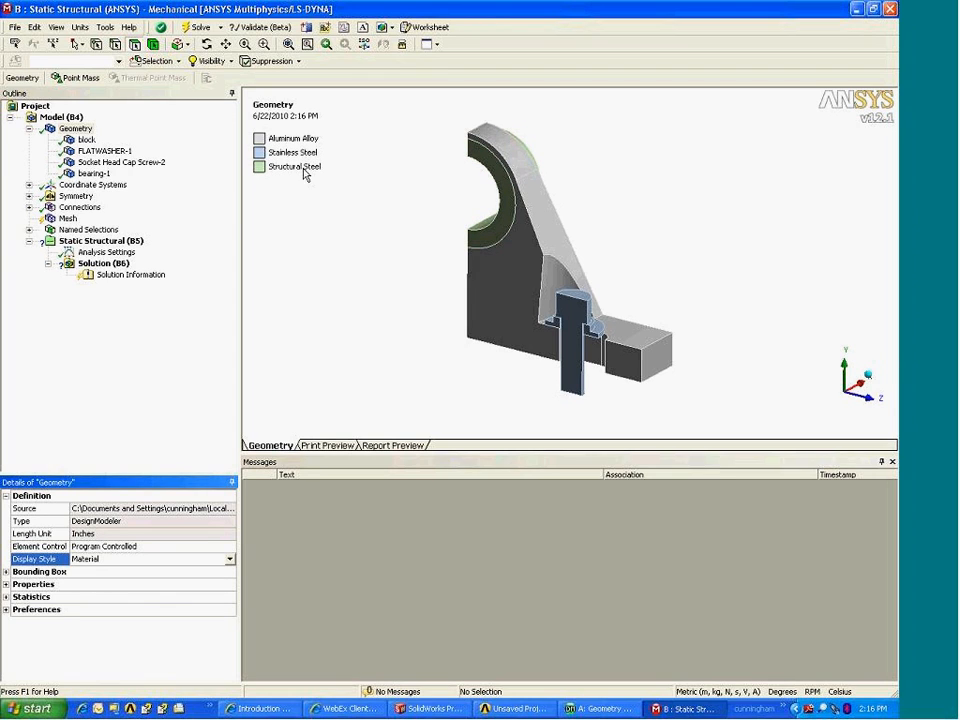
pyautogui.moveTo(450, 327); pyautogui.dragTo(580, 322)
pyautogui.moveTo(582, 325); pyautogui.dragTo(570, 323, button='middle')
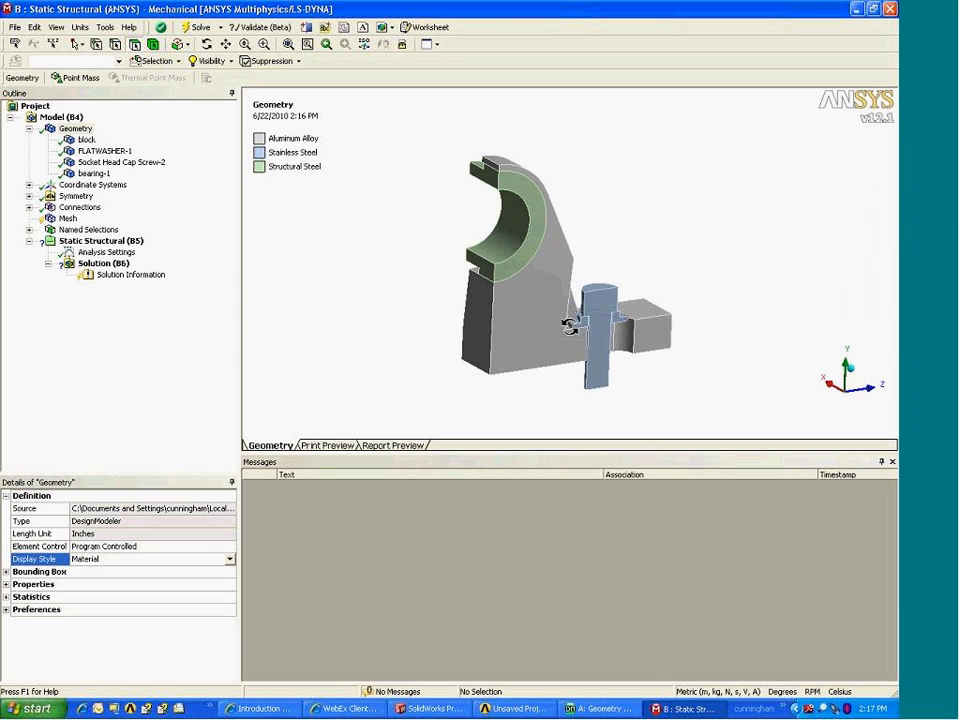
pyautogui.scroll(3, 561, 321)
pyautogui.scroll(-1, 561, 321)
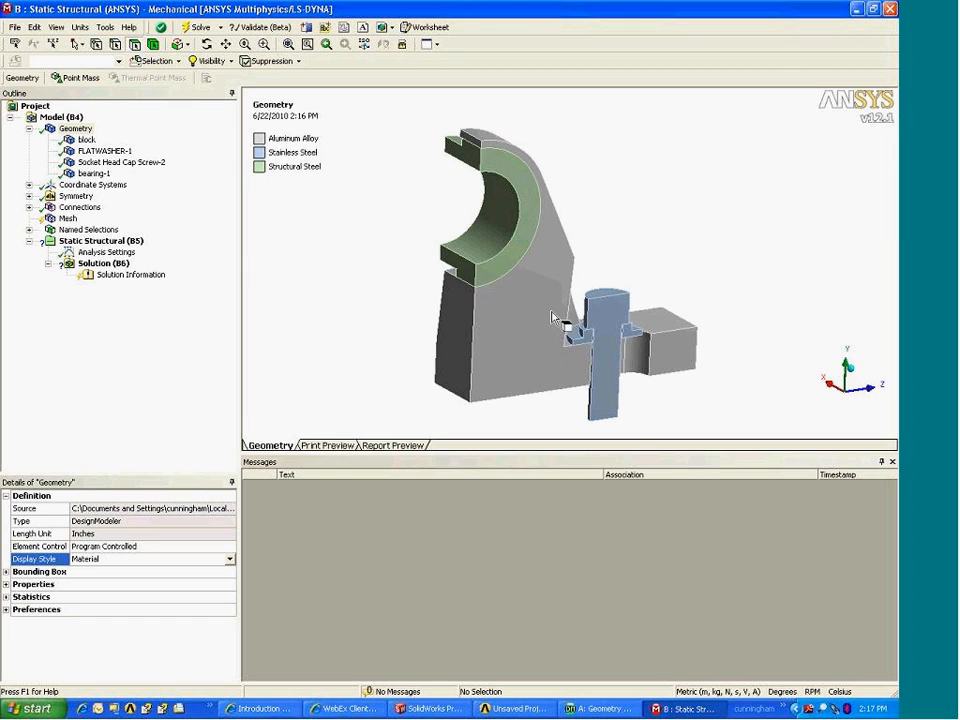
pyautogui.moveTo(551, 312); pyautogui.dragTo(484, 280, button='middle')
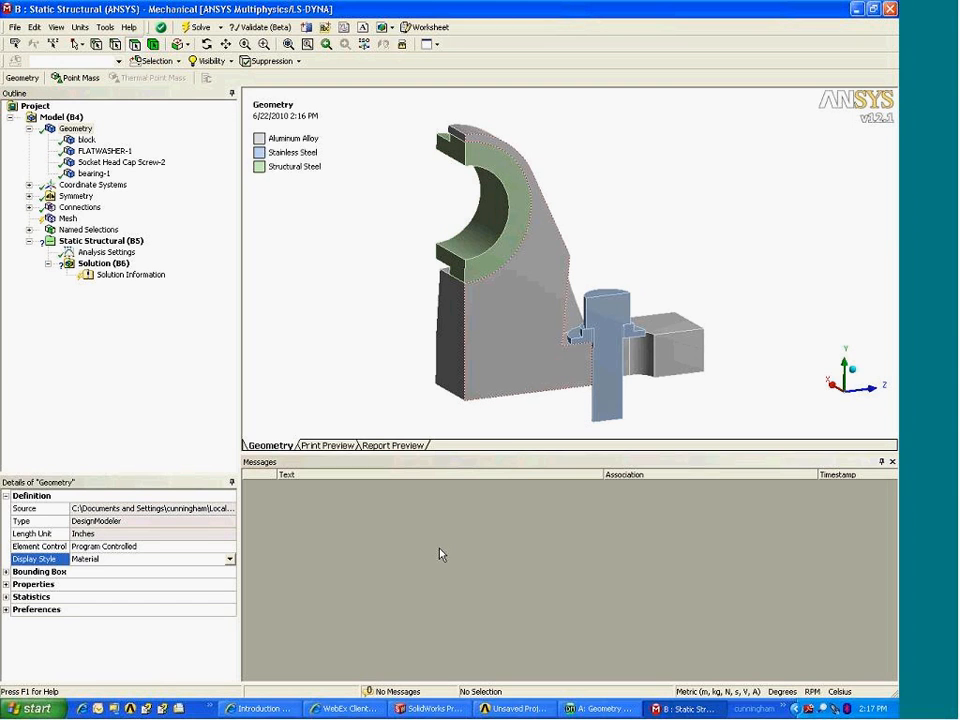
# - Switch to DesignModeler and mark the DS_Boltspacing dimension of the Attach1 feature as a design parameter
pyautogui.click(618, 712)
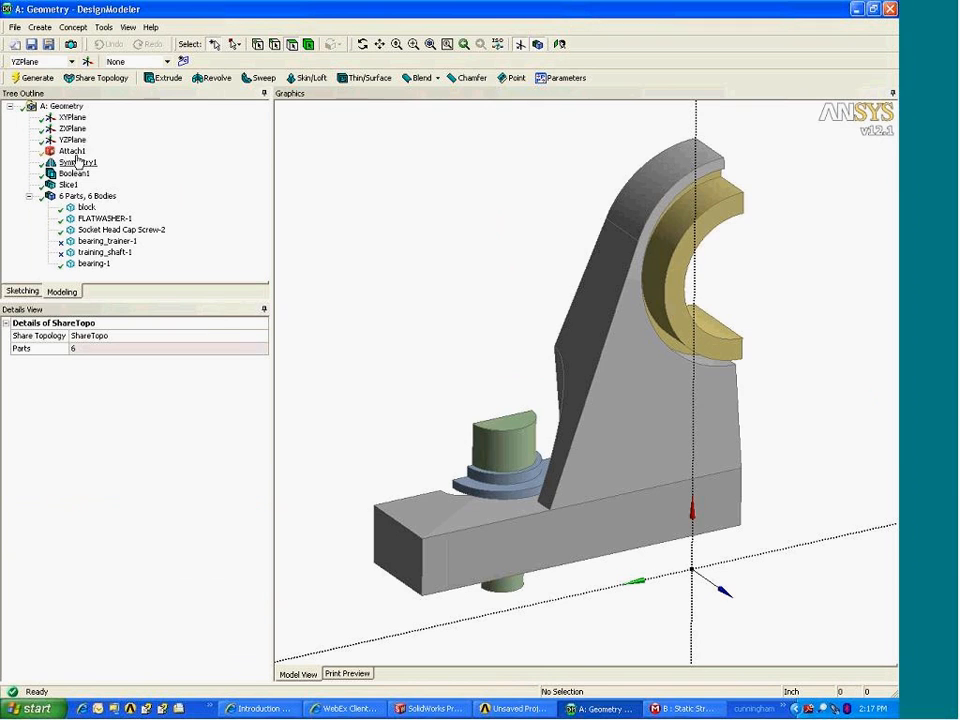
pyautogui.click(76, 153)
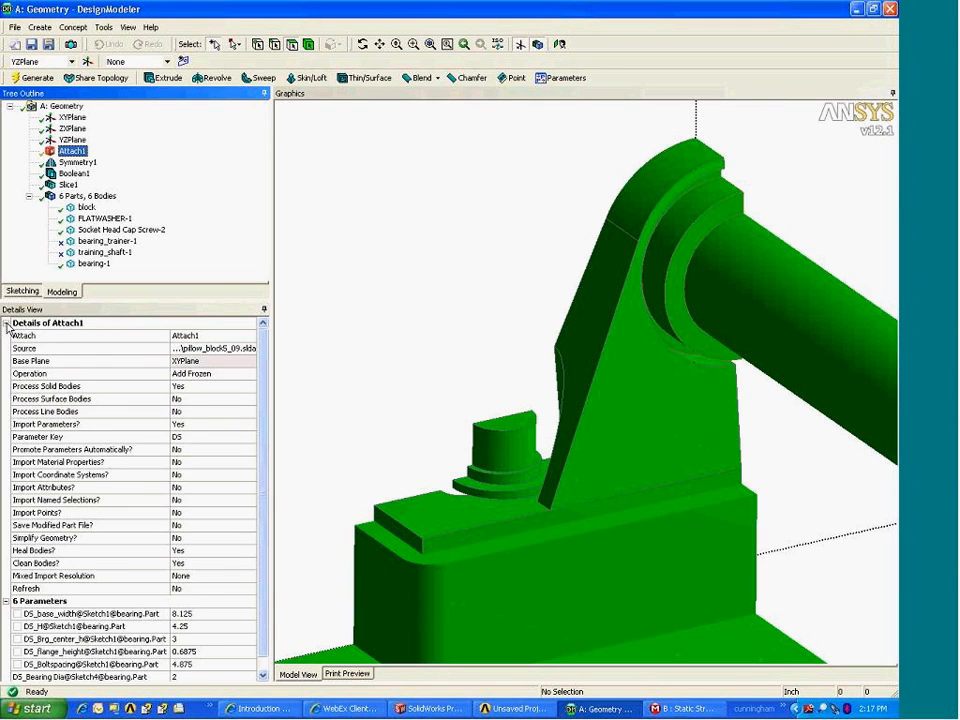
pyautogui.click(6, 324)
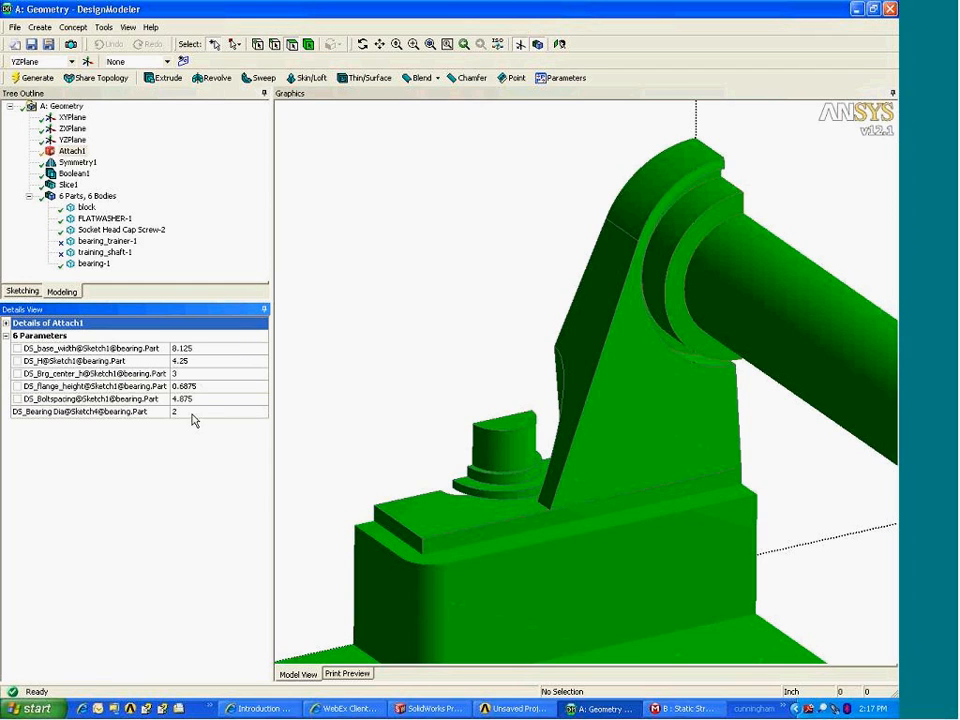
pyautogui.click(17, 399)
pyautogui.click(6, 323)
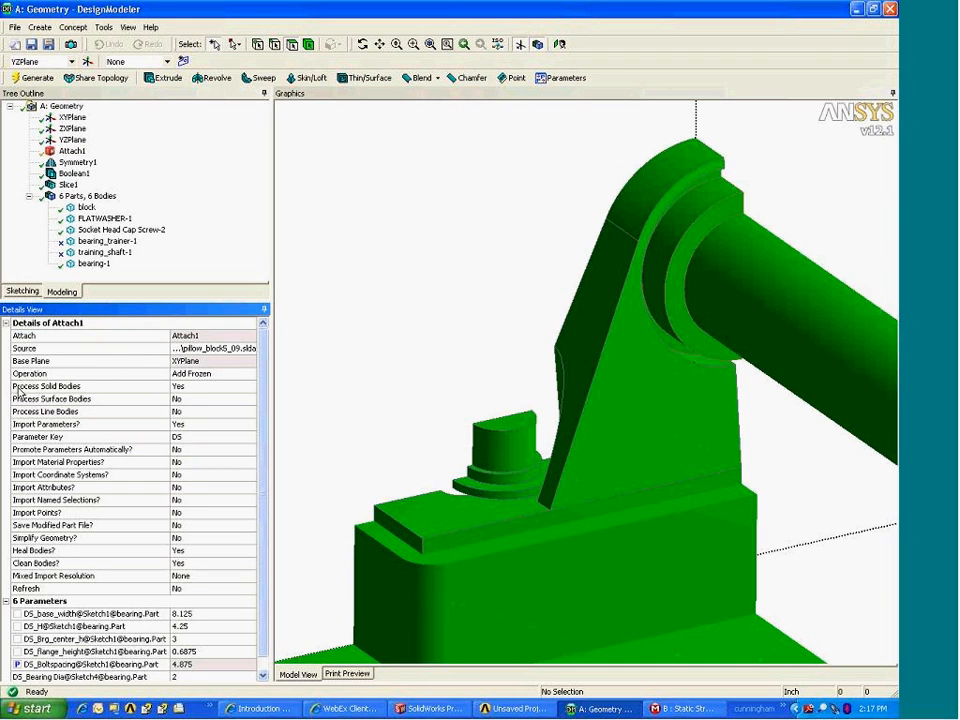
pyautogui.click(6, 323)
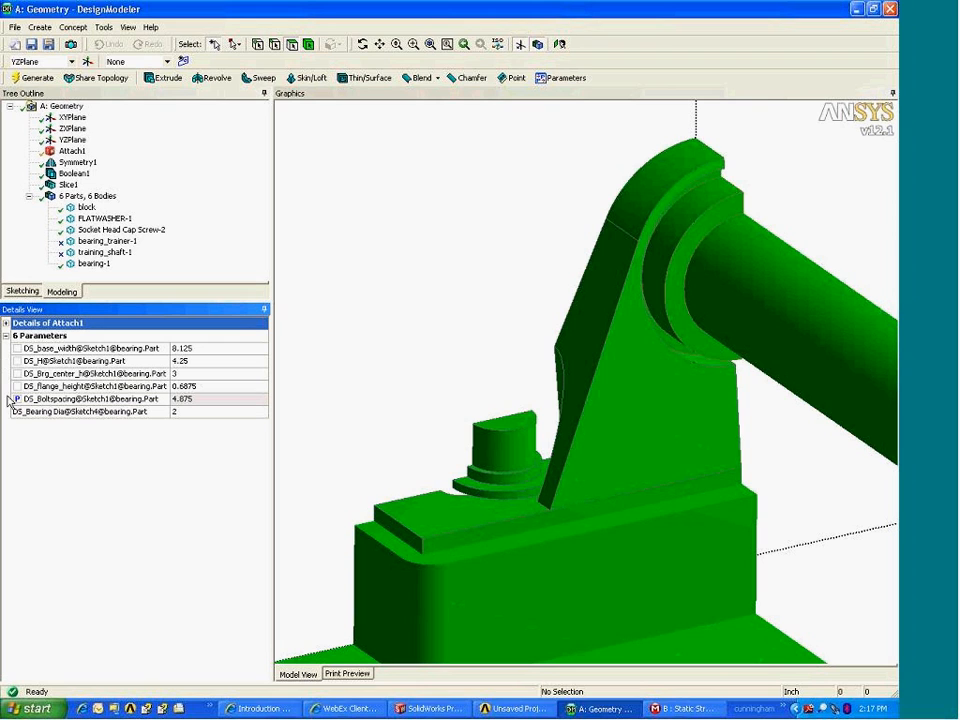
# - Mark the DS_Brg_center_h dimension of the Attach1 feature as a design parameter
pyautogui.click(17, 373)
pyautogui.click(6, 323)
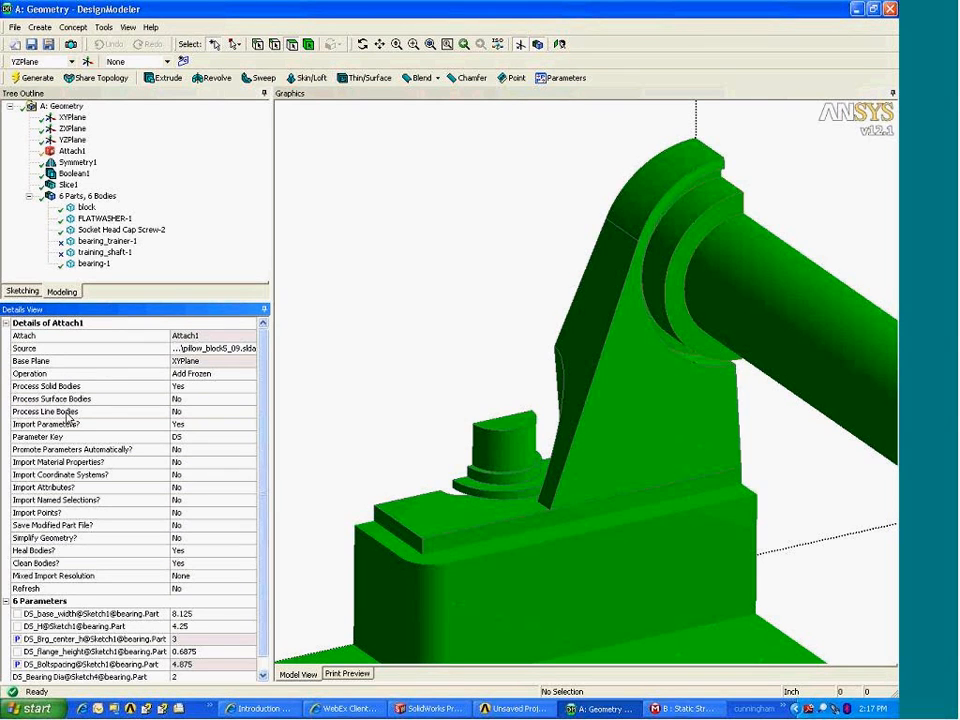
pyautogui.click(6, 323)
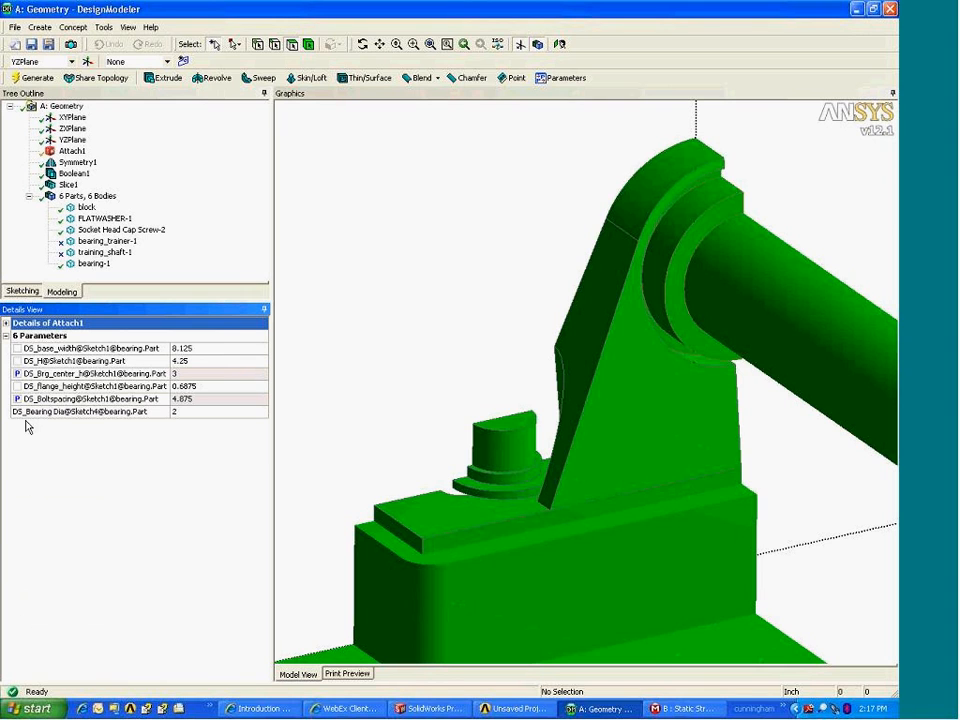
pyautogui.moveTo(566, 364); pyautogui.dragTo(735, 400, button='middle')
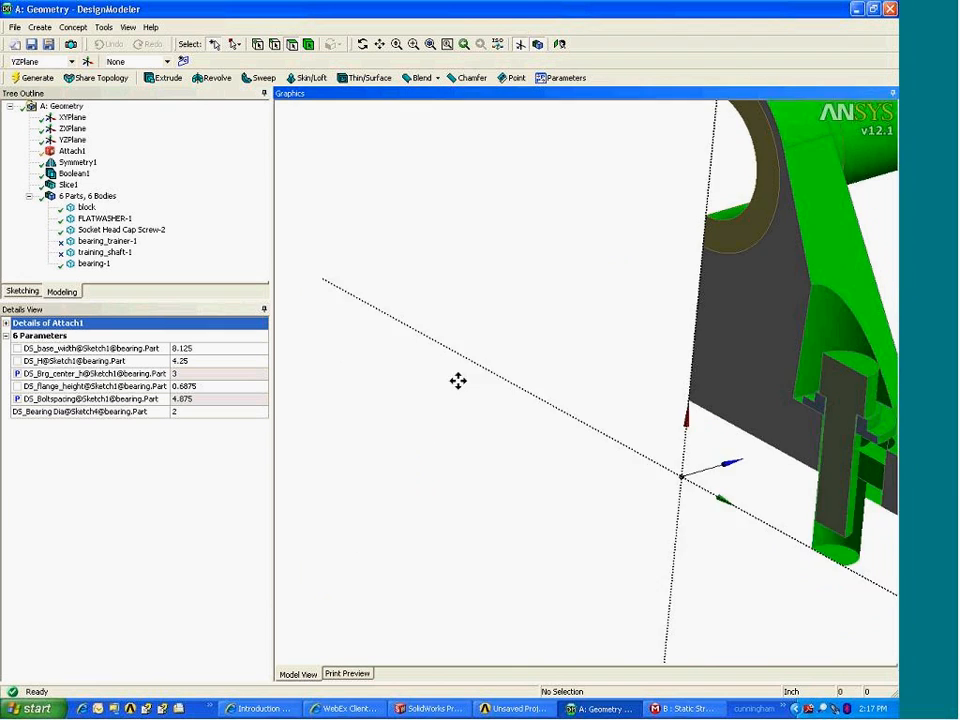
pyautogui.keyDown('ctrl'); pyautogui.moveTo(458, 381); pyautogui.dragTo(460, 380, button='middle'); pyautogui.keyUp('ctrl')
pyautogui.scroll(-2, 462, 382)
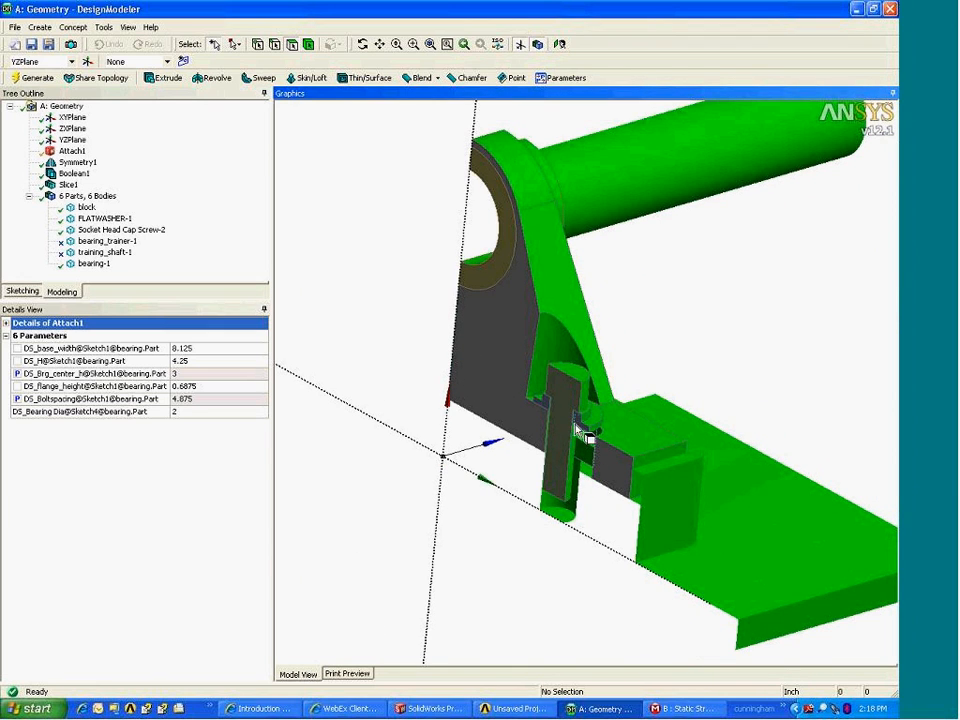
pyautogui.moveTo(471, 298); pyautogui.dragTo(349, 354, button='middle')
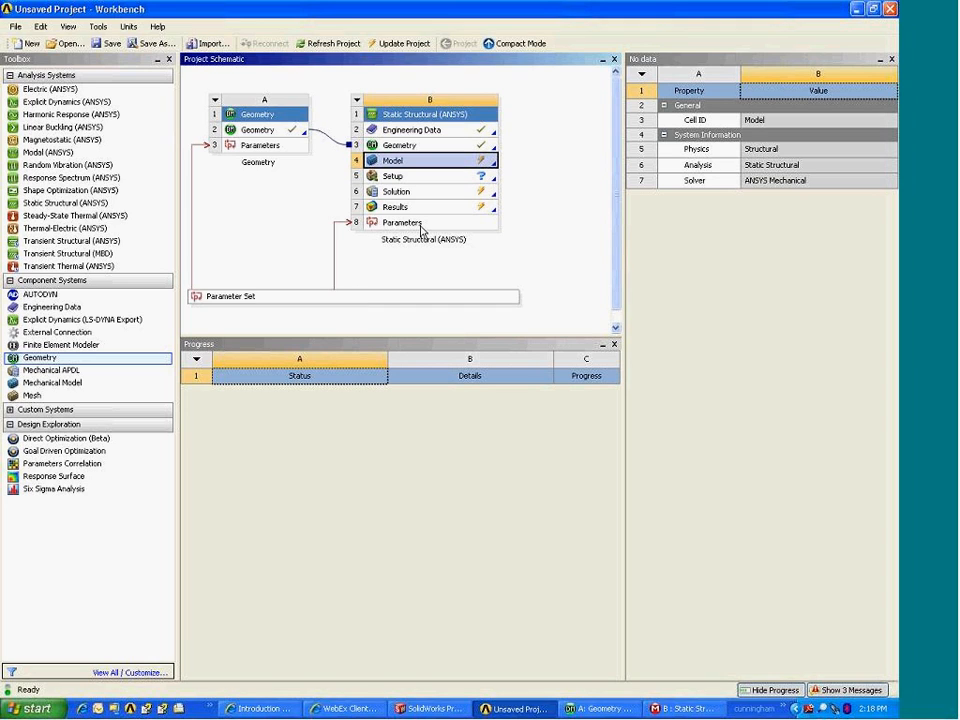
# - Switch to Workbench, open the project's Parameter Set, and set the DS_Brg_center_h input parameter to 2.25
pyautogui.click(247, 298)
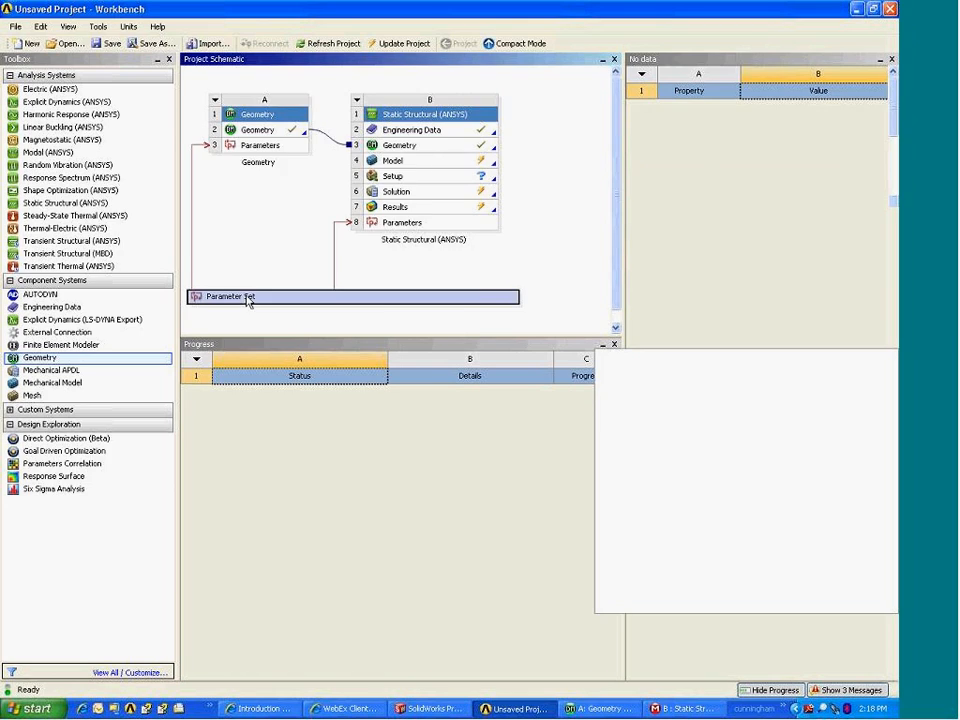
pyautogui.doubleClick(247, 298)
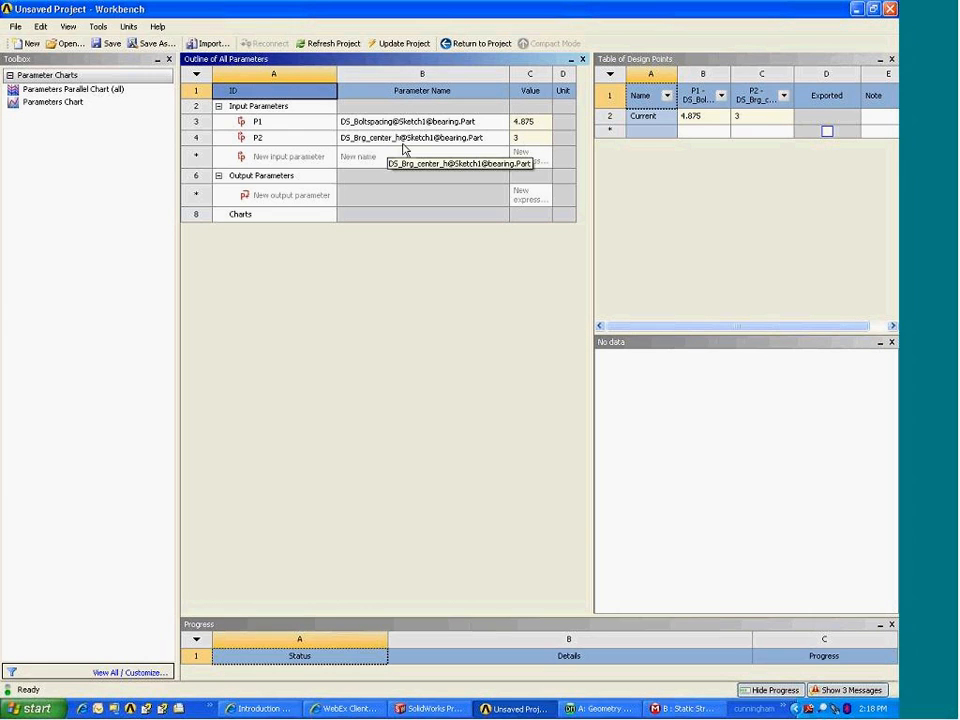
pyautogui.click(528, 142)
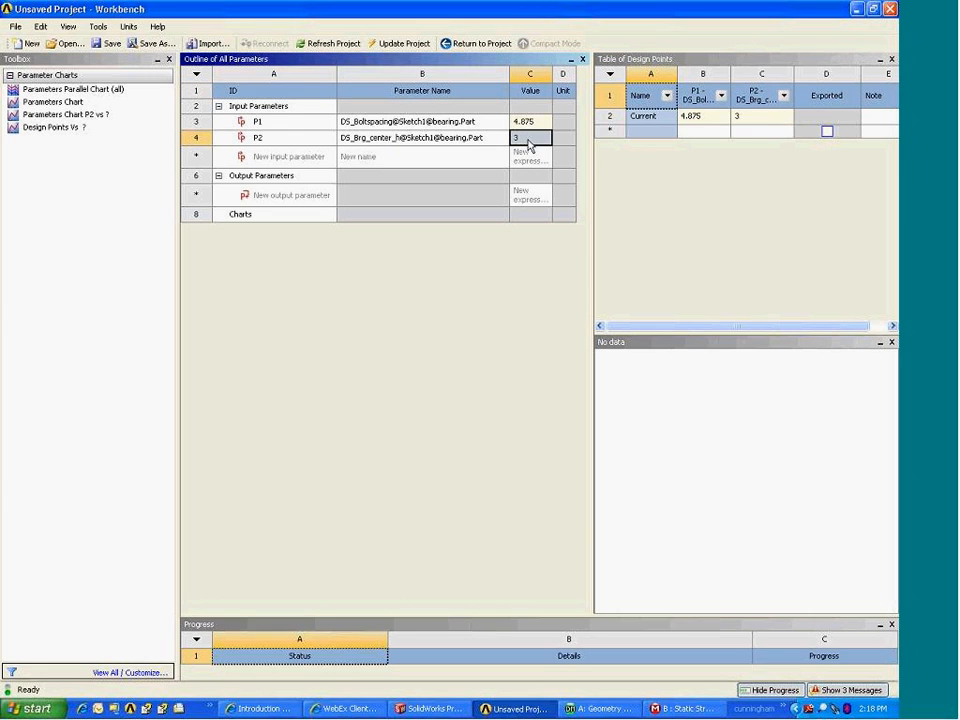
pyautogui.click(540, 139)
pyautogui.write('2.25')
pyautogui.press('Return')
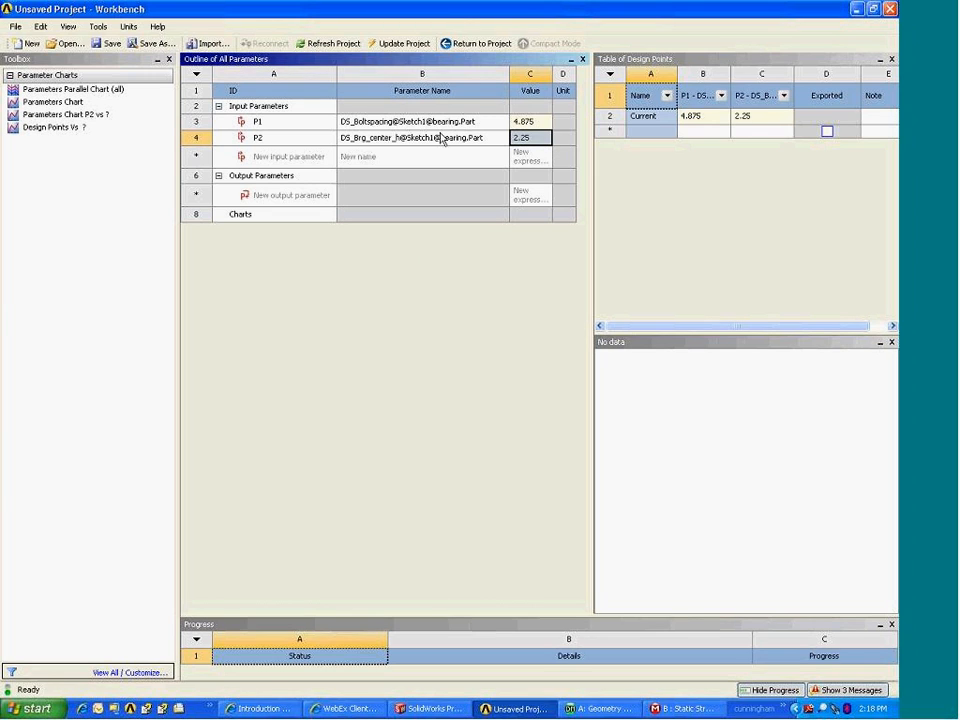
# - Return to the project schematic, update the whole project, and inspect the updated pillow block model in Mechanical
pyautogui.click(450, 44)
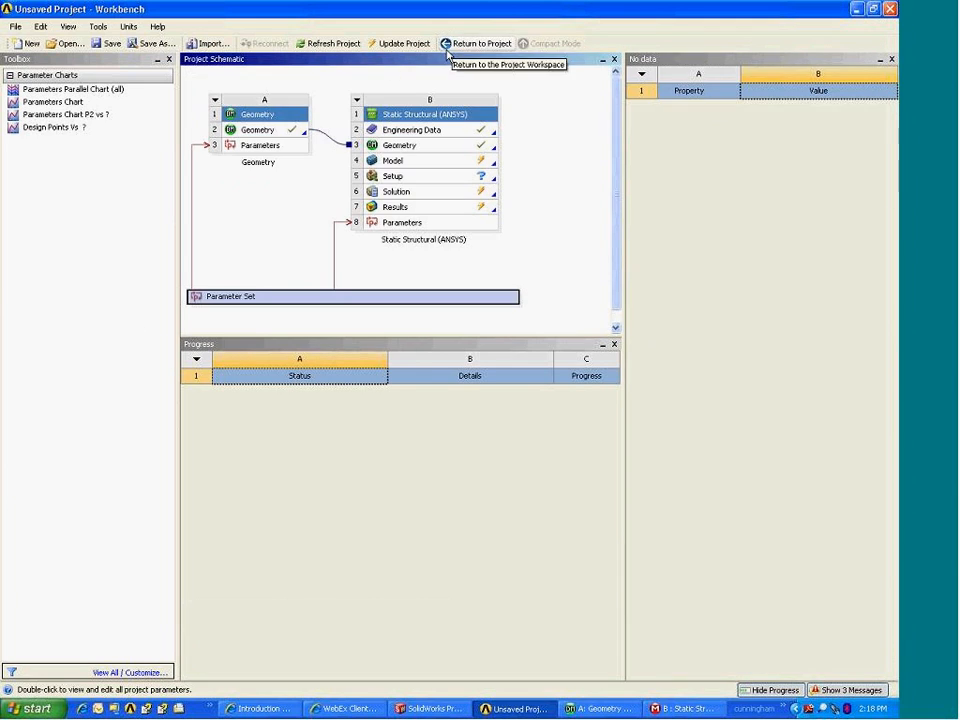
pyautogui.click(399, 44)
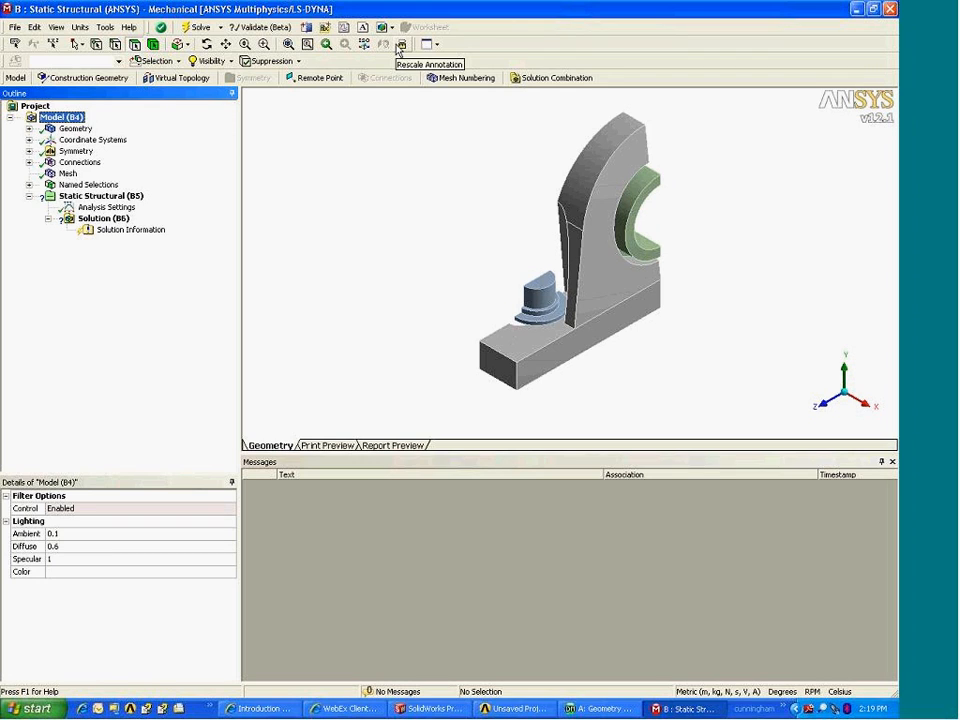
pyautogui.moveTo(615, 249); pyautogui.dragTo(880, 215, button='middle')
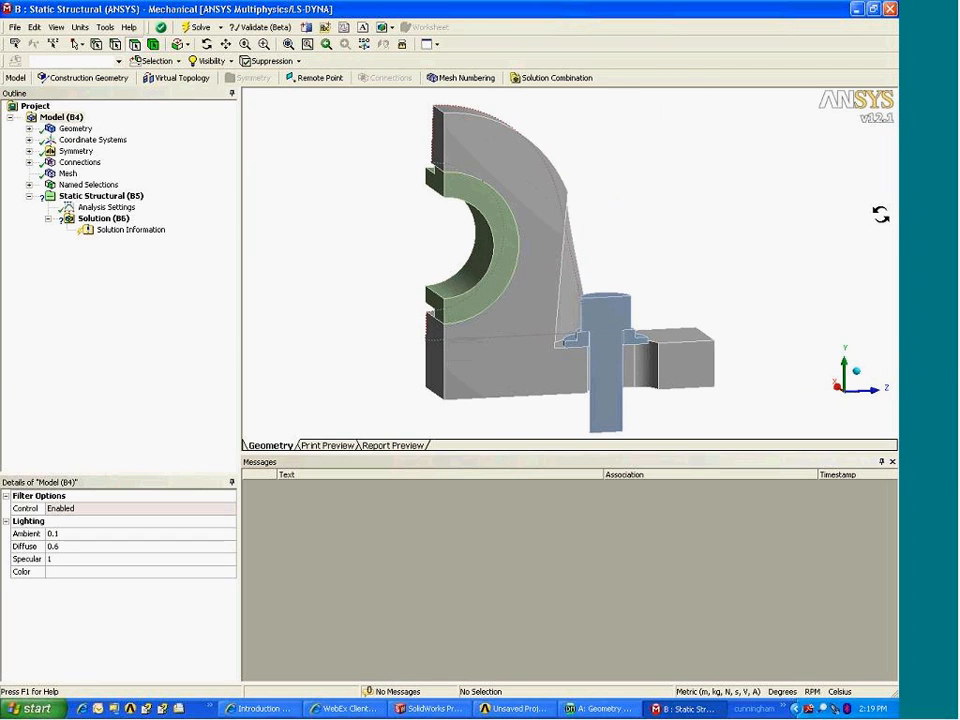
pyautogui.scroll(-1, 880, 218)
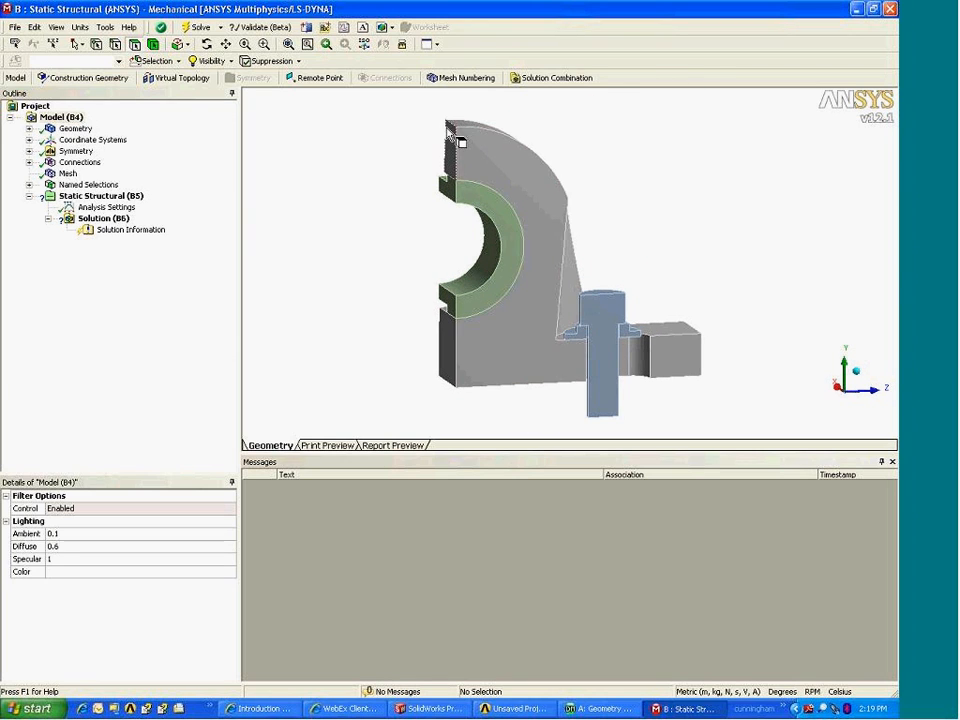
pyautogui.moveTo(470, 145); pyautogui.dragTo(716, 216, button='middle')
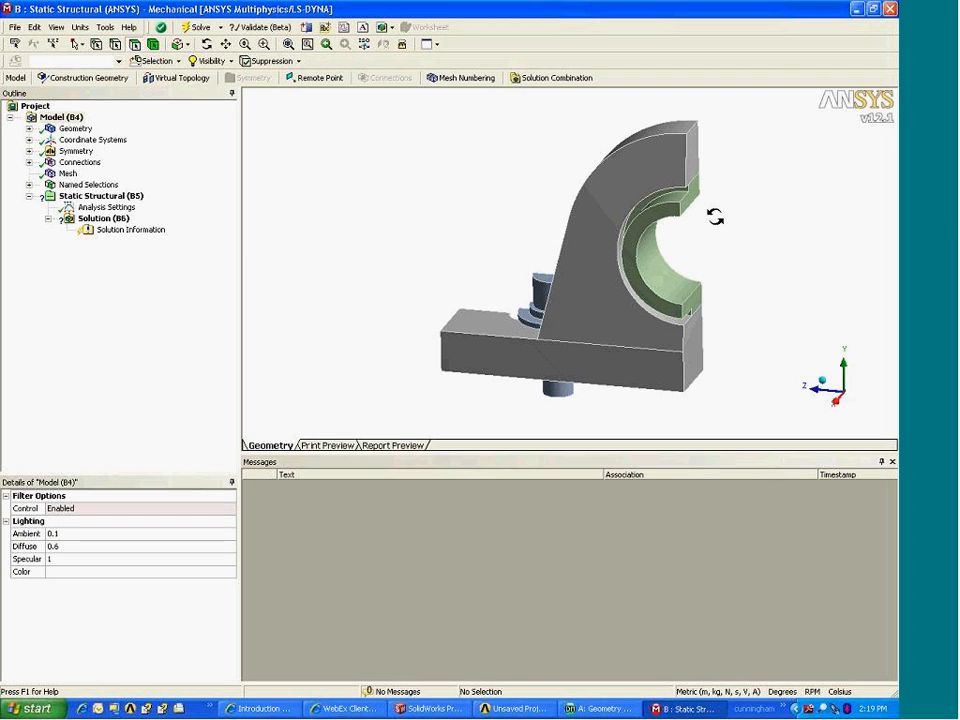
pyautogui.keyDown('ctrl'); pyautogui.moveTo(658, 240); pyautogui.dragTo(573, 241, button='middle'); pyautogui.keyUp('ctrl')
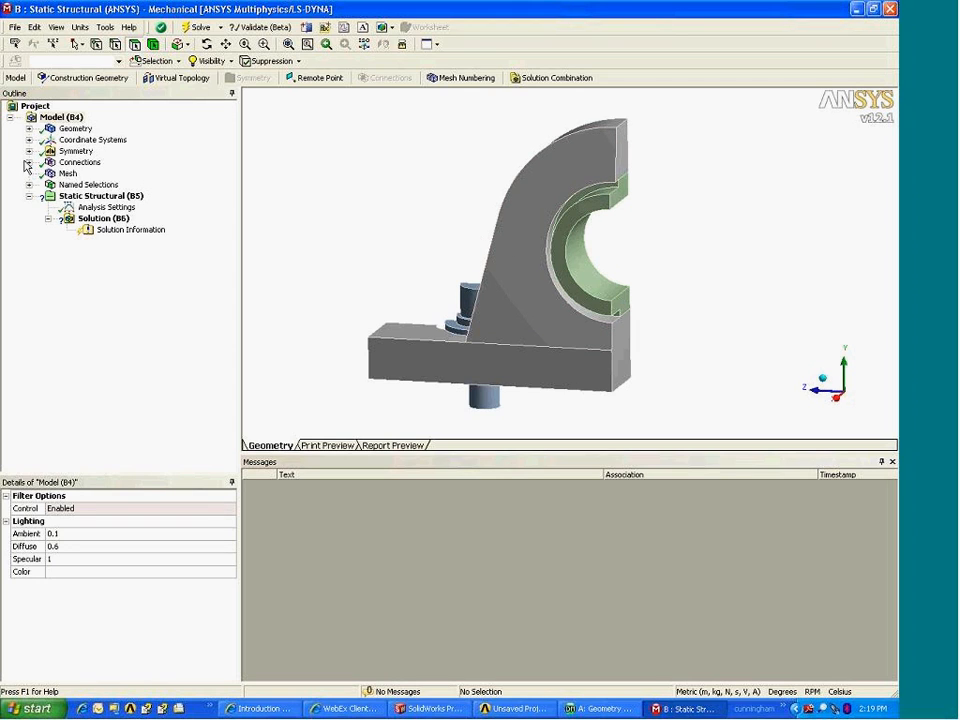
# - Review the bodies under Geometry and examine the Global Coordinate System's location relative to the model
pyautogui.click(70, 128)
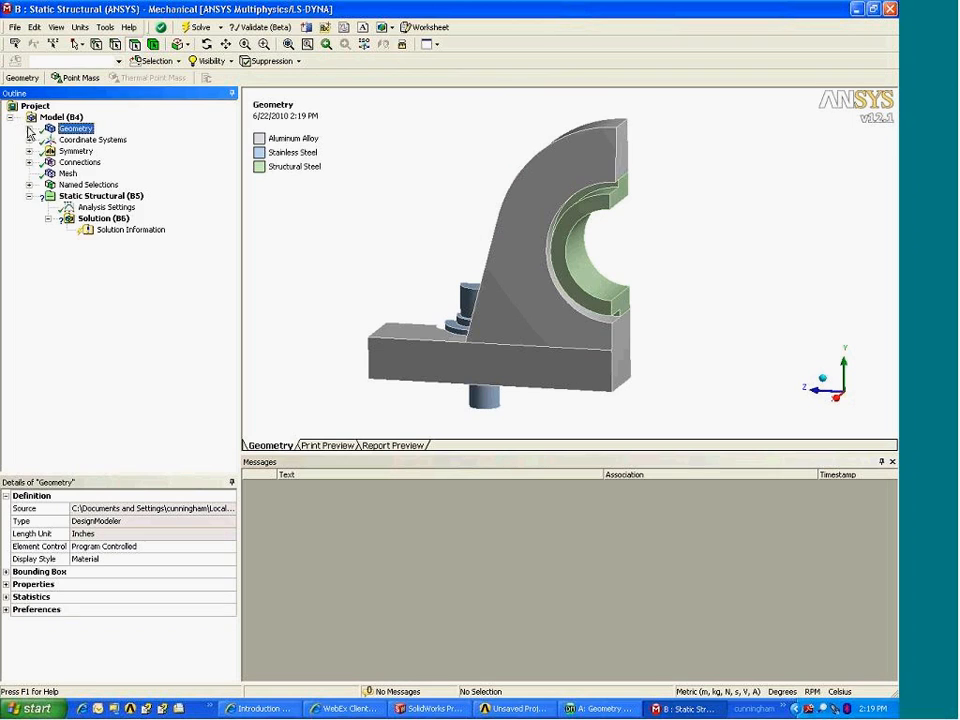
pyautogui.click(29, 128)
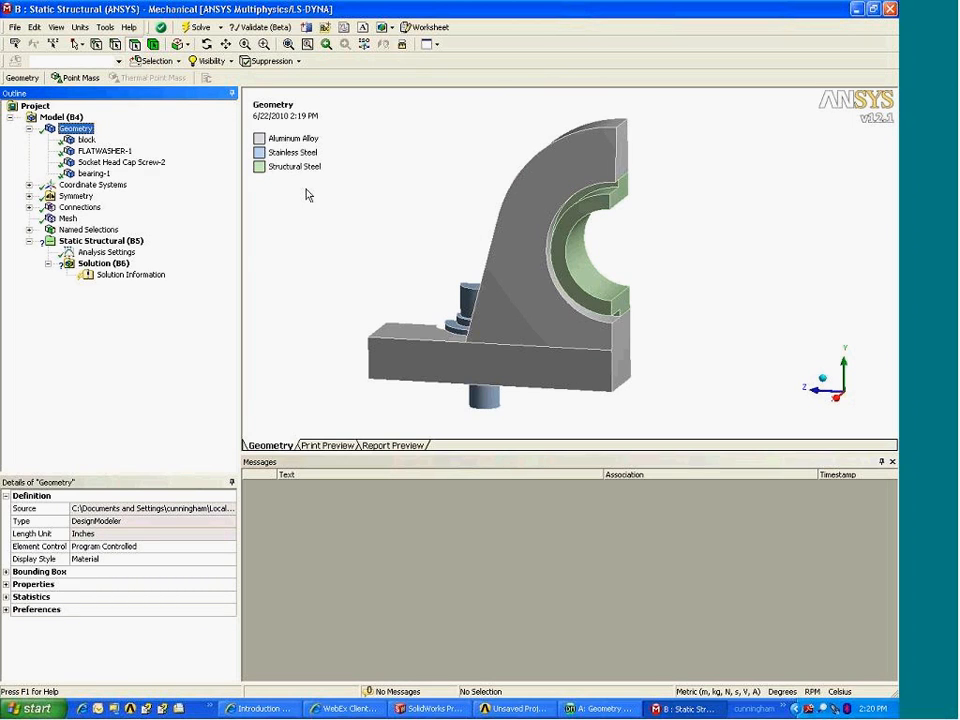
pyautogui.click(29, 185)
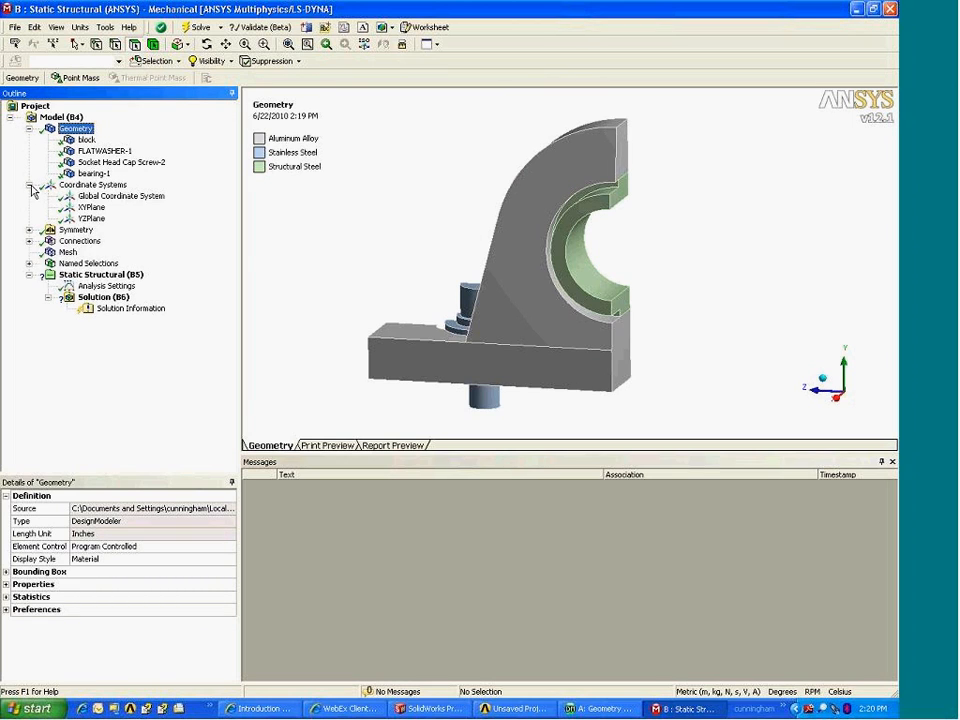
pyautogui.click(102, 199)
pyautogui.scroll(-2, 477, 269)
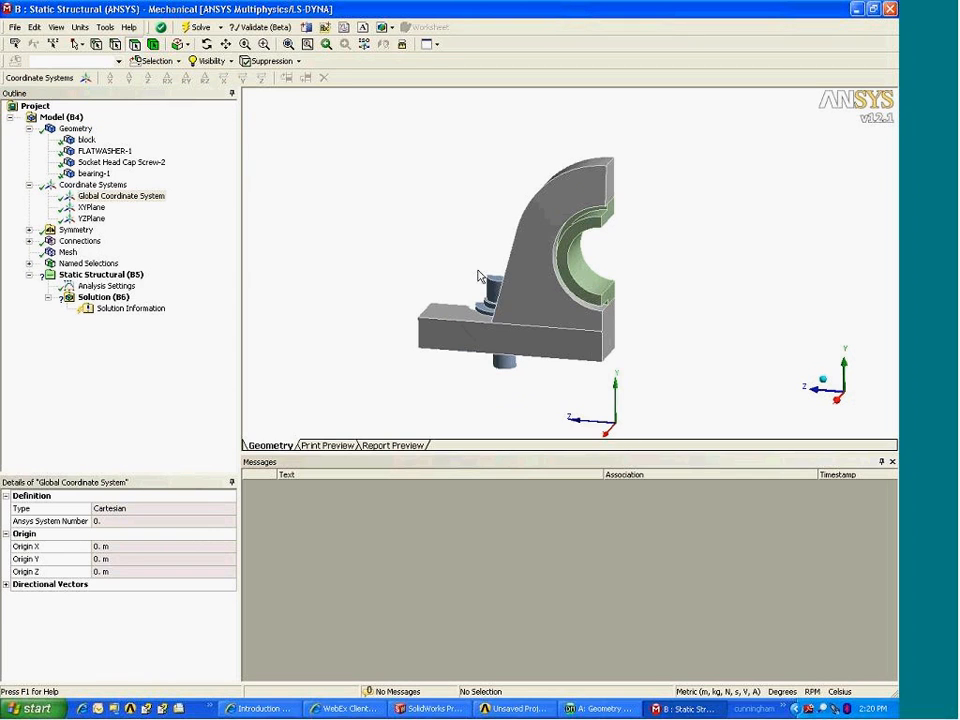
pyautogui.keyDown('ctrl'); pyautogui.moveTo(476, 252); pyautogui.dragTo(470, 228, button='middle'); pyautogui.keyUp('ctrl')
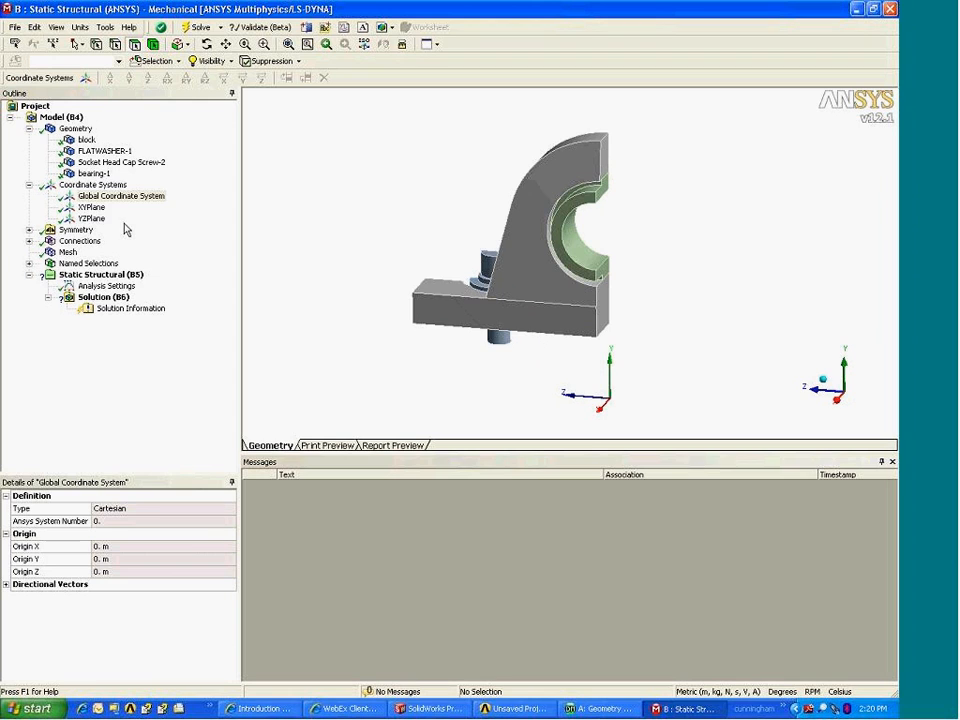
# - Examine the XYPlane and YZPlane coordinate systems and their orientation relative to the model
pyautogui.click(96, 209)
pyautogui.click(91, 218)
pyautogui.moveTo(628, 289); pyautogui.dragTo(406, 295, button='middle')
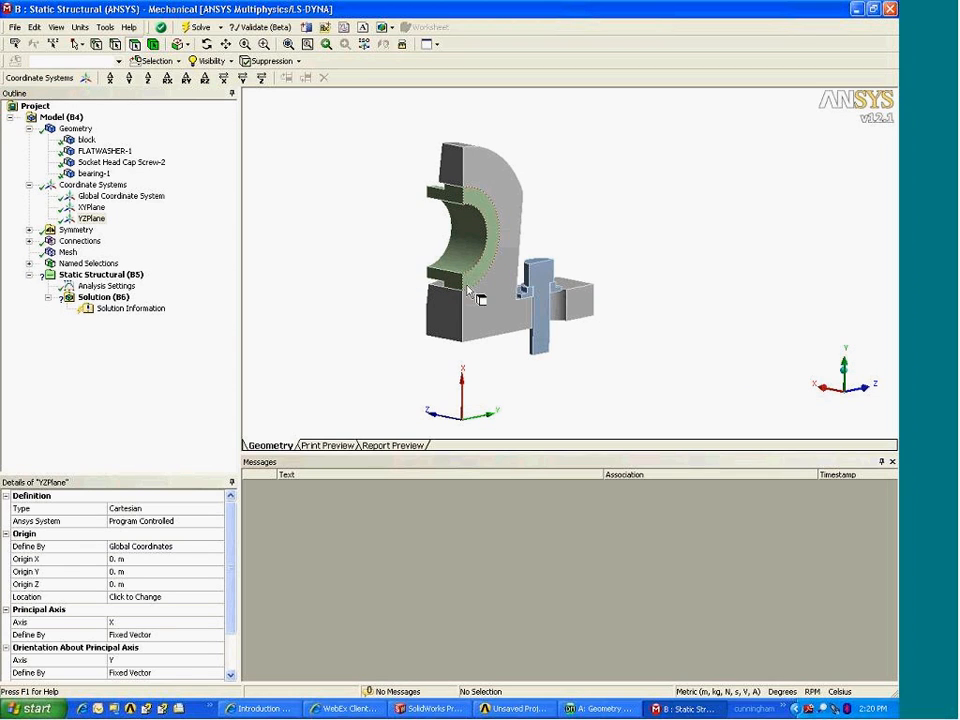
pyautogui.keyDown('ctrl'); pyautogui.moveTo(475, 284); pyautogui.dragTo(578, 298, button='middle'); pyautogui.keyUp('ctrl')
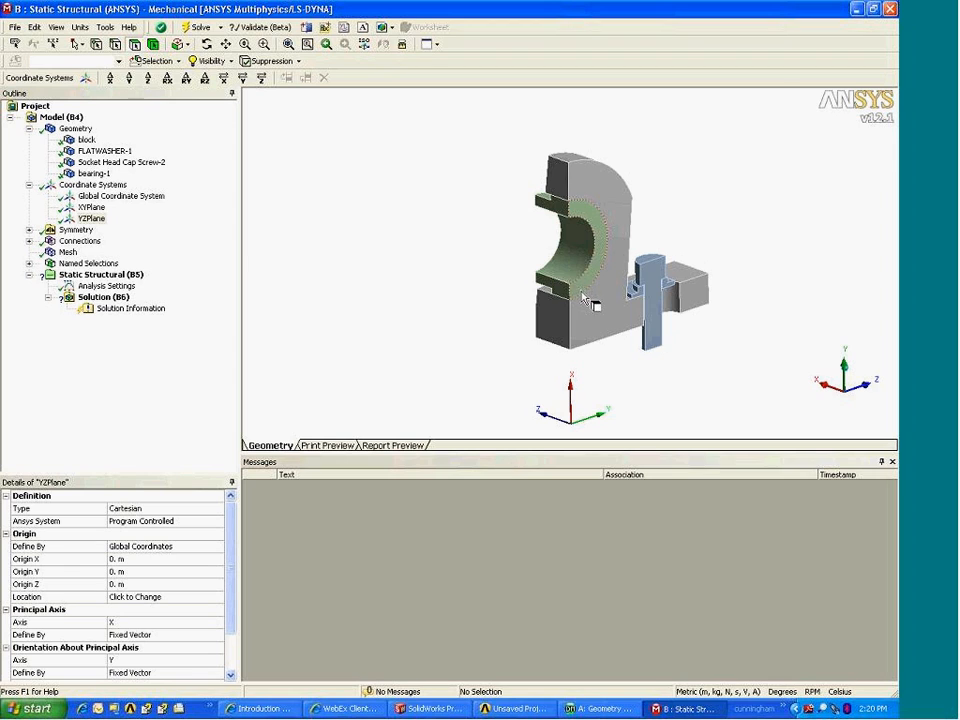
pyautogui.keyDown('ctrl'); pyautogui.moveTo(586, 287); pyautogui.dragTo(538, 302, button='middle'); pyautogui.keyUp('ctrl')
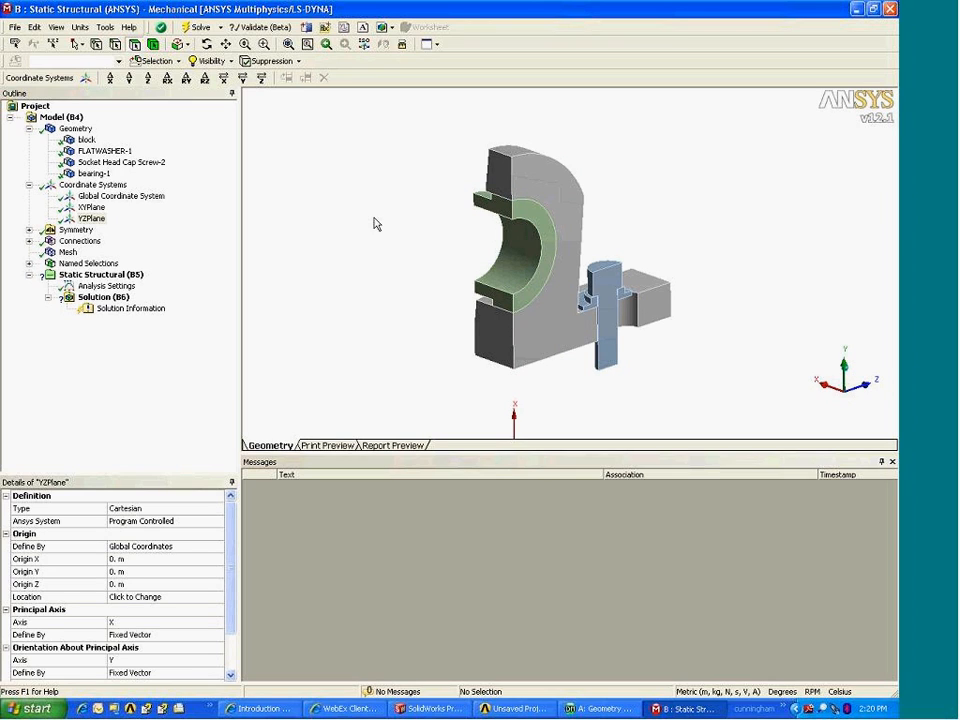
pyautogui.moveTo(381, 224); pyautogui.dragTo(587, 236, button='middle')
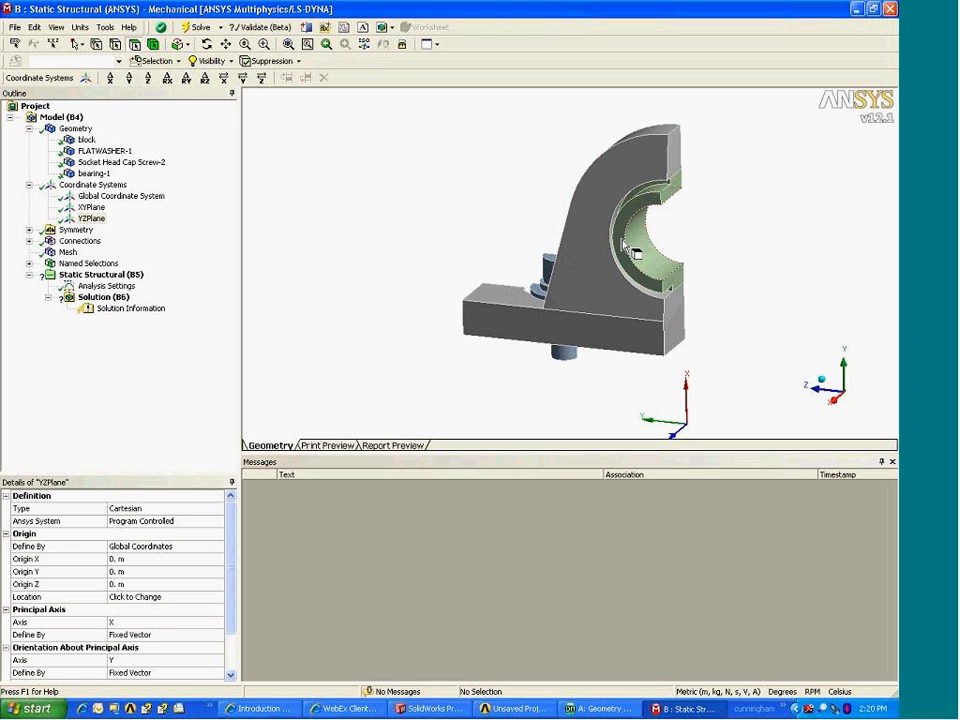
pyautogui.middleClick(639, 237)
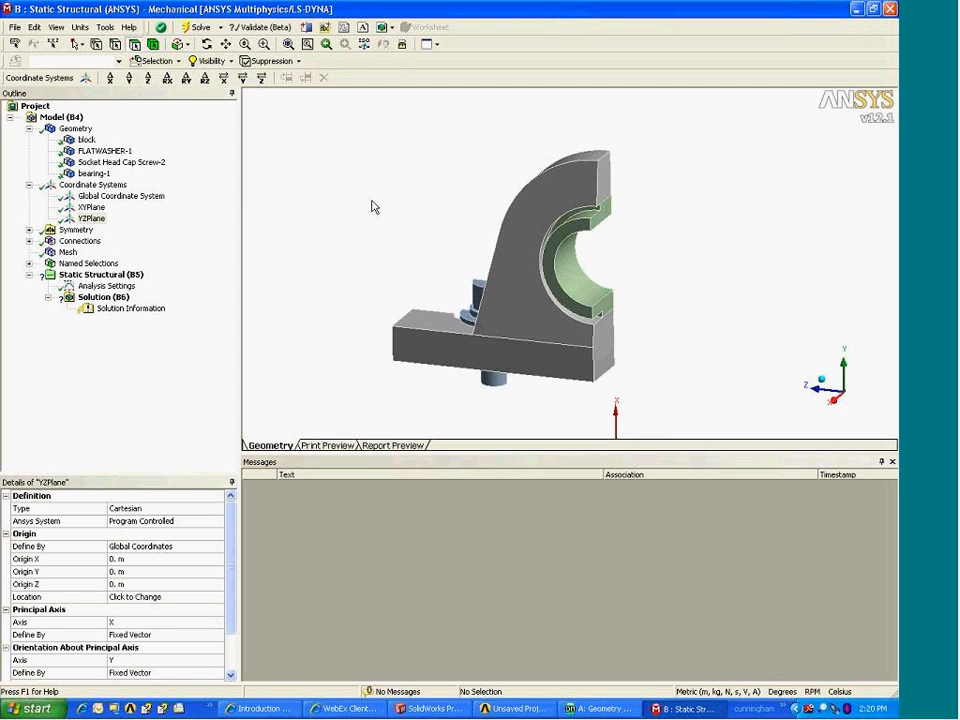
# - Create a new coordinate system with its origin on the bearing's inner cylindrical face
pyautogui.moveTo(615, 300); pyautogui.dragTo(352, 235, button='middle')
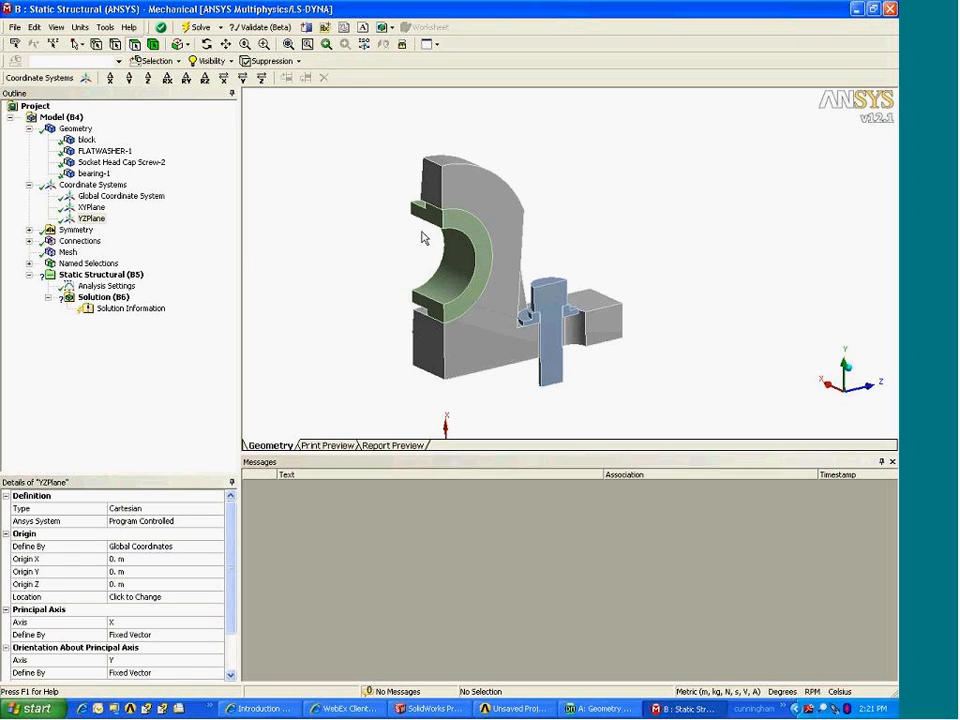
pyautogui.keyDown('ctrl'); pyautogui.moveTo(497, 242); pyautogui.dragTo(526, 233, button='middle'); pyautogui.keyUp('ctrl')
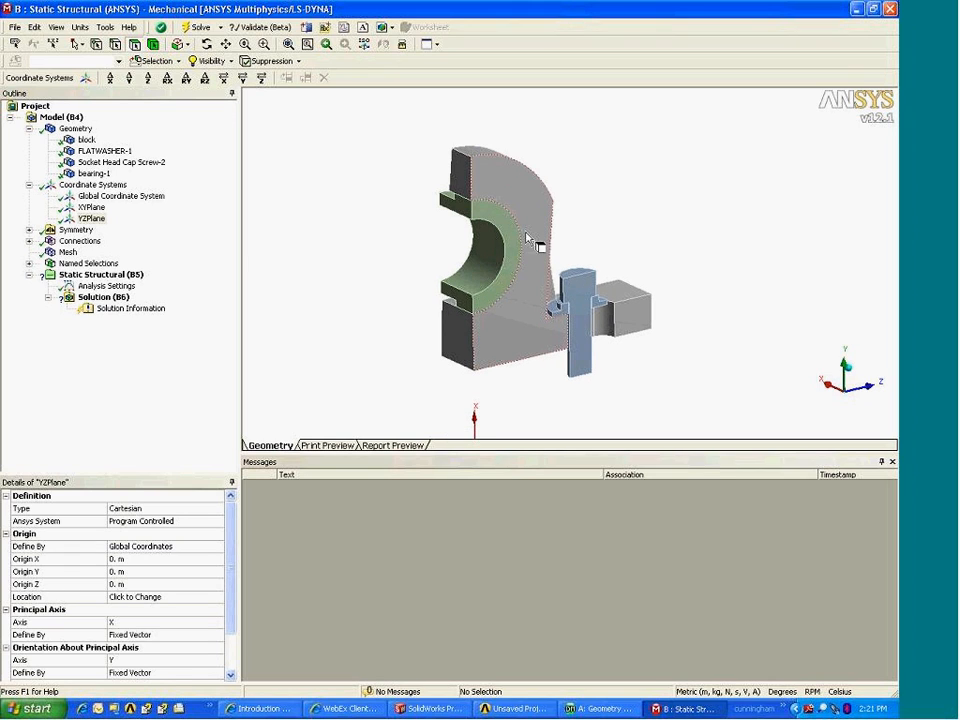
pyautogui.click(445, 285)
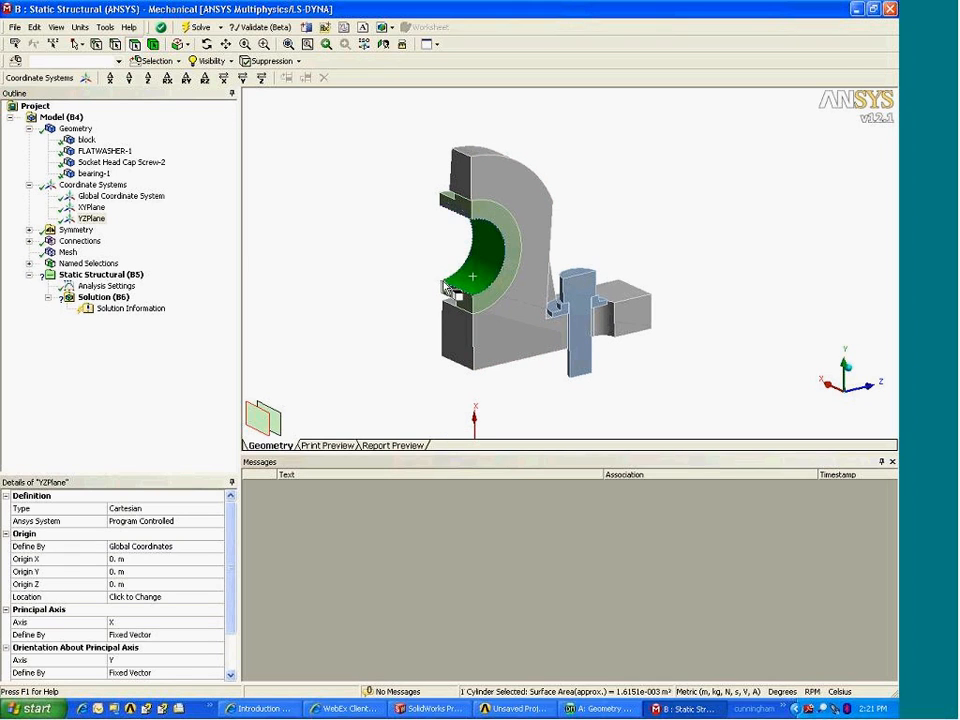
pyautogui.click(86, 79)
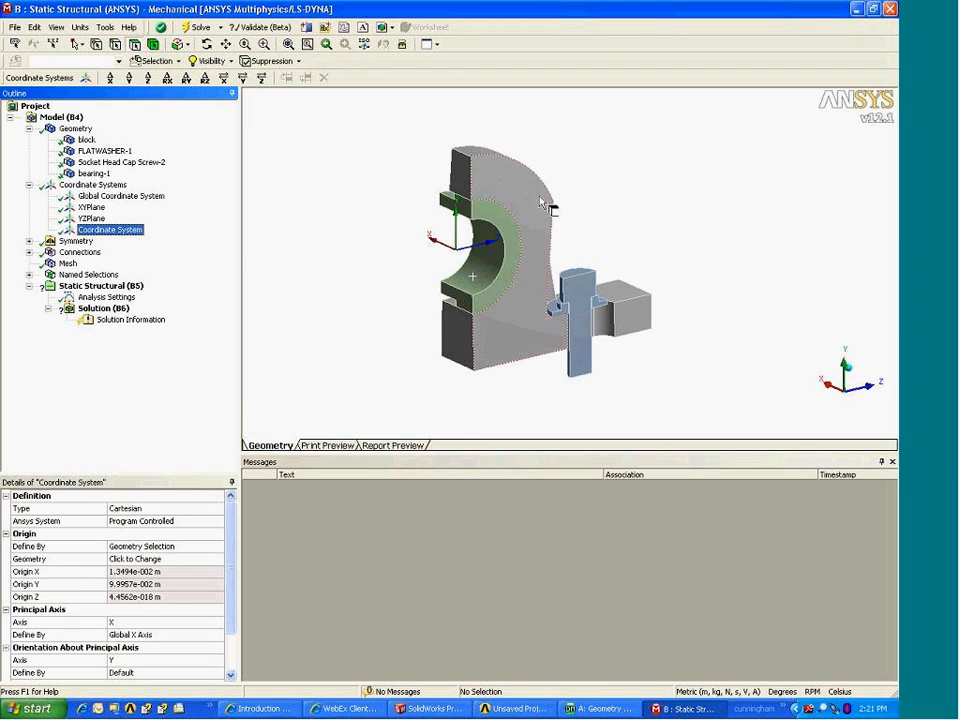
pyautogui.moveTo(541, 204); pyautogui.dragTo(565, 189, button='middle')
pyautogui.scroll(-1, 565, 189)
pyautogui.moveTo(417, 208); pyautogui.dragTo(390, 200, button='middle')
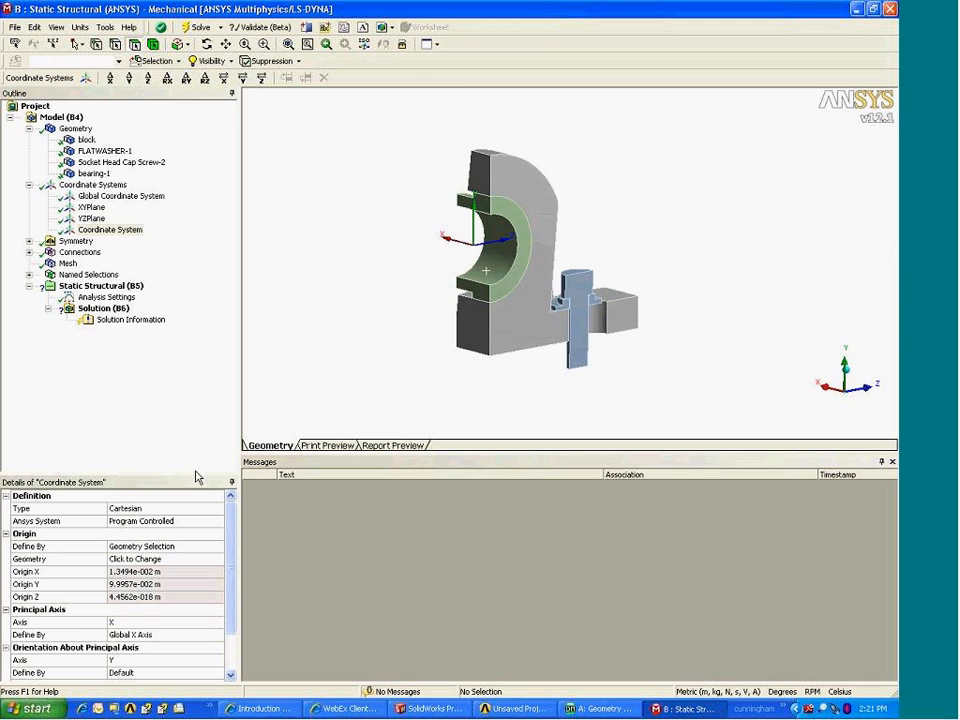
# - Set the new coordinate system's principal axis to Z
pyautogui.moveTo(195, 472); pyautogui.dragTo(189, 357)
pyautogui.click(230, 506)
pyautogui.click(230, 507)
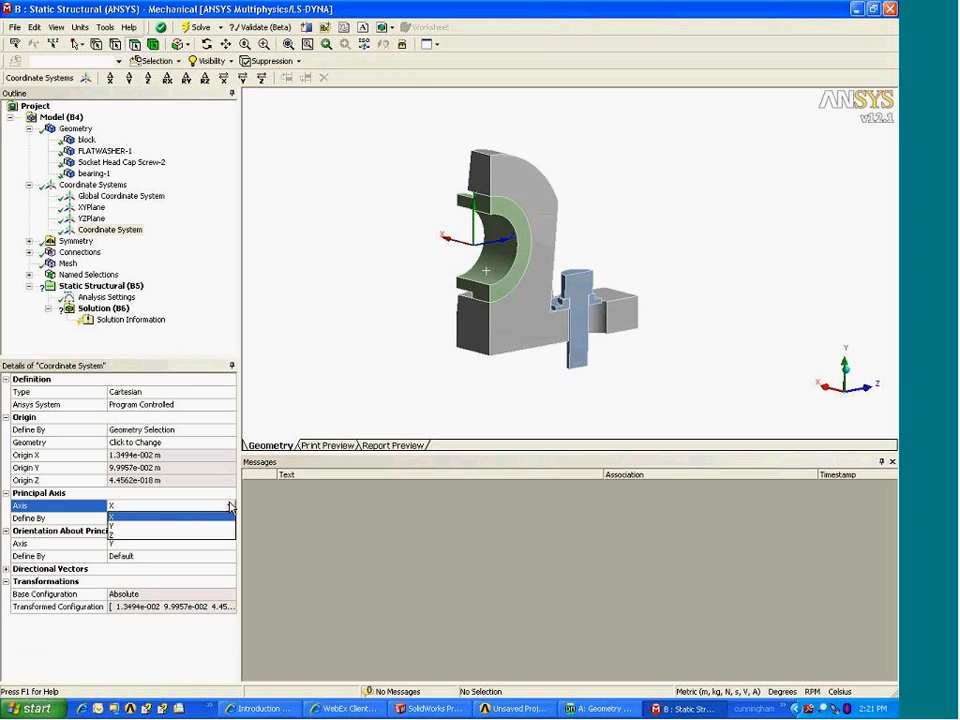
pyautogui.click(146, 534)
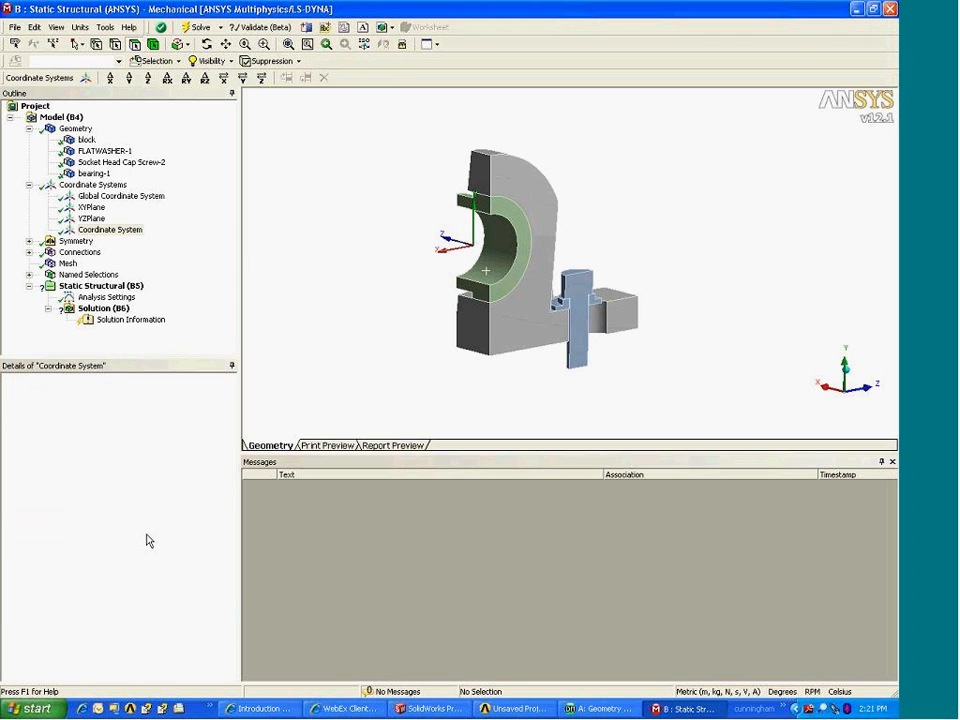
# - Set the new coordinate system's type to Cylindrical and inspect its axes at the bearing bore
pyautogui.click(140, 392)
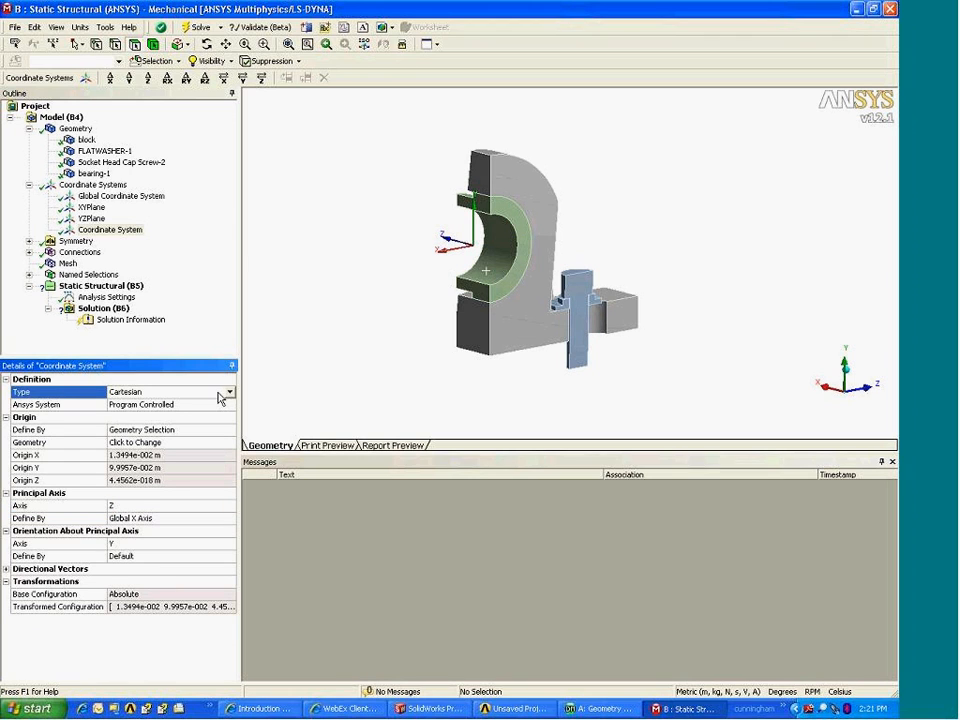
pyautogui.click(229, 395)
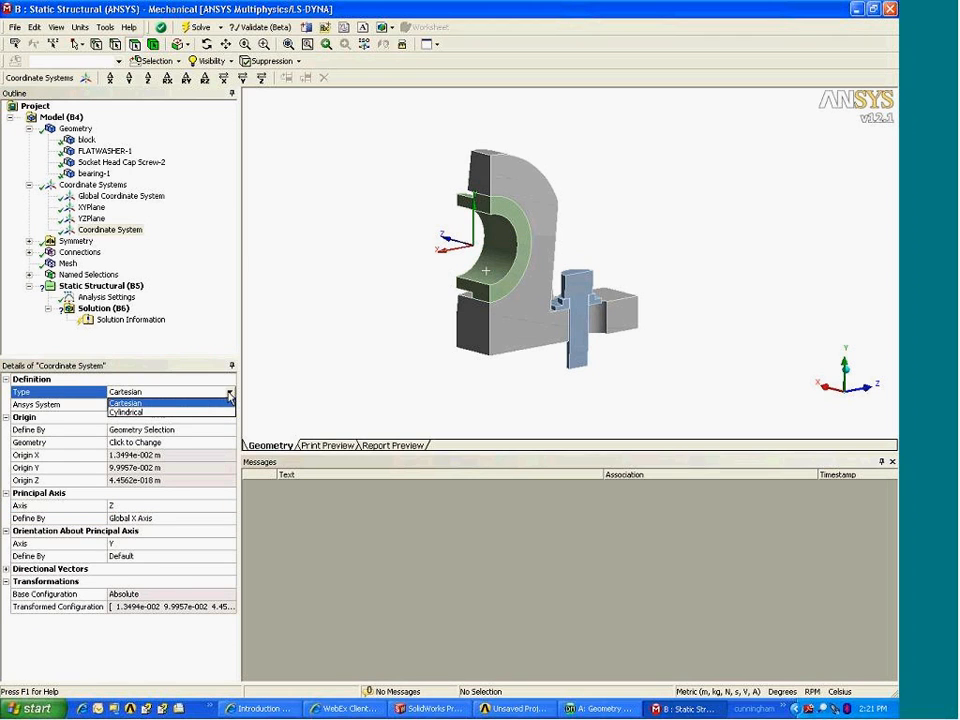
pyautogui.click(155, 413)
pyautogui.moveTo(439, 317); pyautogui.dragTo(528, 345, button='middle')
pyautogui.scroll(3, 500, 262)
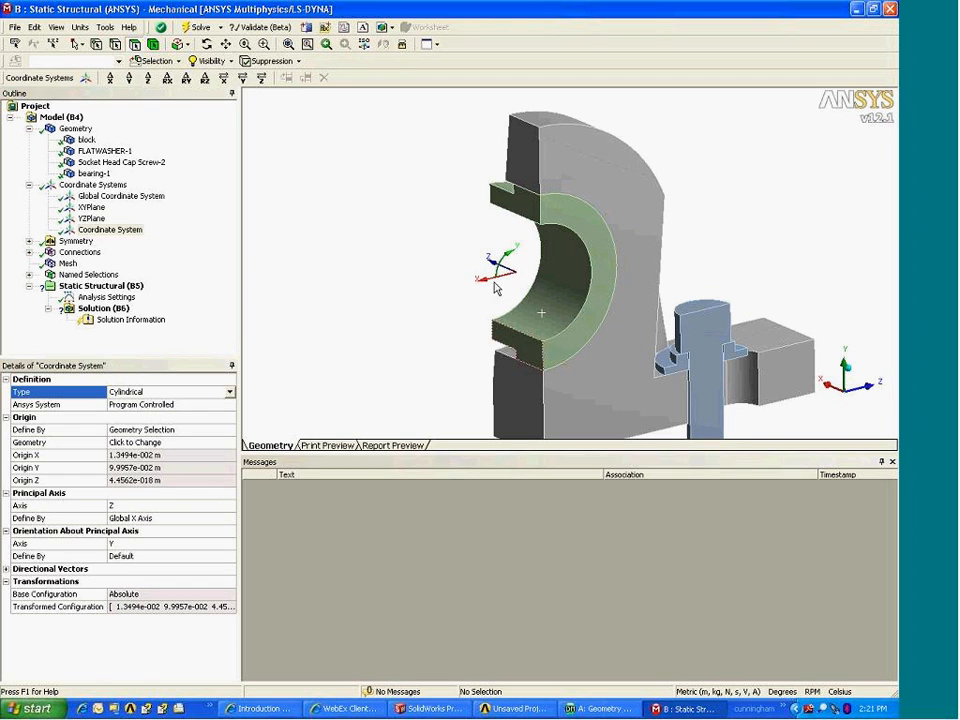
pyautogui.moveTo(560, 287); pyautogui.dragTo(539, 226, button='middle')
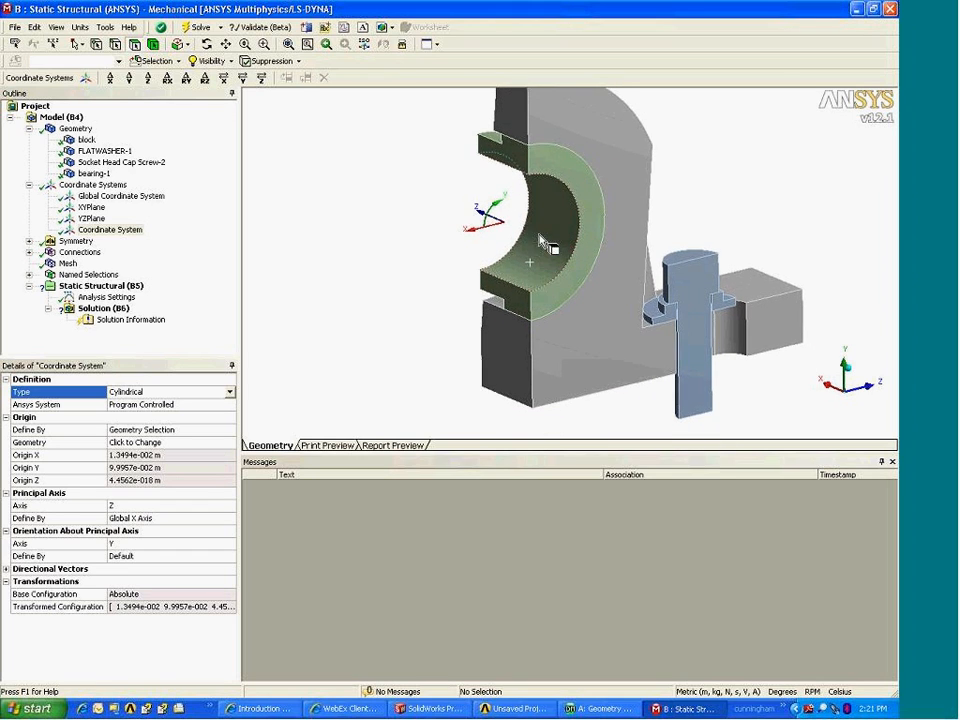
pyautogui.scroll(-3, 530, 258)
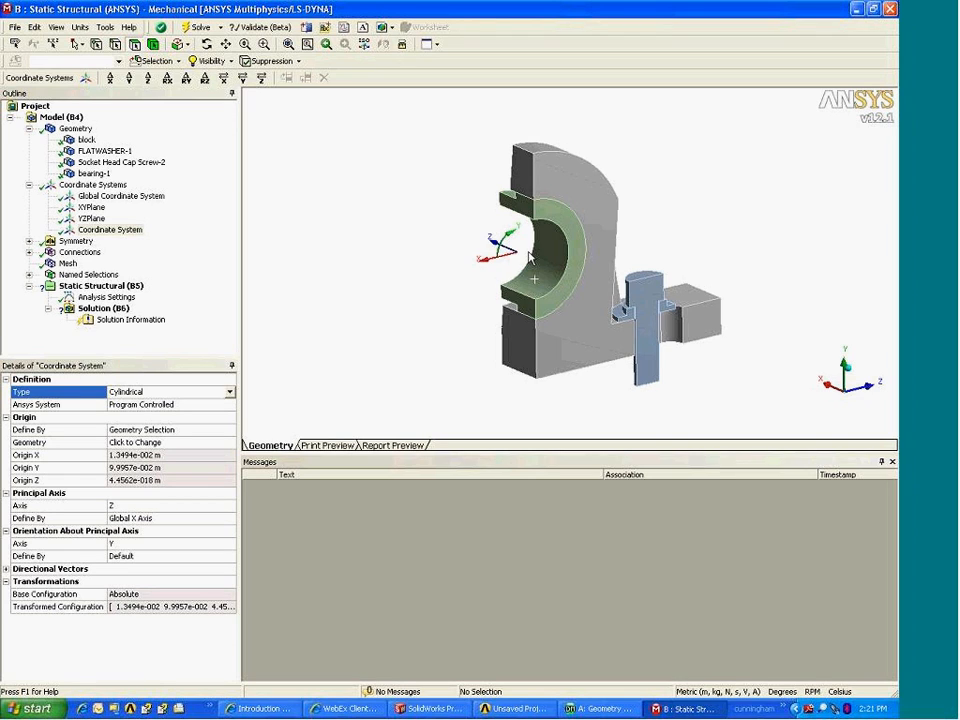
# - Rename the new cylindrical coordinate system as bearing_cylindrical
pyautogui.rightClick(131, 230)
pyautogui.click(161, 295)
pyautogui.write('bearing_')
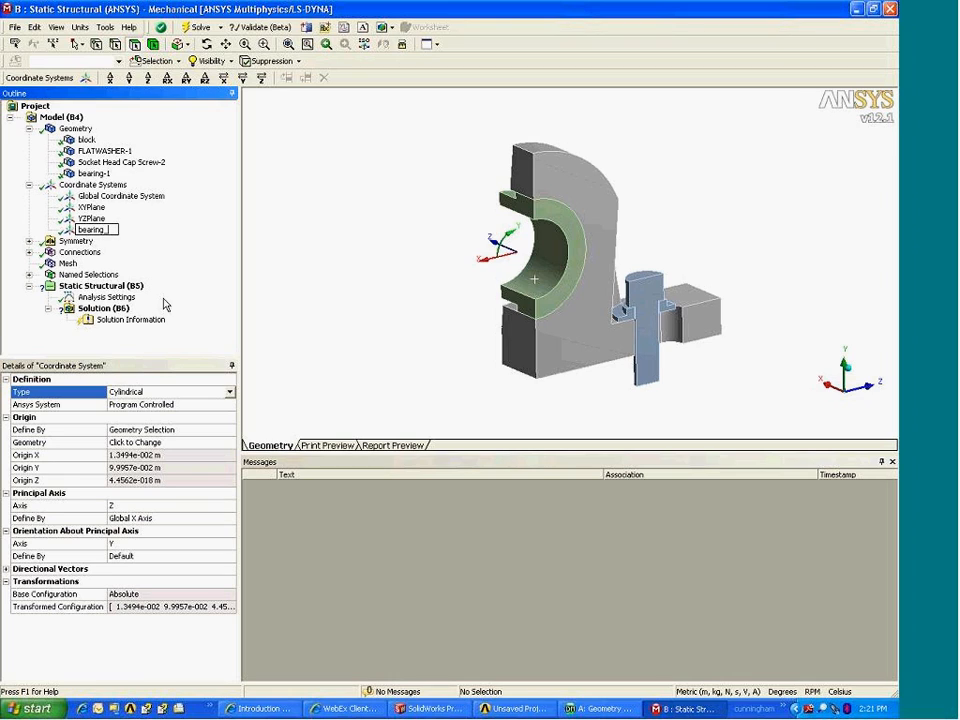
pyautogui.write('cylindrical')
pyautogui.press('Return')
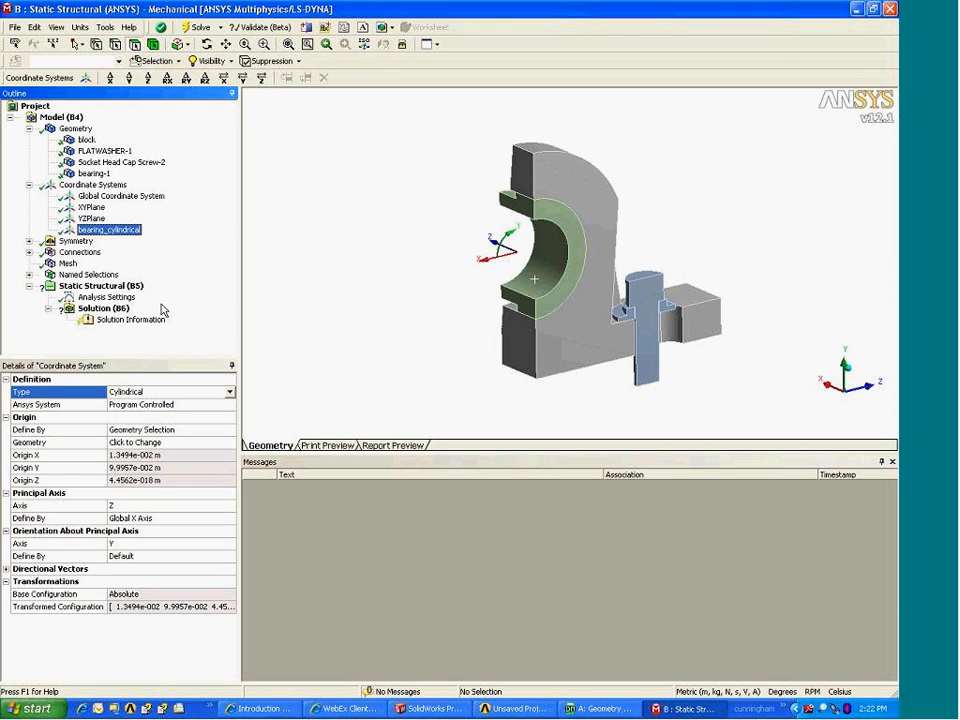
# - Examine the faces and settings assigned to Symmetry Region and Symmetry Region 2
pyautogui.click(29, 241)
pyautogui.click(107, 252)
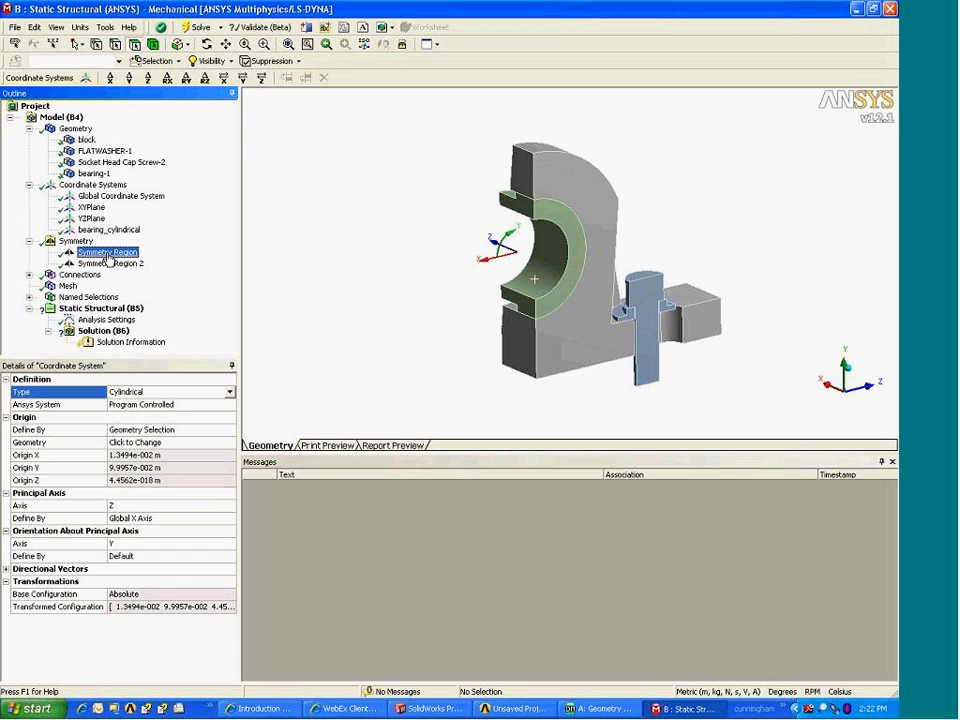
pyautogui.click(112, 265)
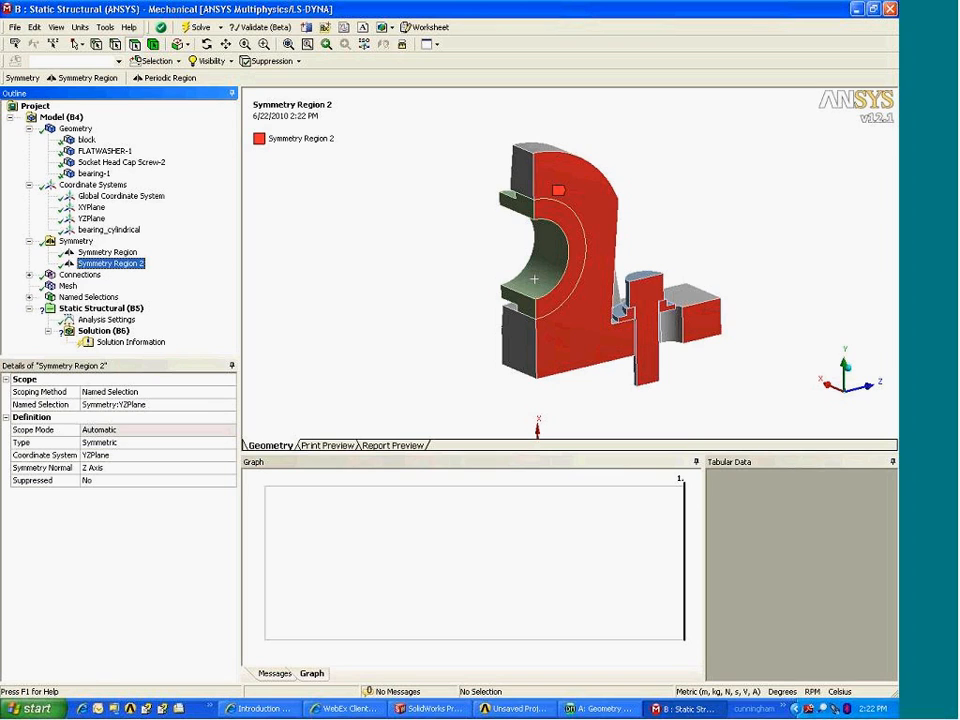
pyautogui.click(29, 241)
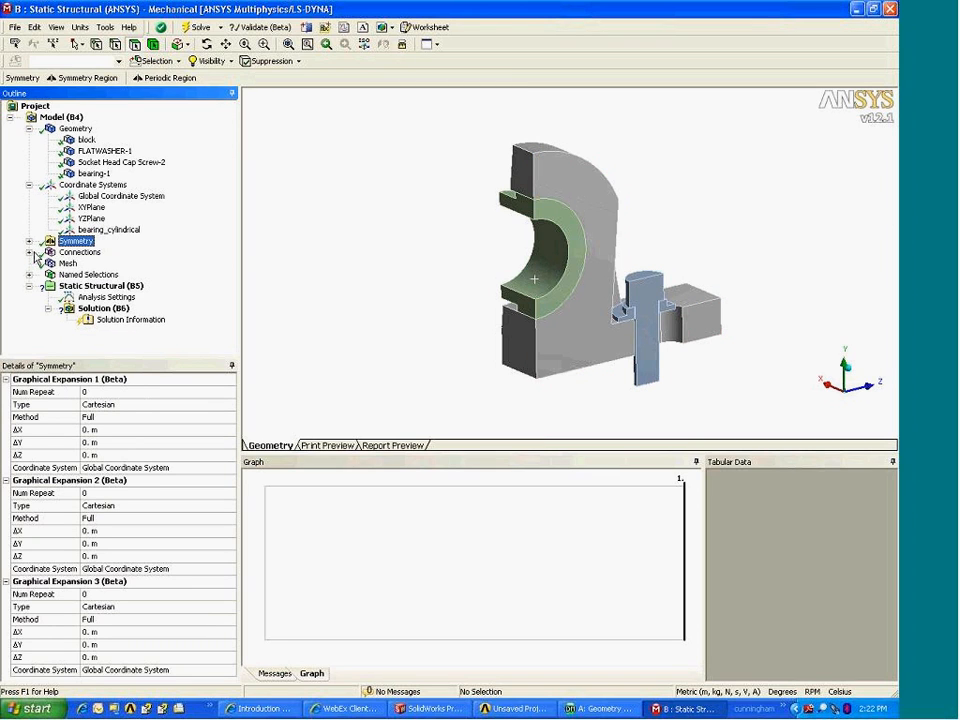
# - Rename the three contact regions under Connections based on their definition and widen the outline to show the full names
pyautogui.click(29, 252)
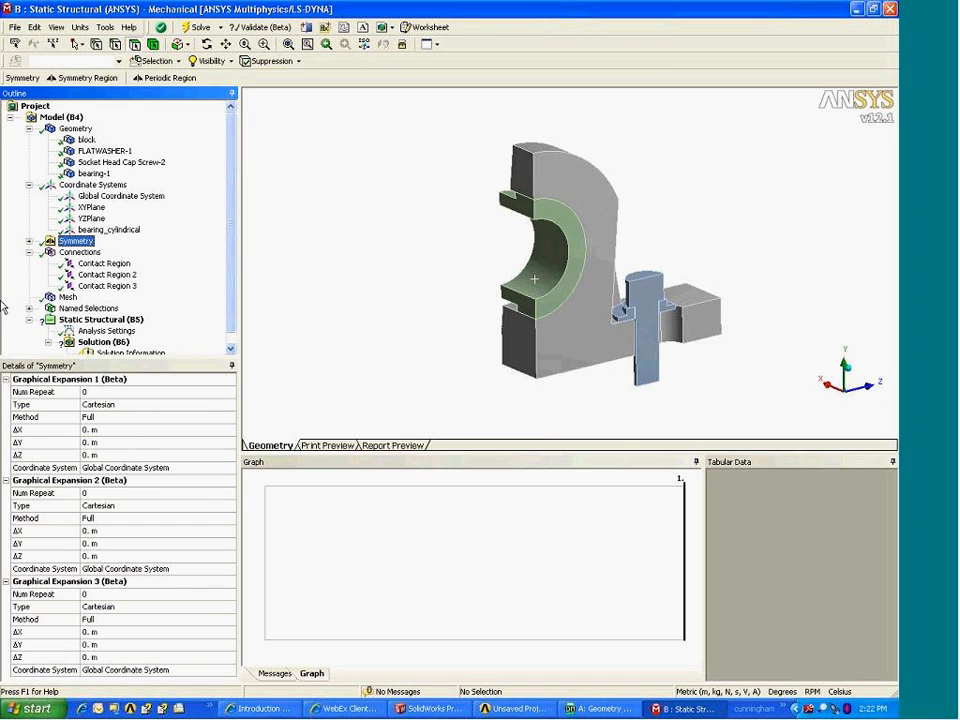
pyautogui.click(93, 255)
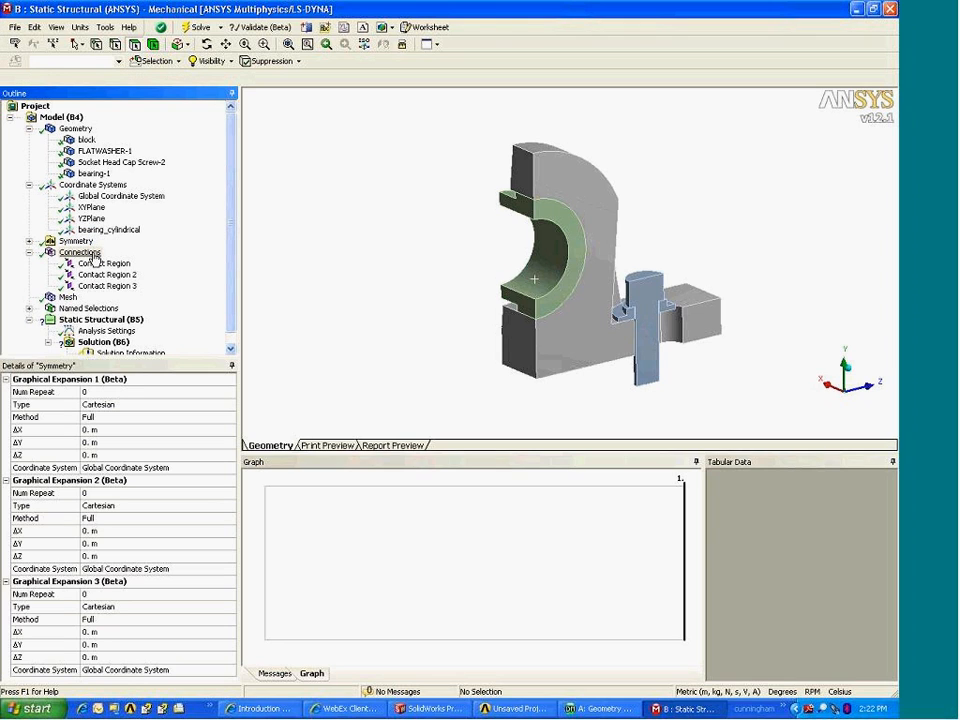
pyautogui.rightClick(93, 256)
pyautogui.click(180, 362)
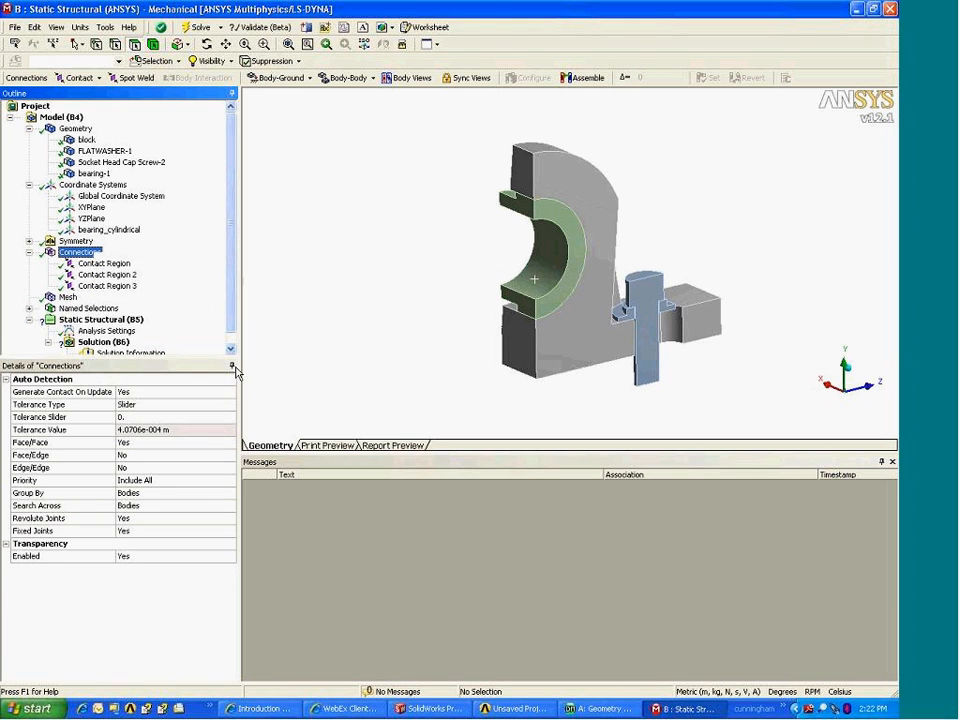
pyautogui.moveTo(239, 240); pyautogui.dragTo(350, 240)
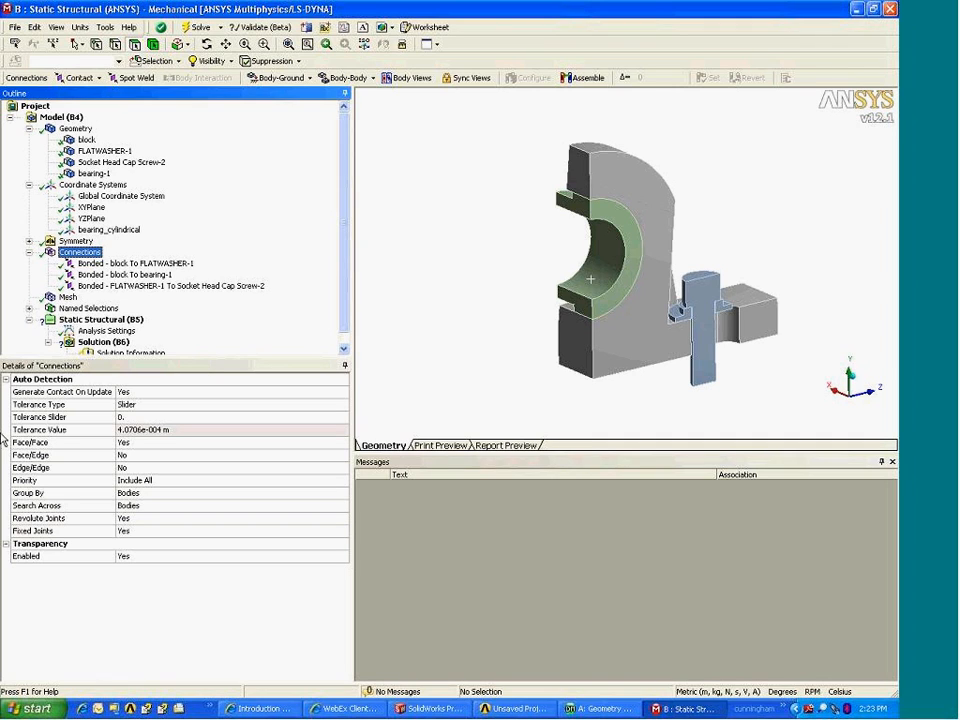
pyautogui.rightClick(101, 254)
pyautogui.moveTo(150, 262)
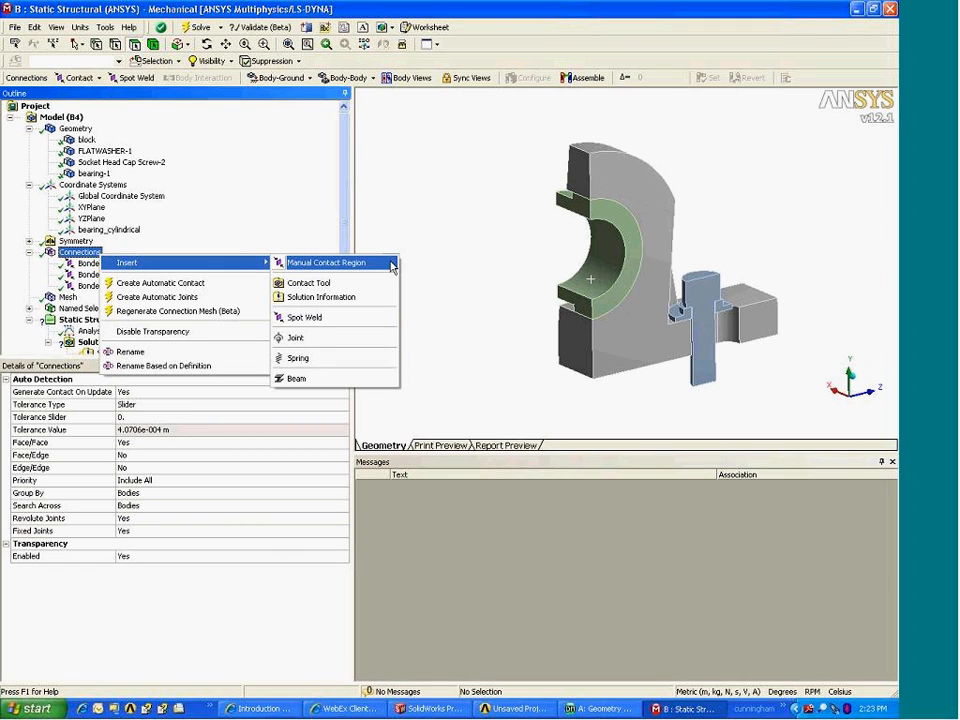
pyautogui.click(470, 230)
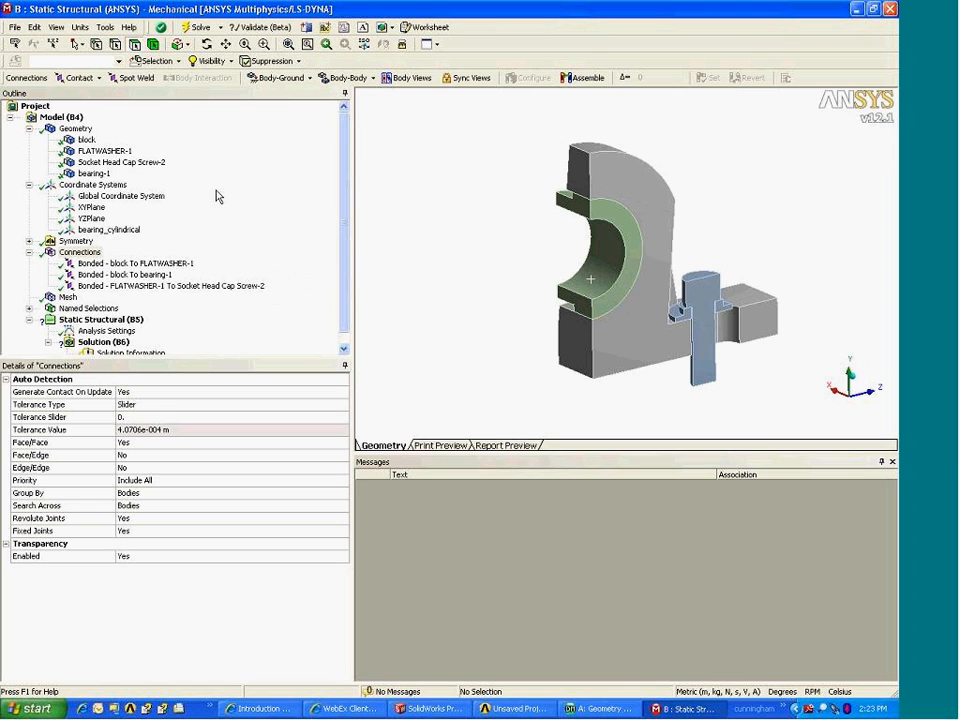
# - Examine the contact and target faces of the bonded contact between the block and FLATWASHER-1
pyautogui.click(131, 265)
pyautogui.moveTo(661, 313); pyautogui.dragTo(605, 318, button='middle')
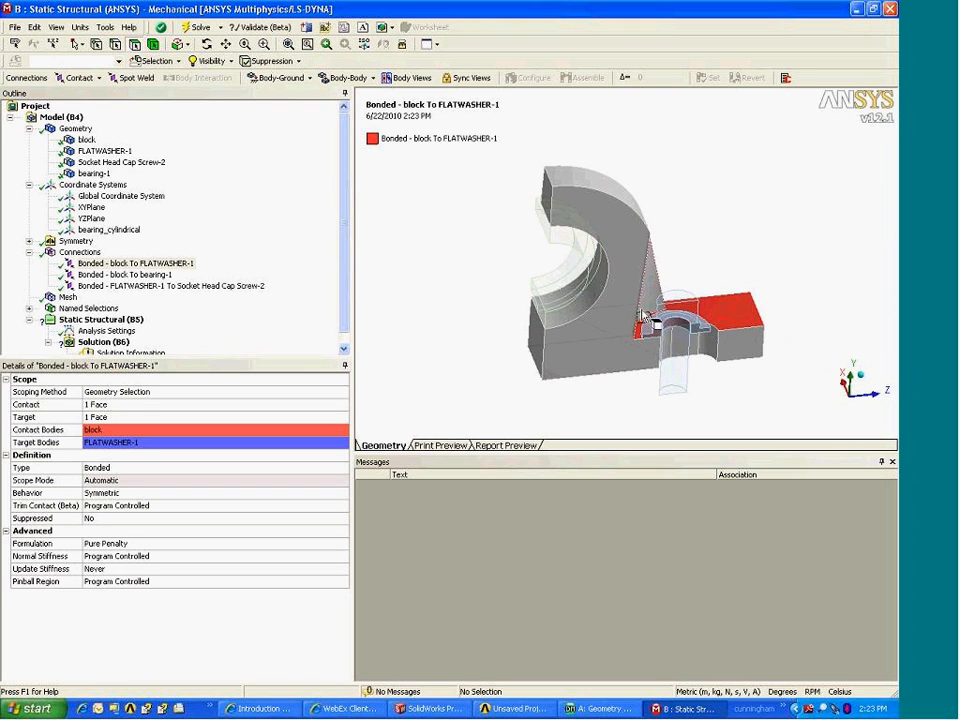
pyautogui.moveTo(612, 342); pyautogui.dragTo(506, 306, button='middle')
pyautogui.scroll(3, 597, 266)
pyautogui.scroll(-3, 573, 313)
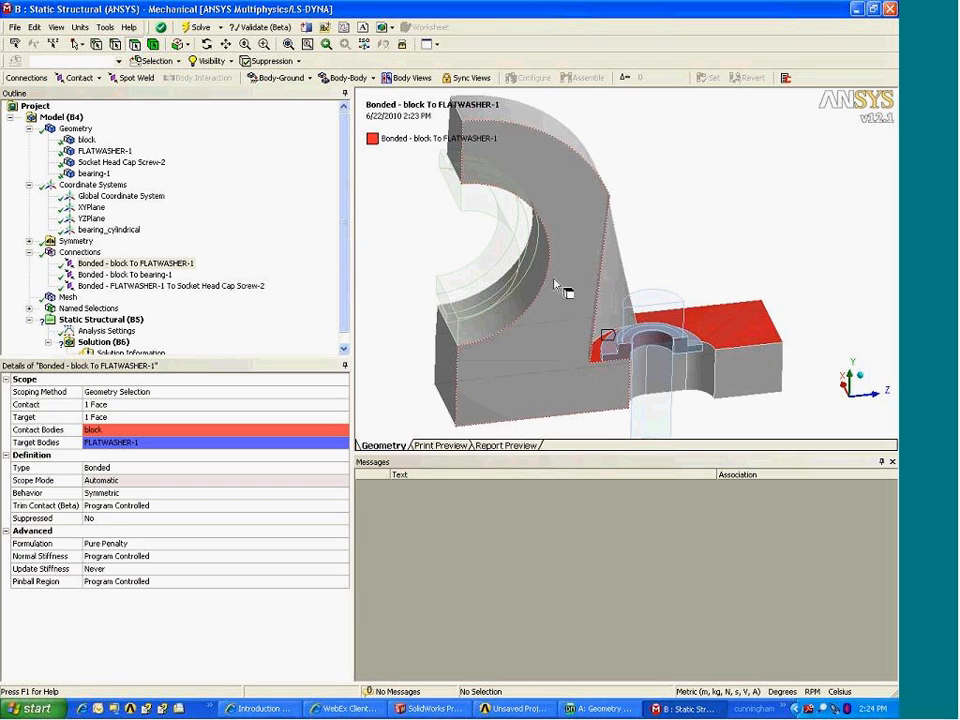
# - Change the contact type between the block and bearing-1 to Frictionless
pyautogui.click(146, 278)
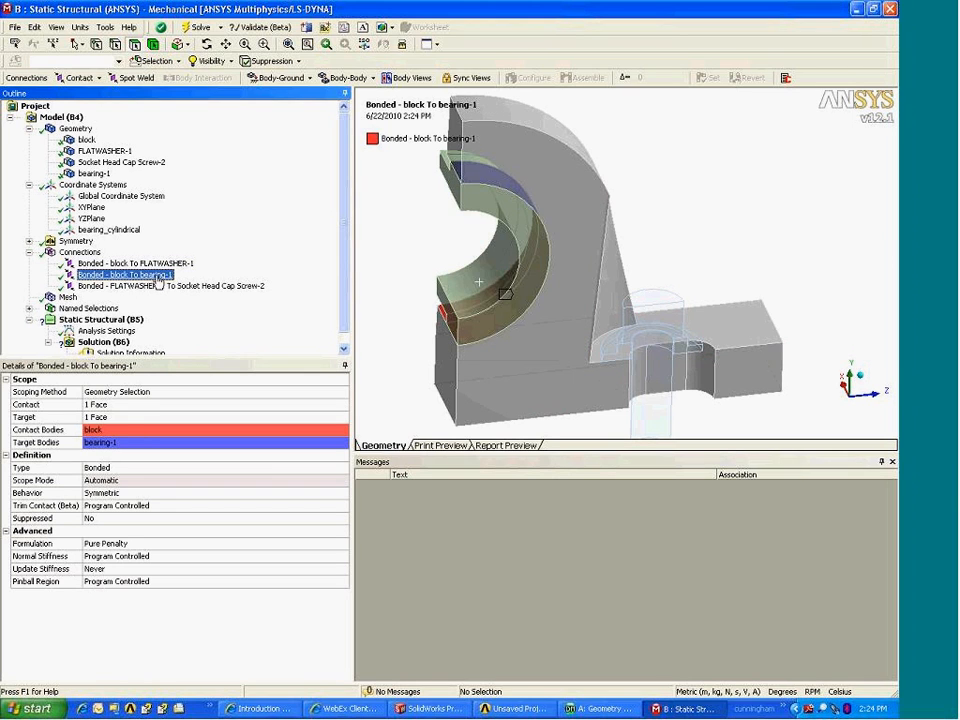
pyautogui.moveTo(574, 279); pyautogui.dragTo(614, 298, button='middle')
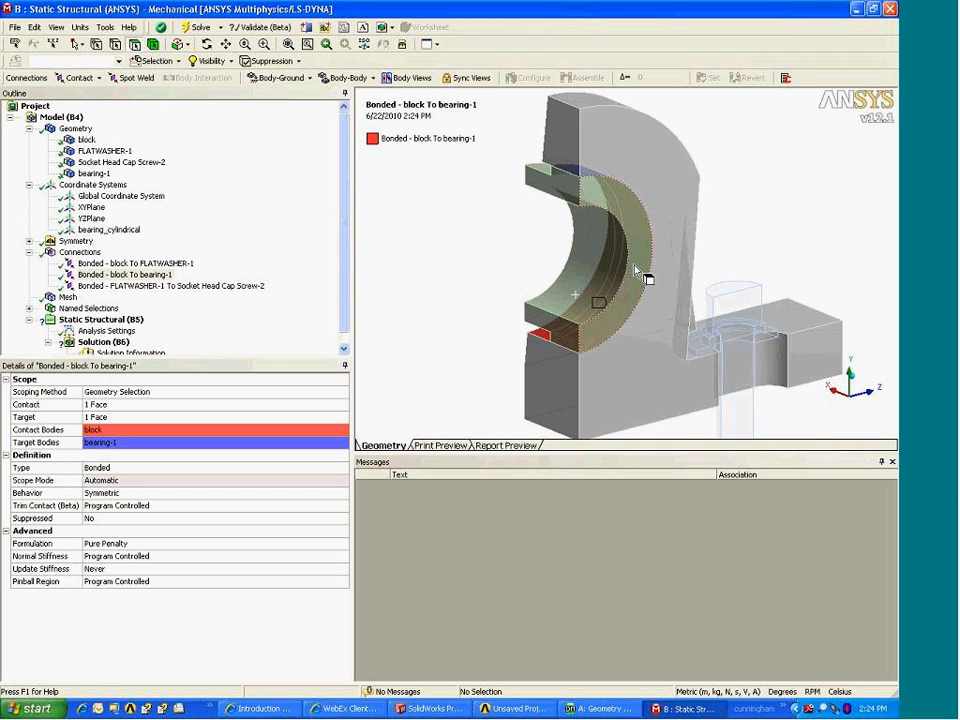
pyautogui.click(342, 469)
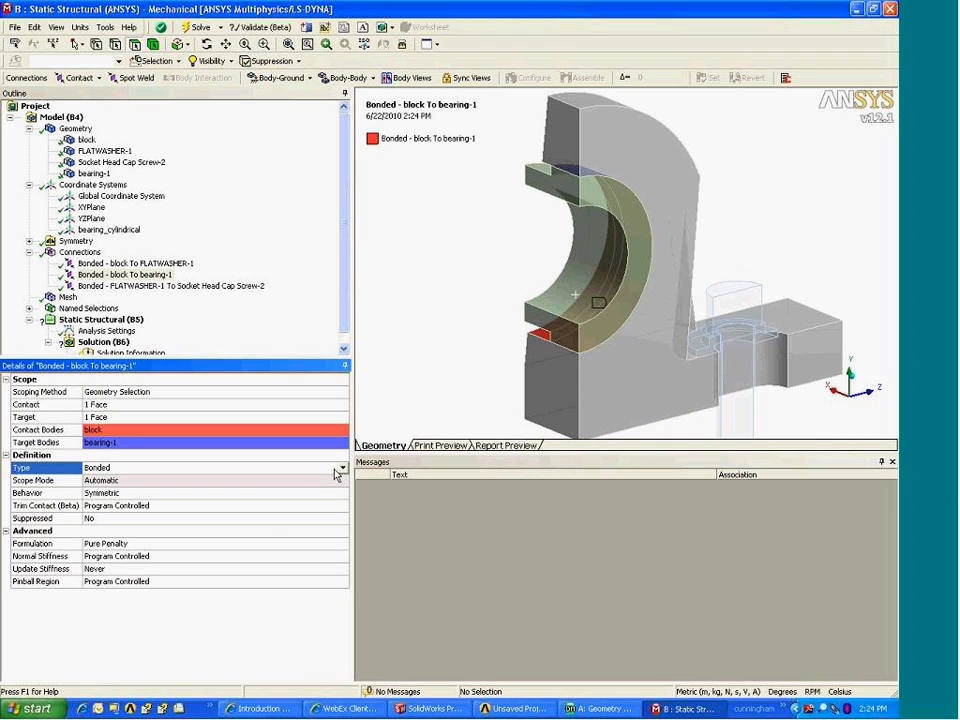
pyautogui.click(343, 470)
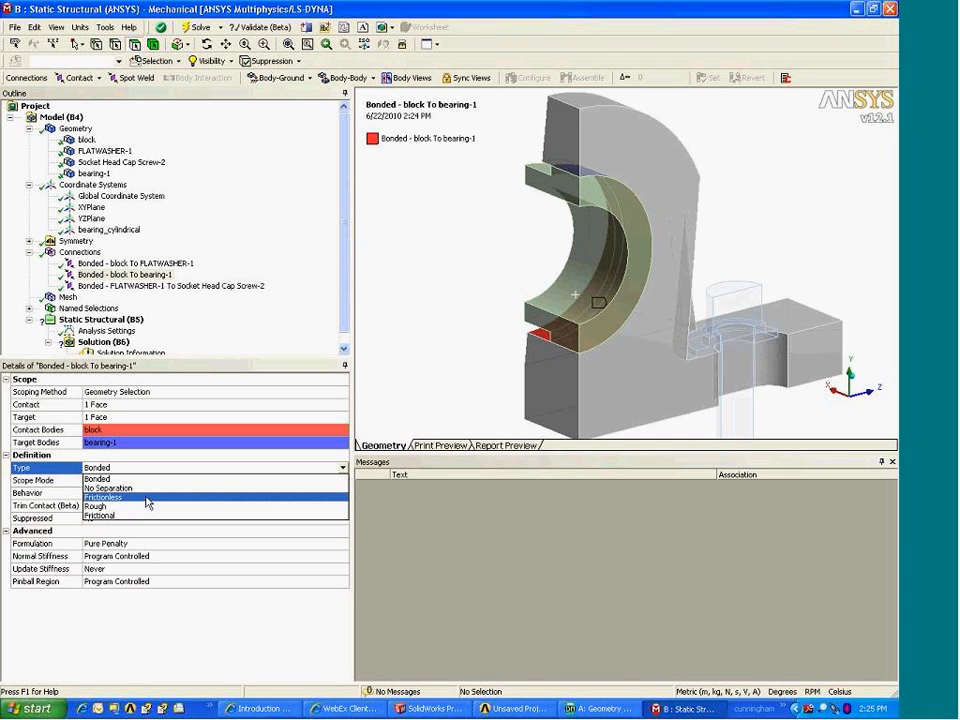
pyautogui.click(146, 498)
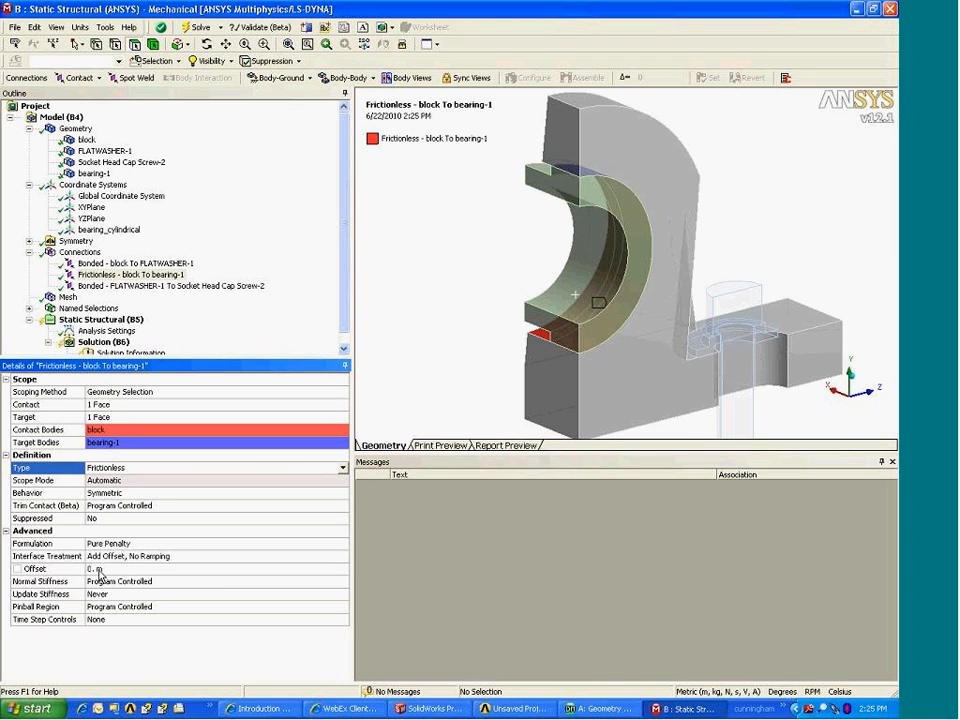
# - Switch the unit system to U.S. Customary (in, lbm, lbf, °F, s, V, A)
pyautogui.click(78, 27)
pyautogui.click(88, 29)
pyautogui.click(80, 27)
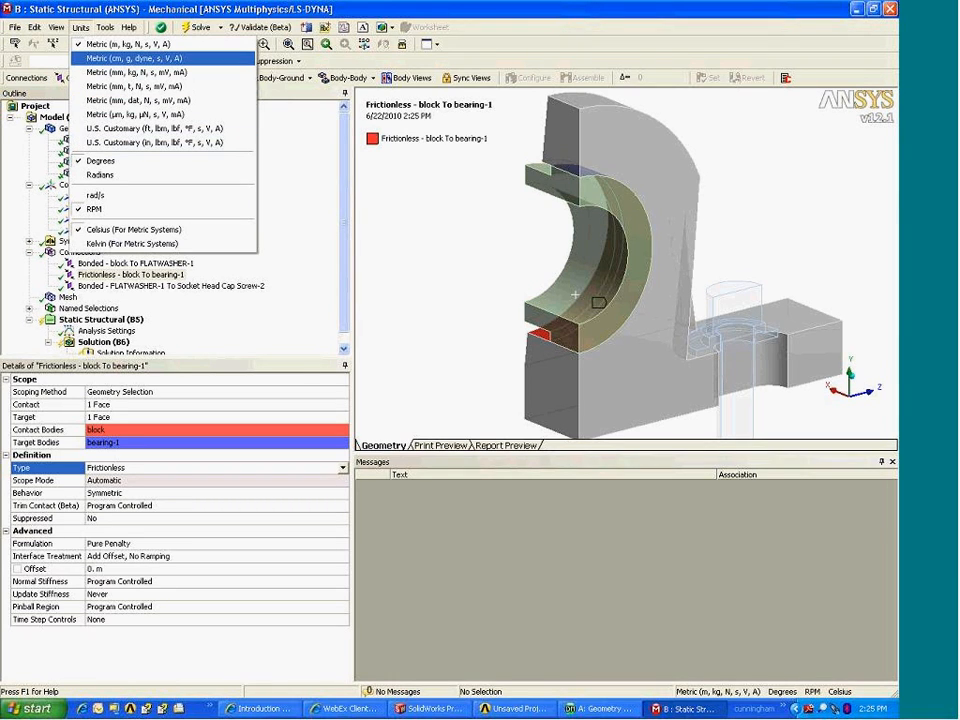
pyautogui.click(110, 142)
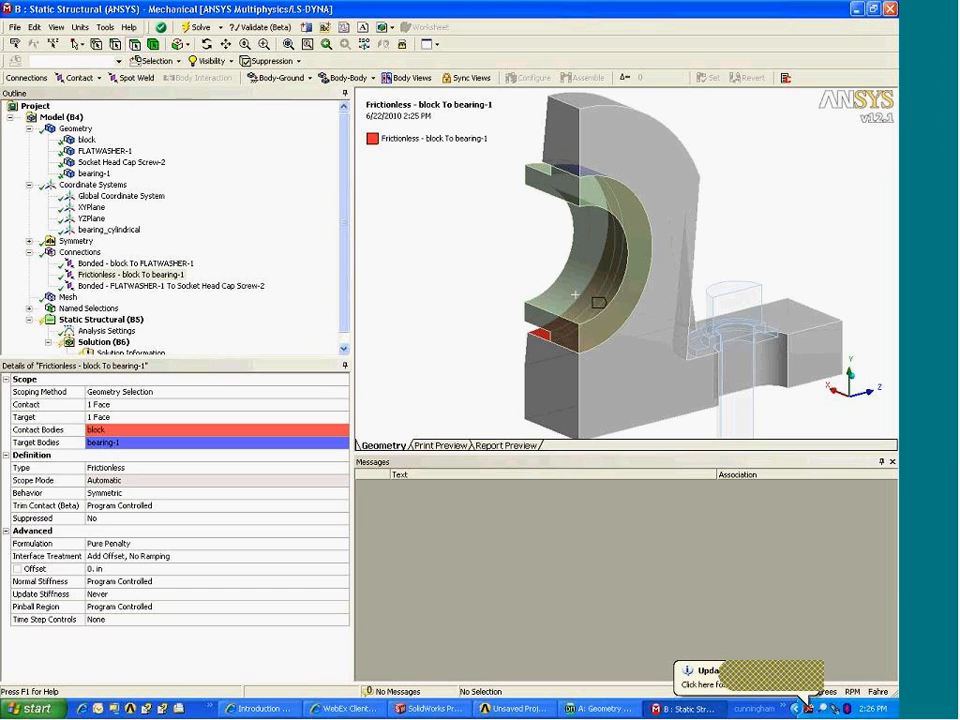
# - Insert a Contact Tool under Connections and generate its initial contact results for all contacts
pyautogui.rightClick(97, 254)
pyautogui.moveTo(163, 260)
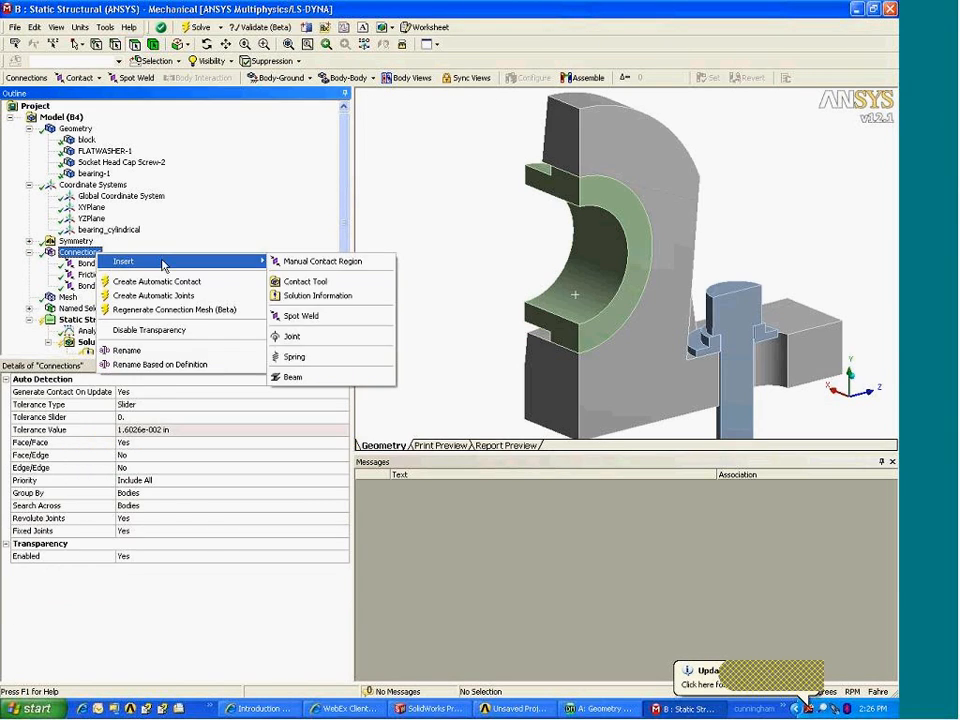
pyautogui.click(344, 288)
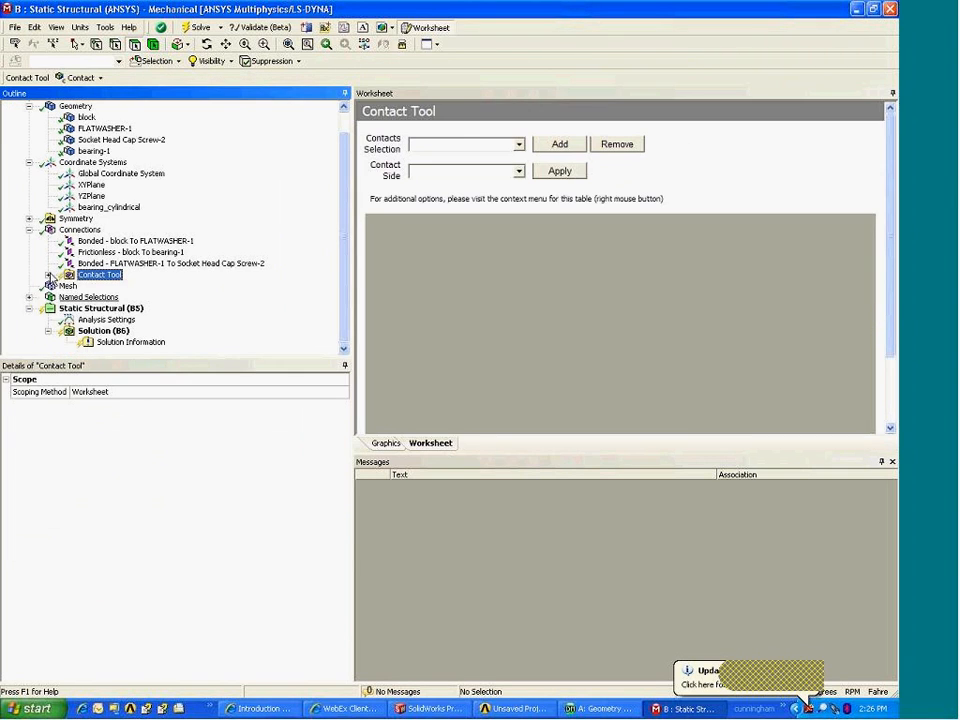
pyautogui.click(48, 275)
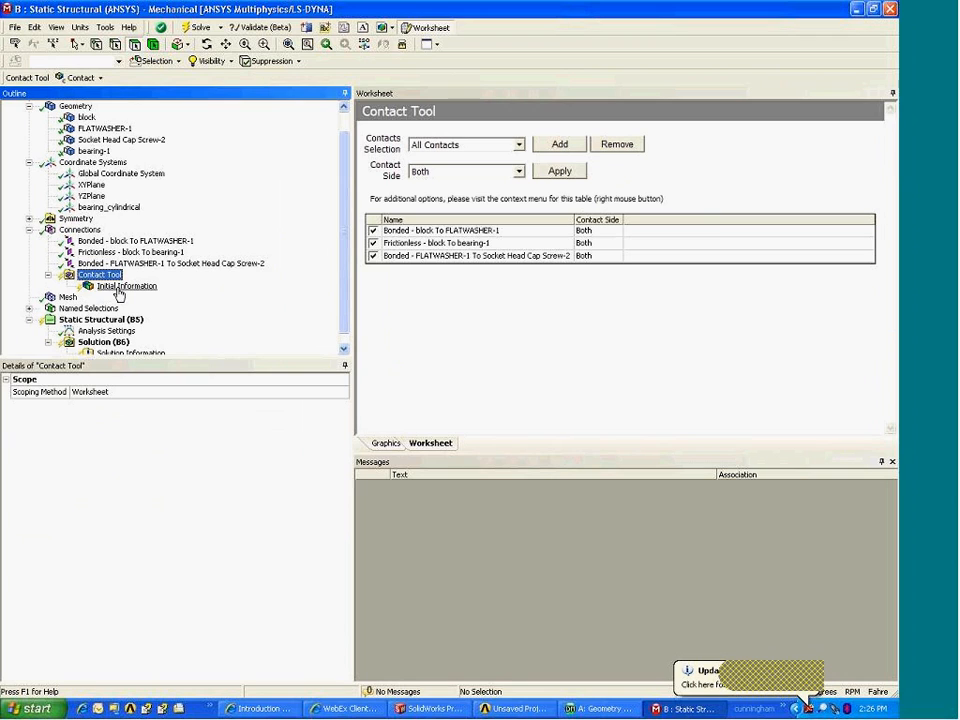
pyautogui.rightClick(100, 275)
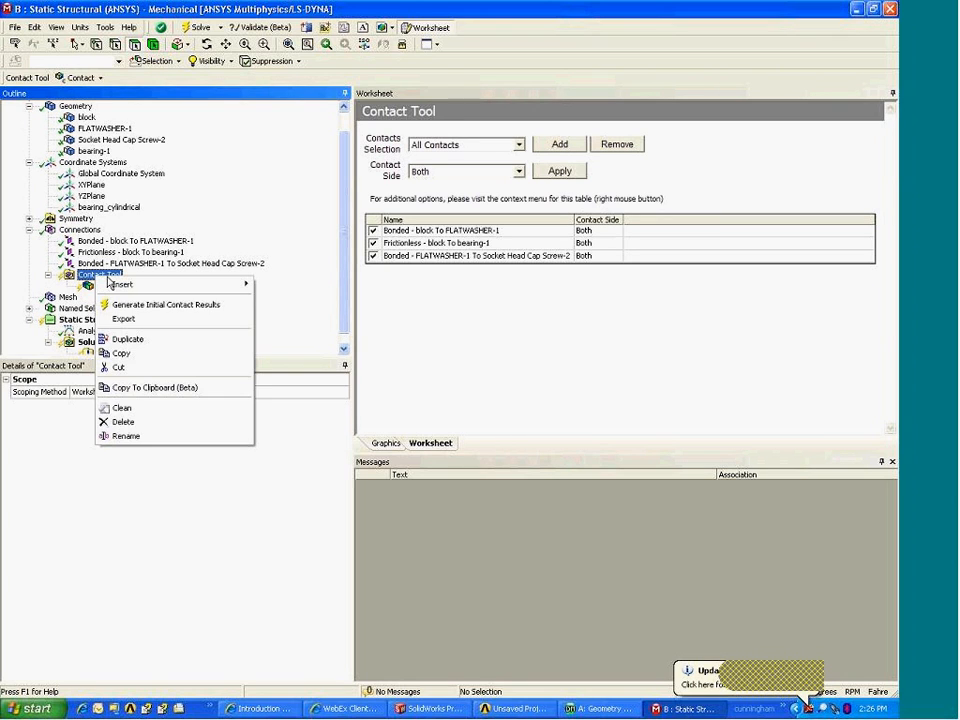
pyautogui.click(212, 306)
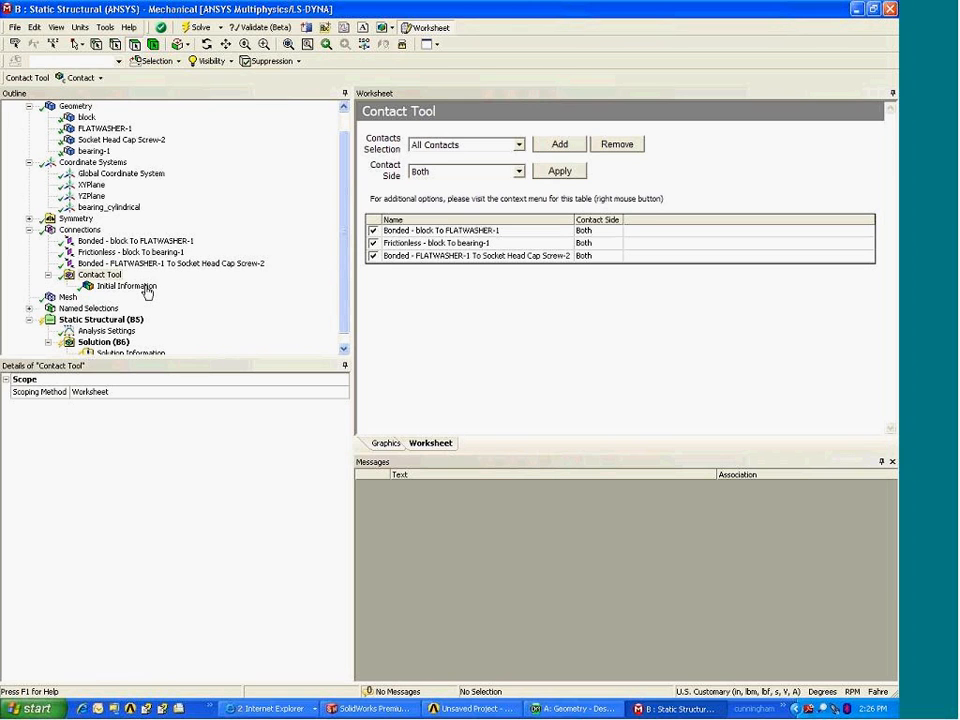
pyautogui.click(147, 290)
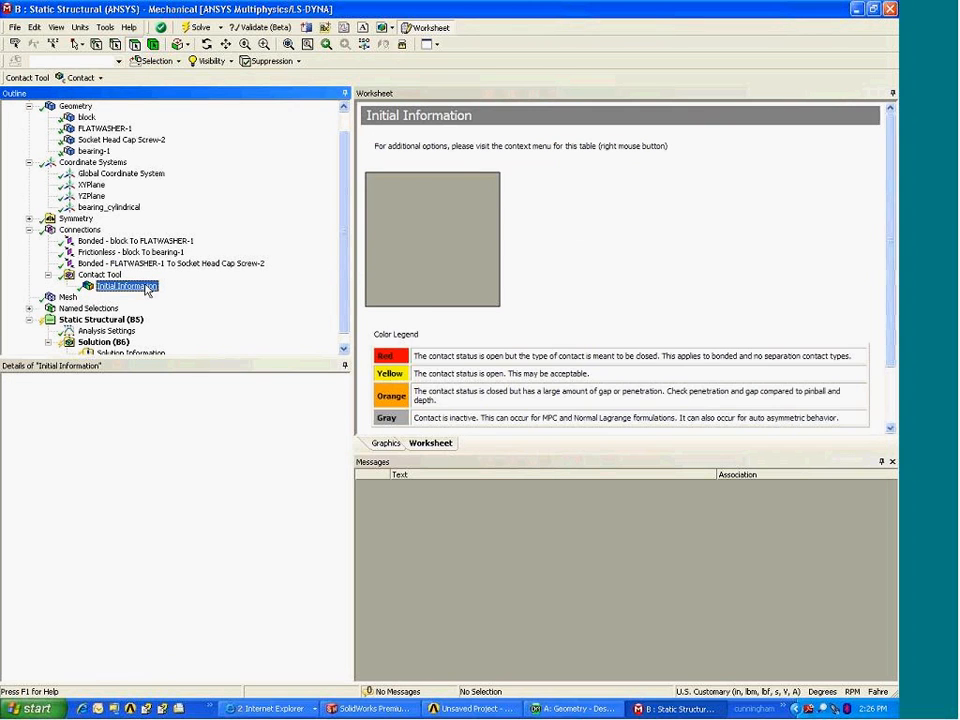
# - Remove the linear contacts from the Contact Tool, leaving only the frictionless block-to-bearing contact
pyautogui.click(97, 277)
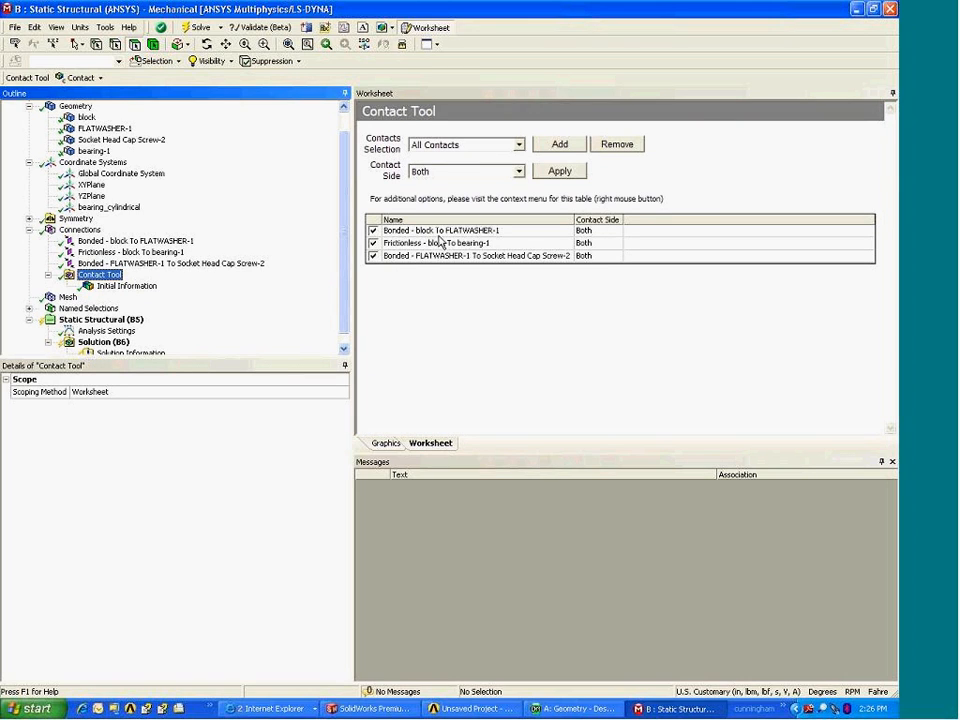
pyautogui.click(519, 145)
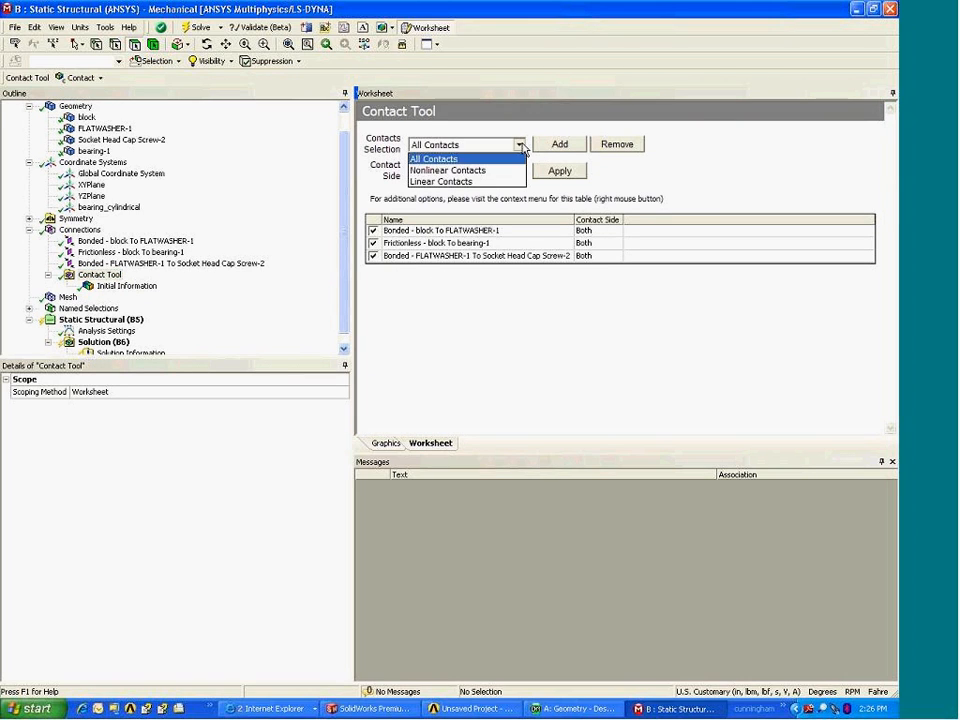
pyautogui.click(440, 181)
pyautogui.click(617, 145)
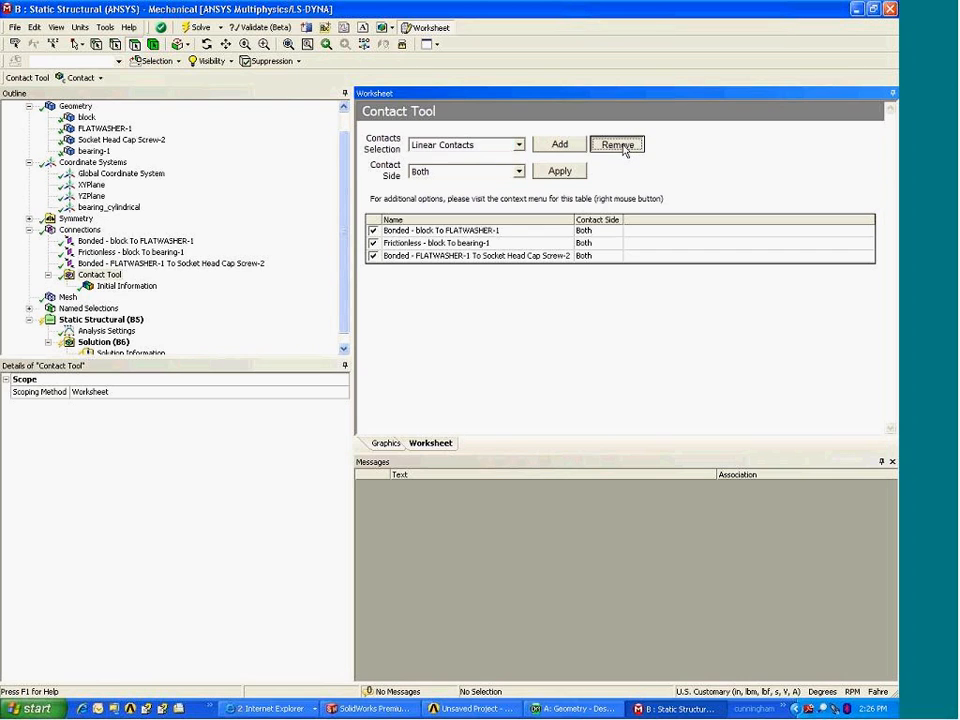
# - Regenerate the initial contact results and review the Initial Information for the block-to-bearing contact
pyautogui.rightClick(97, 275)
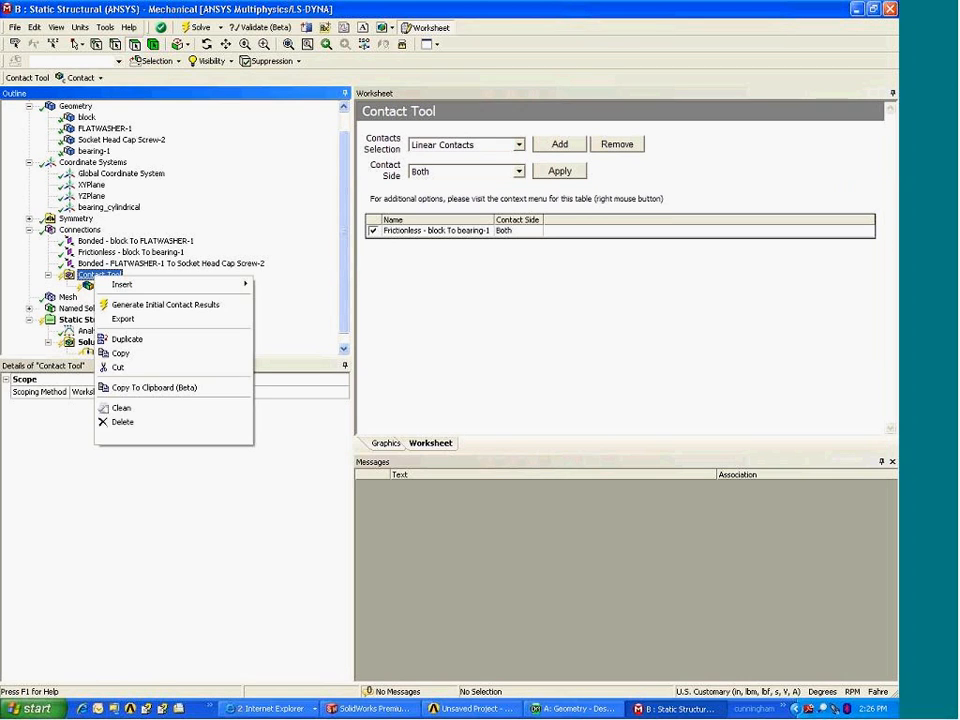
pyautogui.click(135, 304)
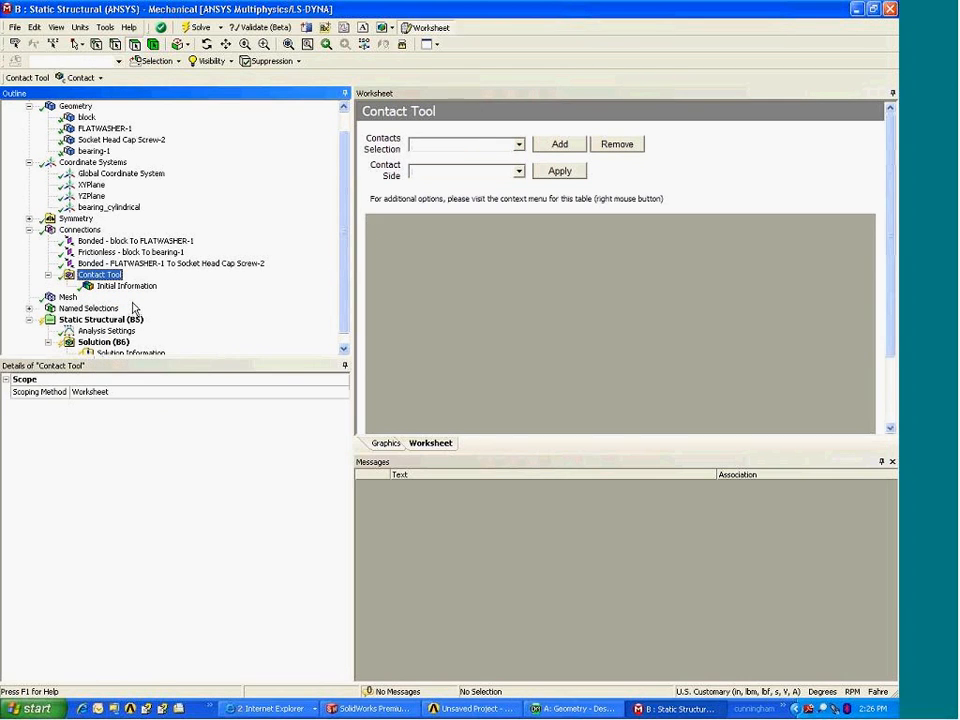
pyautogui.click(128, 287)
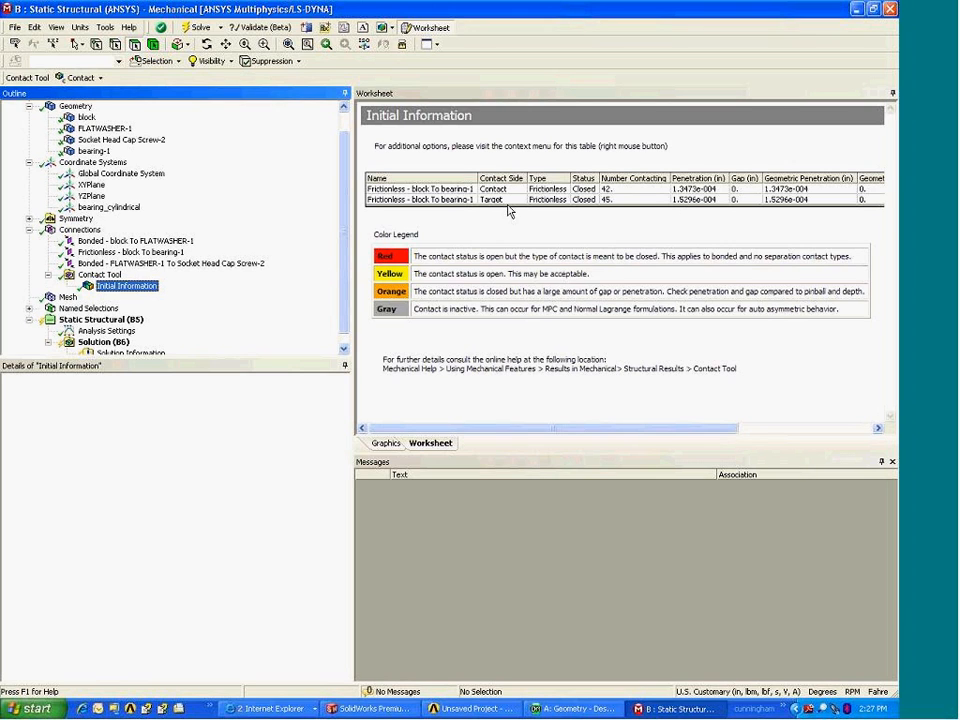
# - Set the interface offset of the frictionless block-to-bearing contact to 0.001 in and return to the Contact Tool
pyautogui.click(131, 253)
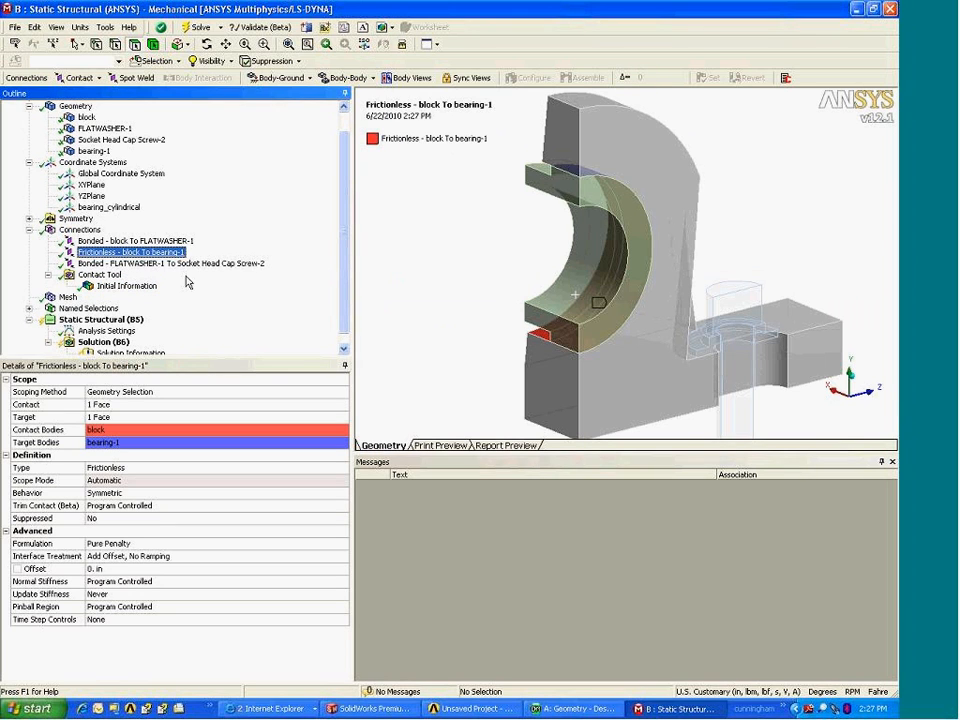
pyautogui.click(127, 569)
pyautogui.write('.001')
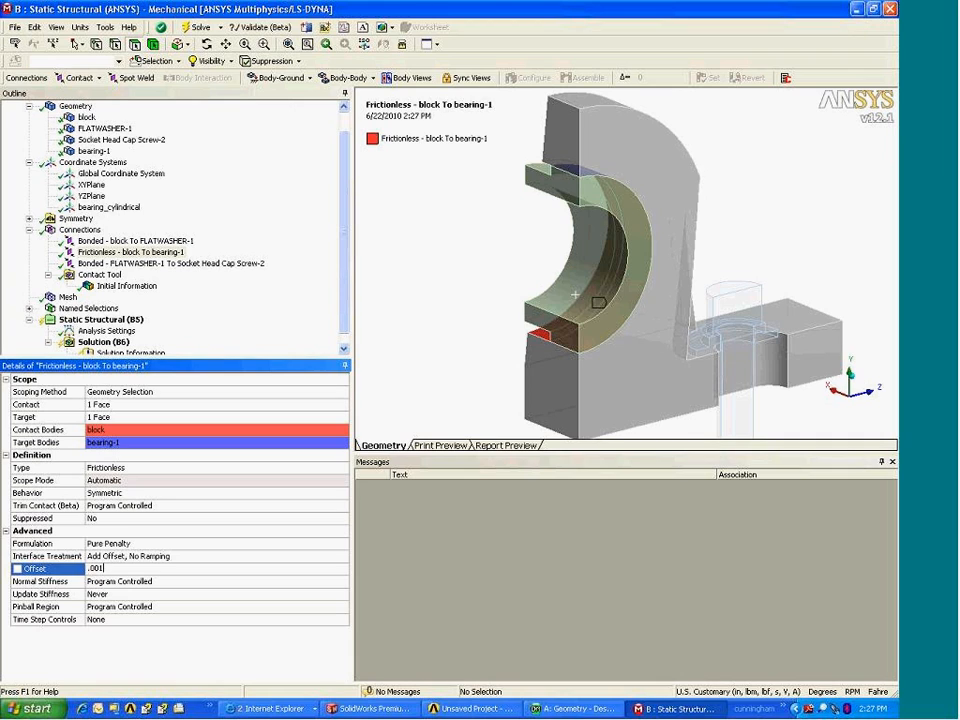
pyautogui.press('Return')
pyautogui.click(112, 275)
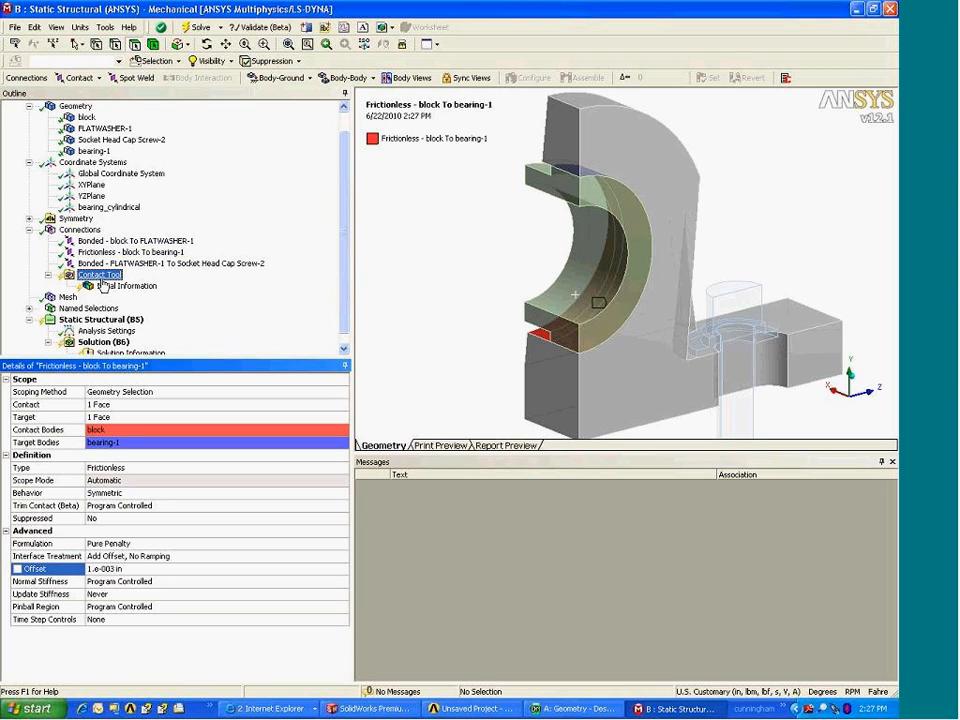
# - Regenerate the Contact Tool's initial contact results with the interface offset, review the Initial Information, and collapse the Connections branch
pyautogui.rightClick(105, 276)
pyautogui.click(150, 309)
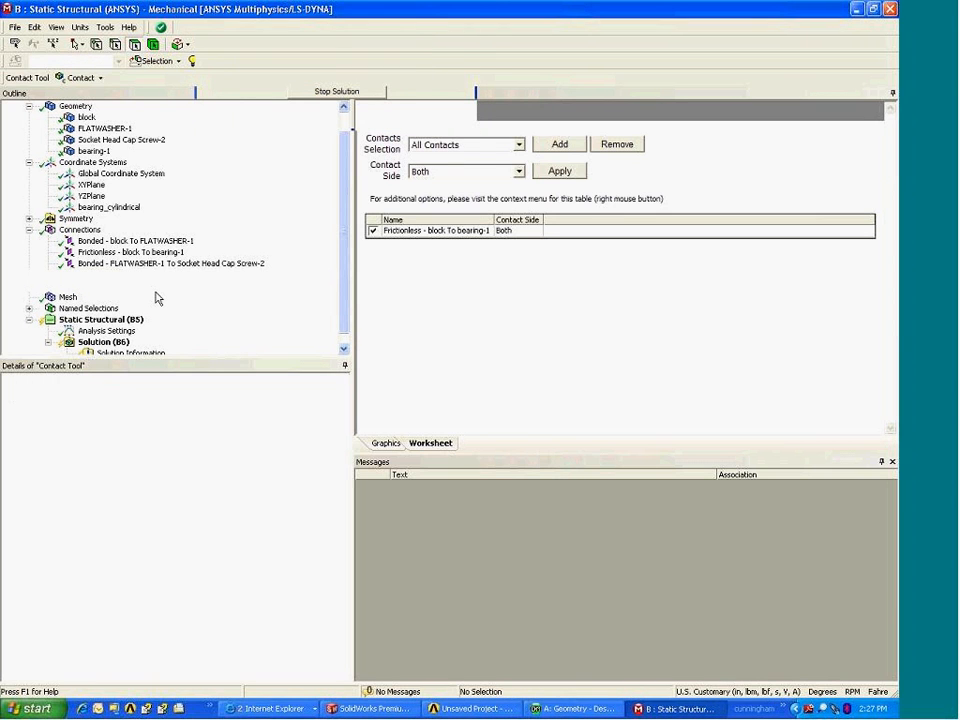
pyautogui.click(110, 286)
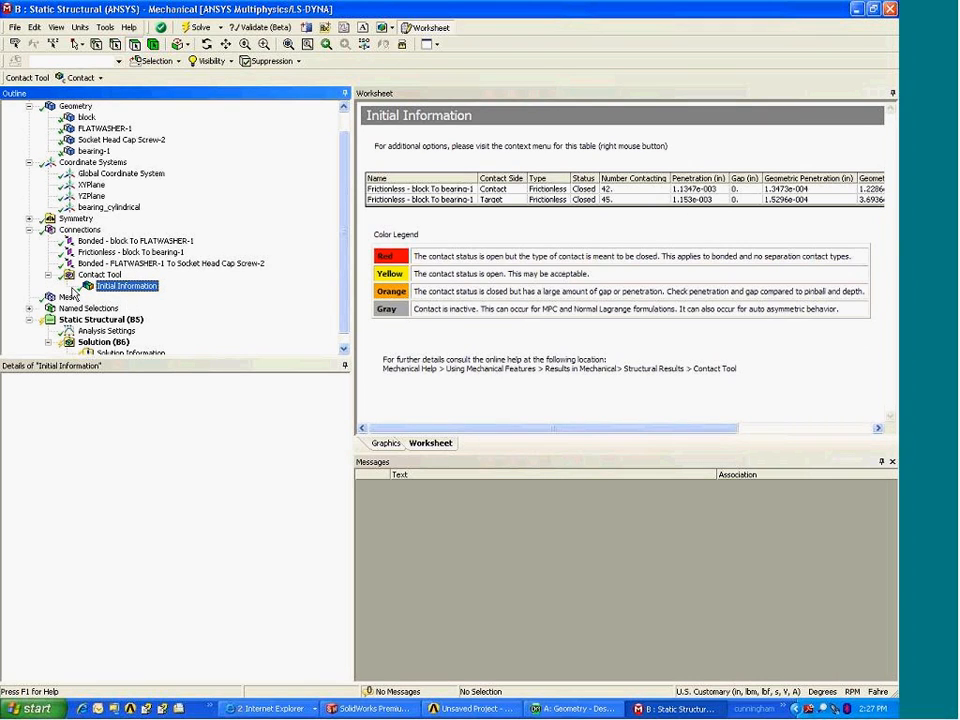
pyautogui.click(48, 274)
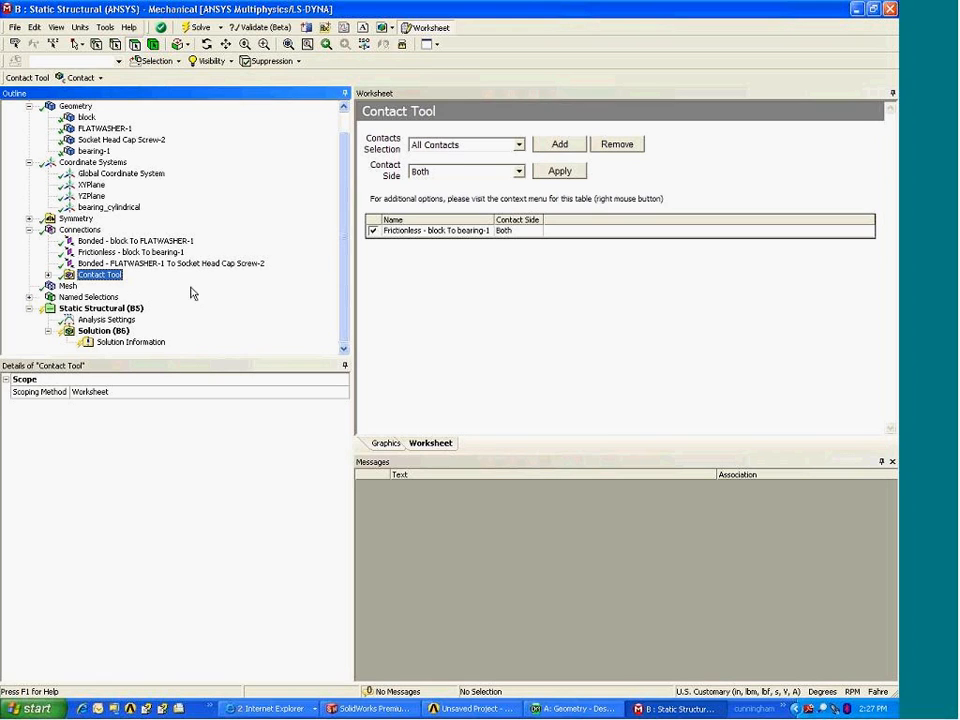
pyautogui.click(30, 230)
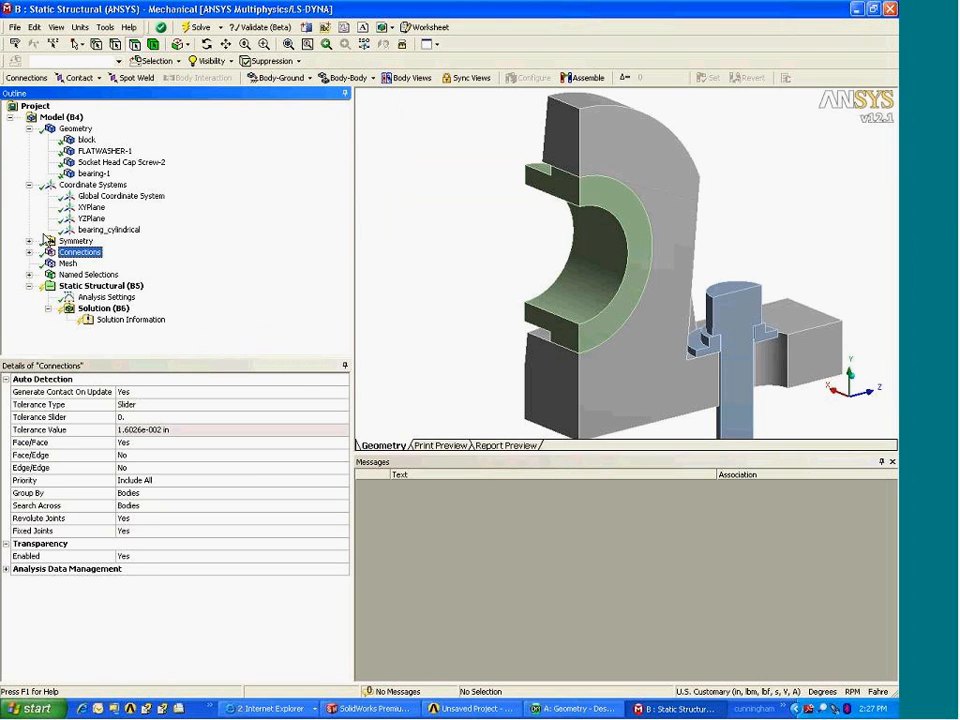
# - Examine the existing mesh on the block, bearing, washer and screw from both sides and up close at the bearing
pyautogui.scroll(-3, 650, 295)
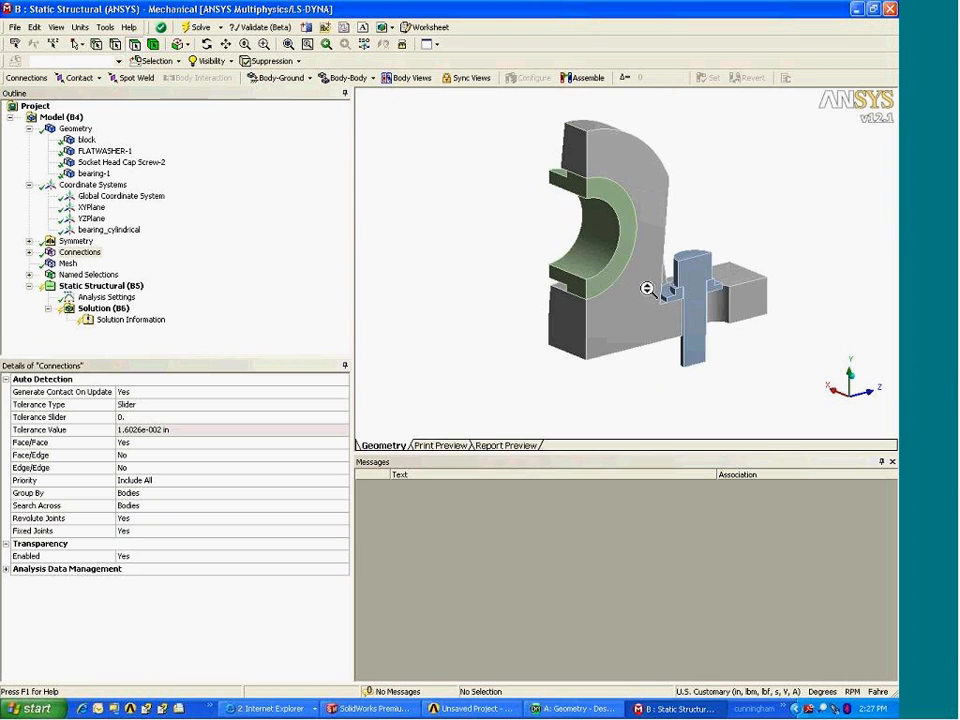
pyautogui.scroll(-1, 648, 290)
pyautogui.click(67, 263)
pyautogui.moveTo(545, 334); pyautogui.dragTo(665, 335, button='middle')
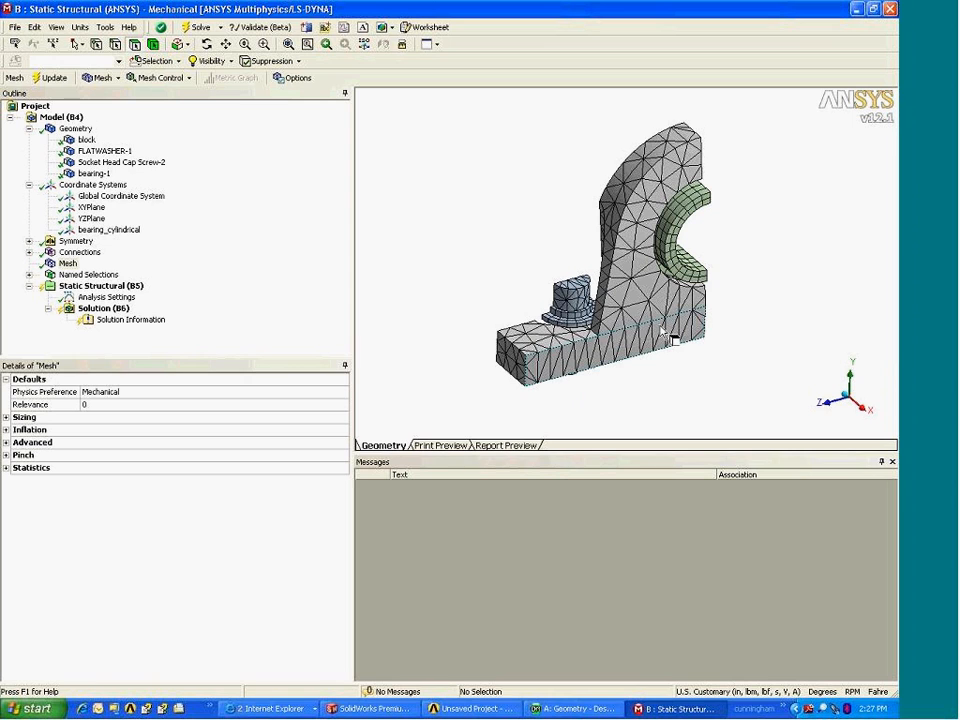
pyautogui.moveTo(425, 268); pyautogui.dragTo(396, 289, button='middle')
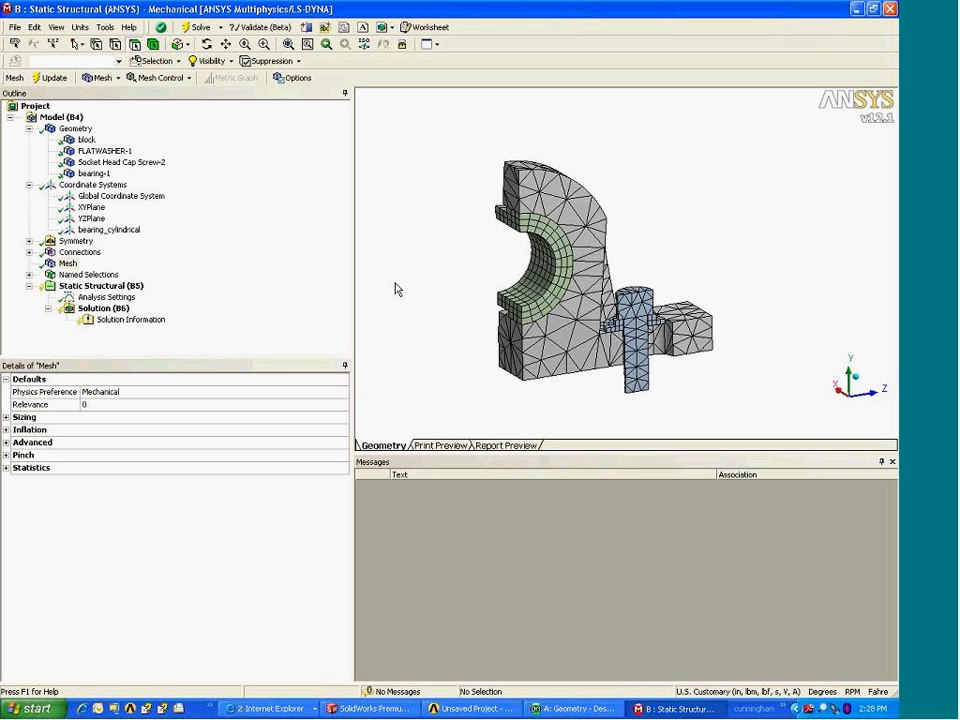
pyautogui.moveTo(620, 298); pyautogui.dragTo(610, 240, button='middle')
pyautogui.scroll(2, 661, 290)
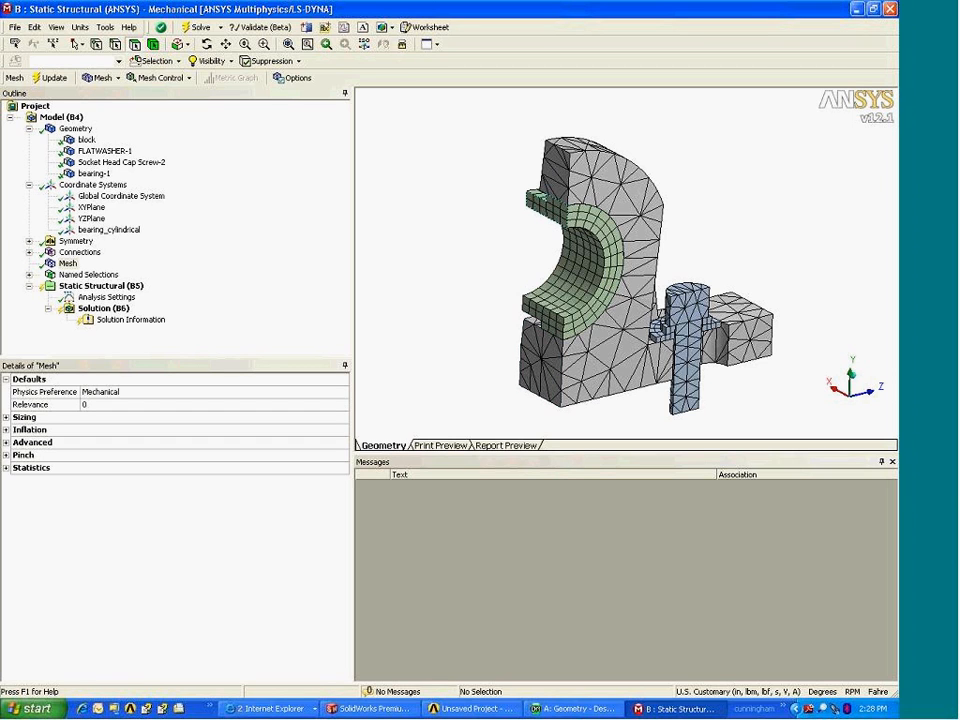
pyautogui.moveTo(615, 330); pyautogui.dragTo(578, 262, button='middle')
pyautogui.scroll(4, 580, 250)
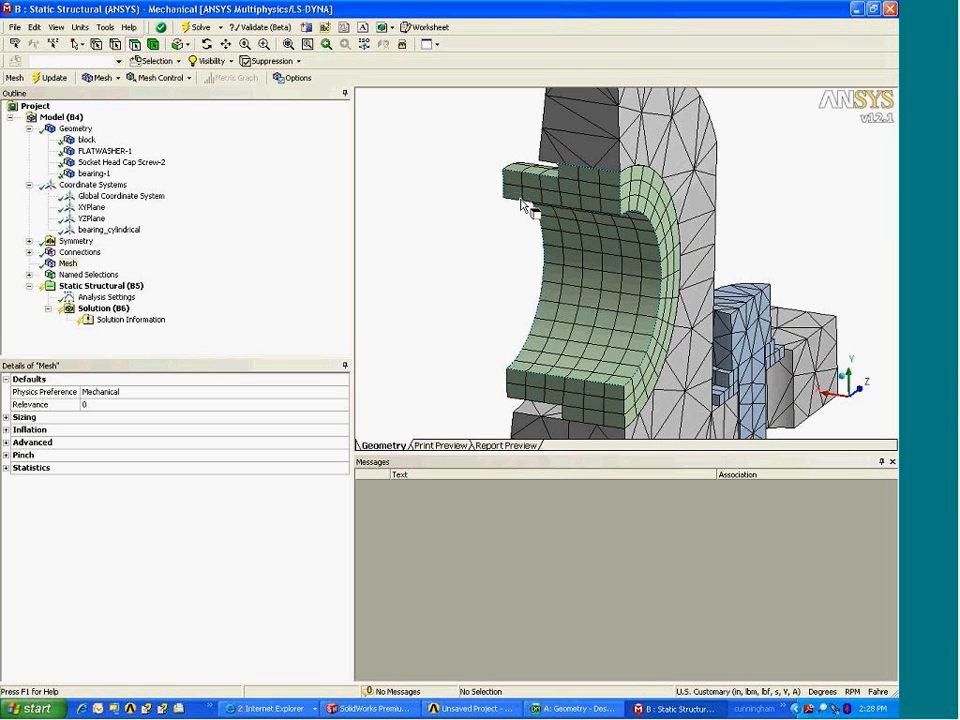
pyautogui.moveTo(520, 205); pyautogui.dragTo(483, 217, button='middle')
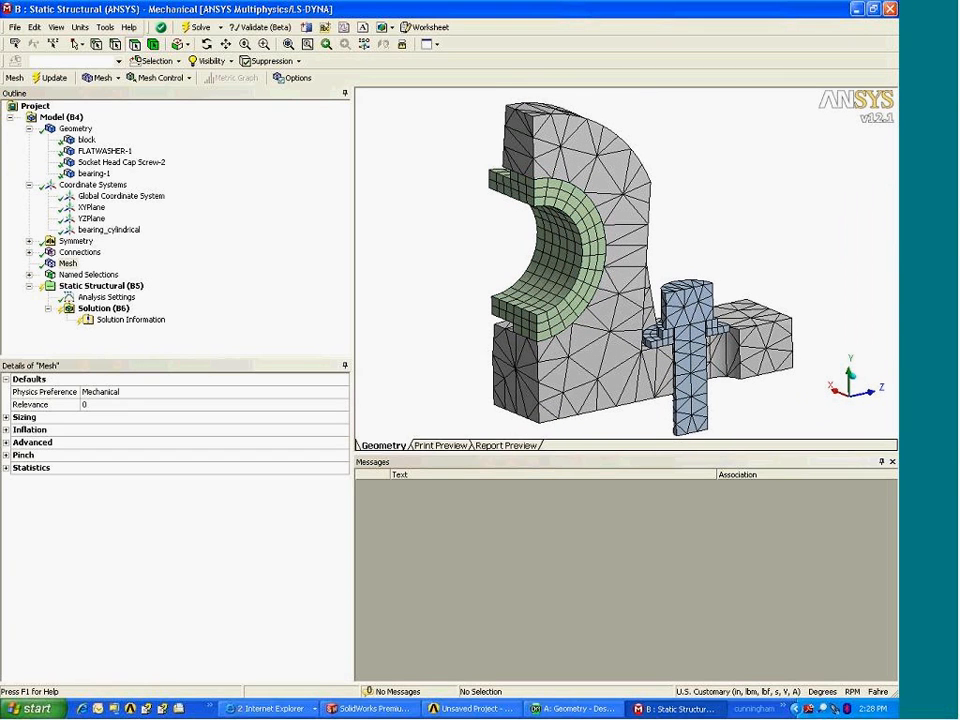
pyautogui.moveTo(420, 243); pyautogui.dragTo(580, 318, button='middle')
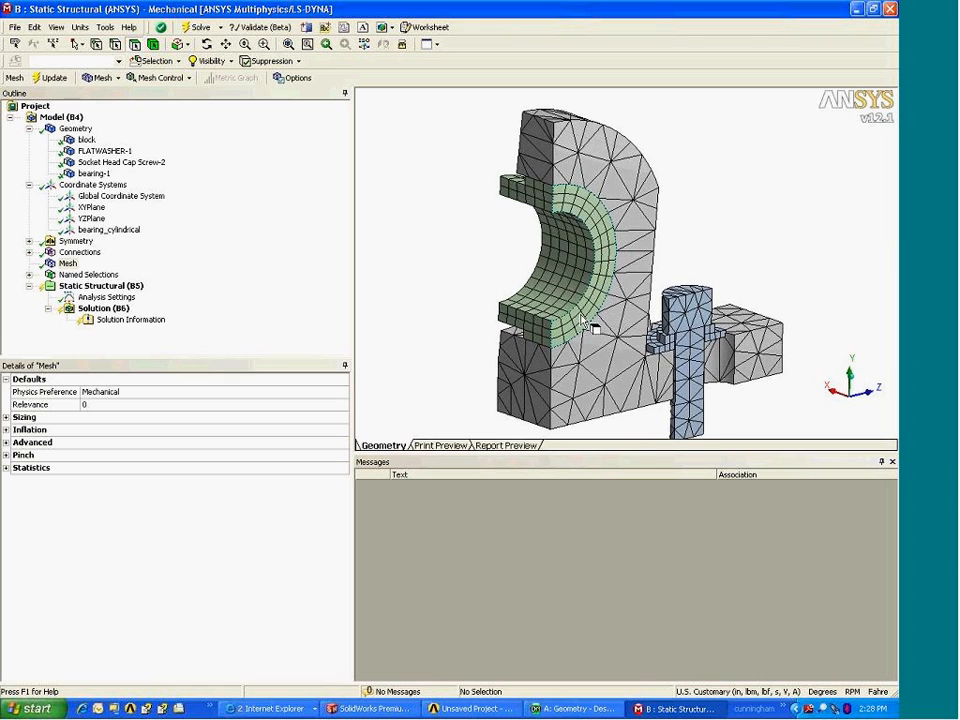
pyautogui.scroll(-2, 580, 317)
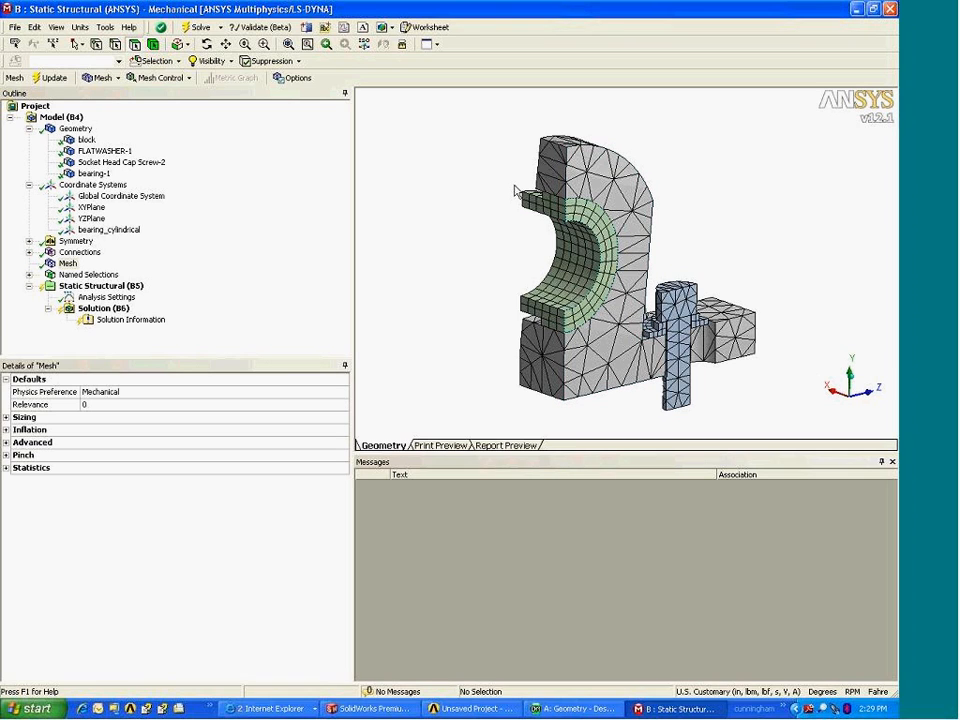
# - Expand the global mesh sizing settings and insert a mesh Sizing control scoped to the block body
pyautogui.click(68, 264)
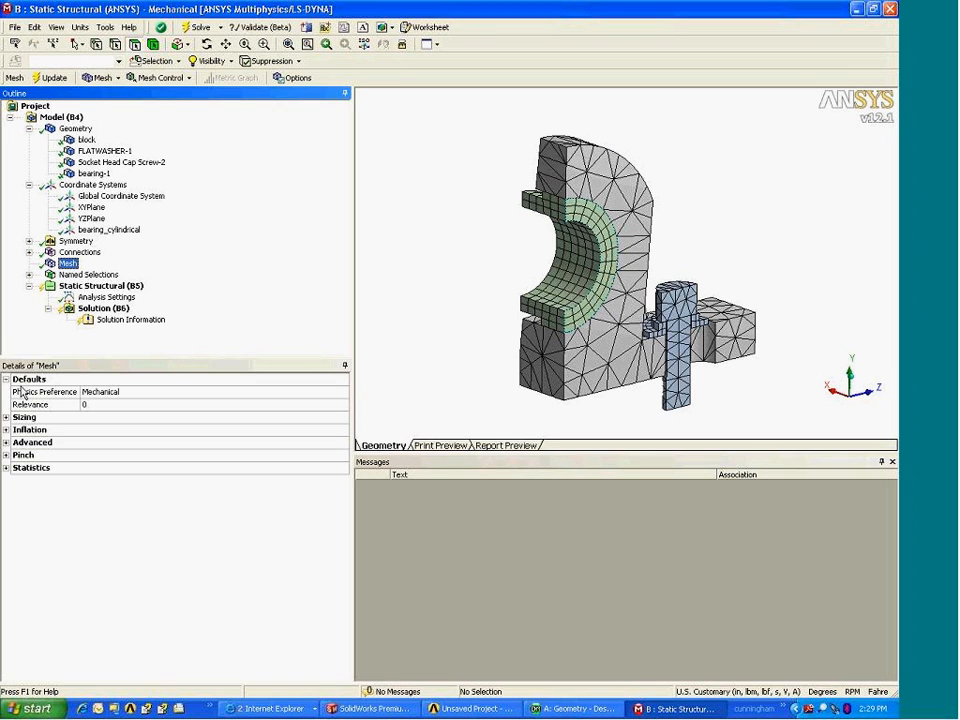
pyautogui.click(70, 417)
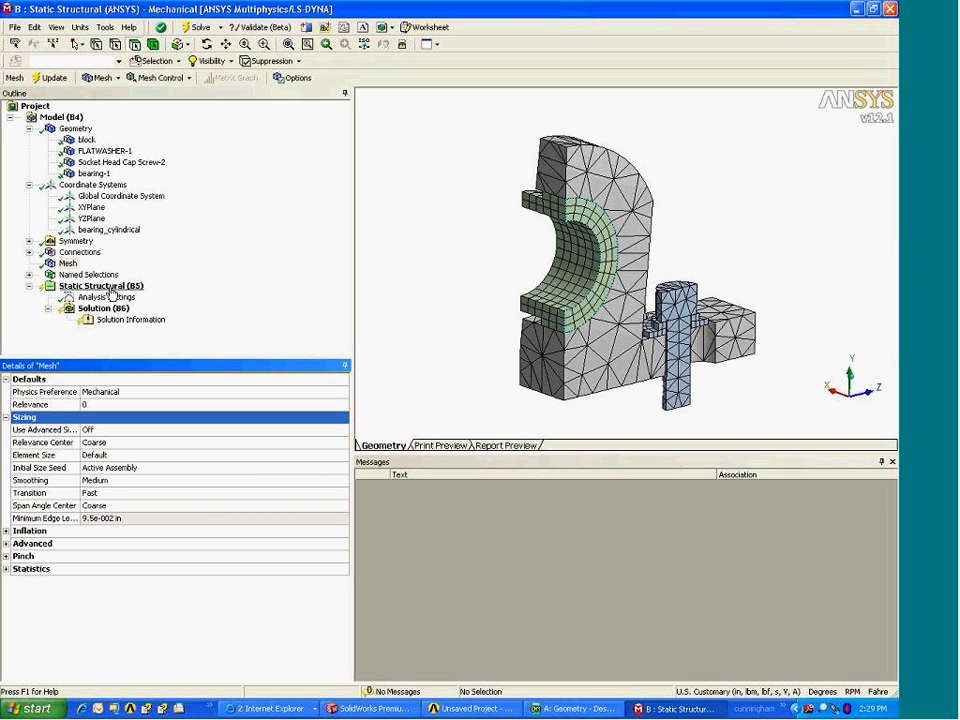
pyautogui.rightClick(70, 265)
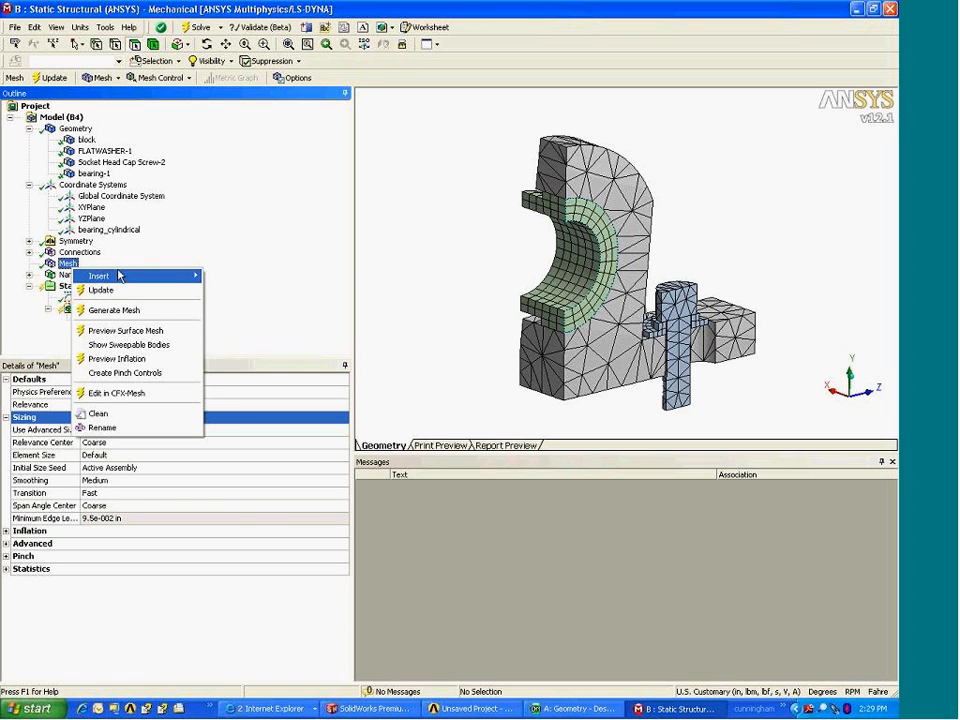
pyautogui.moveTo(116, 277)
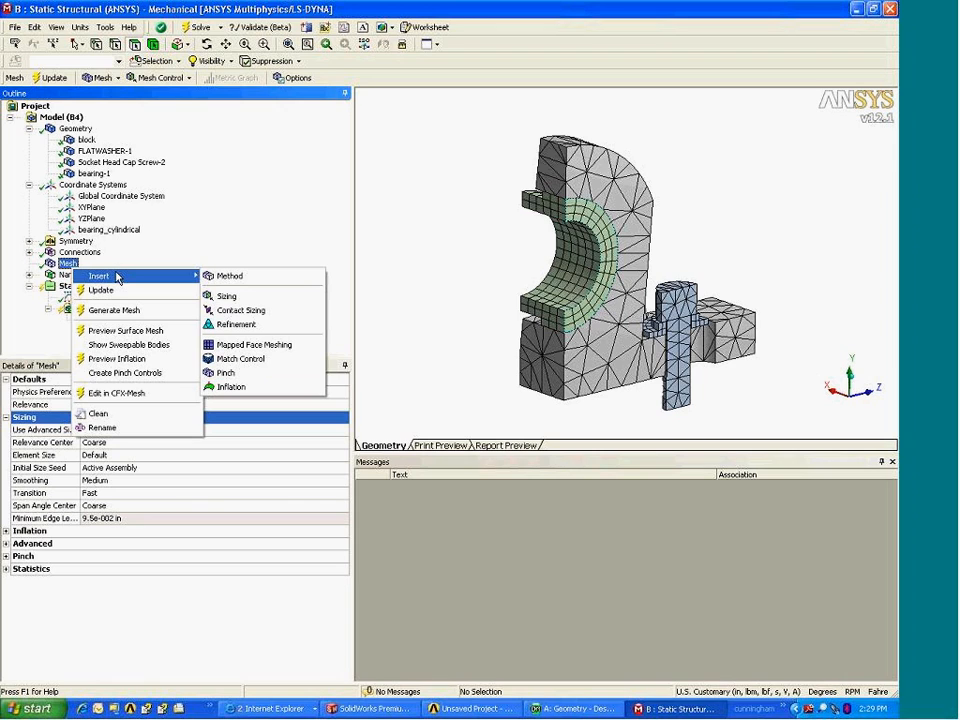
pyautogui.click(228, 296)
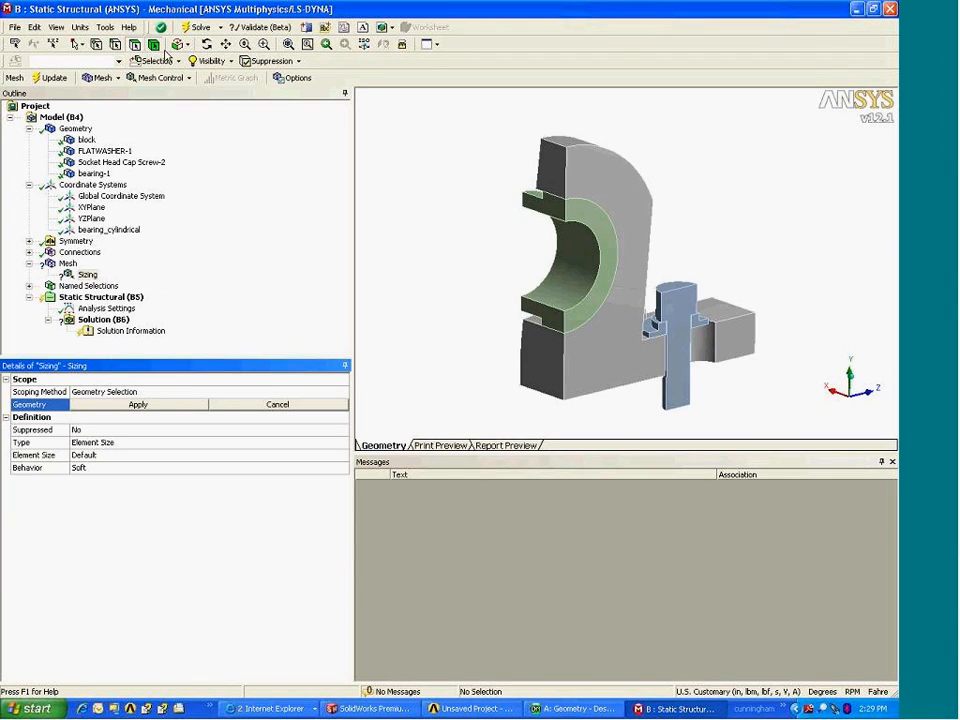
pyautogui.click(567, 346)
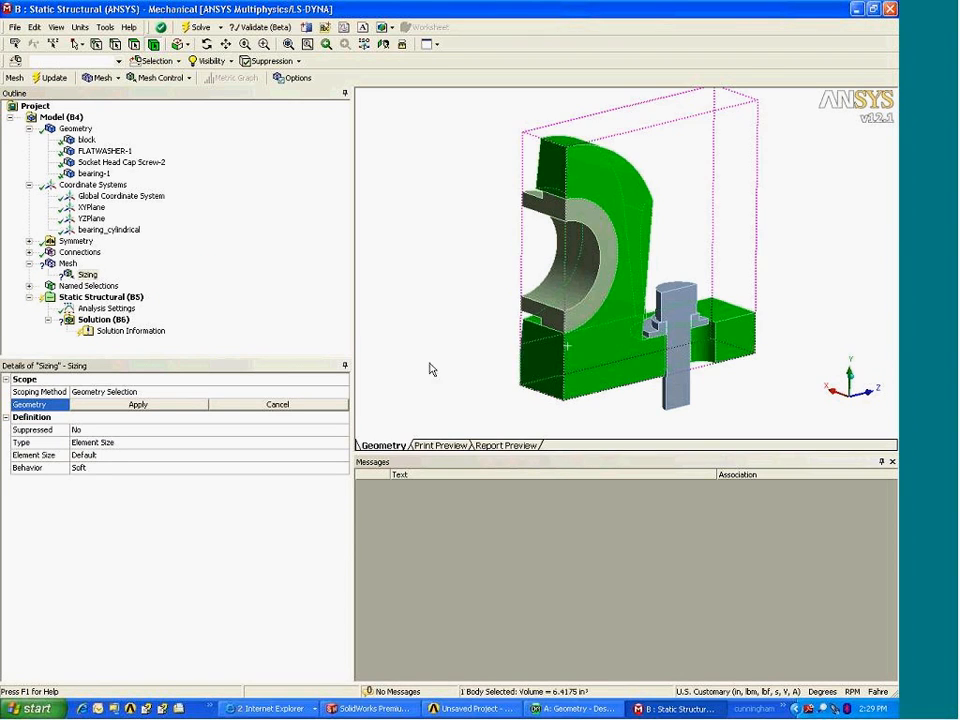
pyautogui.click(141, 406)
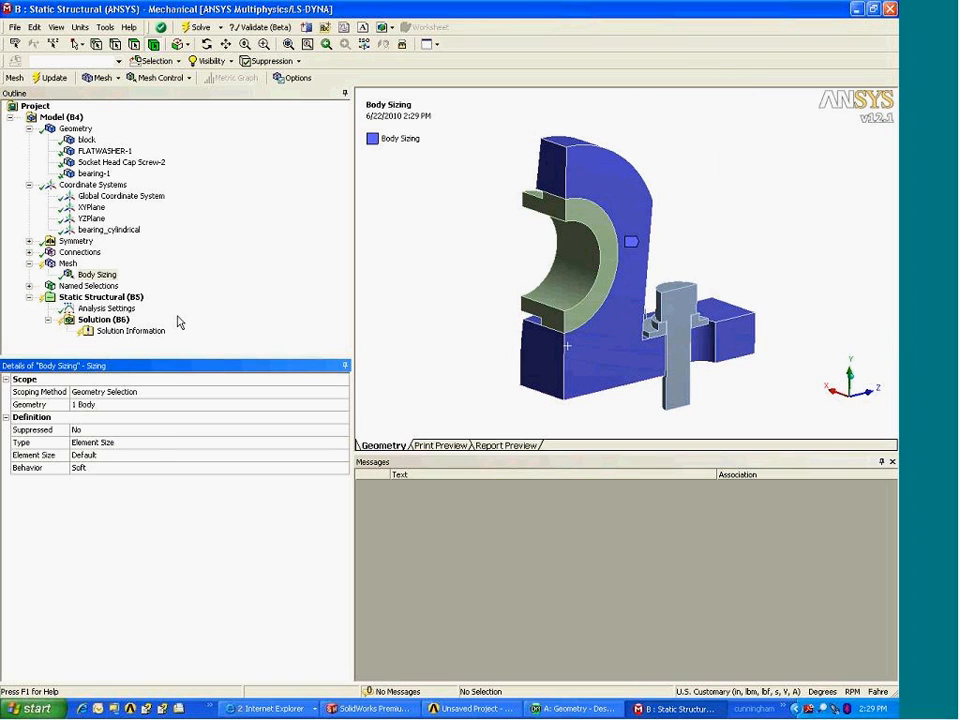
# - Change the block's body sizing type to Sphere of Influence, centred on the bearing_cylindrical coordinate system
pyautogui.click(150, 443)
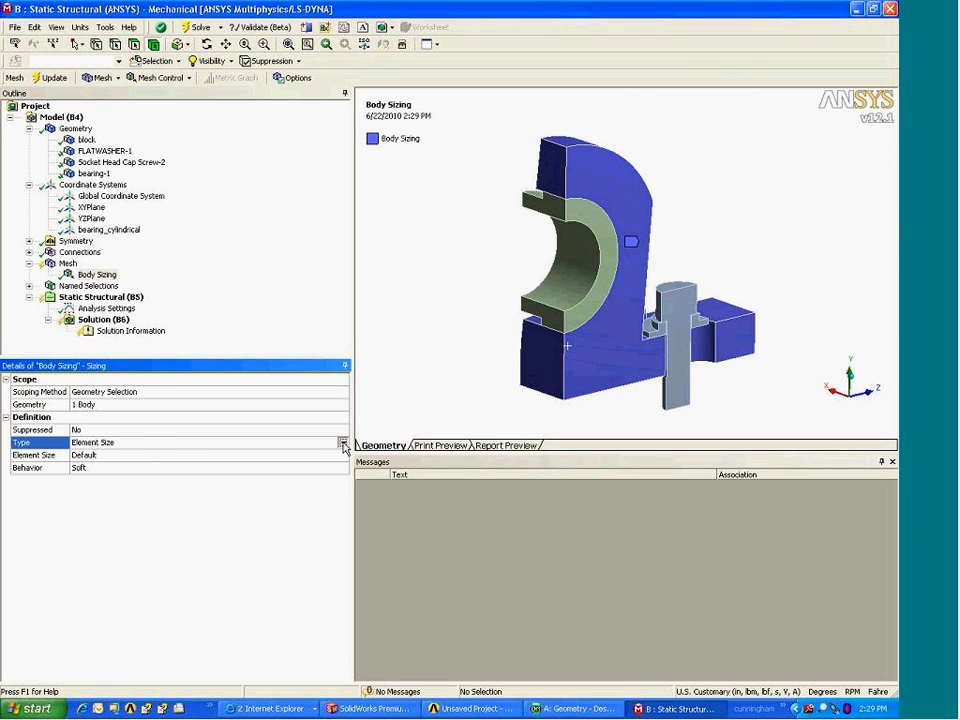
pyautogui.click(342, 444)
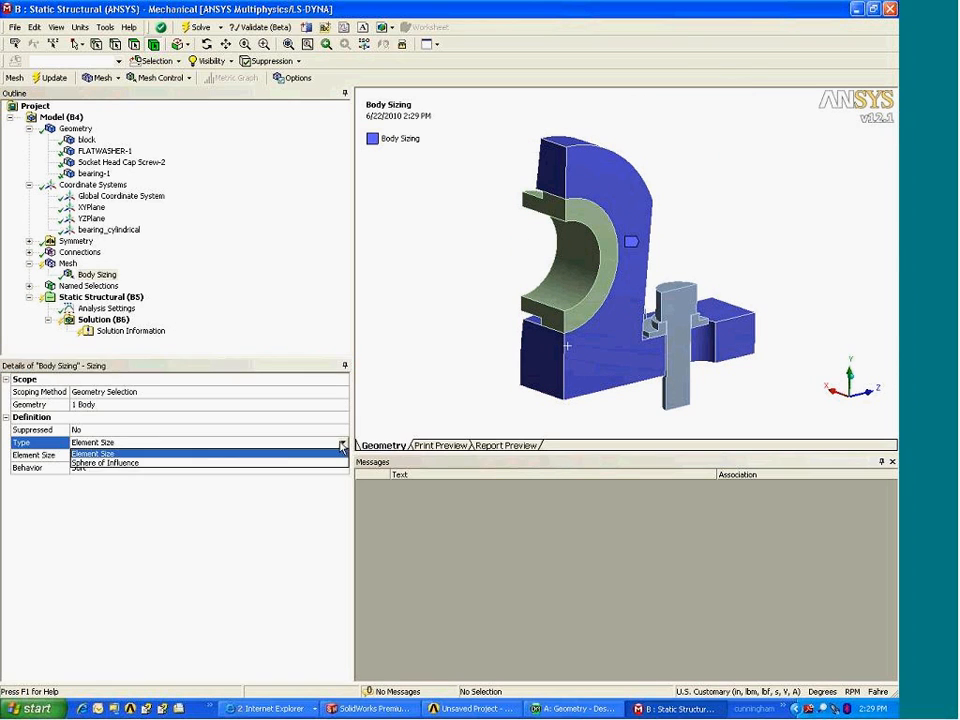
pyautogui.click(143, 466)
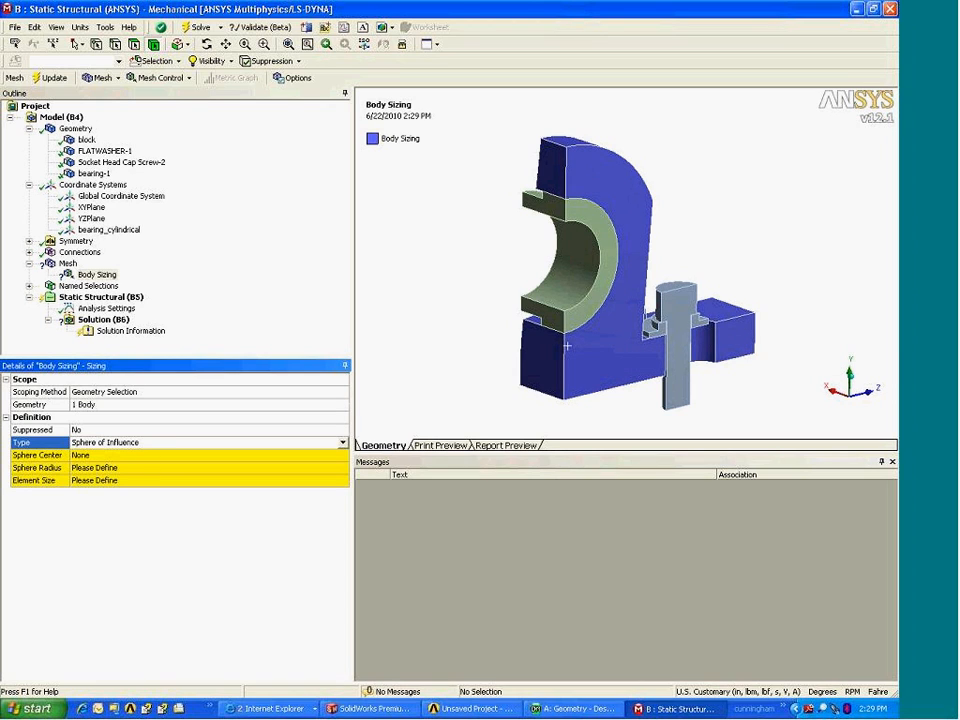
pyautogui.click(182, 457)
pyautogui.click(342, 455)
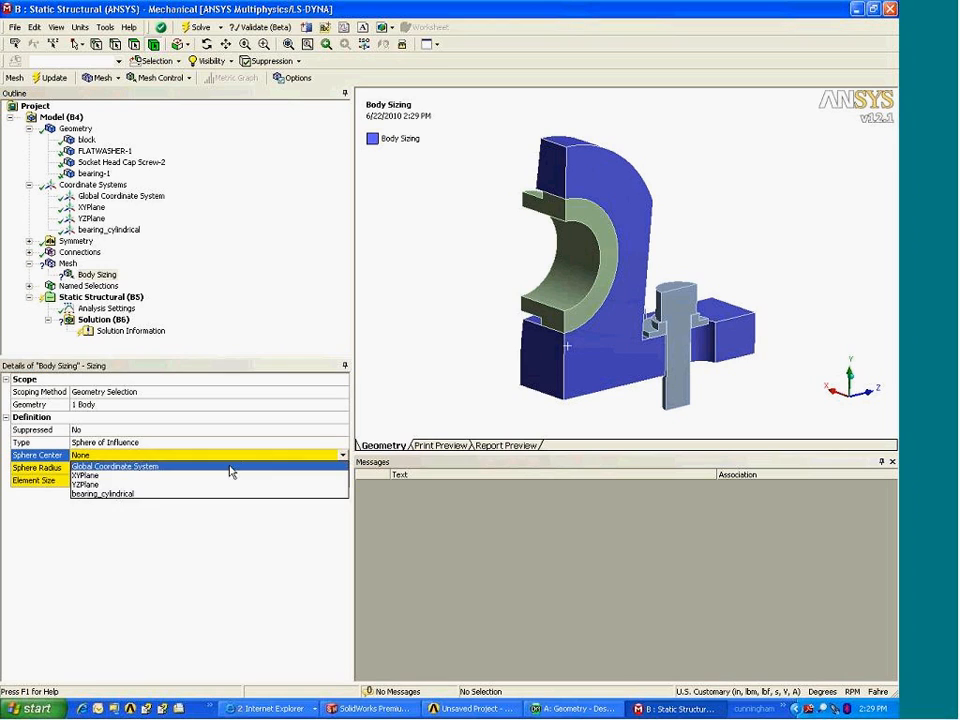
pyautogui.click(93, 494)
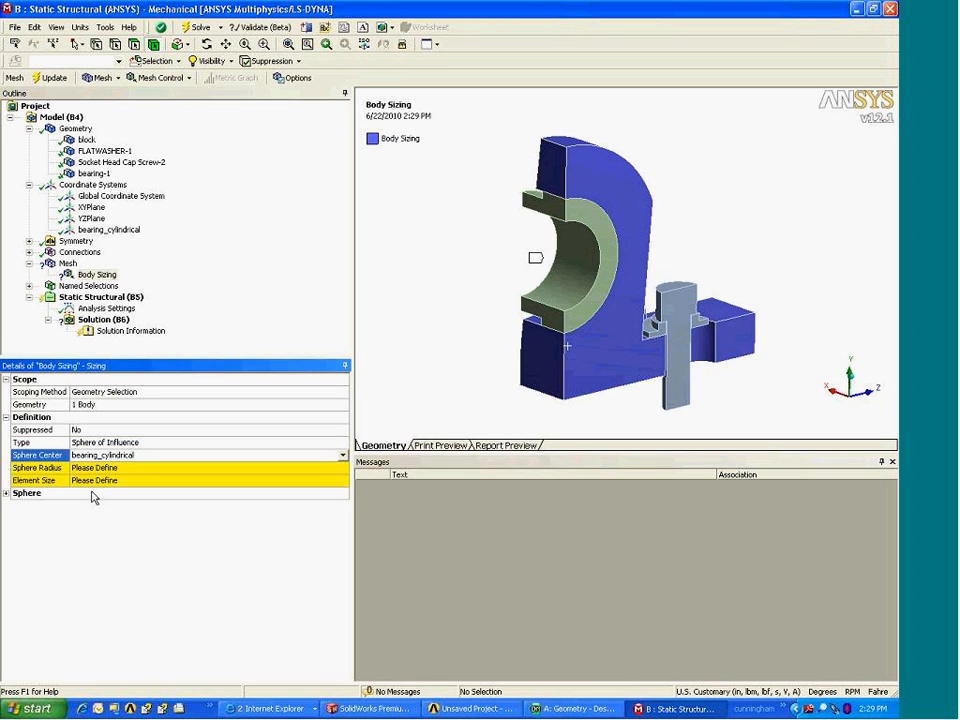
# - Set the block sizing's sphere radius to 1.5 in and its element size to 0.125 in
pyautogui.click(83, 467)
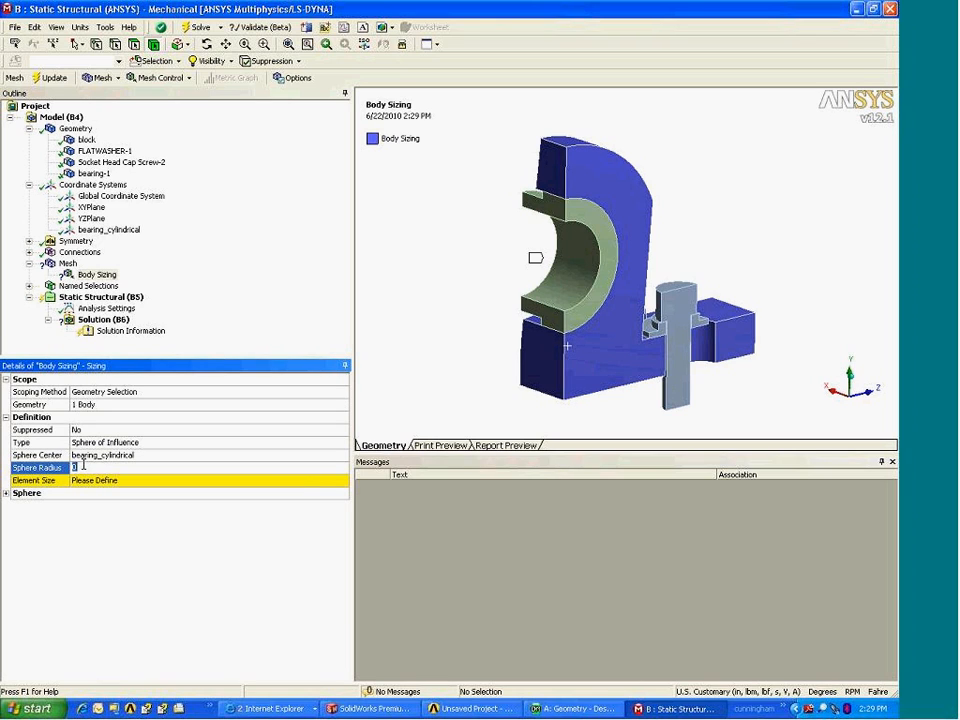
pyautogui.press('Return')
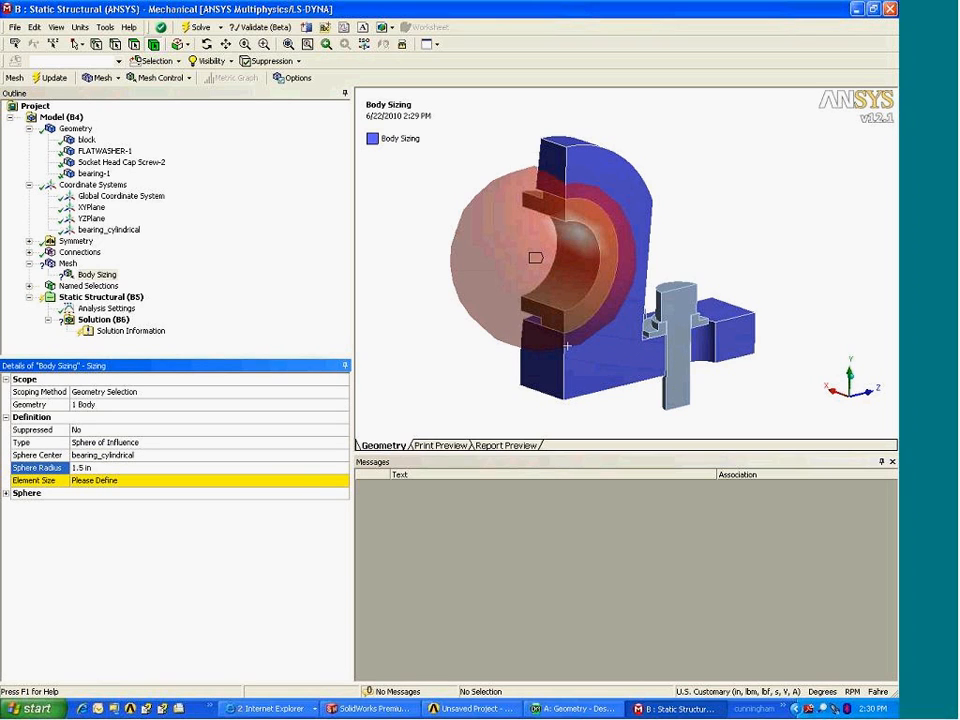
pyautogui.moveTo(489, 262); pyautogui.dragTo(650, 240, button='middle')
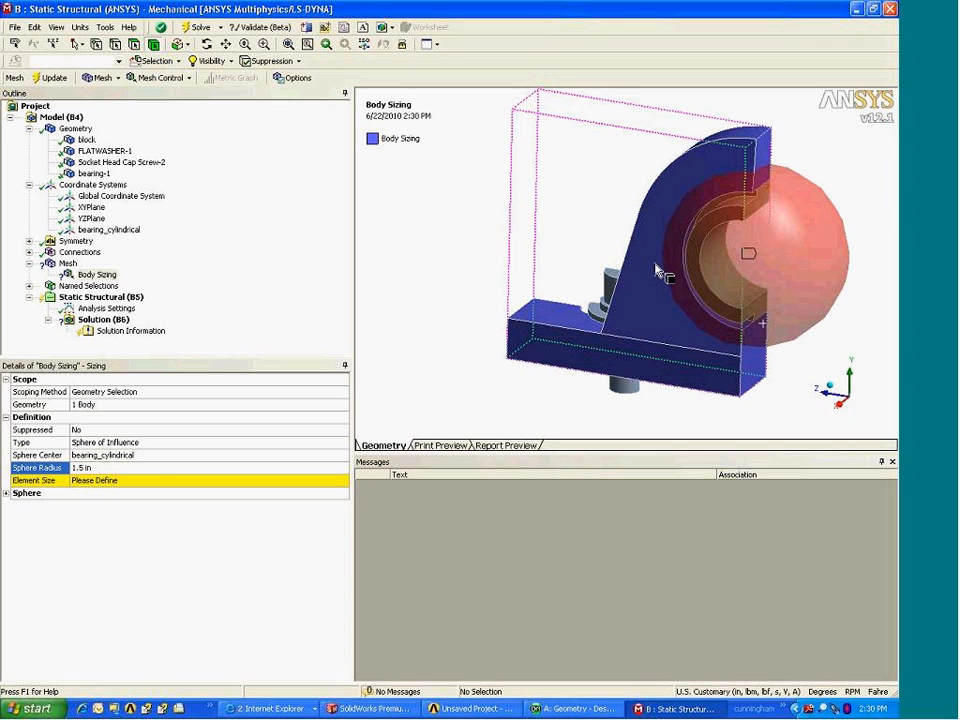
pyautogui.click(105, 481)
pyautogui.write('.125')
pyautogui.press('Return')
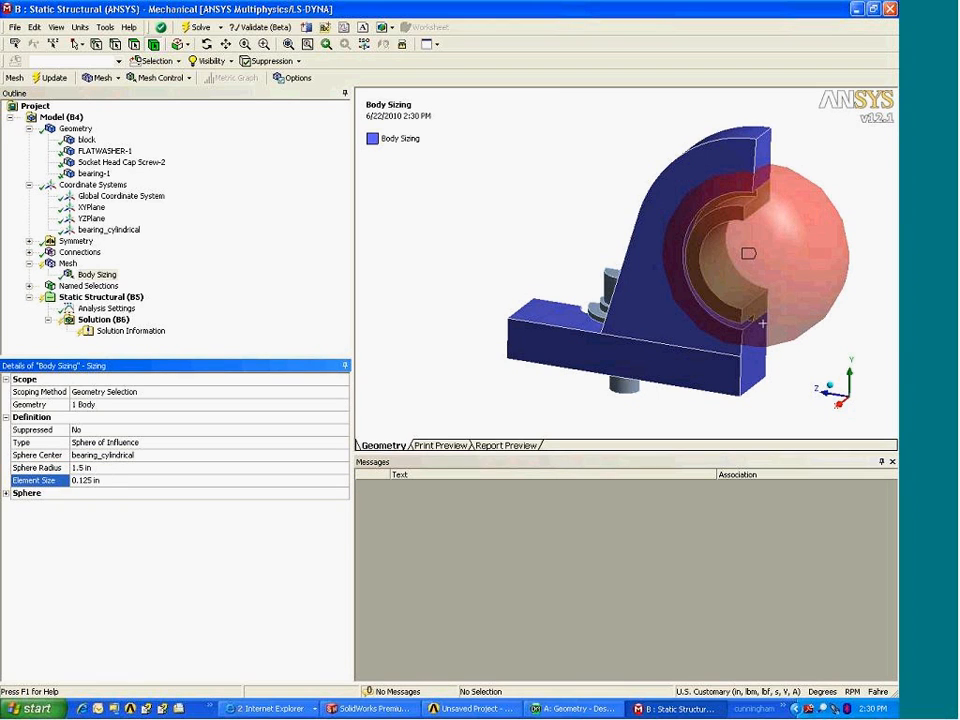
# - Generate the mesh with the new body sizing and inspect the block's refinement around the bearing from both sides
pyautogui.click(67, 264)
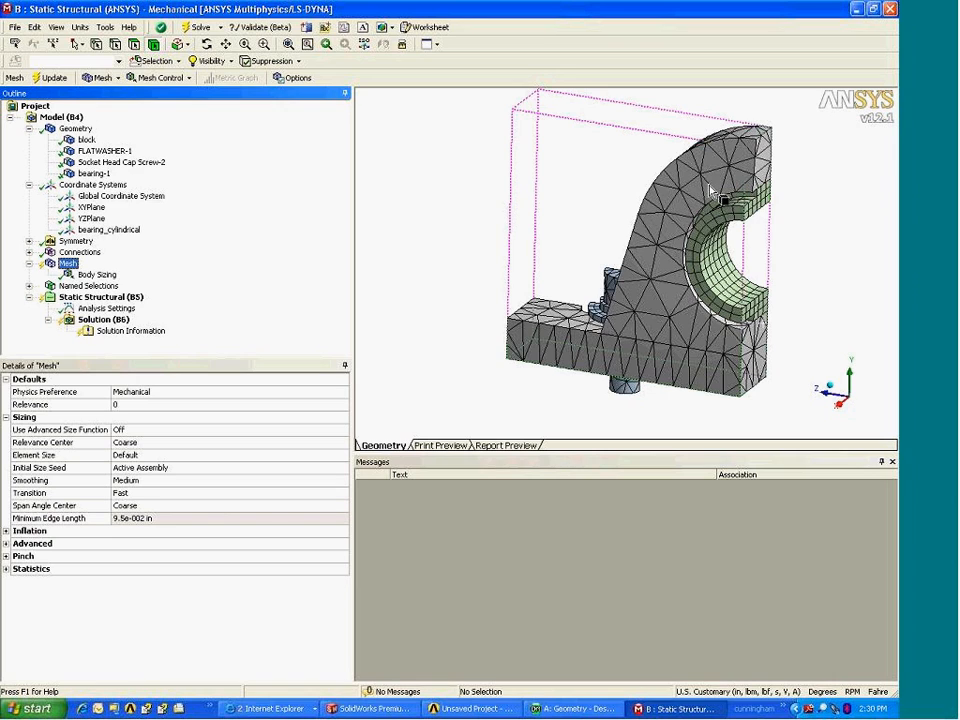
pyautogui.rightClick(74, 268)
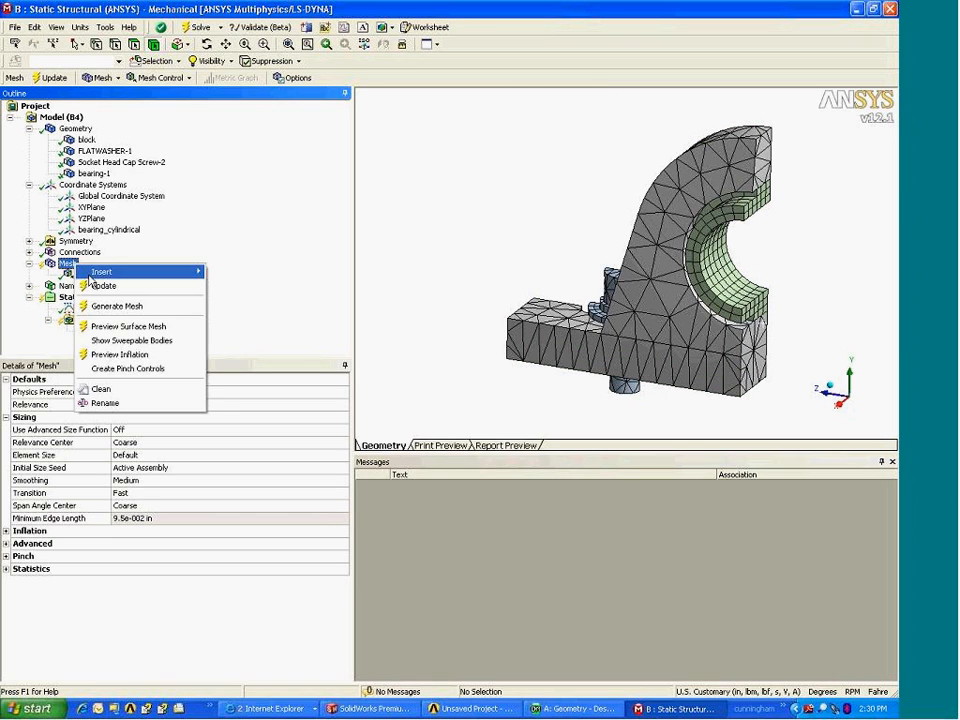
pyautogui.click(110, 307)
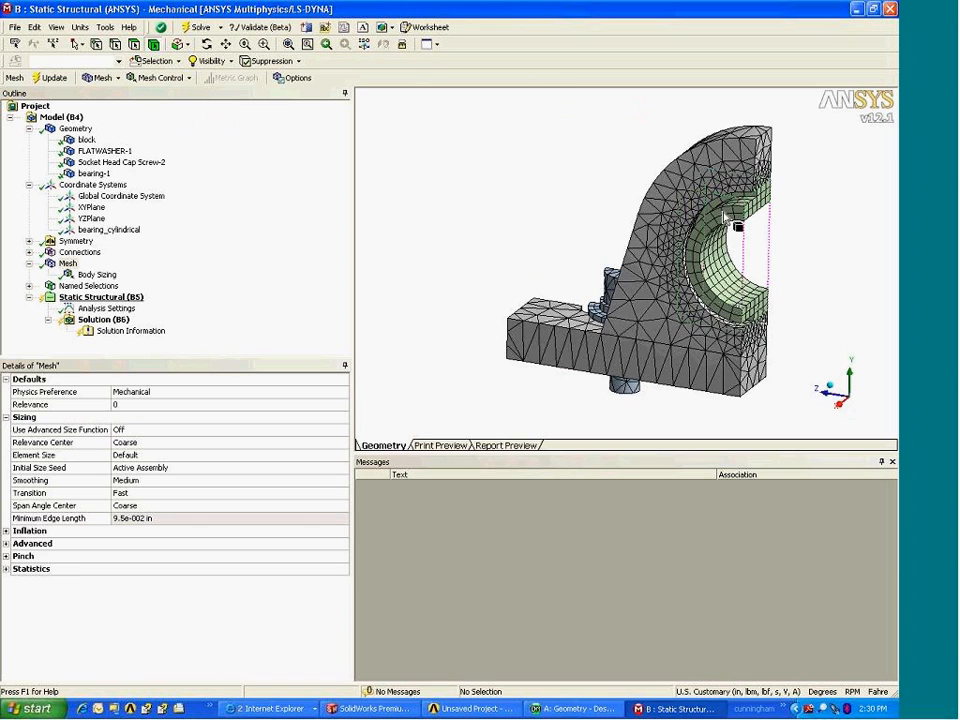
pyautogui.scroll(5, 725, 214)
pyautogui.scroll(-5, 742, 118)
pyautogui.moveTo(648, 262); pyautogui.dragTo(495, 244, button='middle')
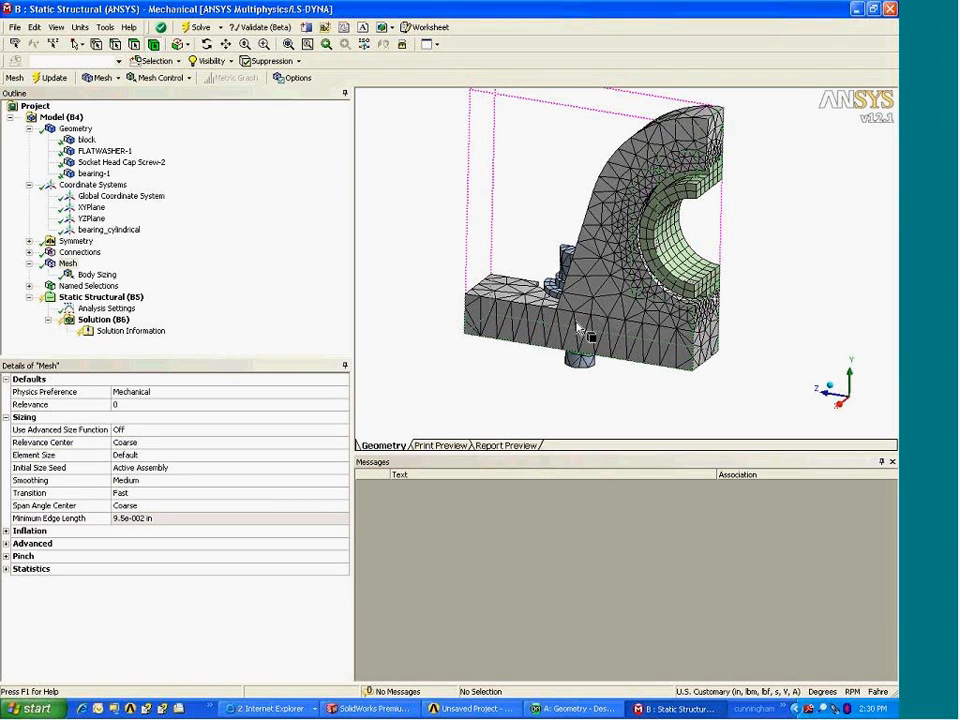
pyautogui.moveTo(694, 284); pyautogui.dragTo(549, 318, button='middle')
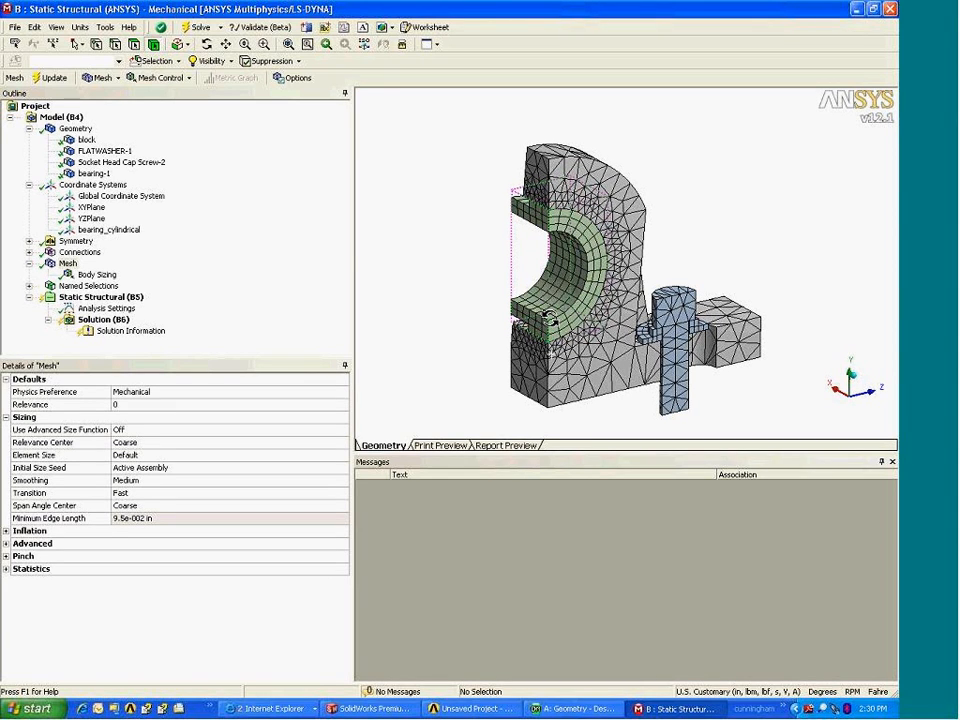
pyautogui.moveTo(549, 318); pyautogui.dragTo(521, 302, button='middle')
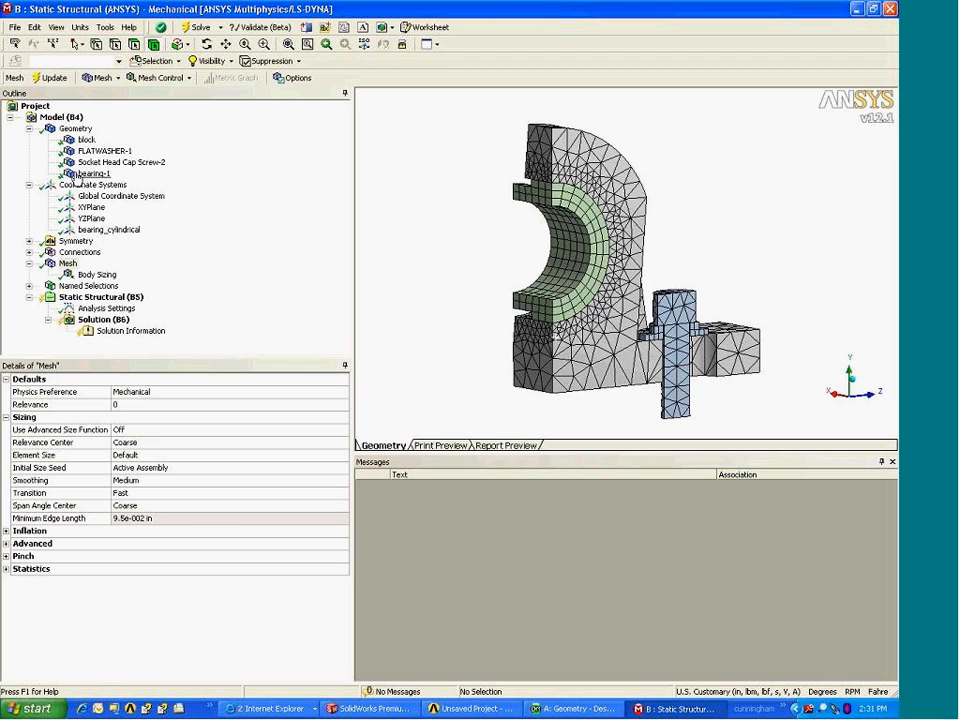
# - Expand the Symmetry branch and review the scoped faces of both symmetry regions
pyautogui.click(29, 241)
pyautogui.click(100, 252)
pyautogui.click(95, 264)
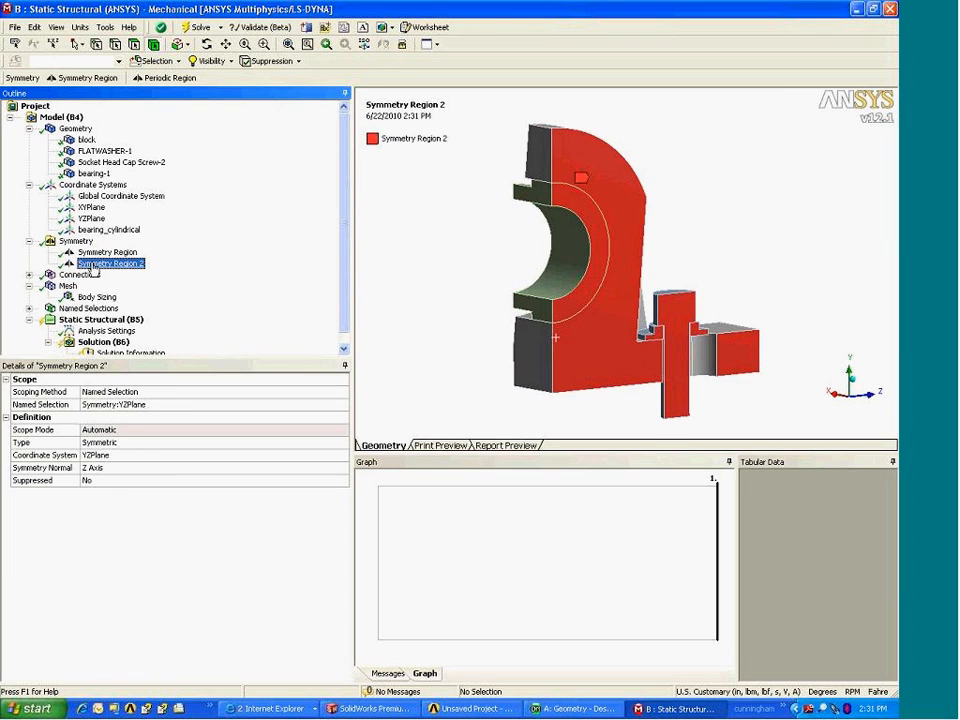
# - Review the contact regions and Contact Tool under Connections, and check the mesh before setting up the Static Structural environment
pyautogui.click(29, 241)
pyautogui.click(29, 252)
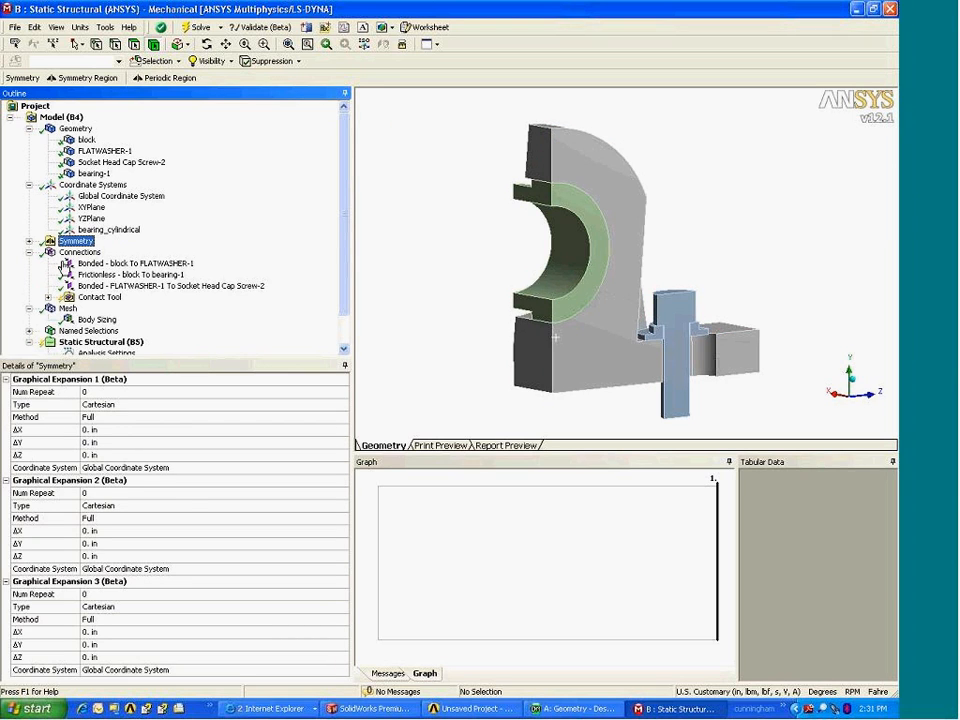
pyautogui.click(90, 263)
pyautogui.click(100, 274)
pyautogui.click(105, 286)
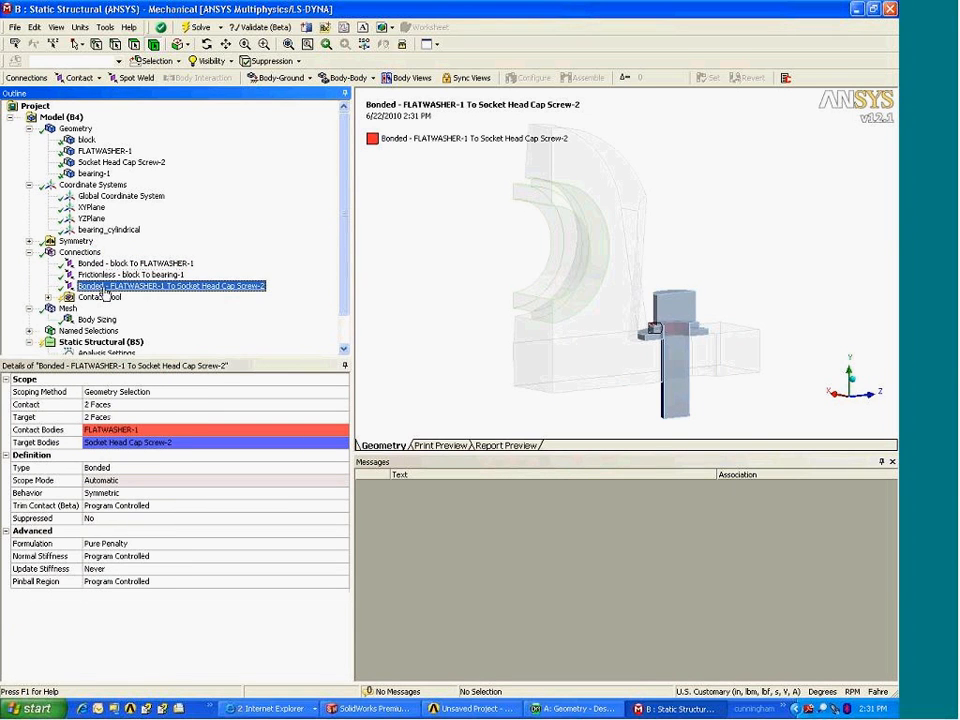
pyautogui.click(102, 297)
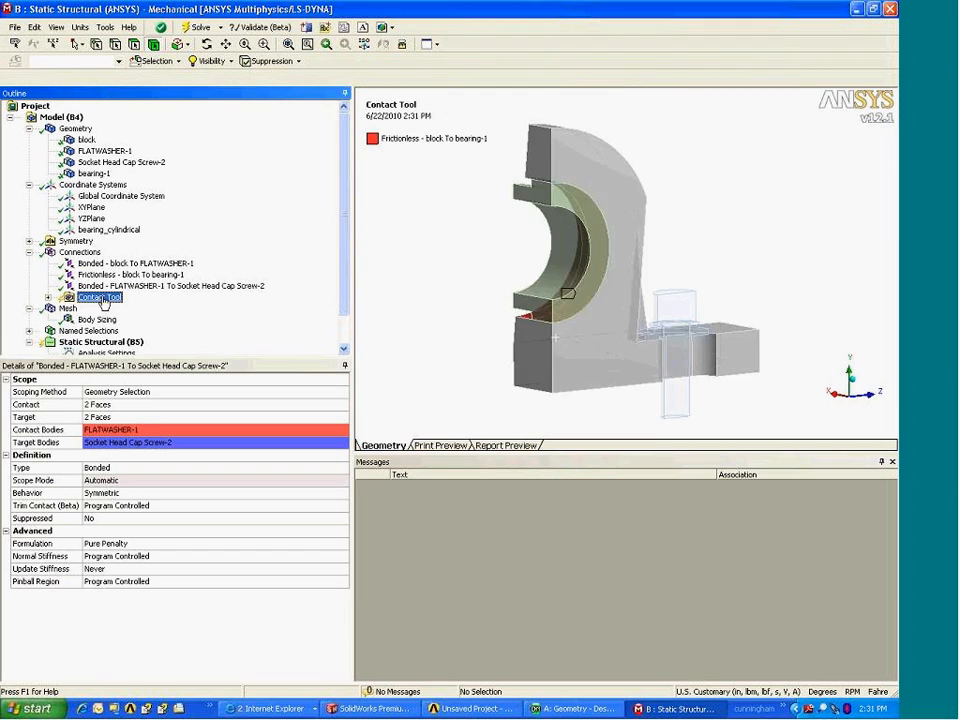
pyautogui.click(29, 252)
pyautogui.click(48, 265)
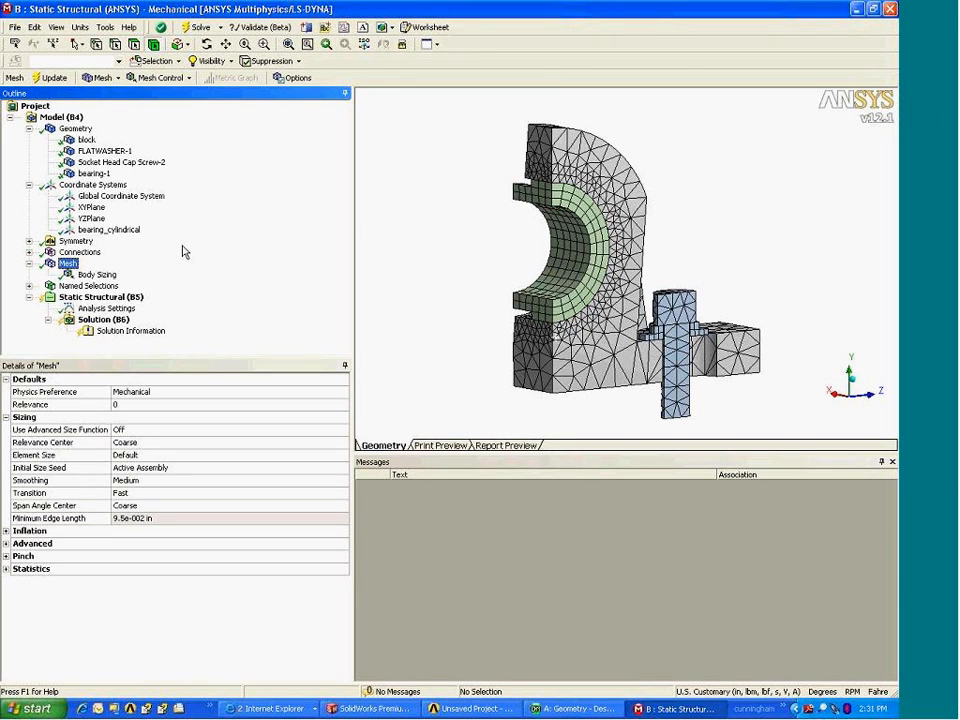
pyautogui.click(101, 298)
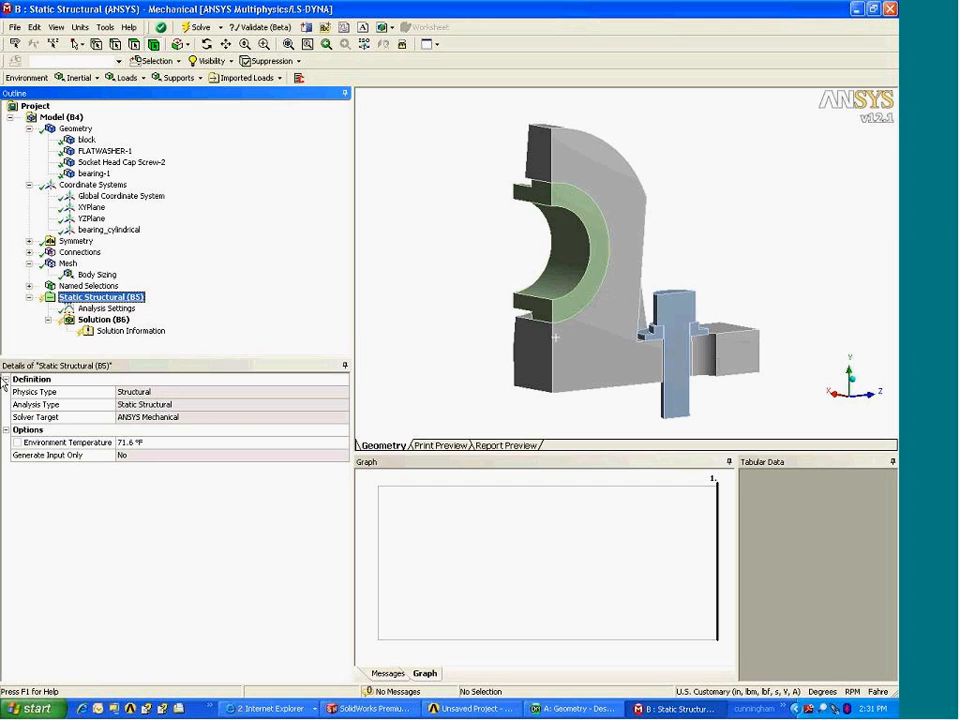
# - Recheck the faces scoped to both symmetry regions to see which directions are already constrained
pyautogui.moveTo(599, 271)
pyautogui.keyDown('ctrl'); pyautogui.mouseDown(button='middle')
pyautogui.moveTo(600, 257)
pyautogui.moveTo(583, 266)
pyautogui.mouseUp(button='middle'); pyautogui.keyUp('ctrl')
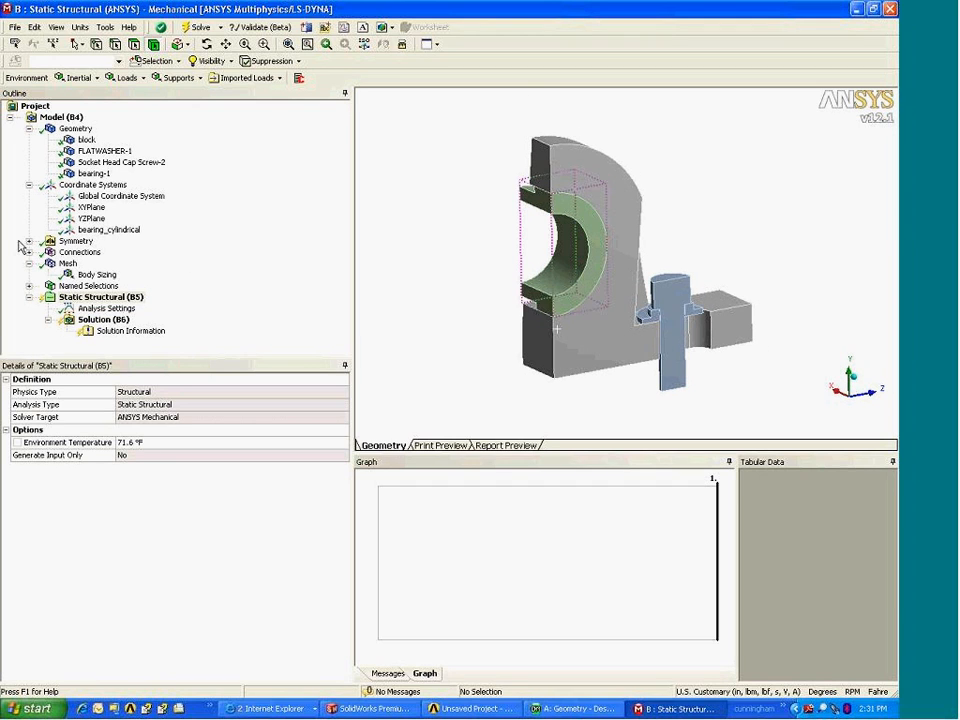
pyautogui.click(30, 241)
pyautogui.click(104, 252)
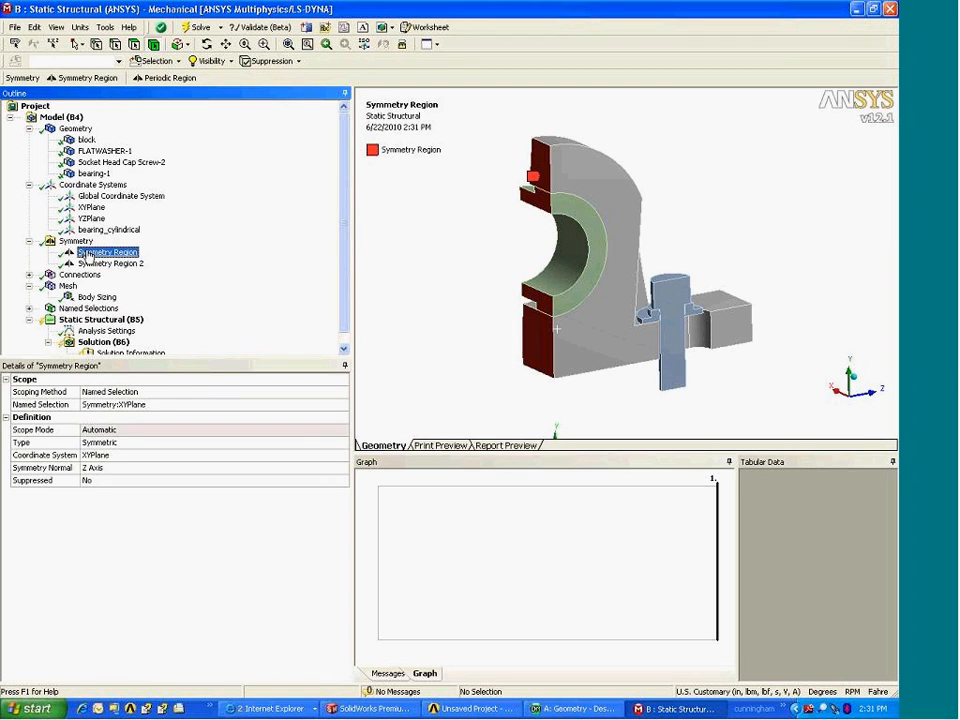
pyautogui.click(90, 265)
pyautogui.moveTo(545, 297); pyautogui.dragTo(600, 235, button='middle')
# - Add a frictionless support to the bottom face of the block's base
pyautogui.click(97, 321)
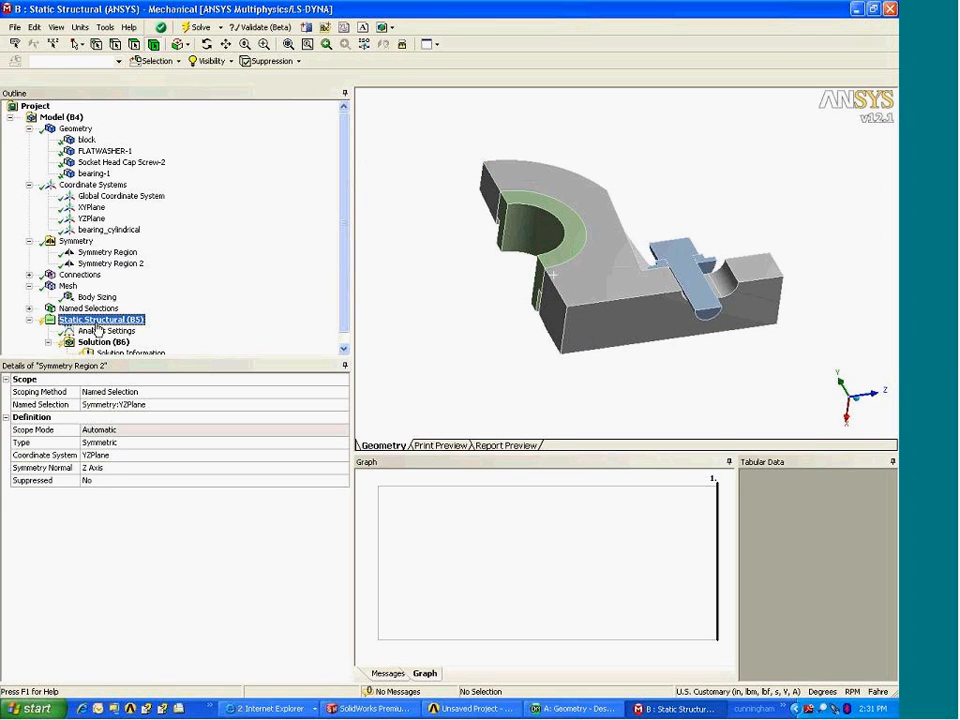
pyautogui.rightClick(96, 326)
pyautogui.moveTo(150, 333)
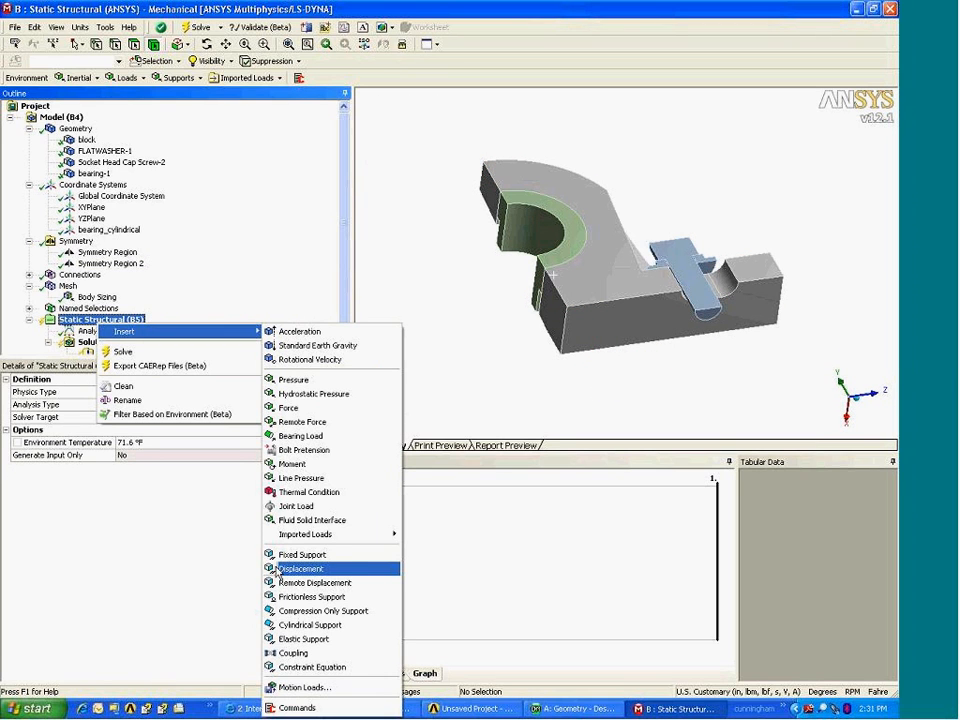
pyautogui.click(290, 596)
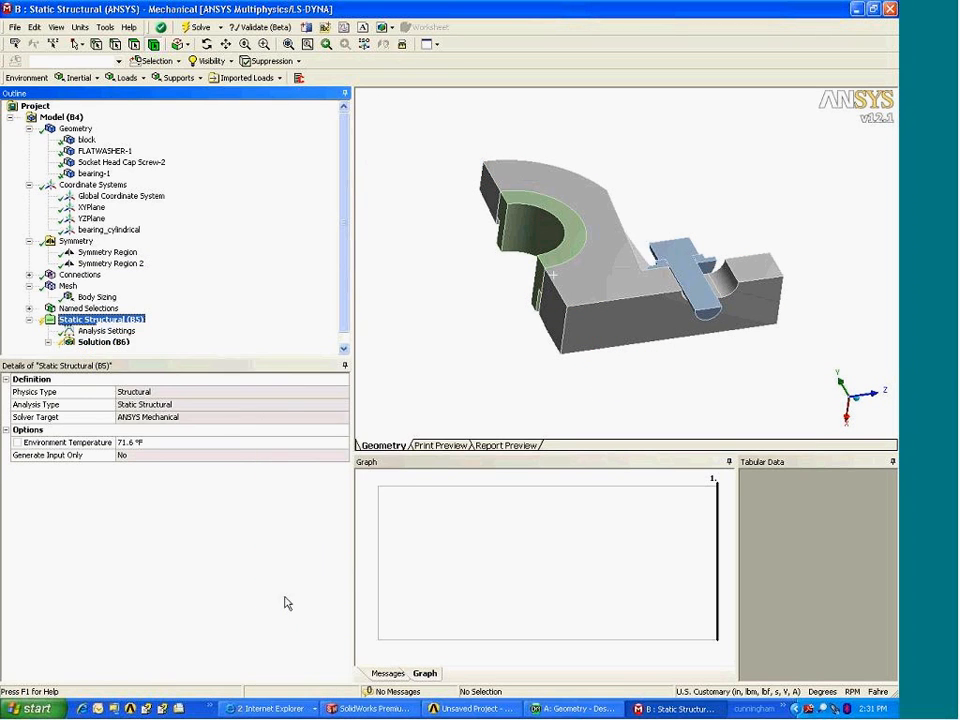
pyautogui.click(641, 320)
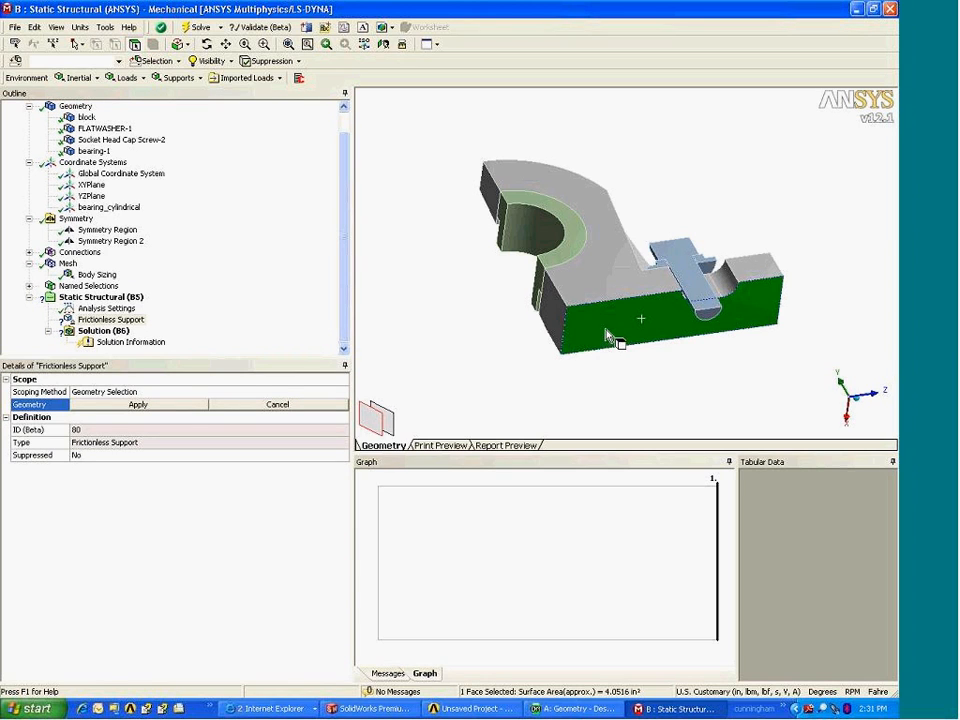
pyautogui.click(184, 406)
pyautogui.moveTo(622, 396); pyautogui.dragTo(640, 322, button='middle')
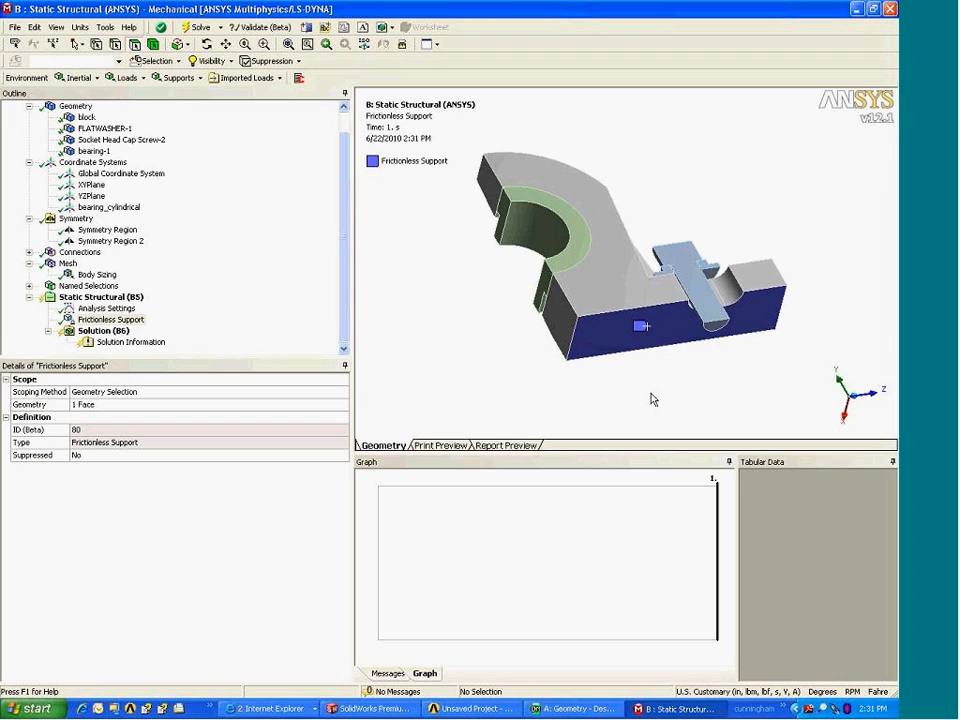
# - Add a fixed support to the bottom end face of the cap screw and review both supports on the model
pyautogui.rightClick(114, 298)
pyautogui.moveTo(133, 307)
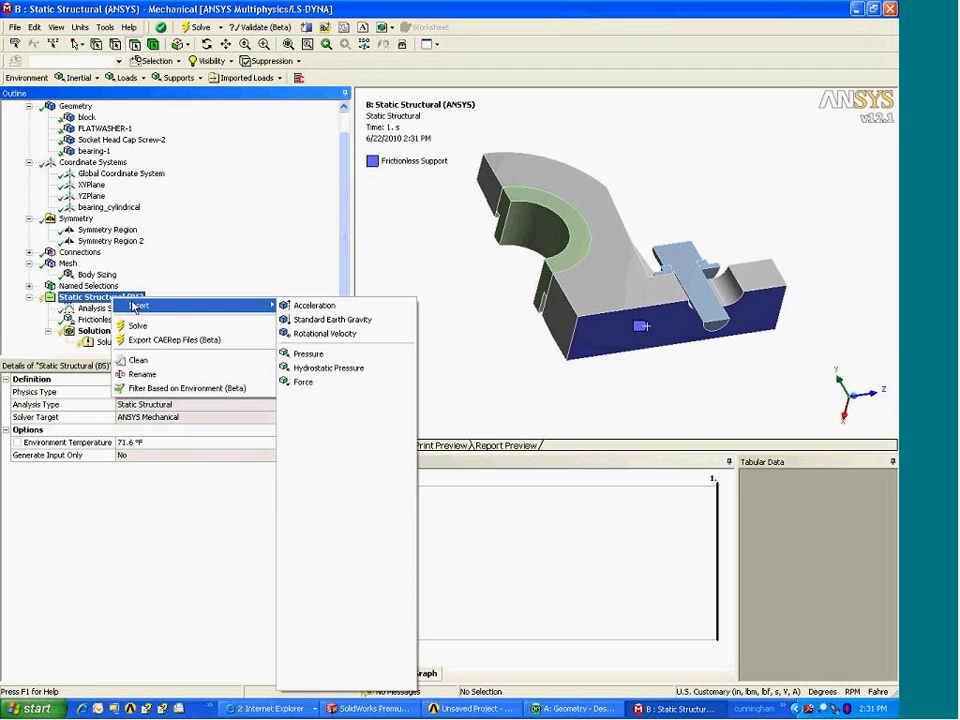
pyautogui.click(305, 526)
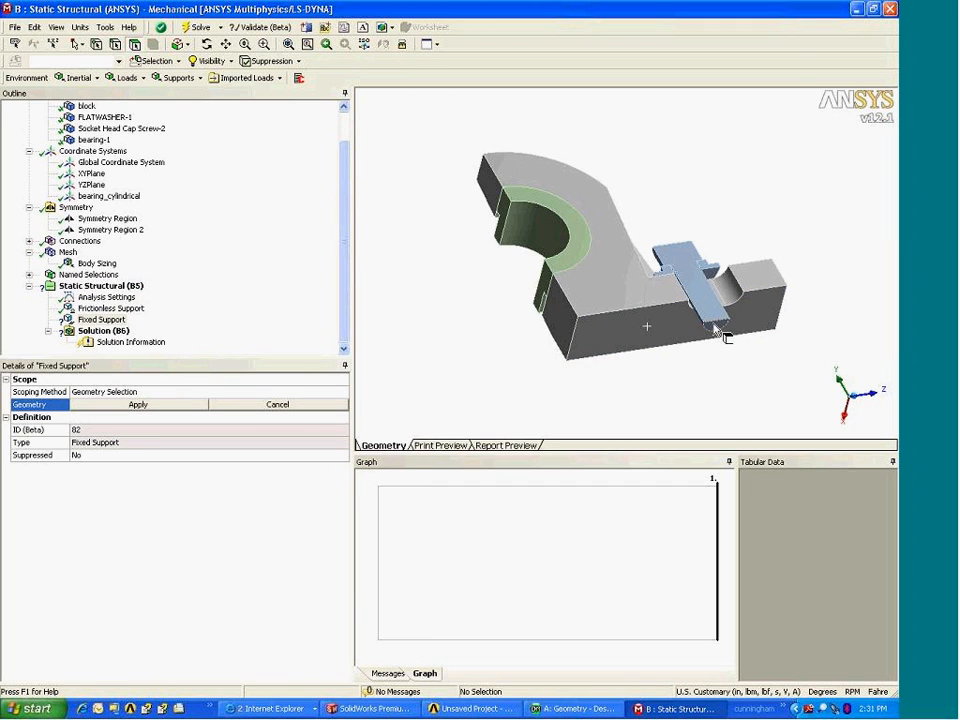
pyautogui.click(712, 323)
pyautogui.click(139, 405)
pyautogui.moveTo(581, 256); pyautogui.dragTo(599, 288, button='middle')
pyautogui.click(110, 308)
pyautogui.moveTo(496, 318); pyautogui.dragTo(502, 292, button='middle')
pyautogui.click(108, 320)
pyautogui.moveTo(571, 279); pyautogui.dragTo(581, 302, button='middle')
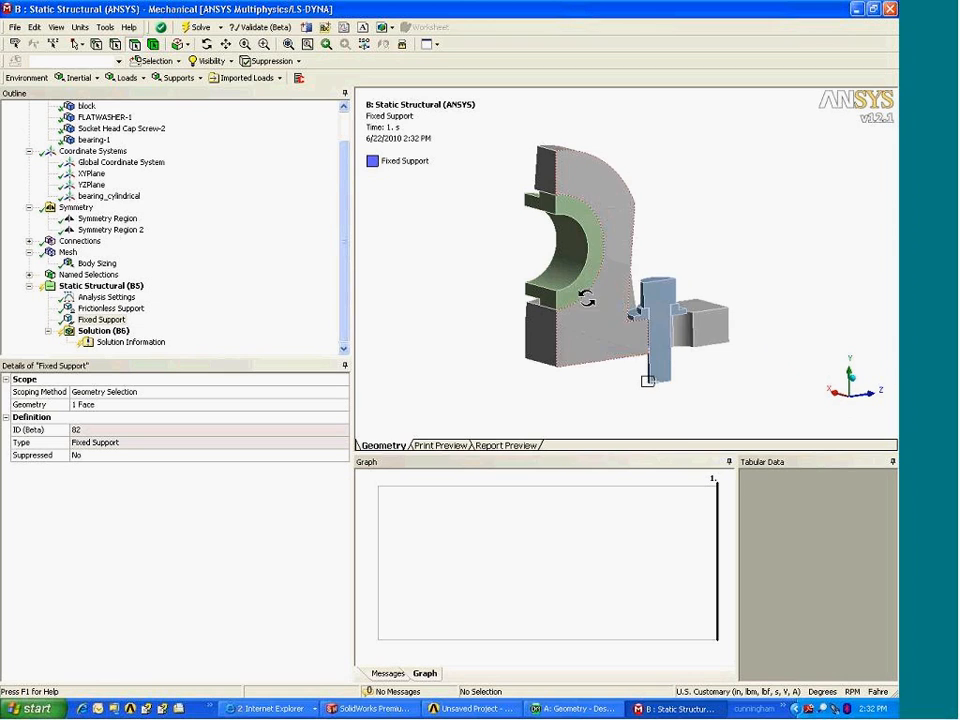
pyautogui.scroll(3, 583, 305)
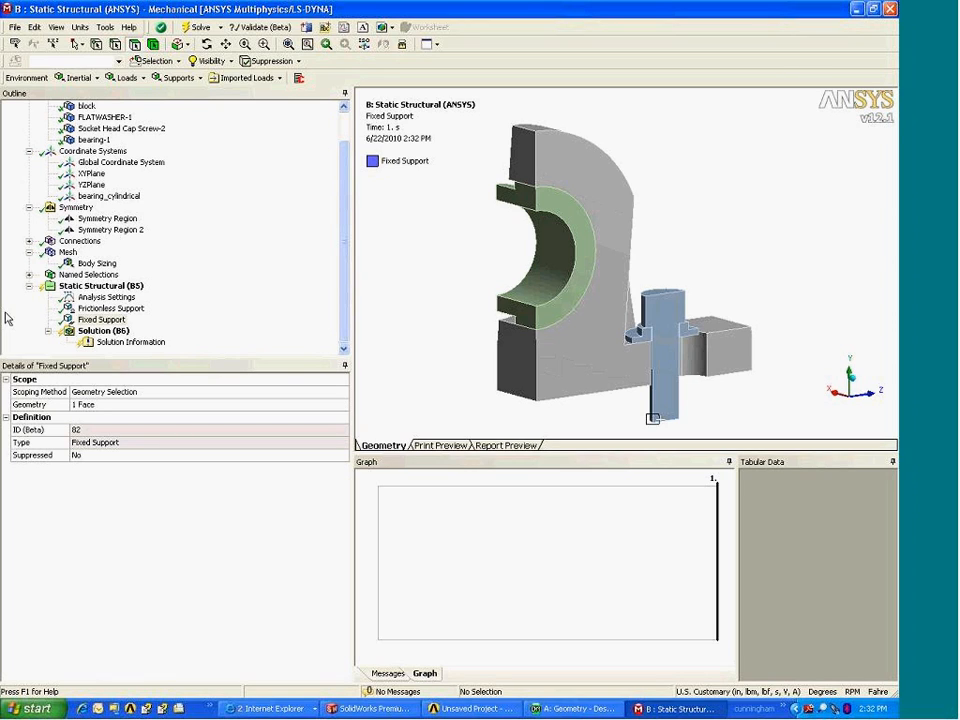
# - Set the number of steps in the Analysis Settings to 3
pyautogui.click(128, 298)
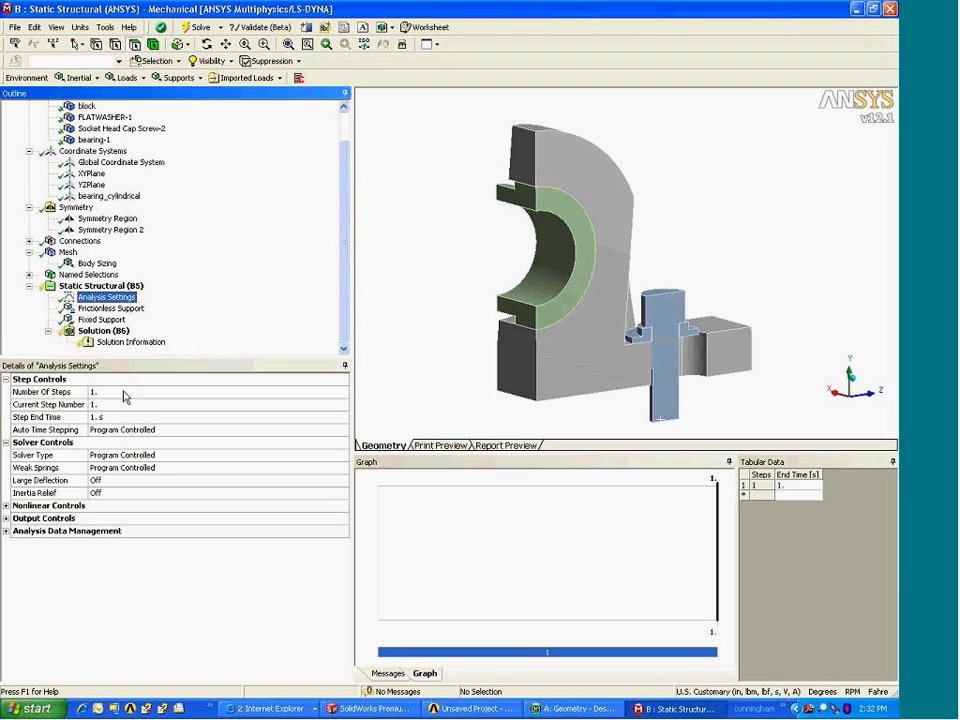
pyautogui.click(124, 391)
pyautogui.write('3')
pyautogui.press('Return')
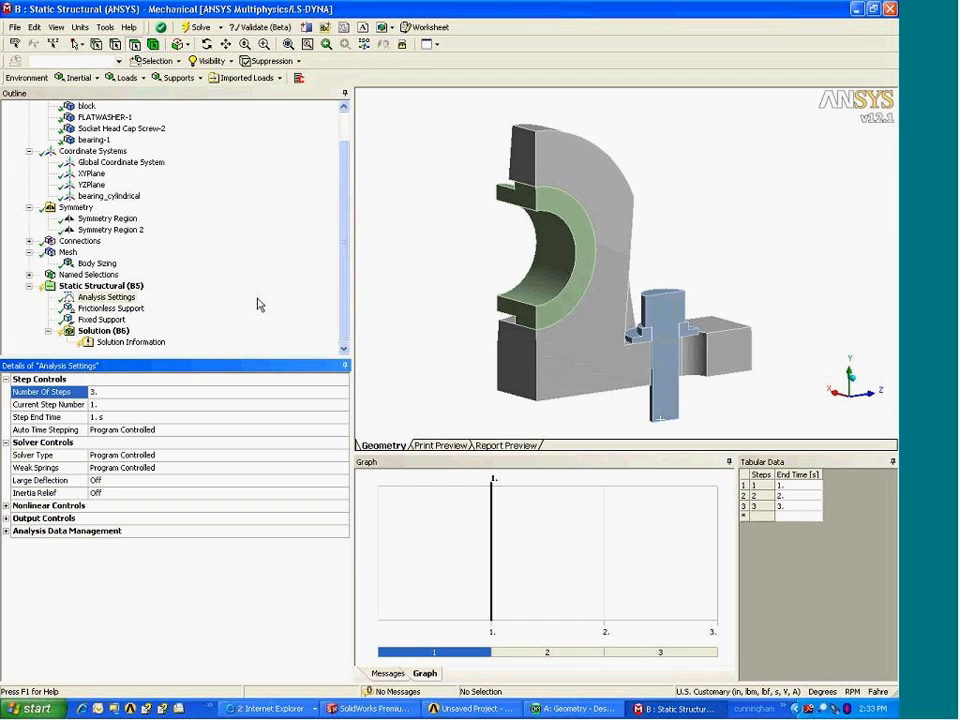
# - Add a bolt pretension load to the cylindrical shank face of the cap screw
pyautogui.rightClick(120, 286)
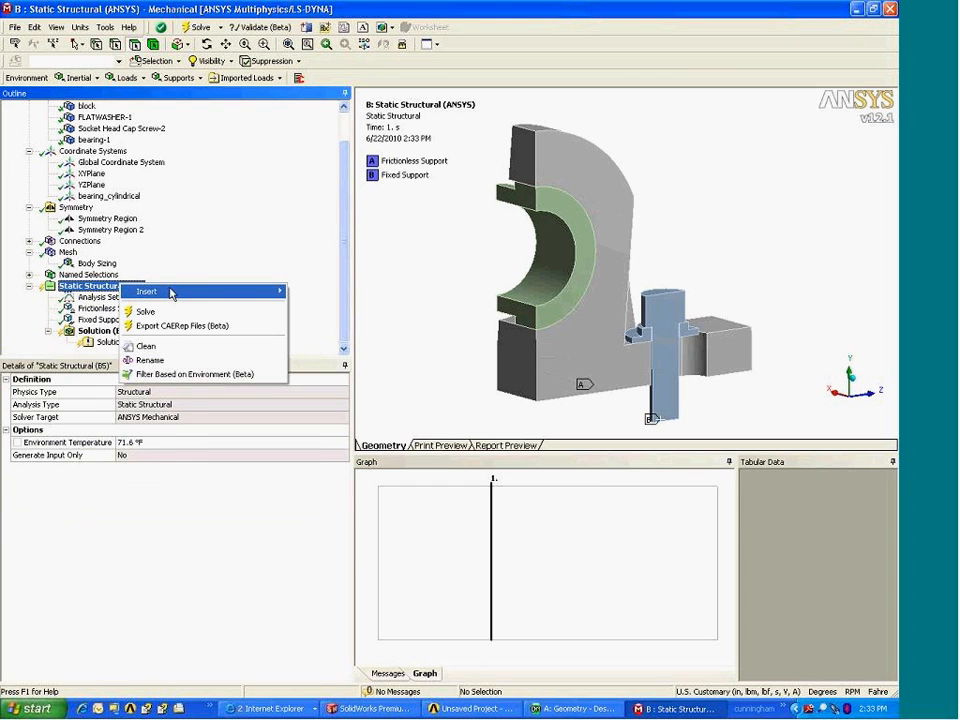
pyautogui.moveTo(170, 293)
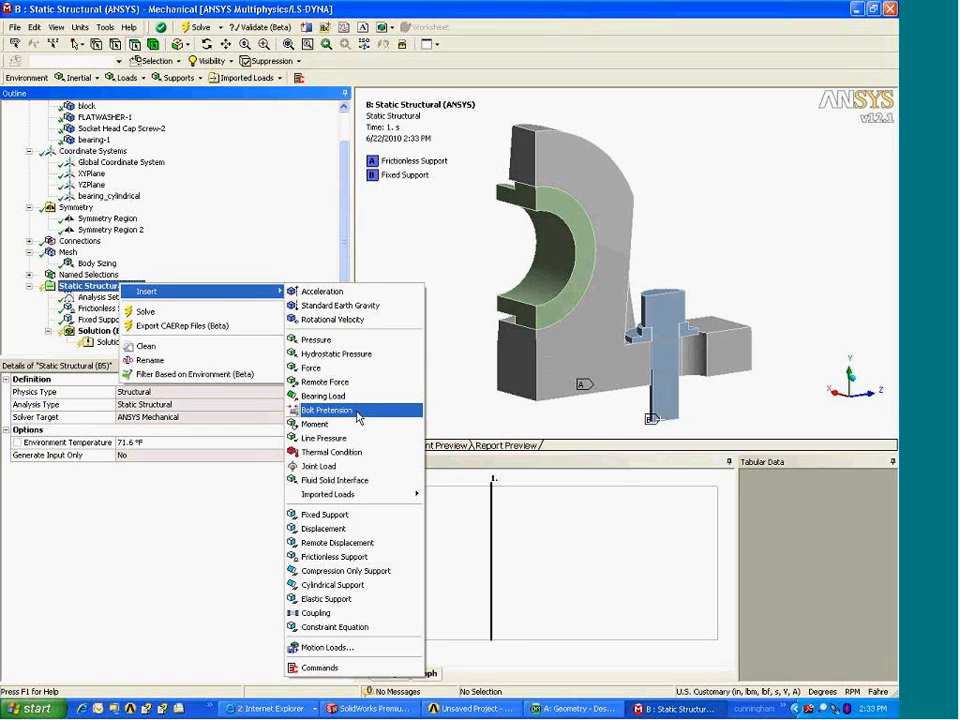
pyautogui.click(358, 416)
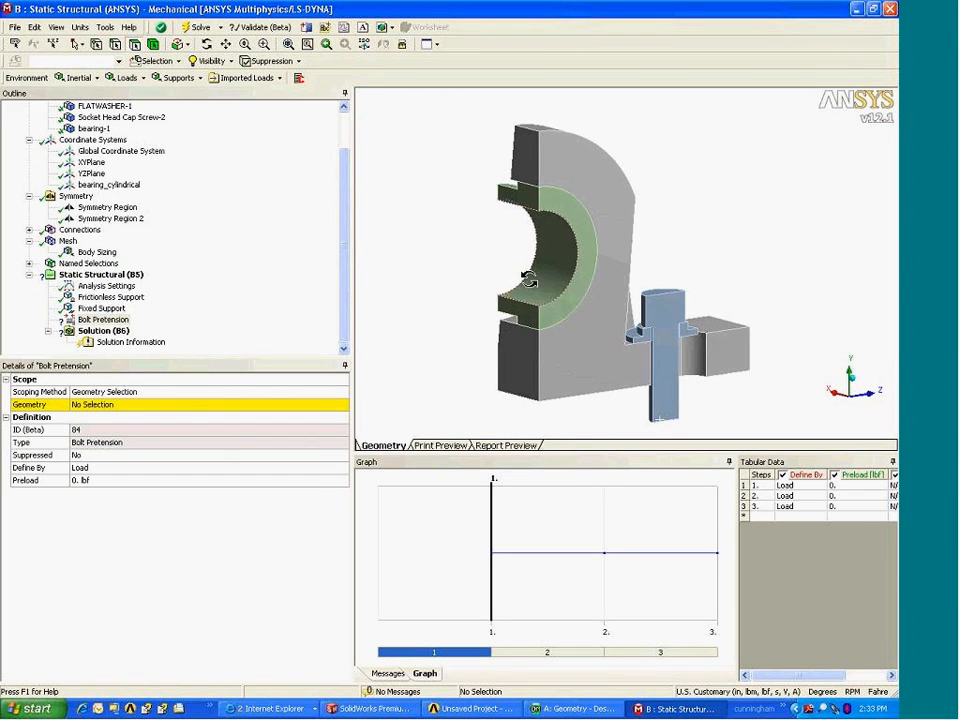
pyautogui.moveTo(521, 296); pyautogui.dragTo(578, 382, button='middle')
pyautogui.click(578, 392)
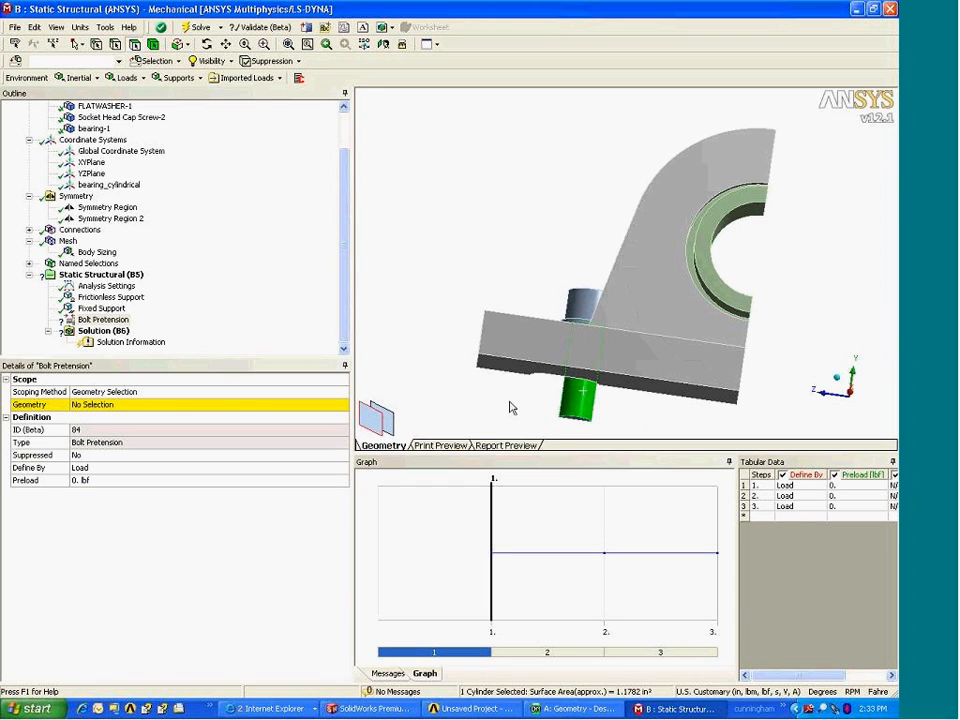
pyautogui.click(90, 405)
pyautogui.click(89, 406)
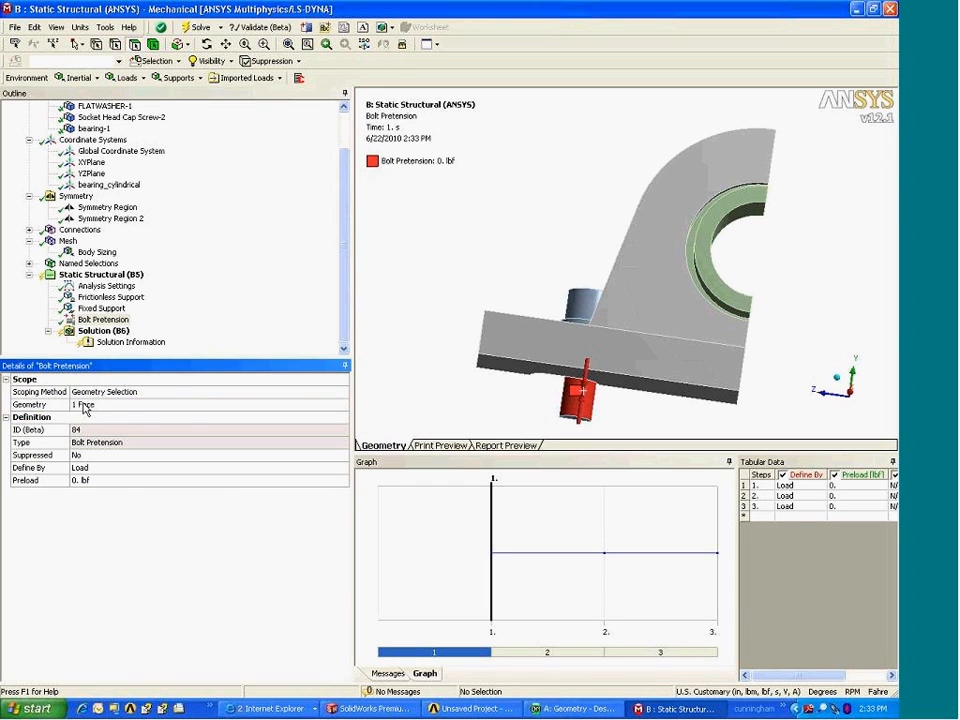
# - Widen the bolt pretension's tabular data and define load step 1 as Open
pyautogui.moveTo(736, 553); pyautogui.dragTo(598, 552)
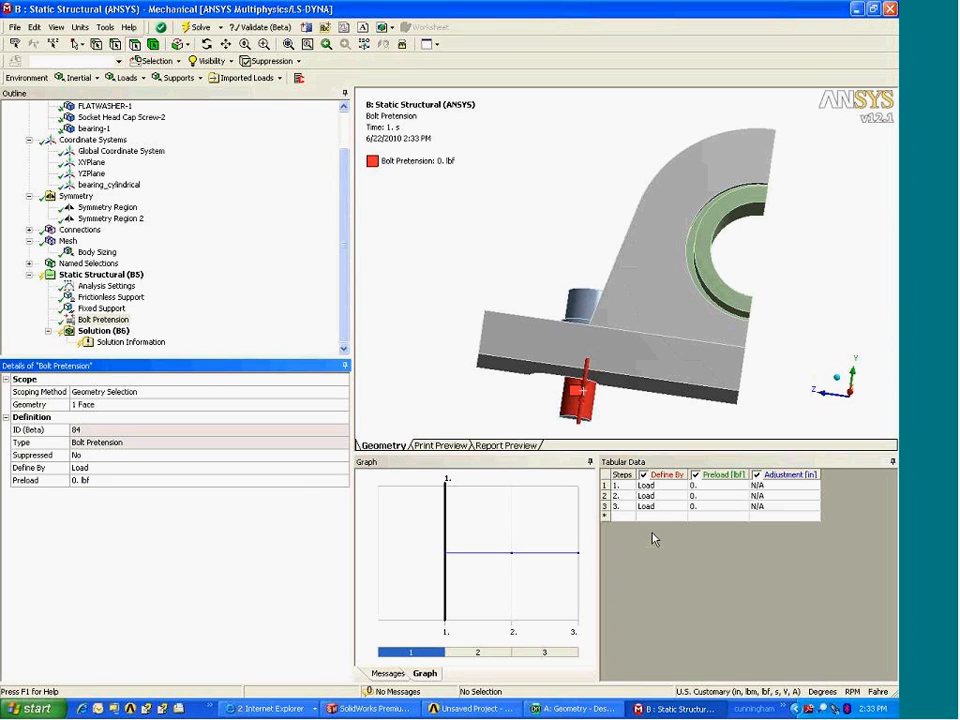
pyautogui.click(662, 486)
pyautogui.click(676, 488)
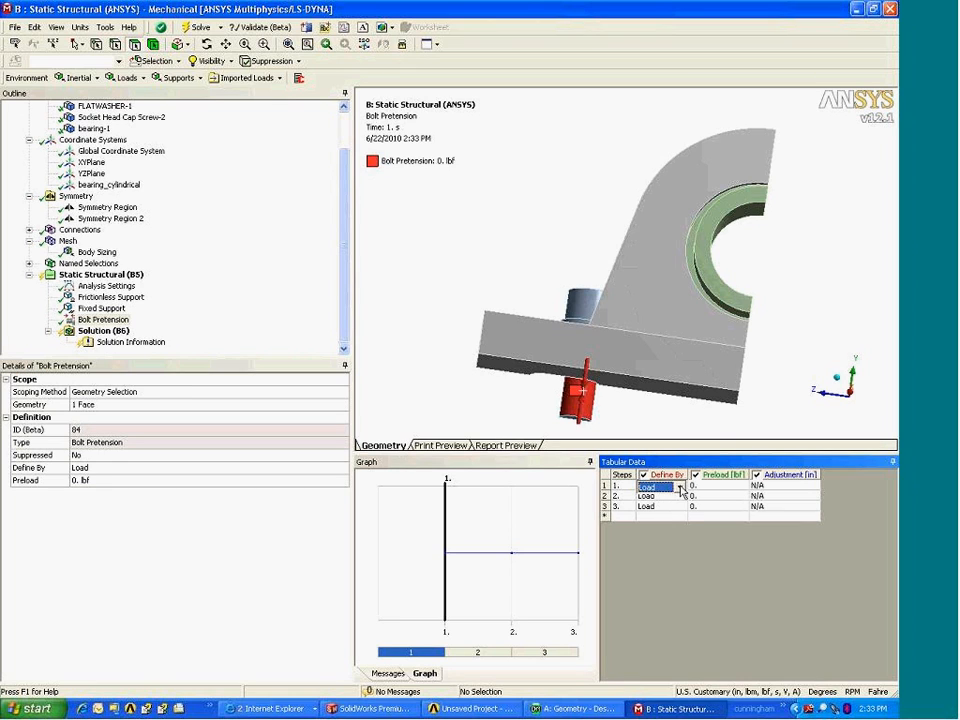
pyautogui.click(680, 487)
pyautogui.click(681, 507)
pyautogui.click(681, 507)
pyautogui.click(662, 501)
# - Set the bolt pretension to a 100 lbf preload in step 2 and to Lock in step 3
pyautogui.click(716, 496)
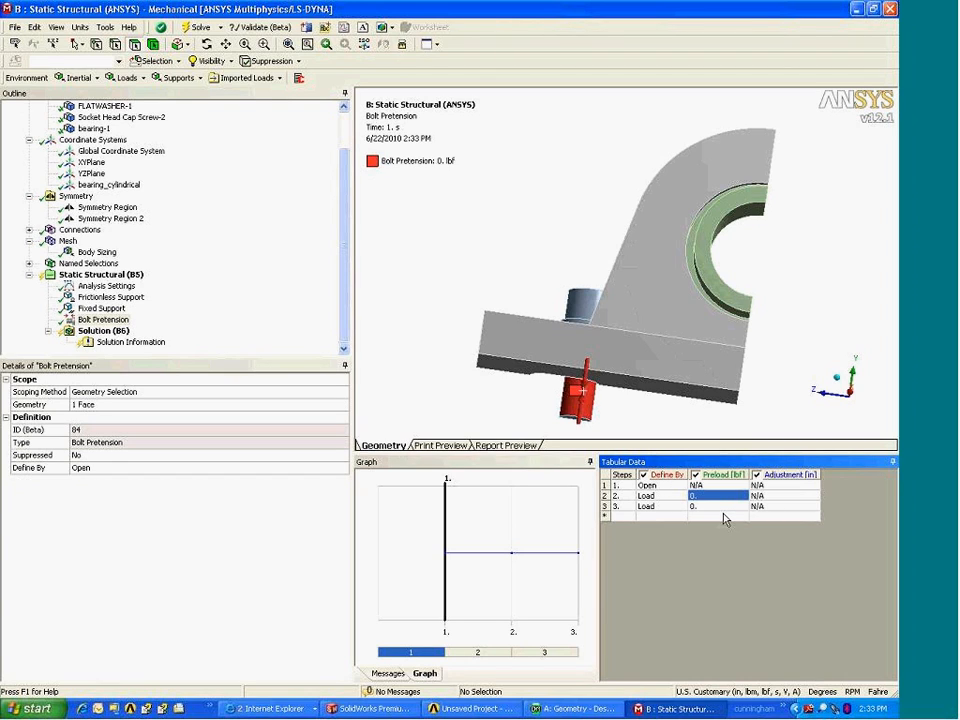
pyautogui.write('100')
pyautogui.press('Tab')
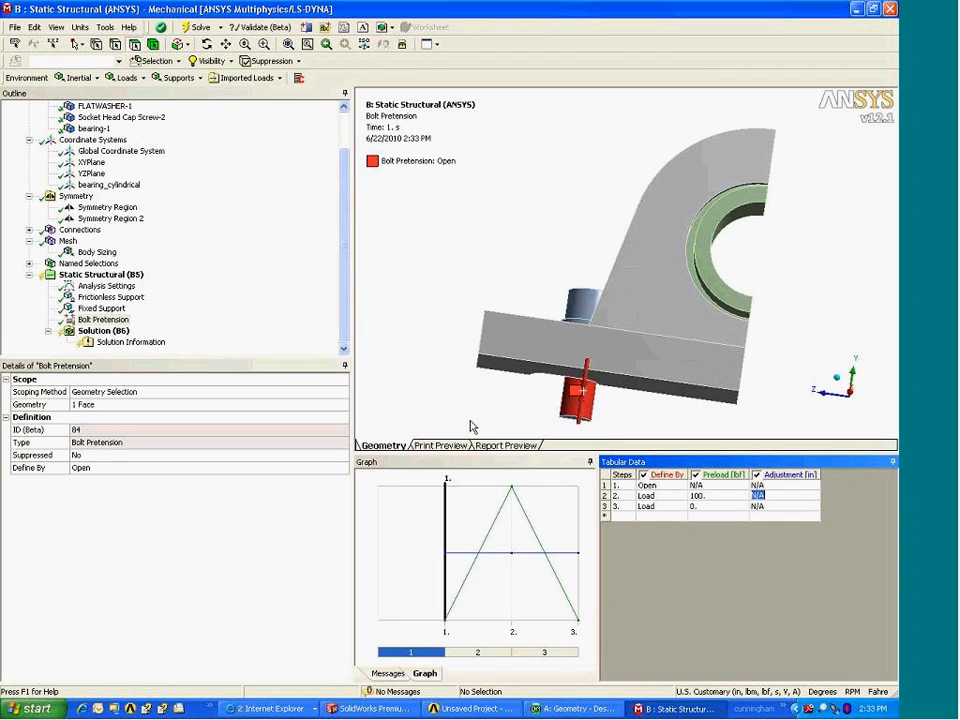
pyautogui.click(675, 507)
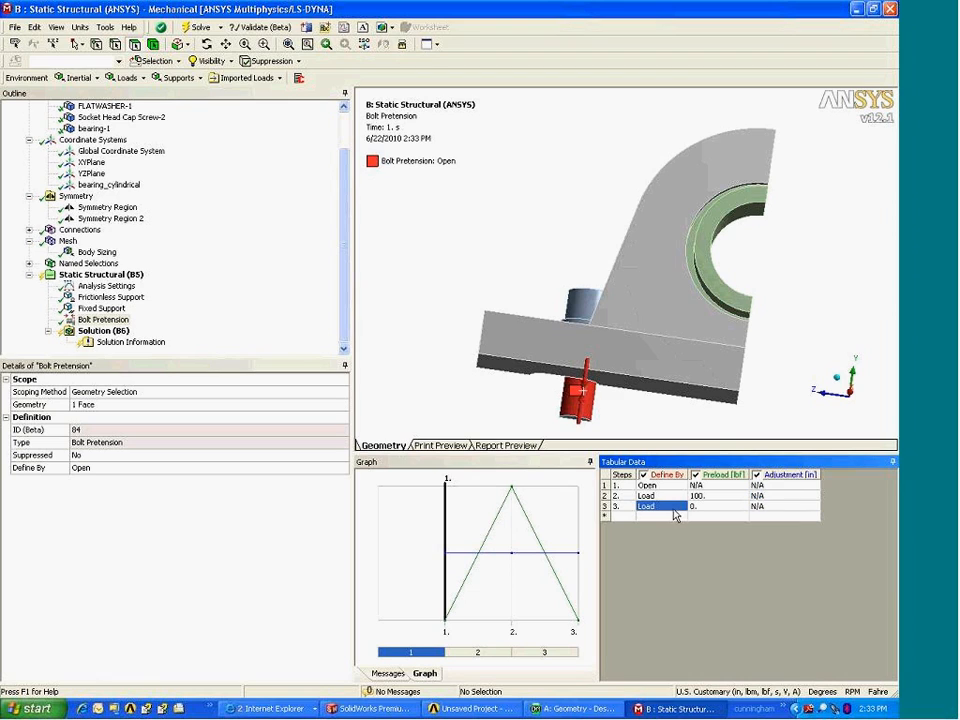
pyautogui.click(680, 508)
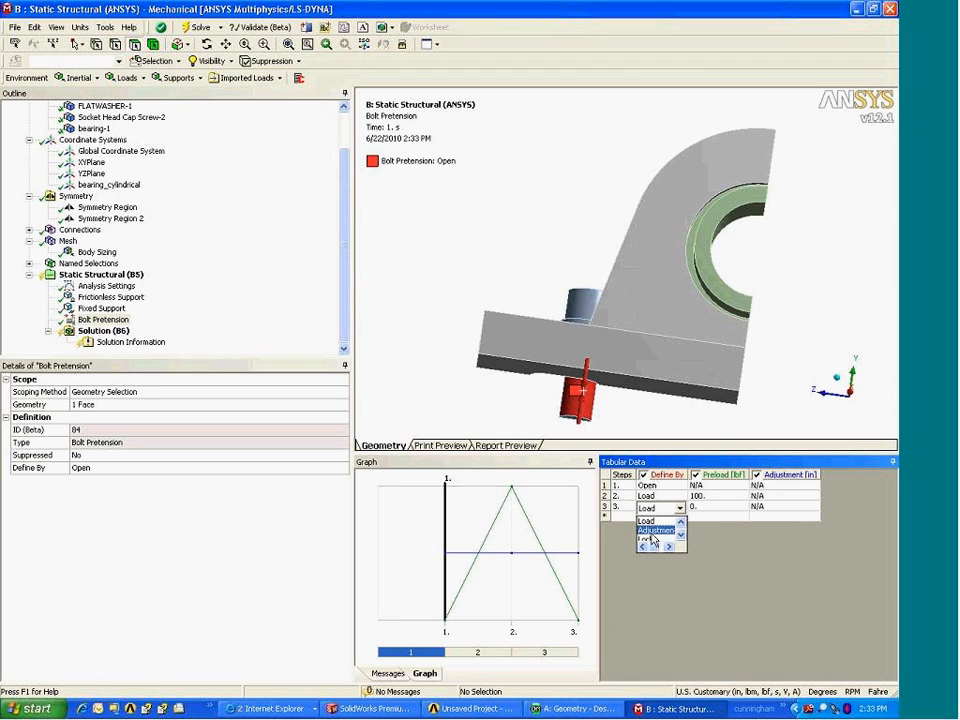
pyautogui.click(646, 521)
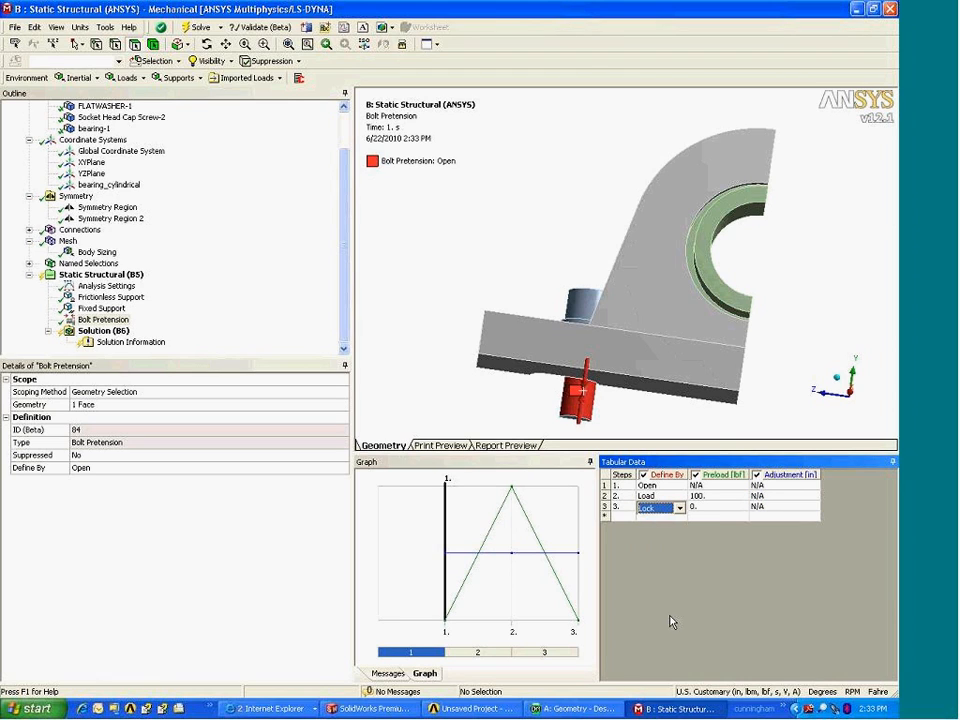
pyautogui.click(721, 553)
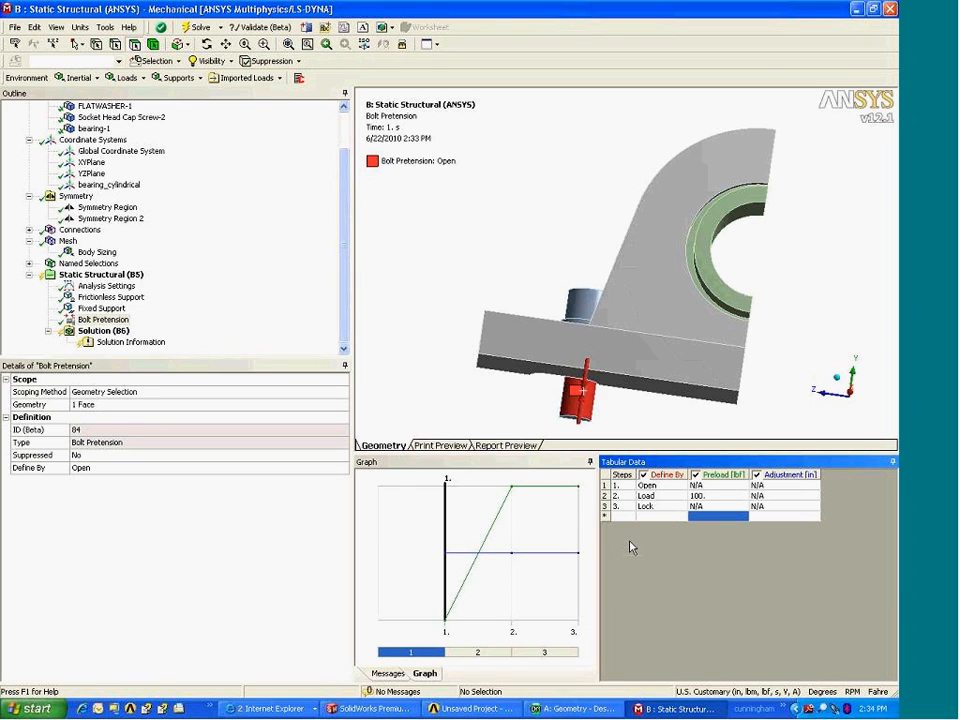
# - Insert a bearing load on the inner cylindrical face of the bearing
pyautogui.moveTo(664, 343); pyautogui.dragTo(663, 378, button='middle')
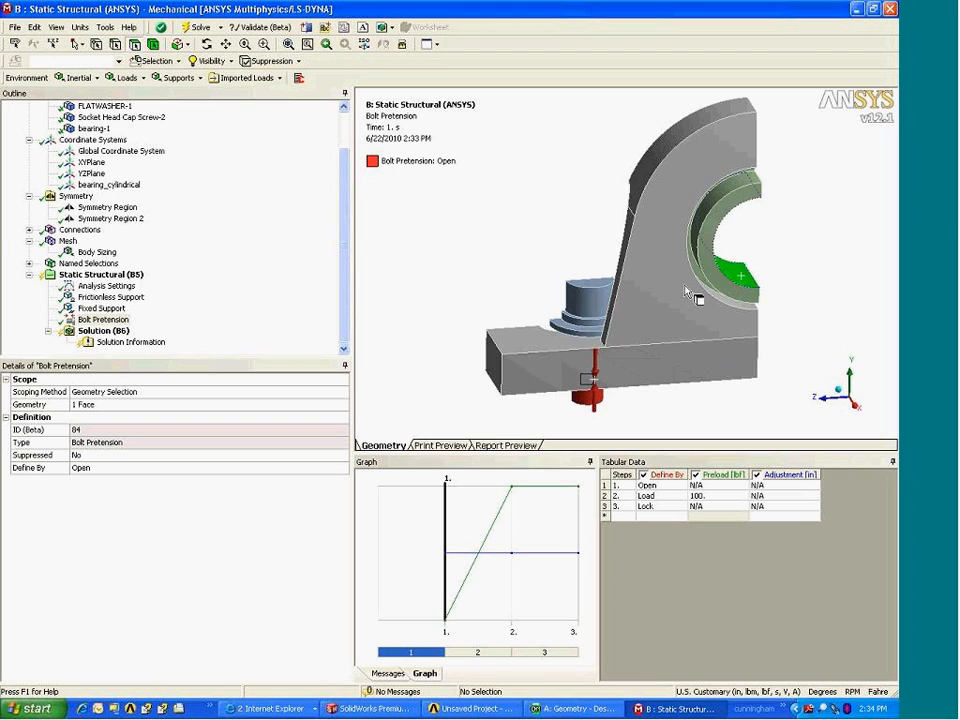
pyautogui.moveTo(609, 271); pyautogui.dragTo(602, 271, button='middle')
pyautogui.click(104, 278)
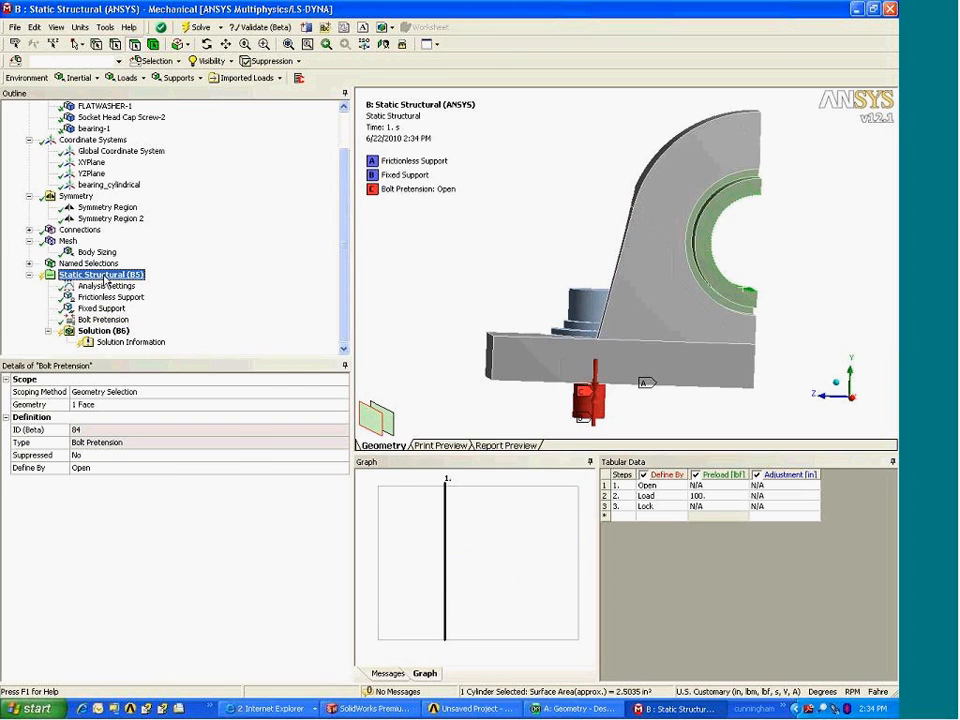
pyautogui.rightClick(104, 278)
pyautogui.moveTo(230, 281)
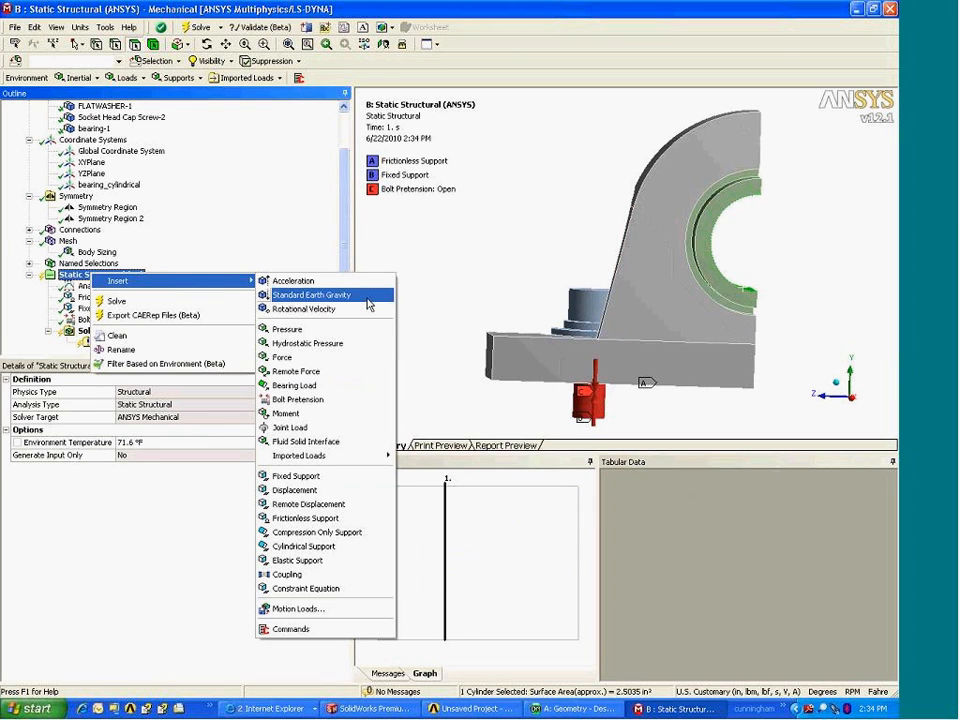
pyautogui.click(317, 387)
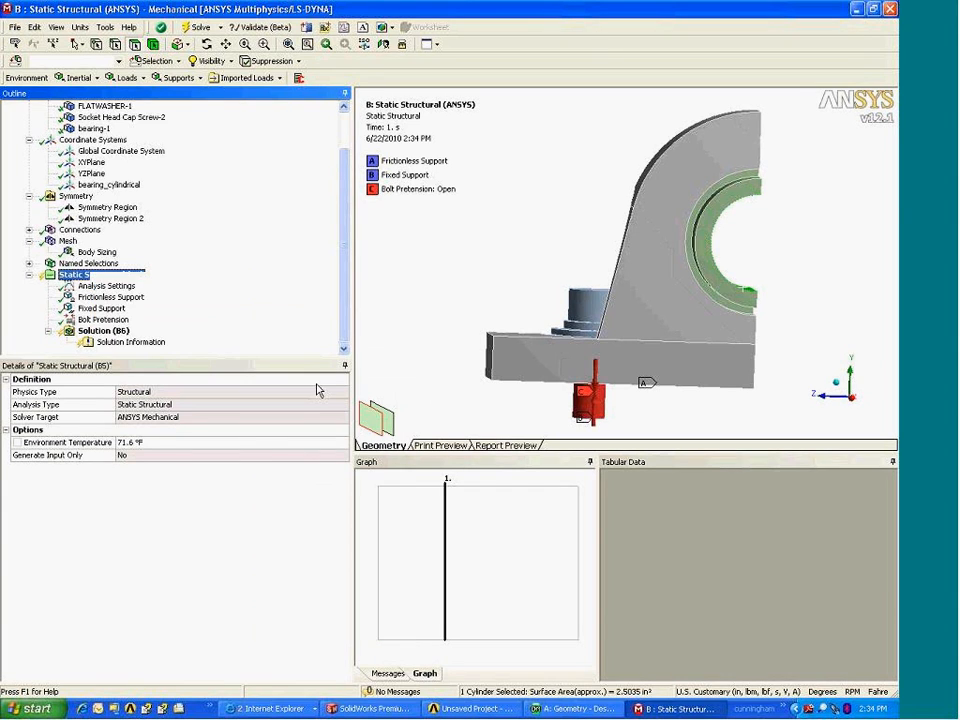
# - Define the bearing load on the bearing's inner face by components in the global coordinate system
pyautogui.moveTo(690, 221); pyautogui.dragTo(465, 234, button='middle')
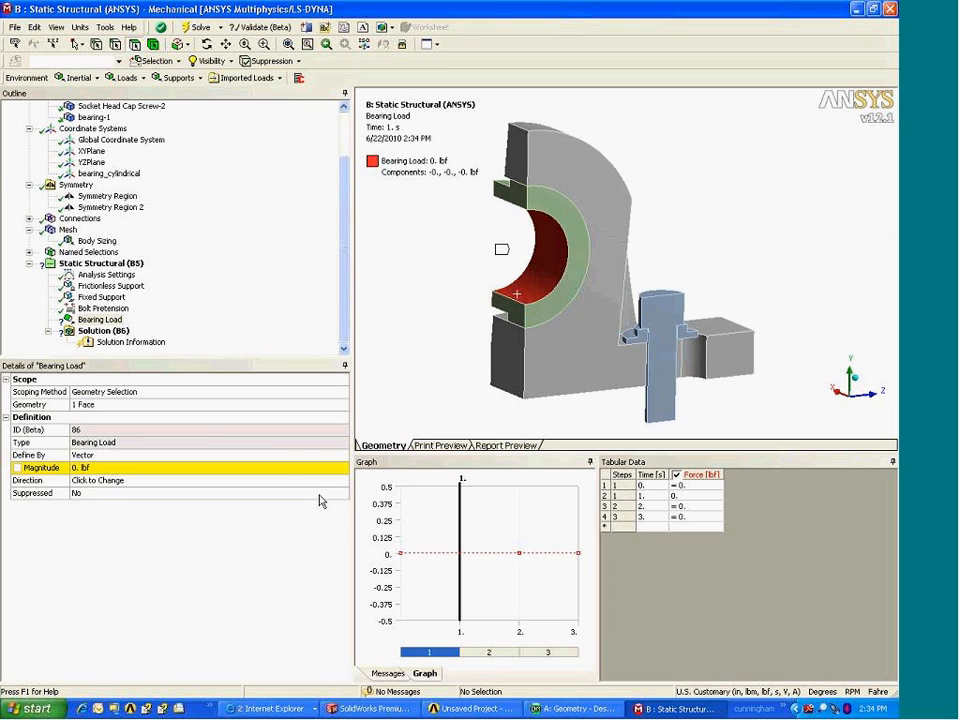
pyautogui.click(318, 460)
pyautogui.click(318, 460)
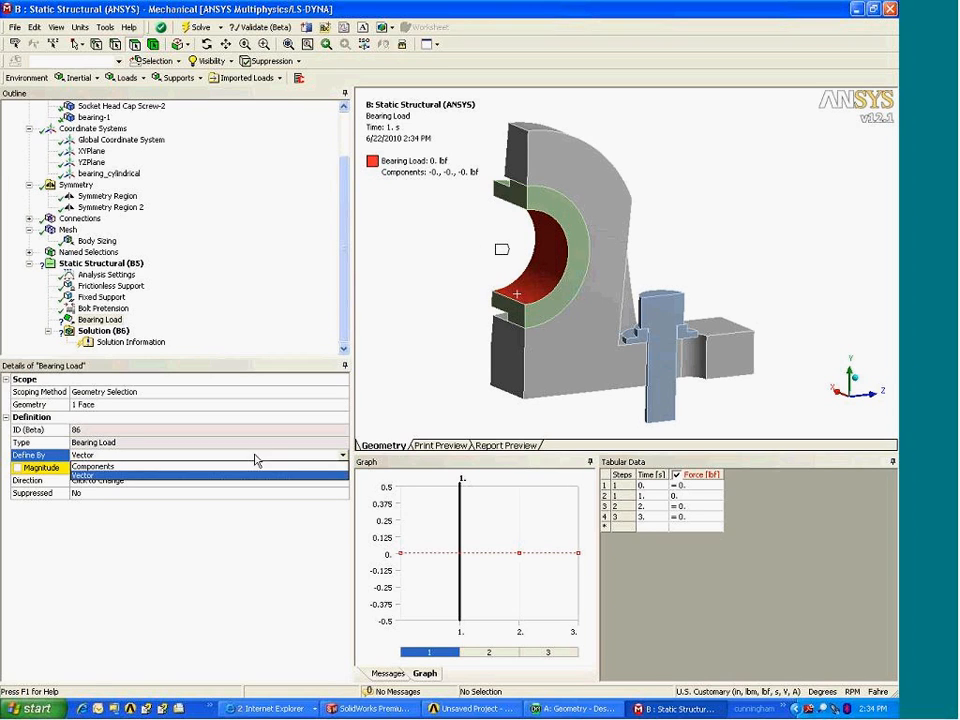
pyautogui.click(164, 471)
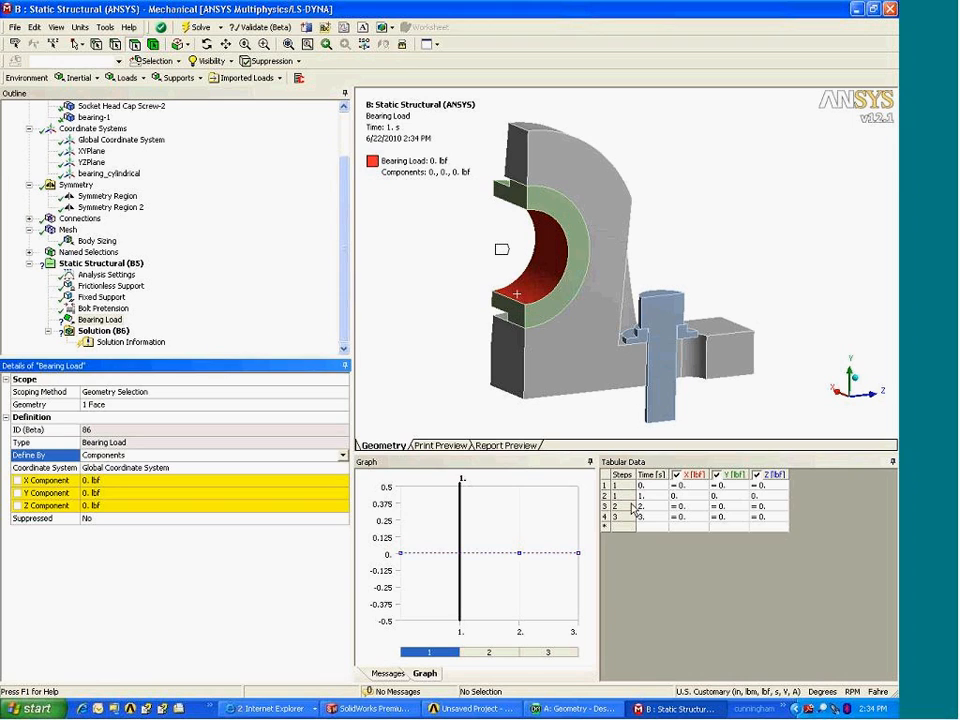
# - Set the bearing load's Y component to 100 lbf in load step 3 and 0 lbf in load step 2
pyautogui.click(729, 516)
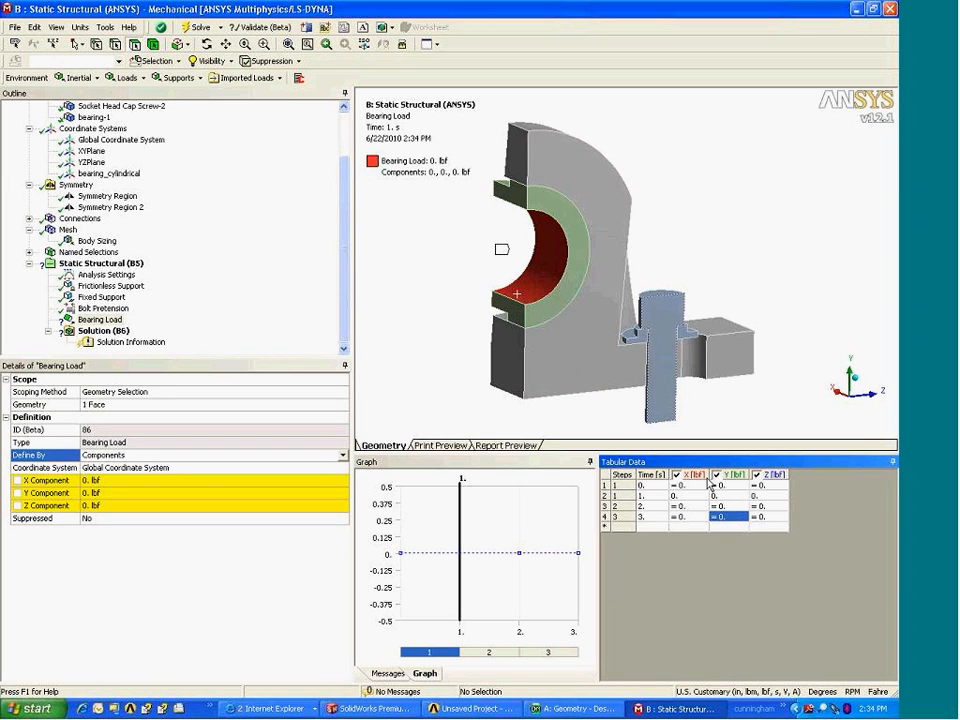
pyautogui.write('100')
pyautogui.press('Tab')
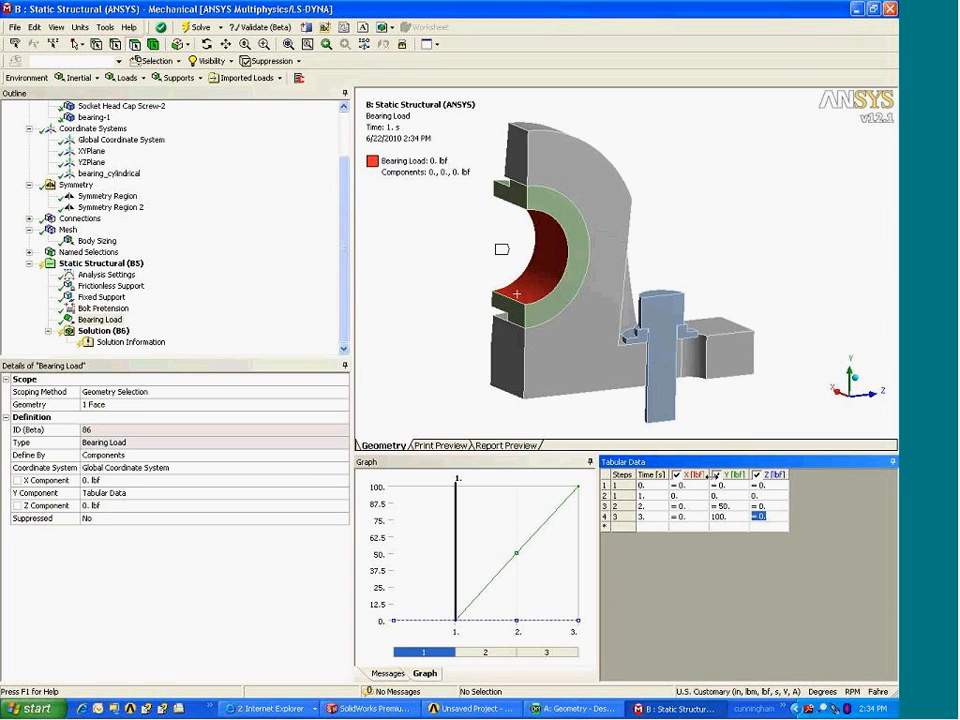
pyautogui.click(728, 506)
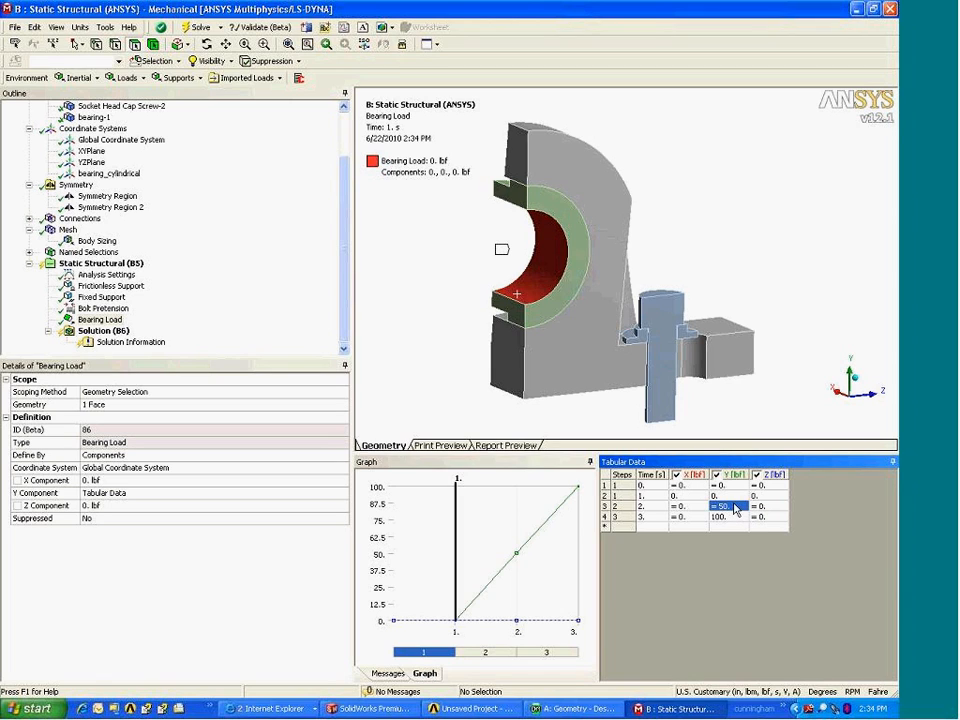
pyautogui.write('0')
pyautogui.press('Tab')
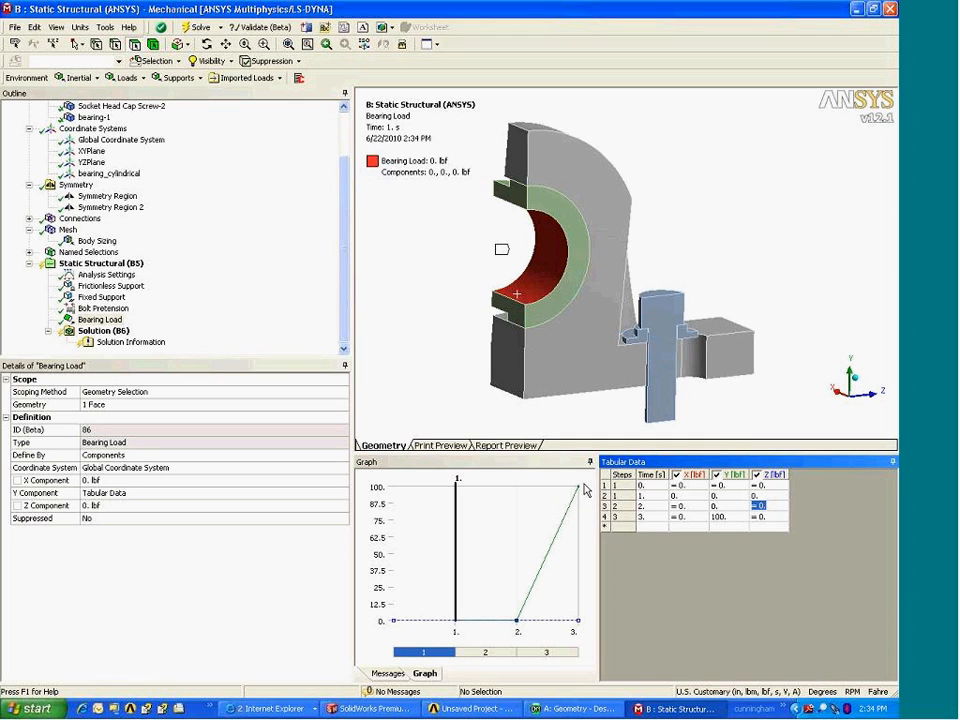
# - Insert a directional deformation result under the solution and rename it "radial deformation"
pyautogui.moveTo(559, 356); pyautogui.dragTo(572, 238, button='middle')
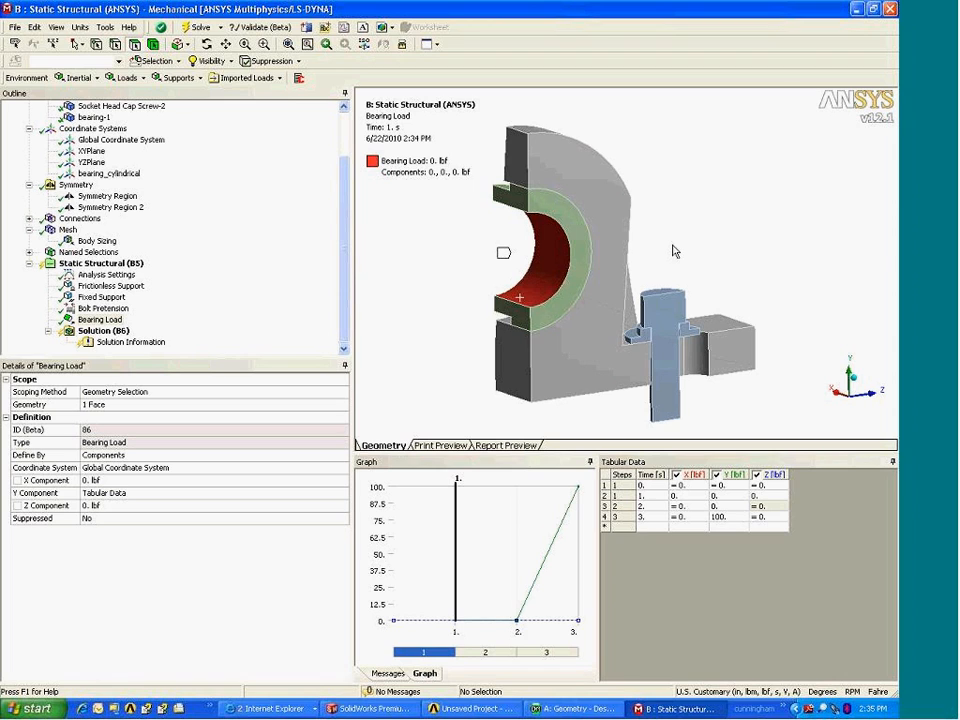
pyautogui.keyDown('ctrl'); pyautogui.moveTo(686, 263); pyautogui.dragTo(710, 264, button='middle'); pyautogui.keyUp('ctrl')
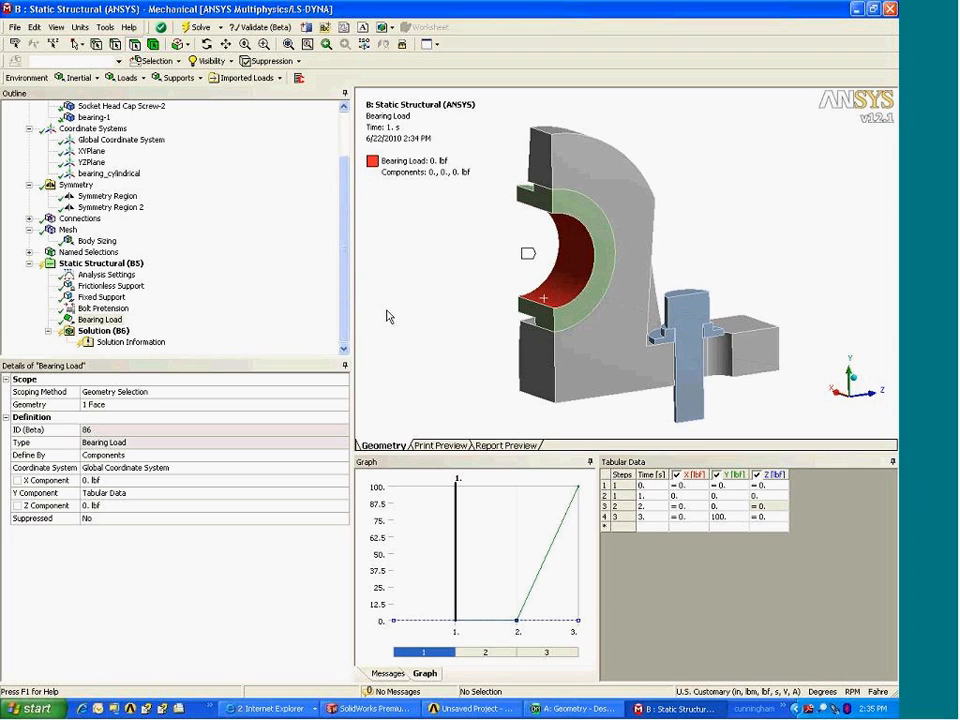
pyautogui.click(102, 332)
pyautogui.rightClick(102, 332)
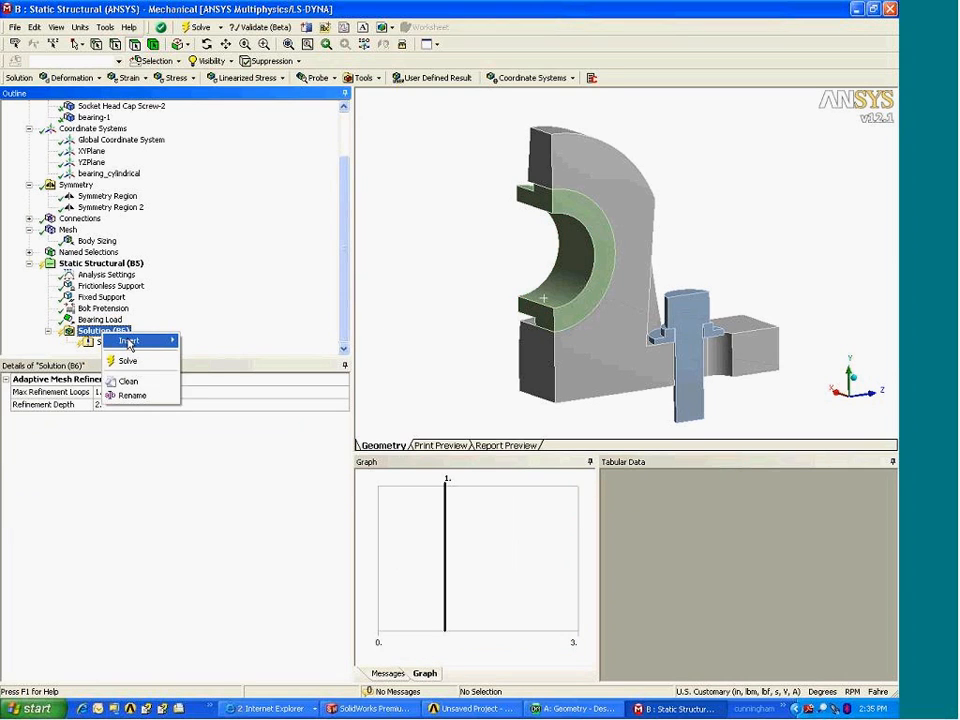
pyautogui.moveTo(150, 342)
pyautogui.moveTo(240, 355)
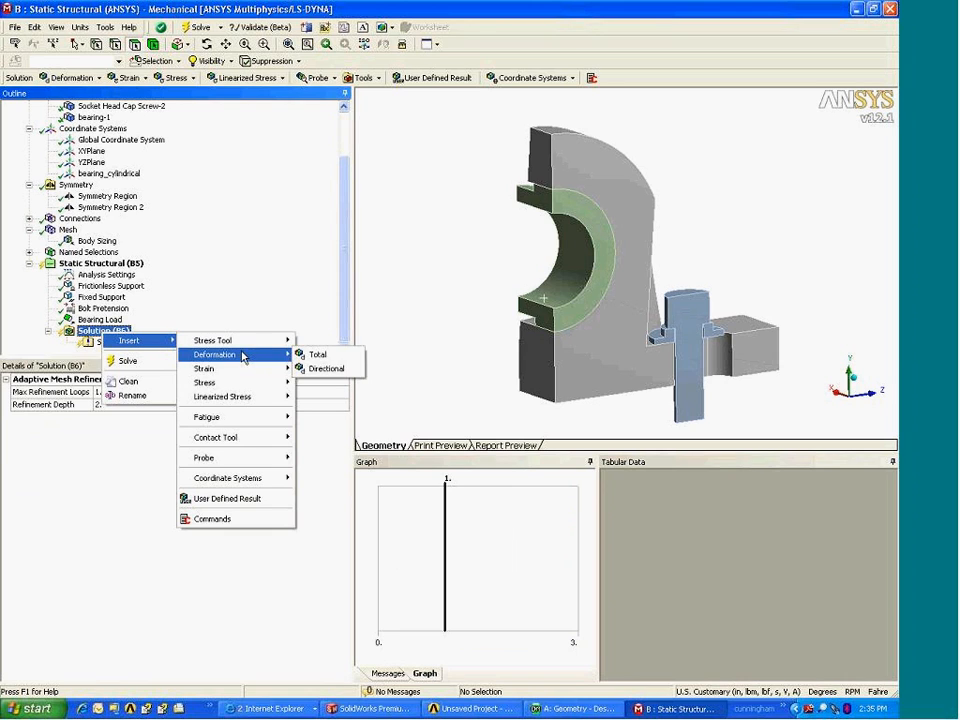
pyautogui.click(333, 369)
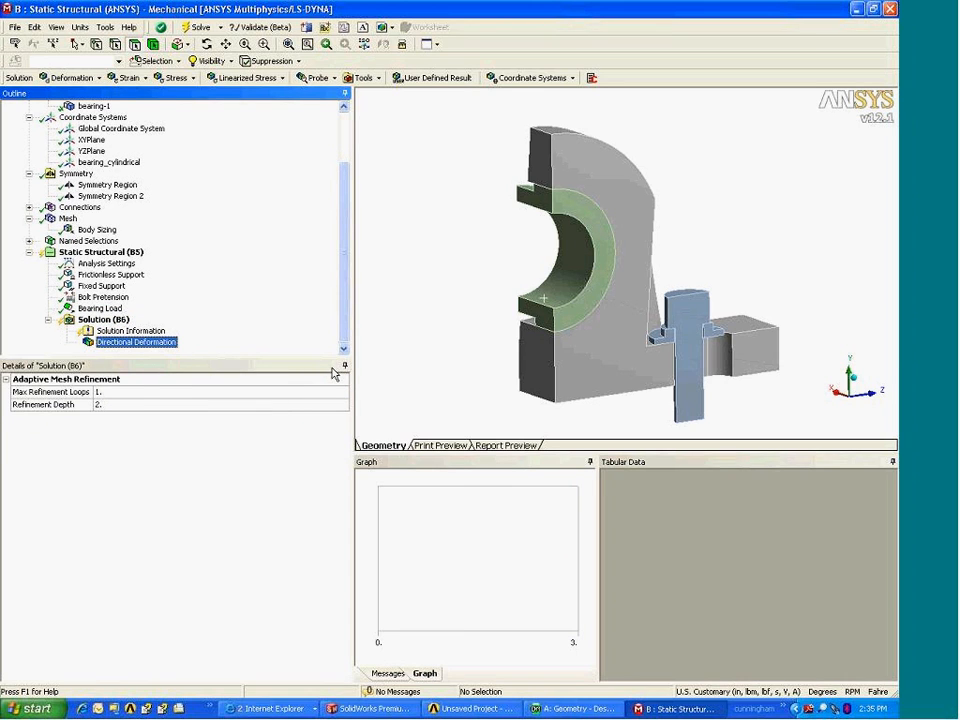
pyautogui.rightClick(163, 344)
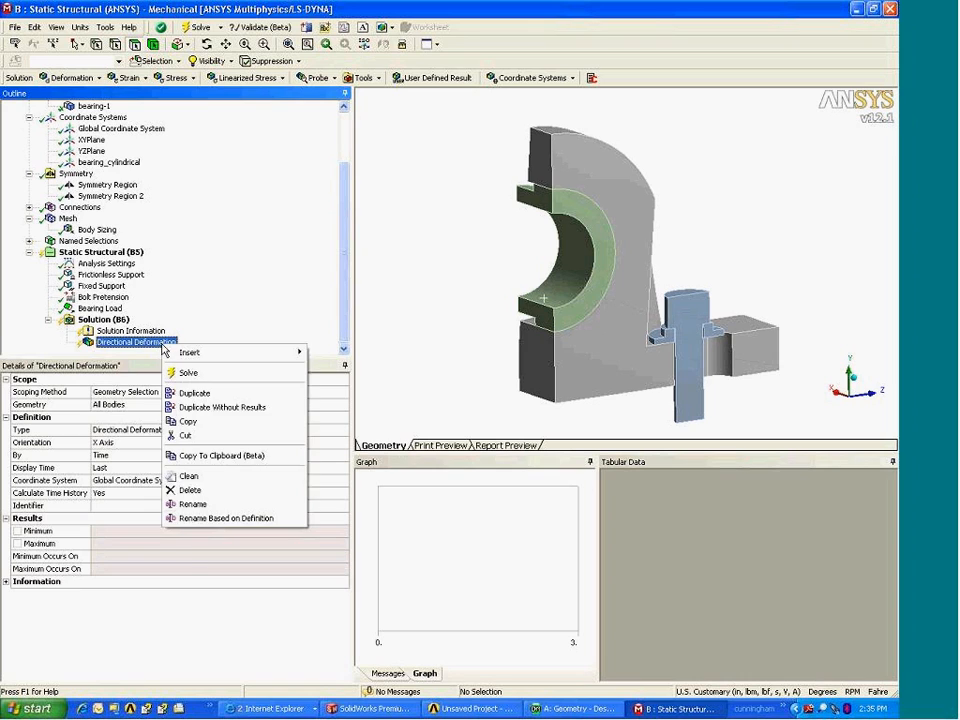
pyautogui.click(200, 504)
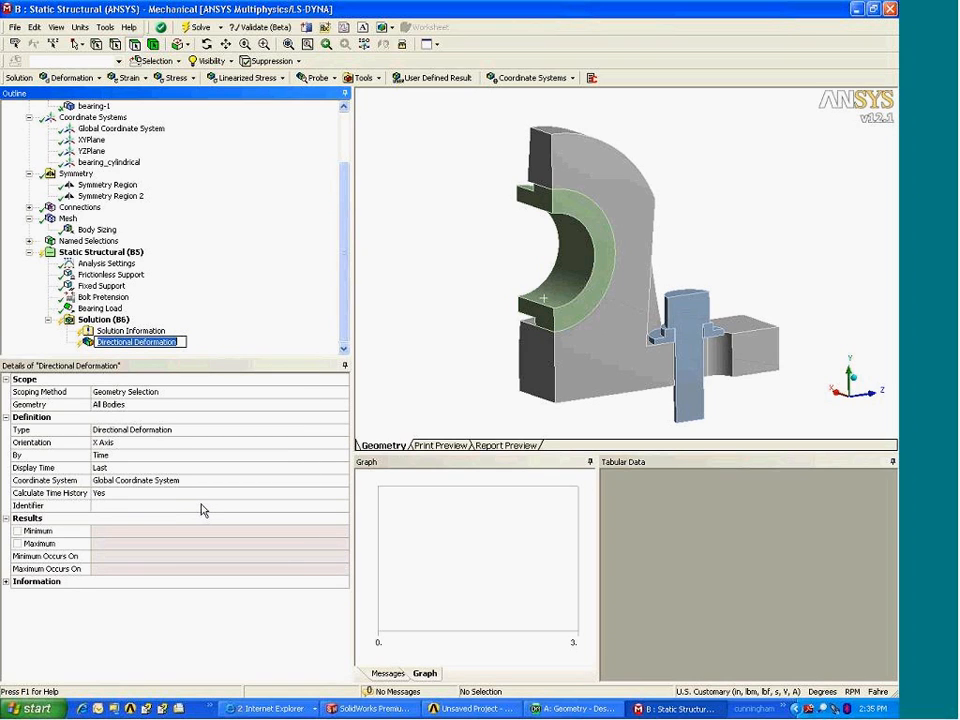
pyautogui.write('radial deformation')
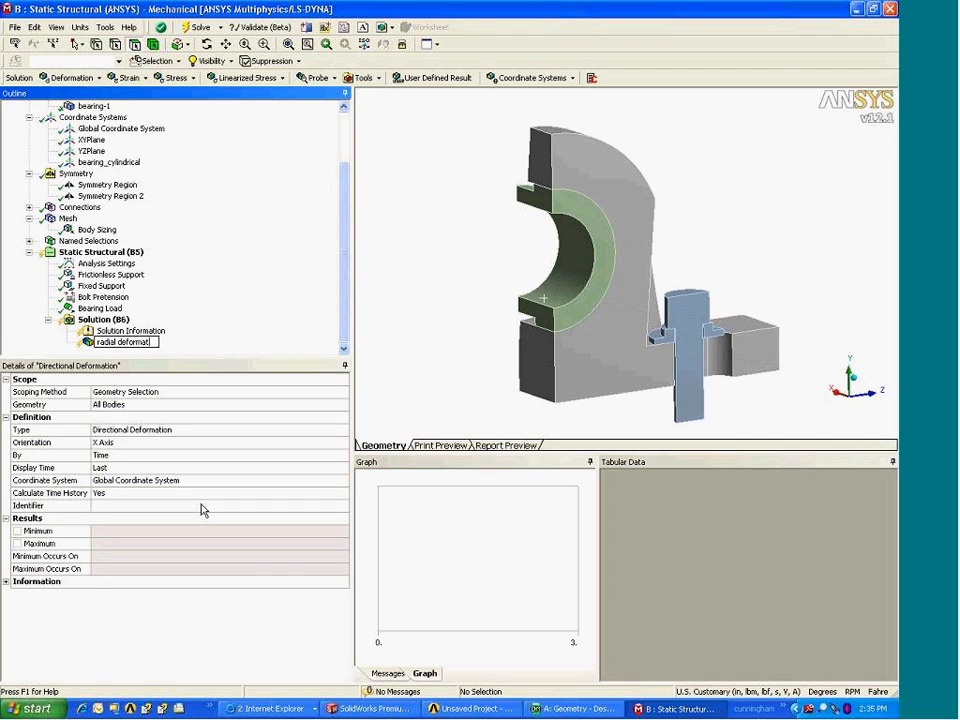
pyautogui.press('Return')
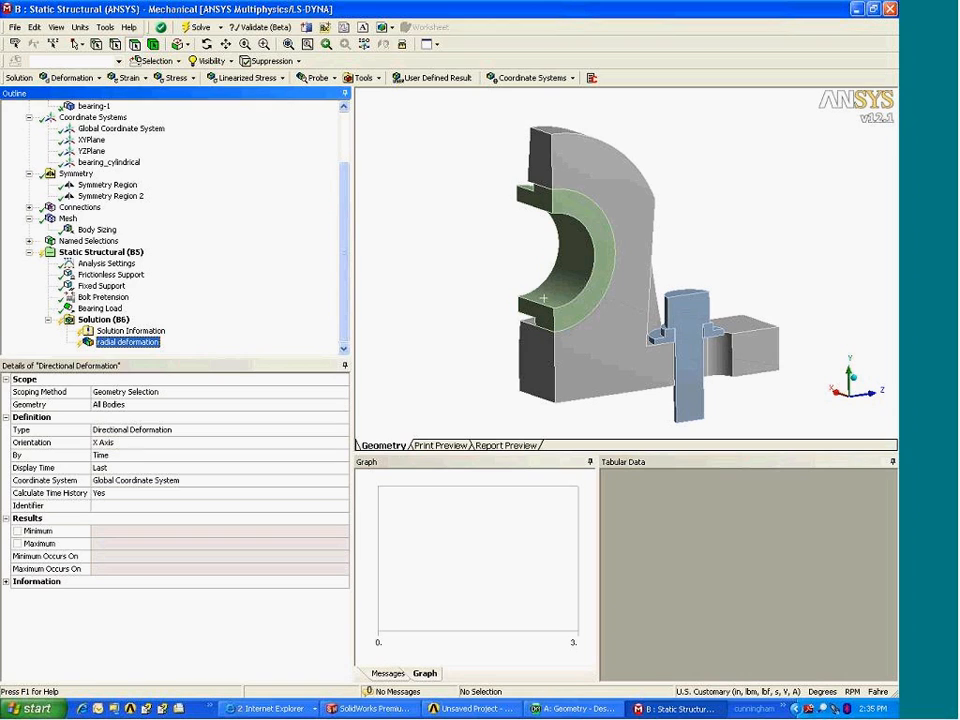
# - Set the radial deformation result's coordinate system to bearing_cylindrical
pyautogui.click(180, 480)
pyautogui.click(343, 480)
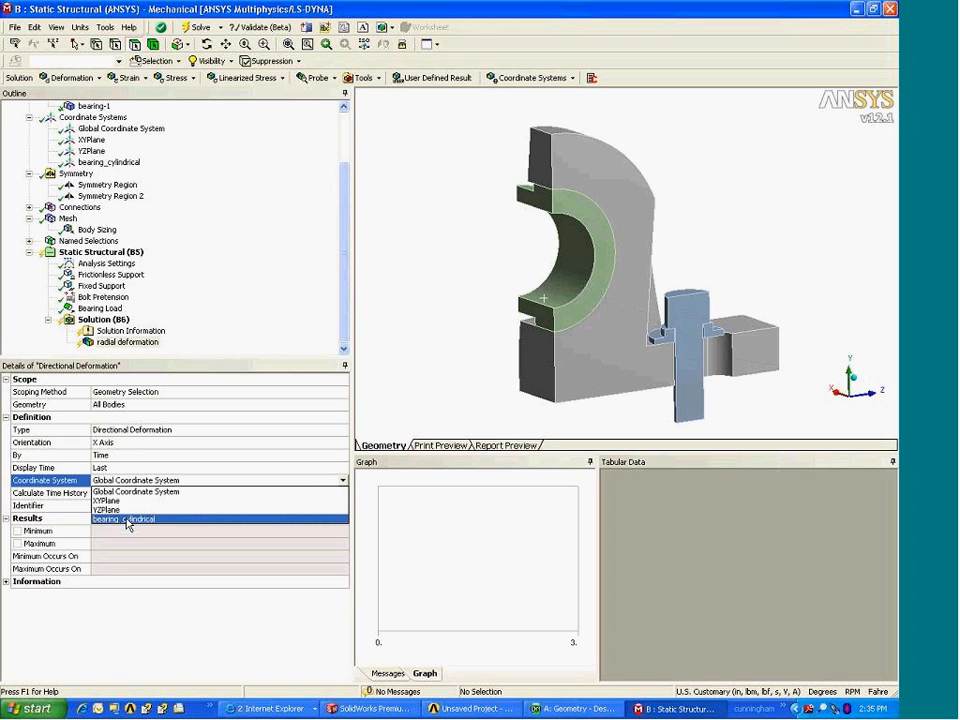
pyautogui.click(128, 520)
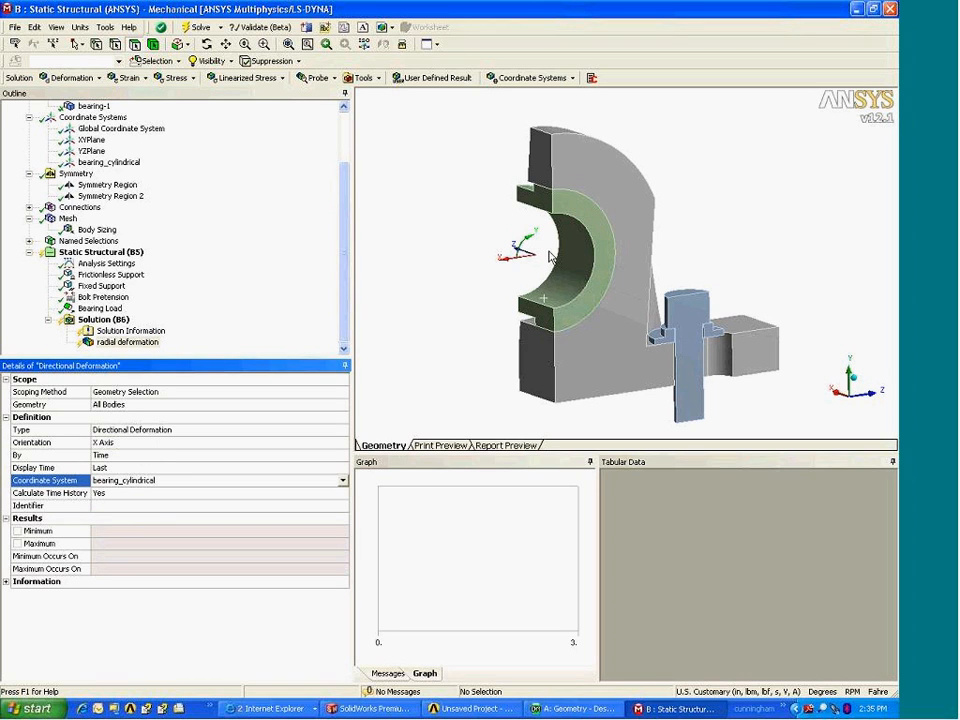
# - Insert a normal stress result under the solution and orient it along the Y Axis
pyautogui.rightClick(120, 320)
pyautogui.moveTo(141, 333)
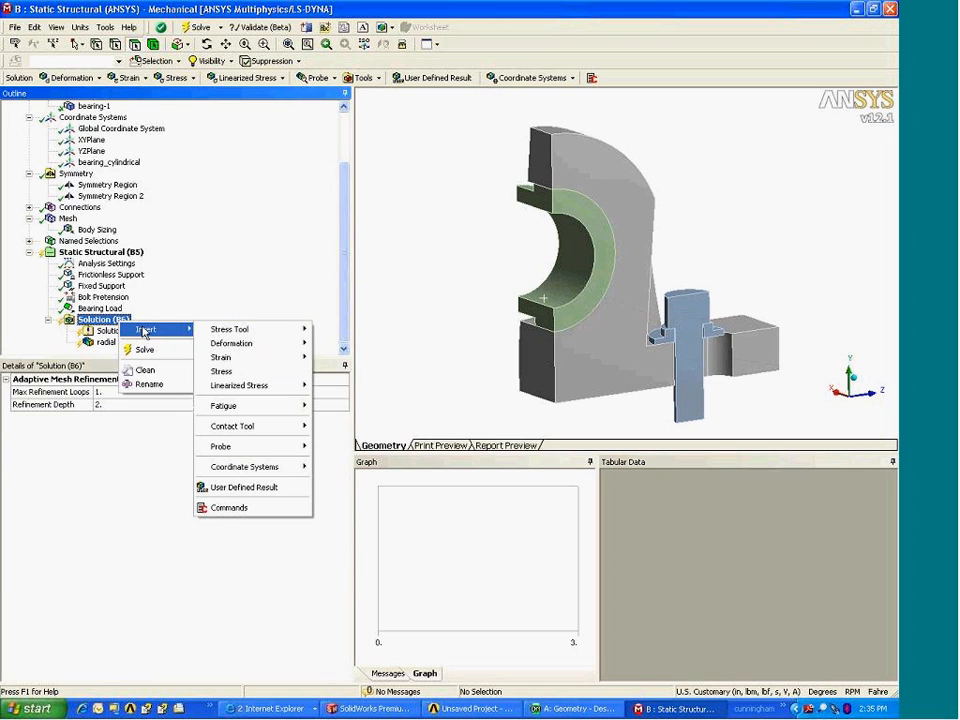
pyautogui.moveTo(250, 373)
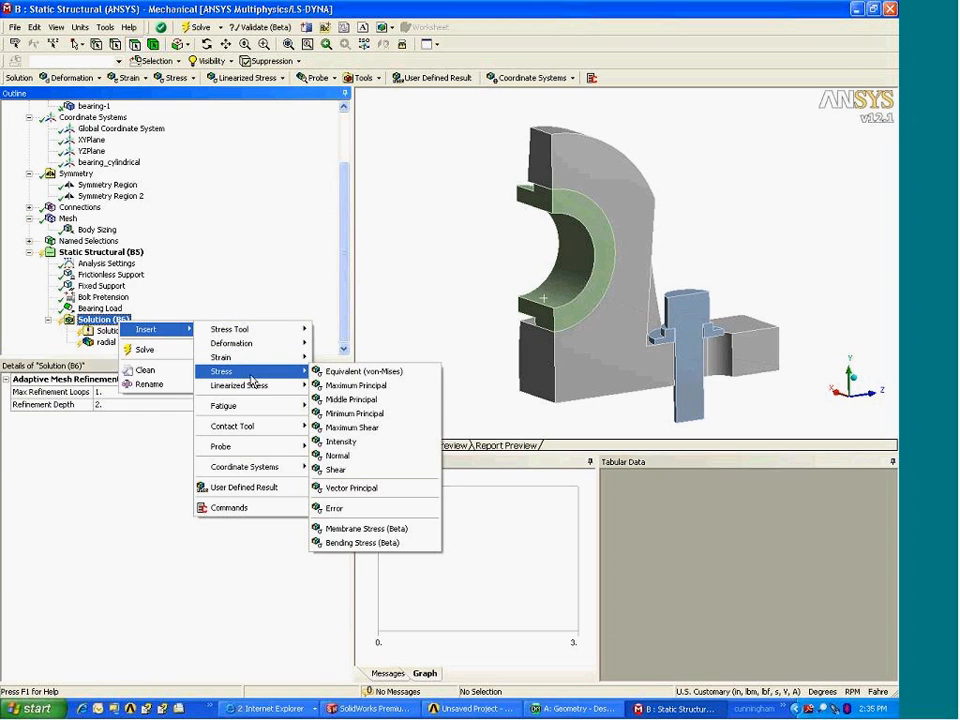
pyautogui.click(376, 456)
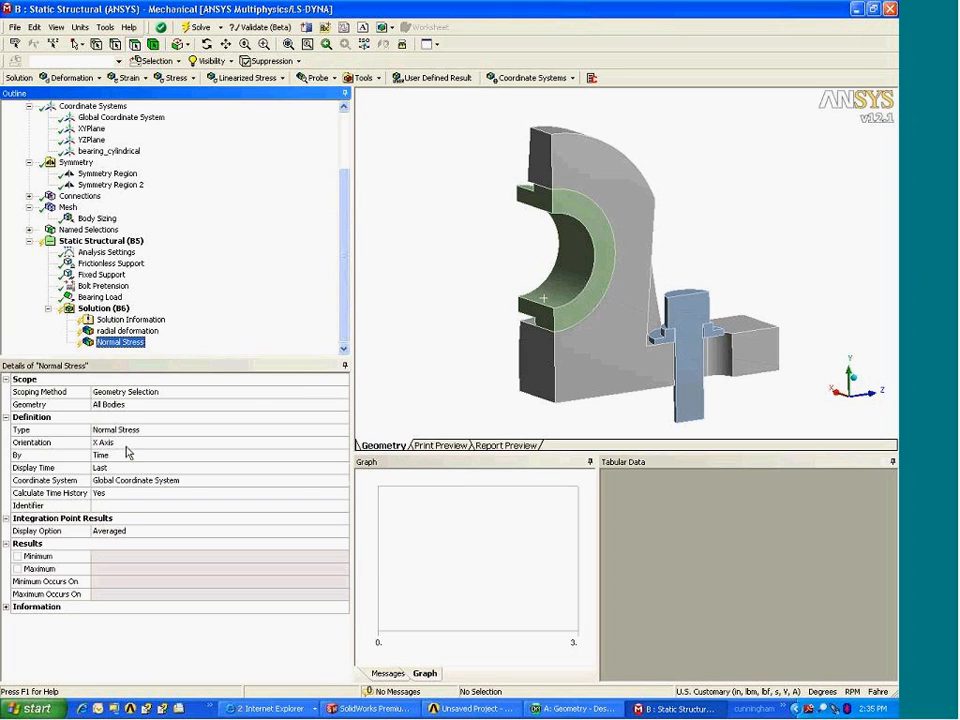
pyautogui.click(339, 444)
pyautogui.click(342, 442)
pyautogui.click(127, 464)
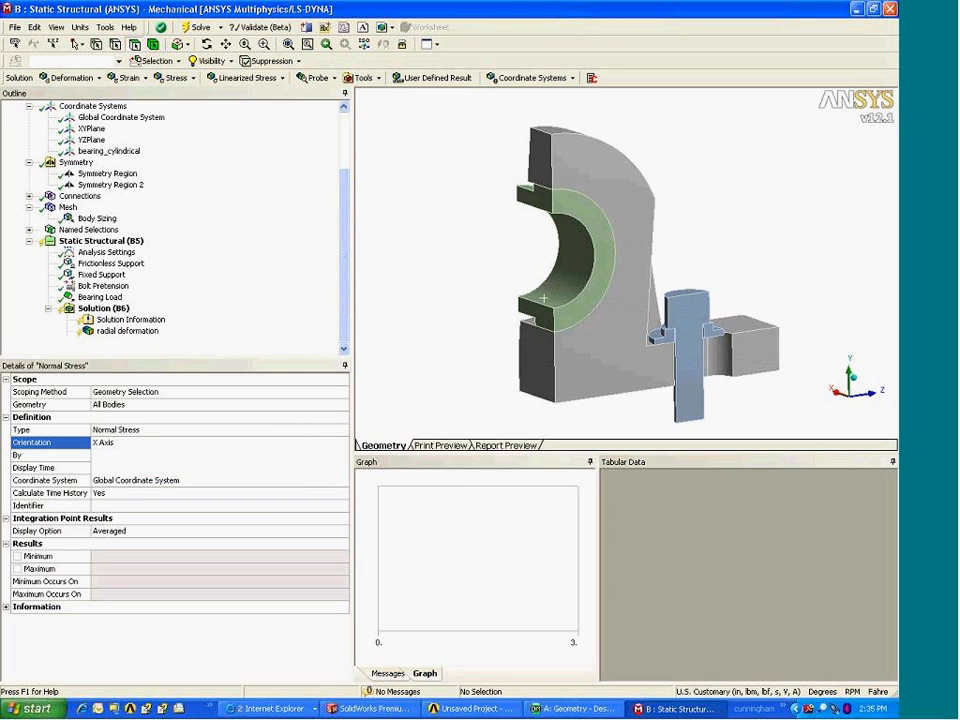
# - Set the normal stress result's coordinate system to bearing_cylindrical and rename the result "hoop stress"
pyautogui.click(333, 484)
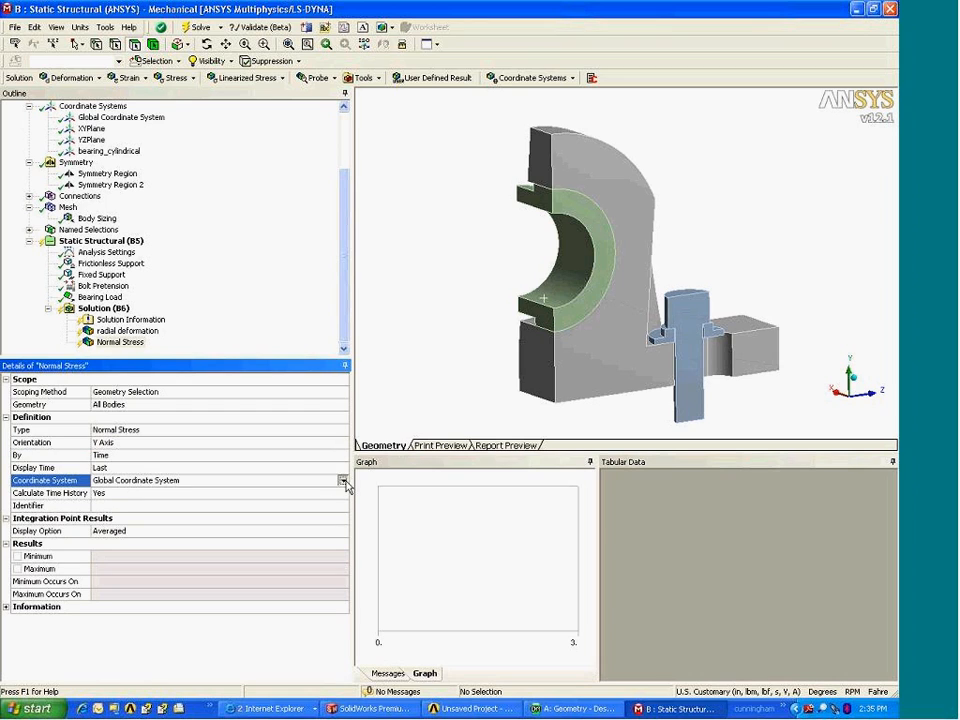
pyautogui.click(342, 481)
pyautogui.click(151, 521)
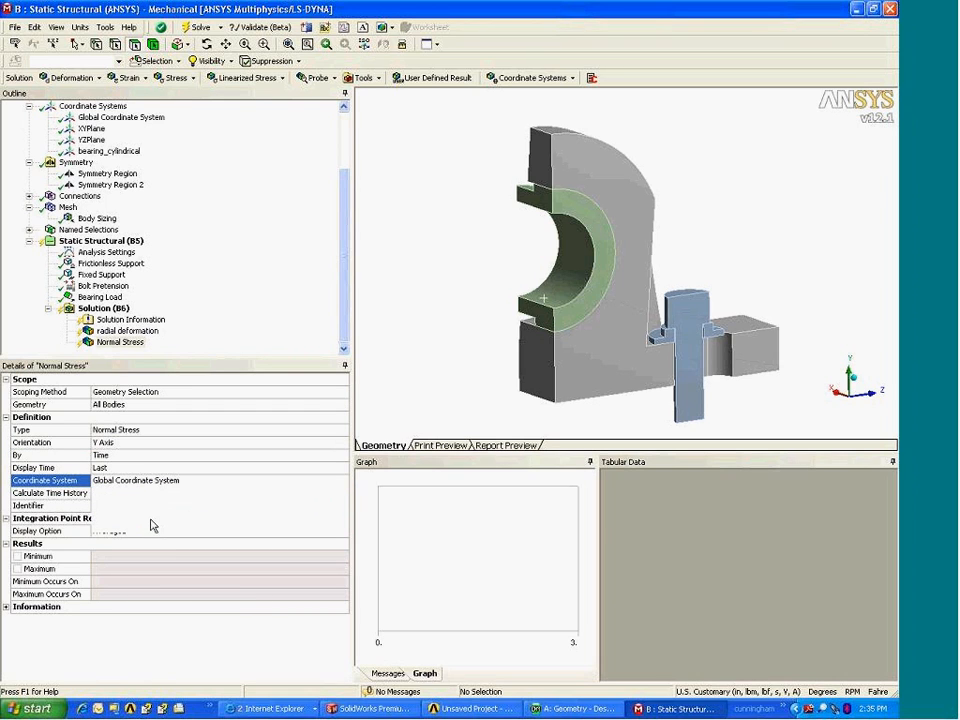
pyautogui.rightClick(116, 341)
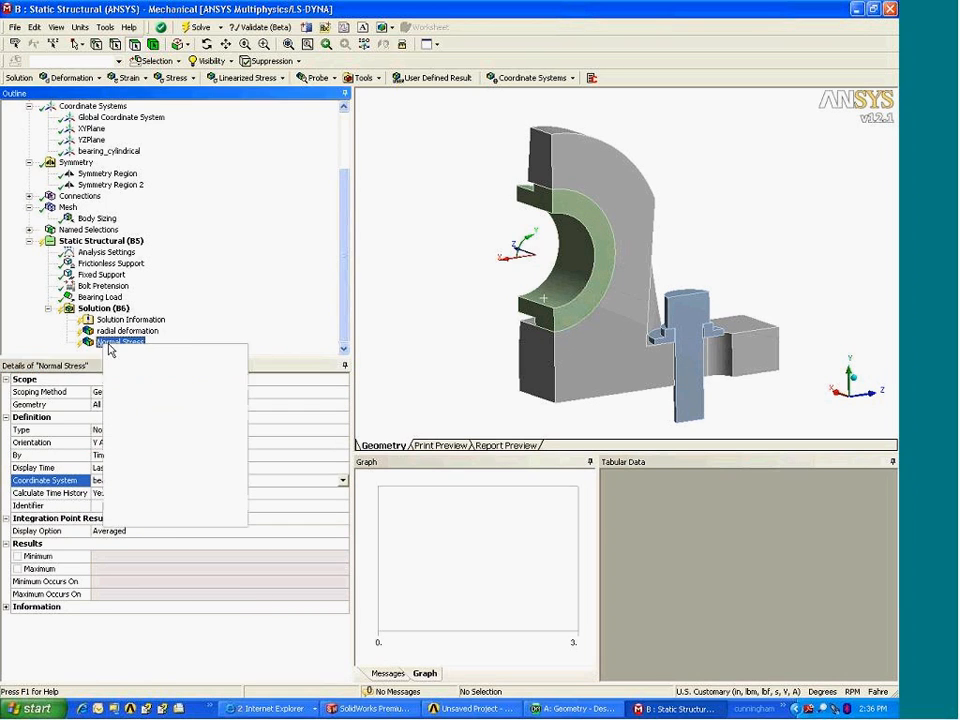
pyautogui.click(139, 505)
pyautogui.write('hoop stress')
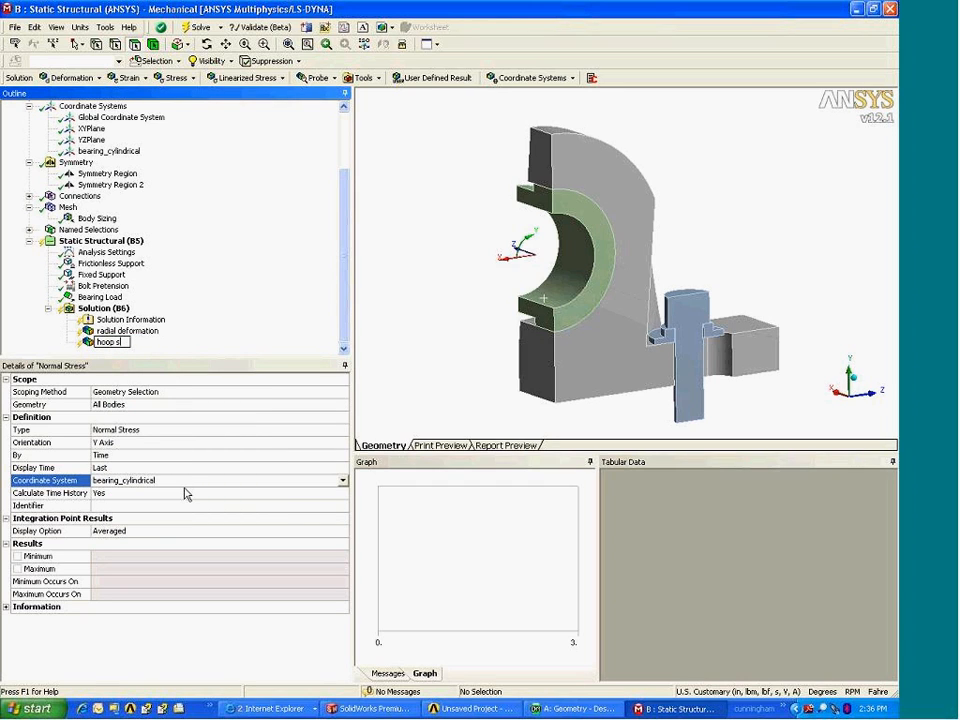
pyautogui.press('Return')
# - Solve the static structural analysis from the solution branch
pyautogui.moveTo(514, 317)
pyautogui.mouseDown(button='middle')
pyautogui.moveTo(525, 274)
pyautogui.moveTo(523, 310)
pyautogui.moveTo(510, 313)
pyautogui.mouseUp(button='middle')
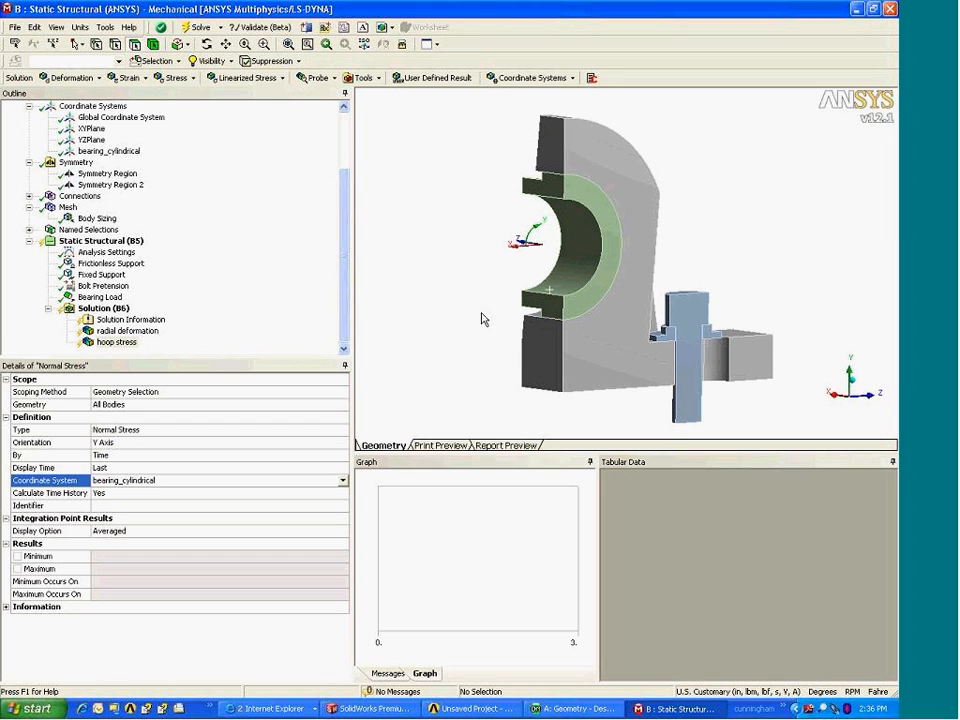
pyautogui.rightClick(99, 313)
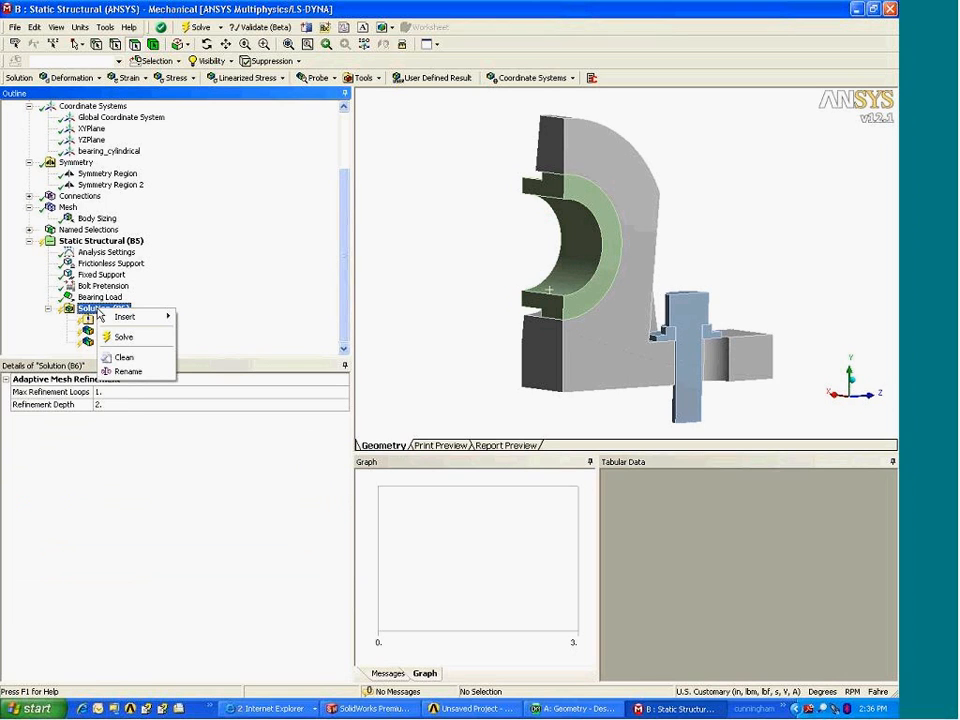
pyautogui.click(120, 337)
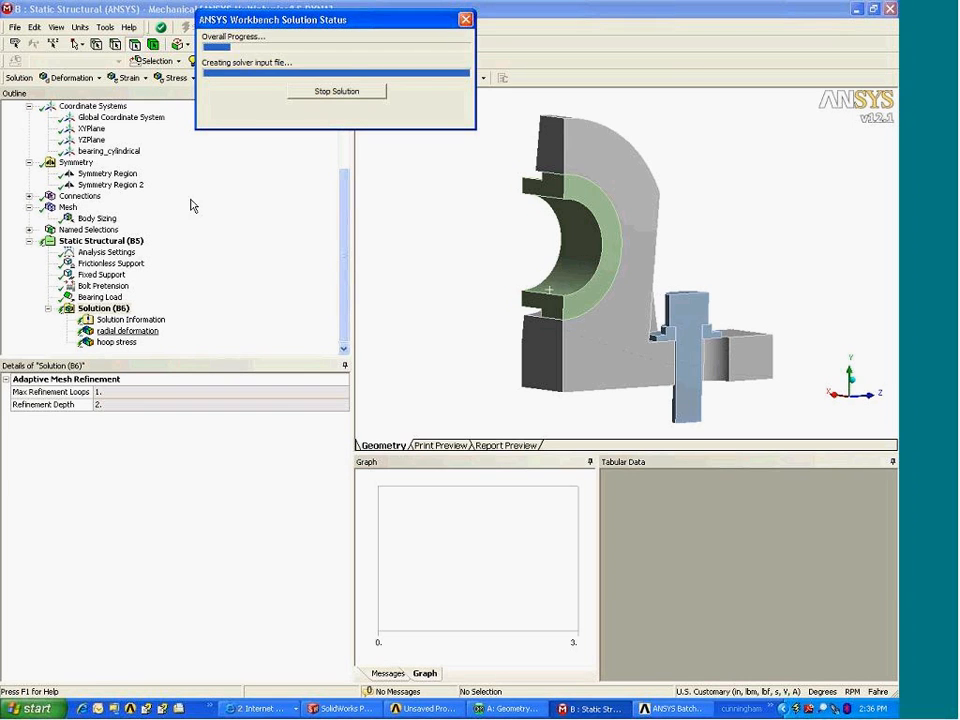
pyautogui.moveTo(345, 275); pyautogui.dragTo(340, 207)
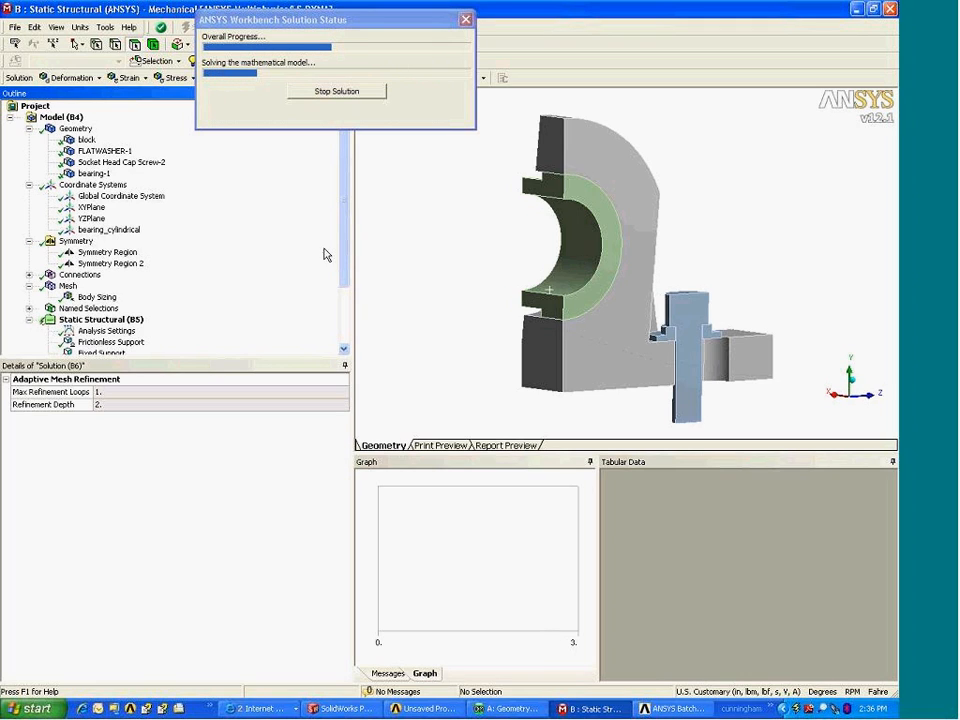
pyautogui.moveTo(343, 243); pyautogui.dragTo(343, 311)
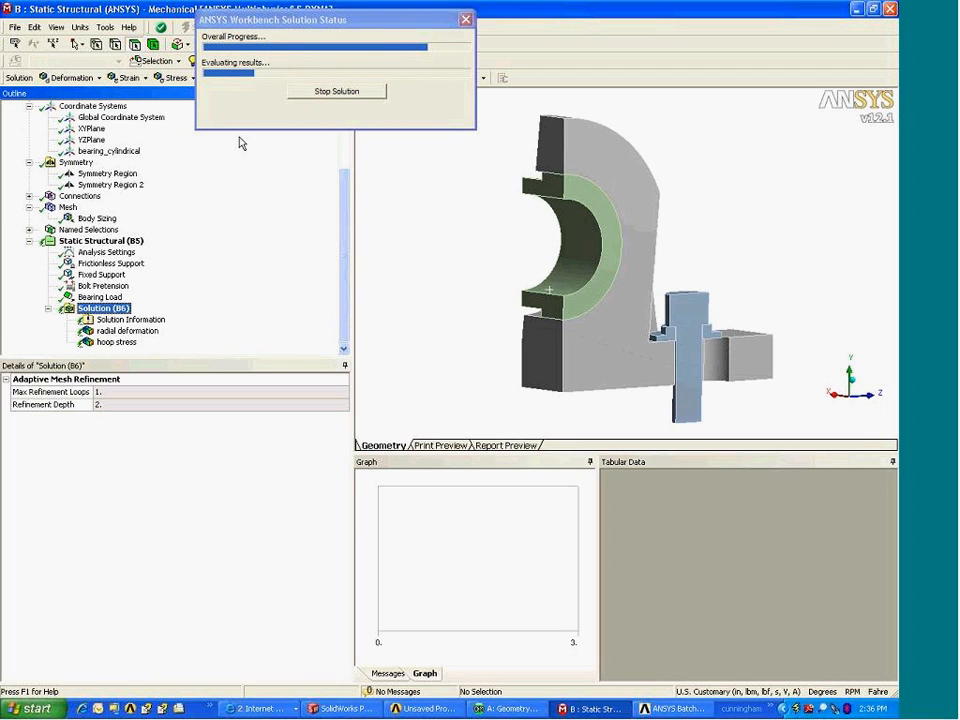
# - Switch the solution information output to Force Convergence to monitor the solve
pyautogui.click(127, 321)
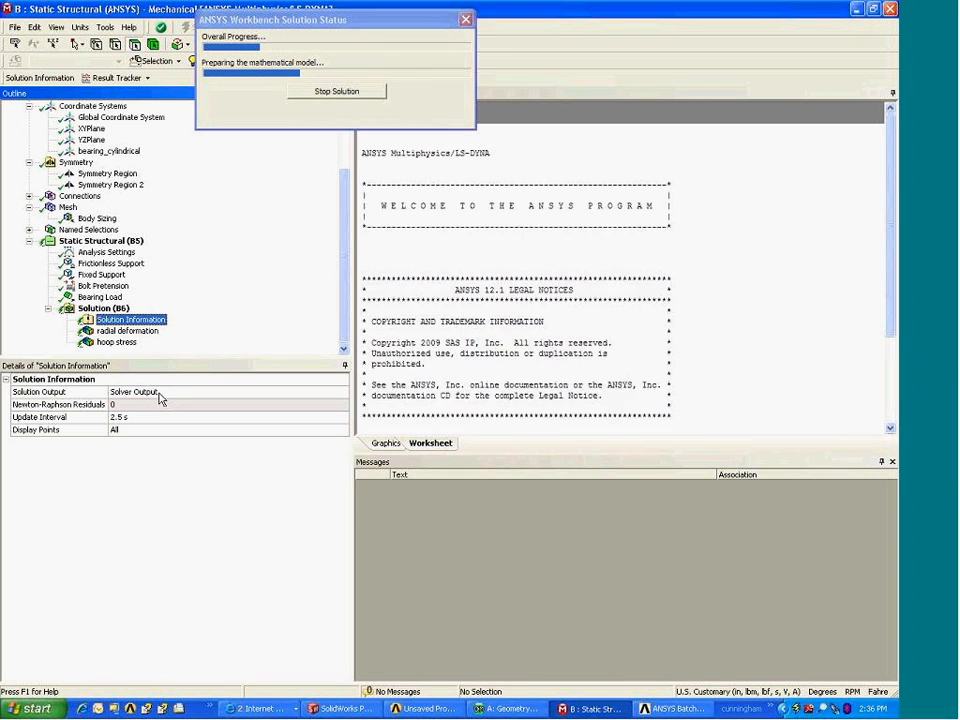
pyautogui.click(332, 394)
pyautogui.click(342, 393)
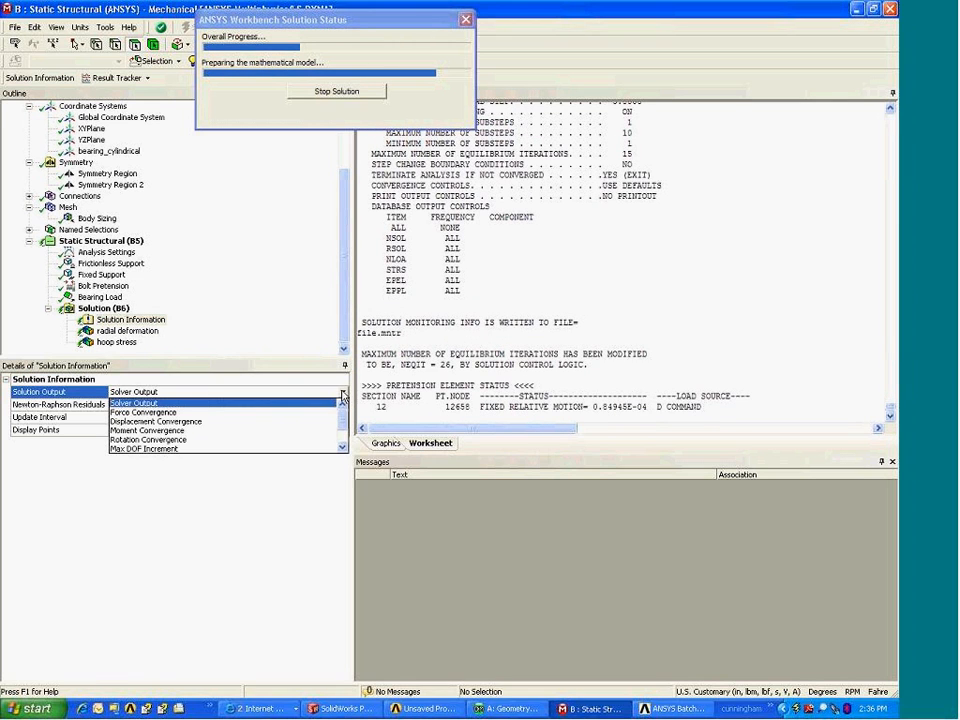
pyautogui.click(145, 413)
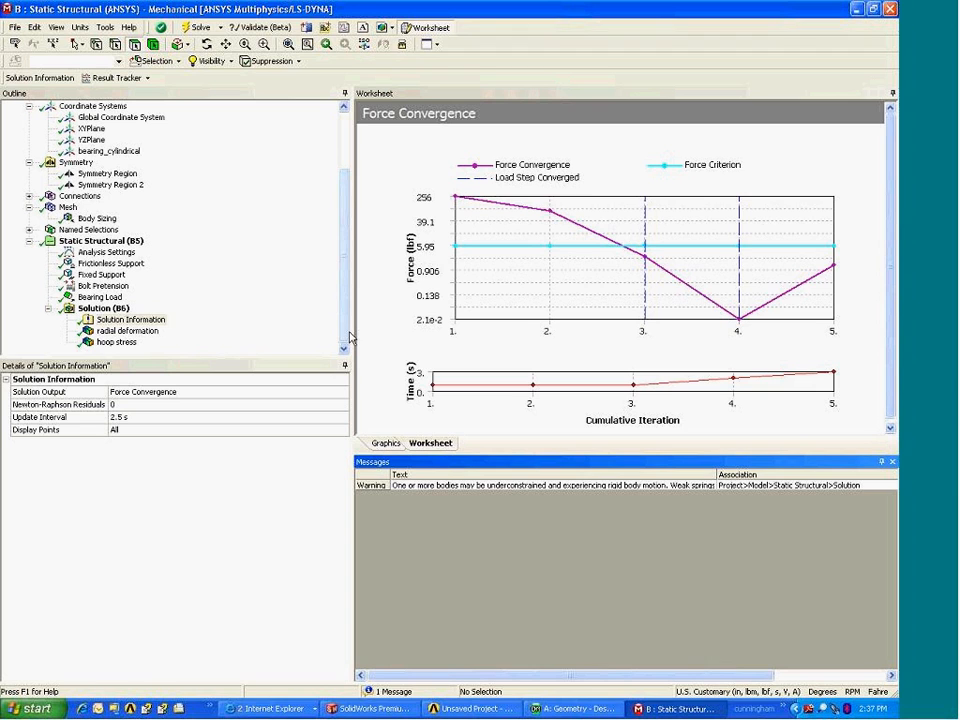
# - Display the radial deformation result at 1.0 (True Scale) deformation scaling
pyautogui.click(126, 331)
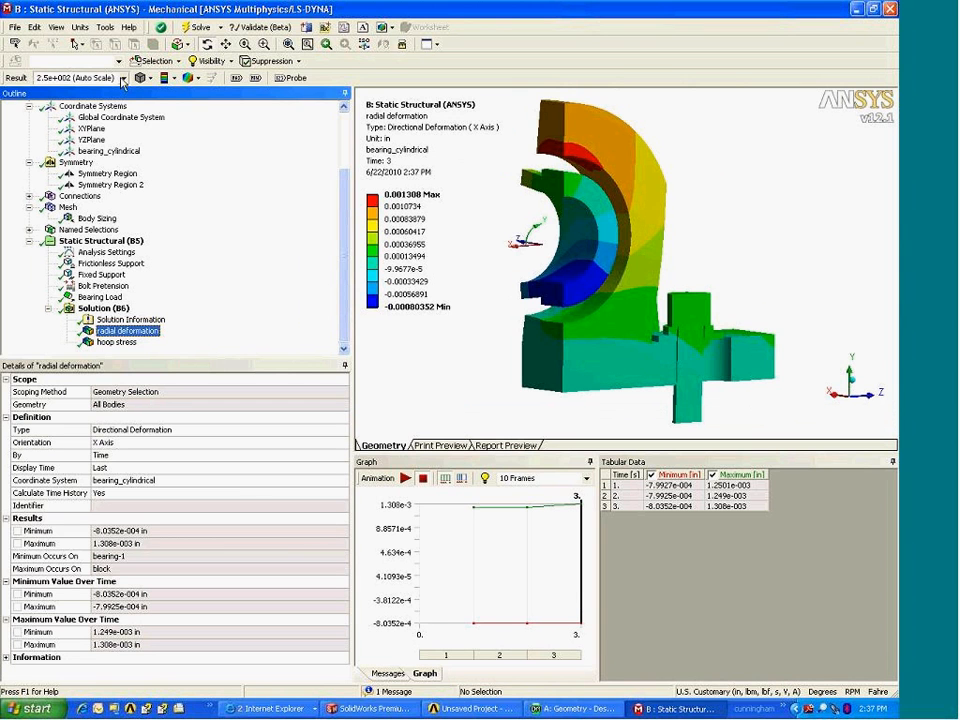
pyautogui.click(90, 78)
pyautogui.click(85, 101)
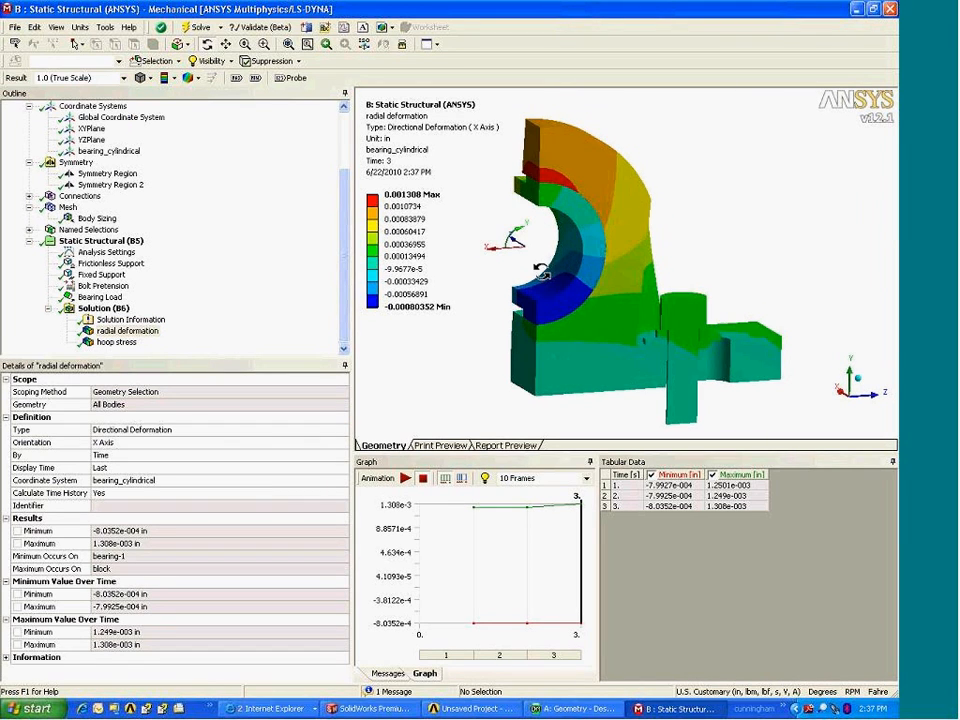
pyautogui.scroll(-3, 591, 268)
pyautogui.scroll(3, 591, 268)
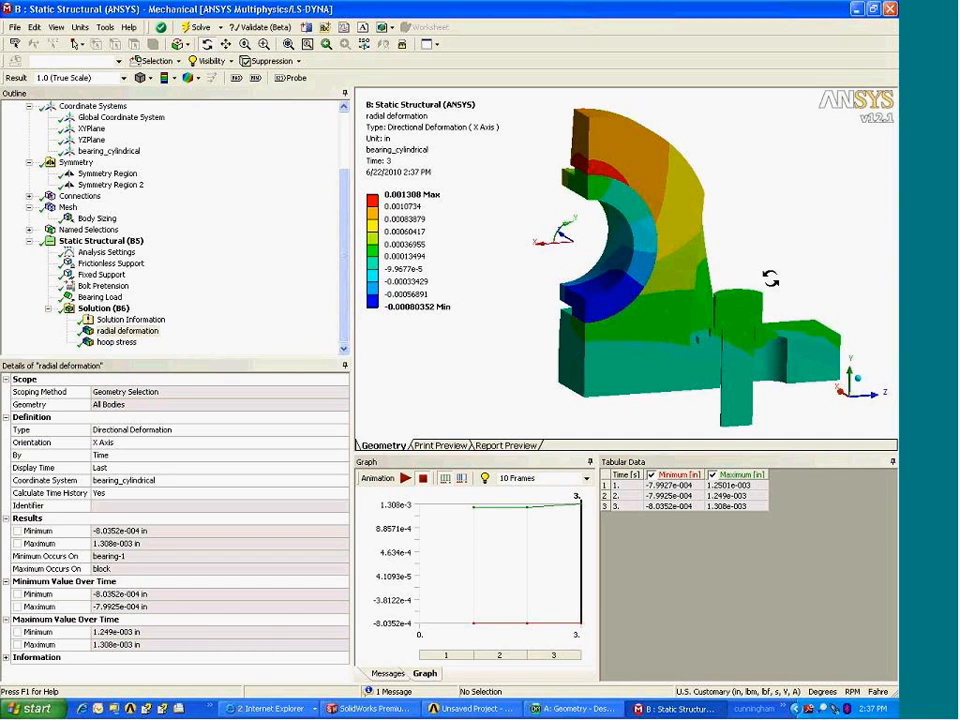
# - Examine the hoop stress contours on the bearing and block from both sides, then return to the radial deformation result
pyautogui.click(127, 343)
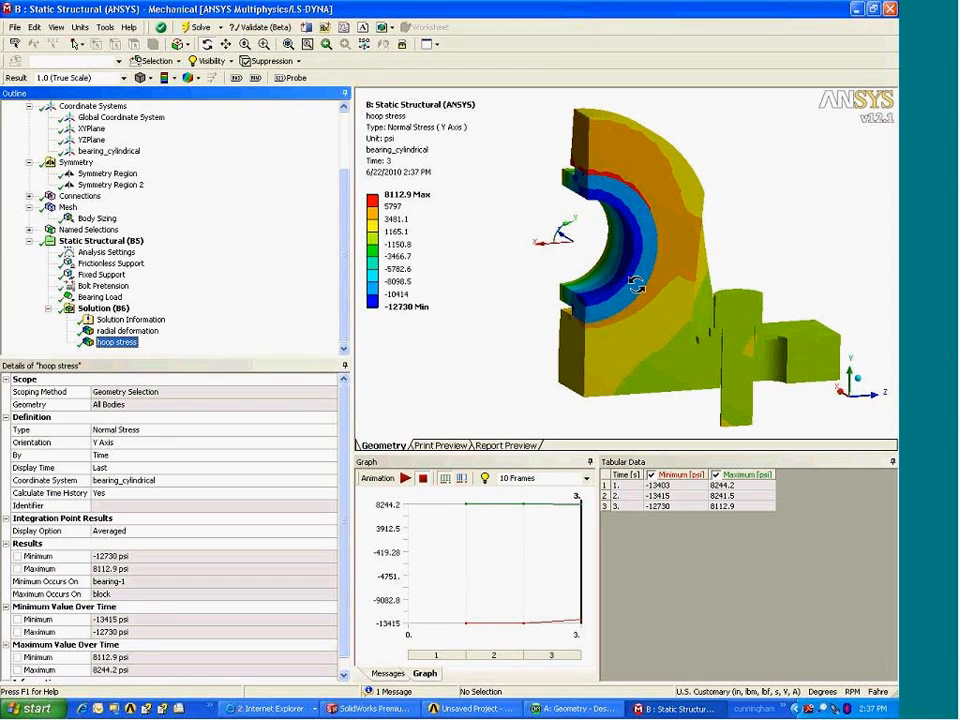
pyautogui.moveTo(561, 285); pyautogui.dragTo(838, 331)
pyautogui.moveTo(661, 249); pyautogui.dragTo(182, 300)
pyautogui.click(128, 330)
# - Insert an Equivalent (von-Mises) stress result for all bodies under the solution
pyautogui.click(103, 308)
pyautogui.rightClick(113, 309)
pyautogui.moveTo(140, 320)
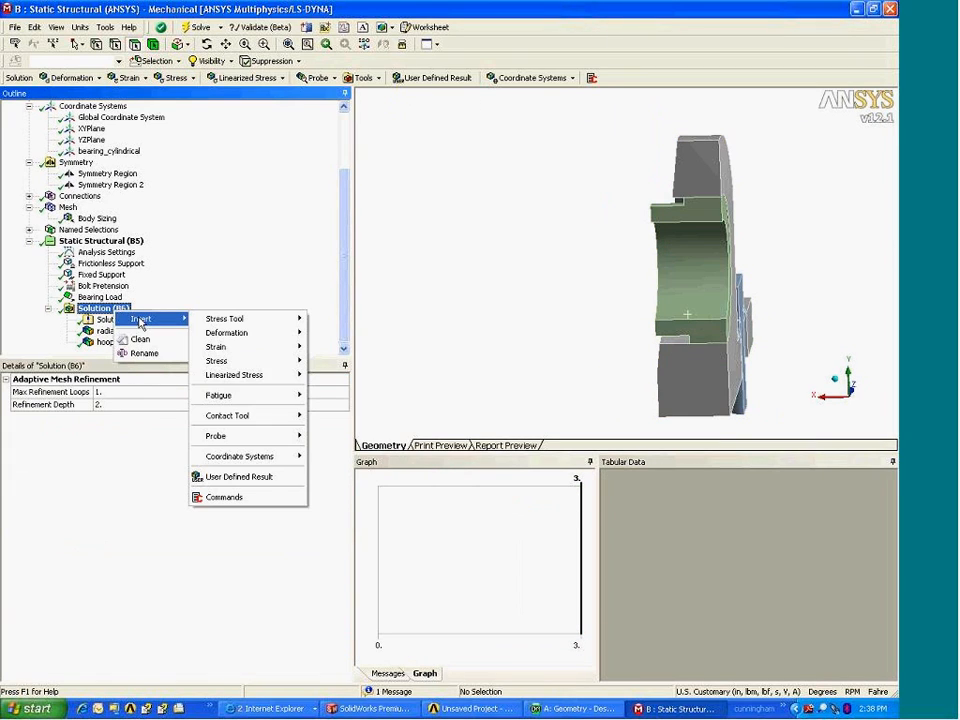
pyautogui.moveTo(252, 360)
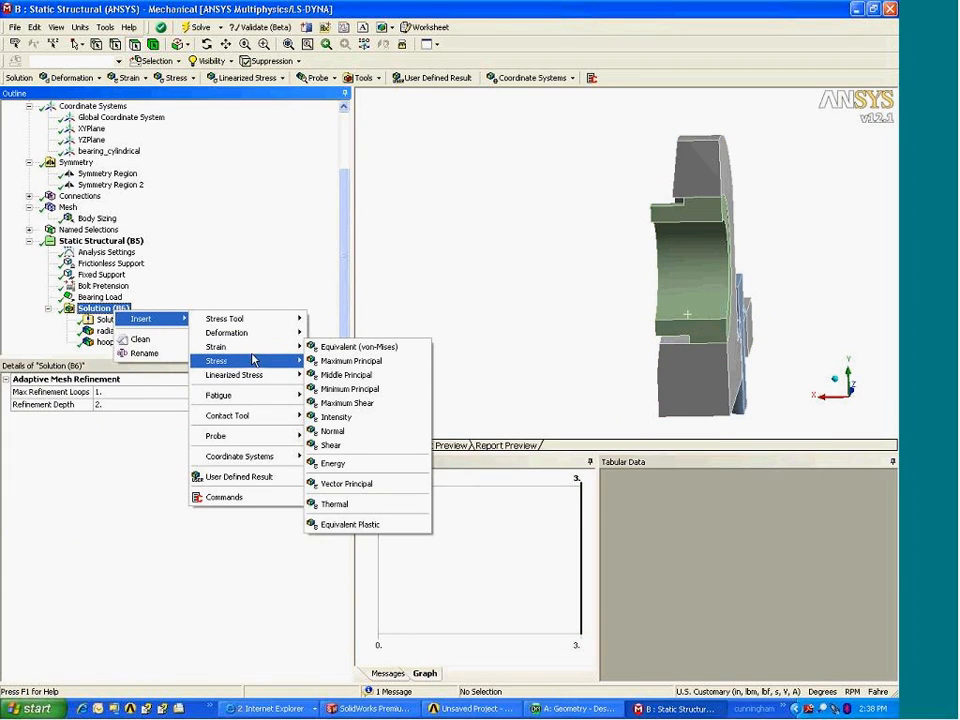
pyautogui.click(345, 347)
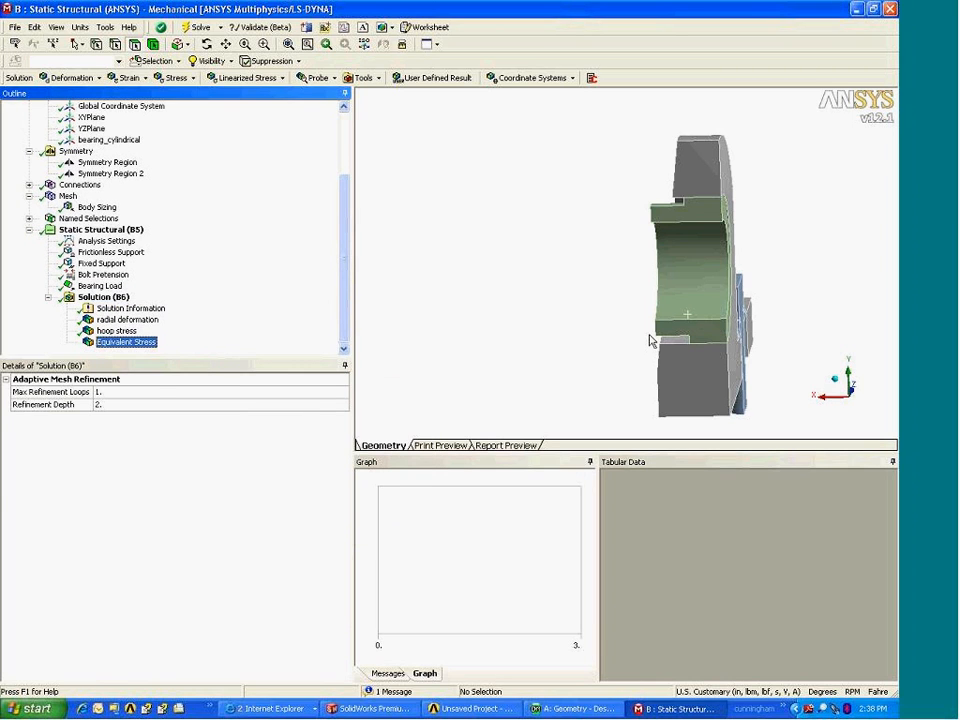
# - Insert a second Equivalent (von-Mises) stress result and scope it to the block's cylindrical bore face
pyautogui.click(113, 298)
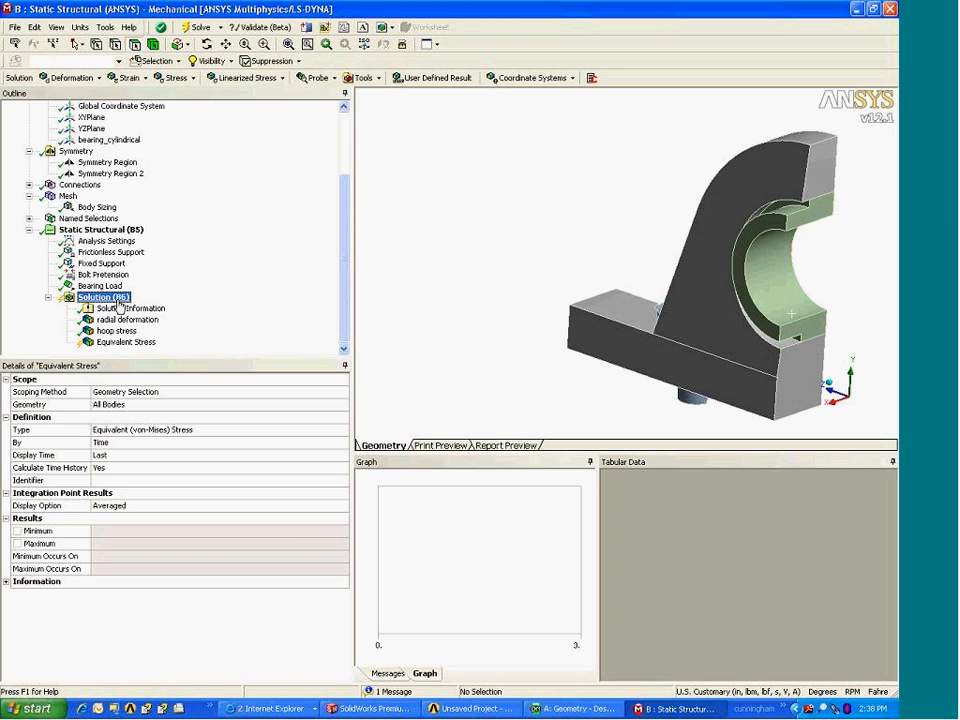
pyautogui.rightClick(118, 305)
pyautogui.moveTo(270, 349)
pyautogui.click(398, 349)
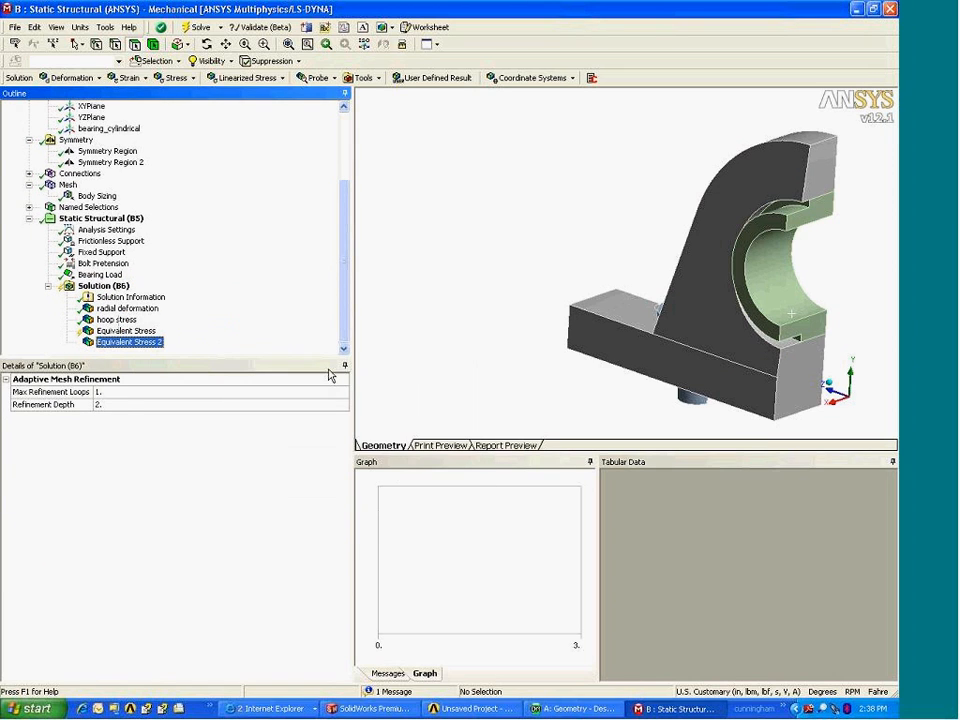
pyautogui.click(125, 404)
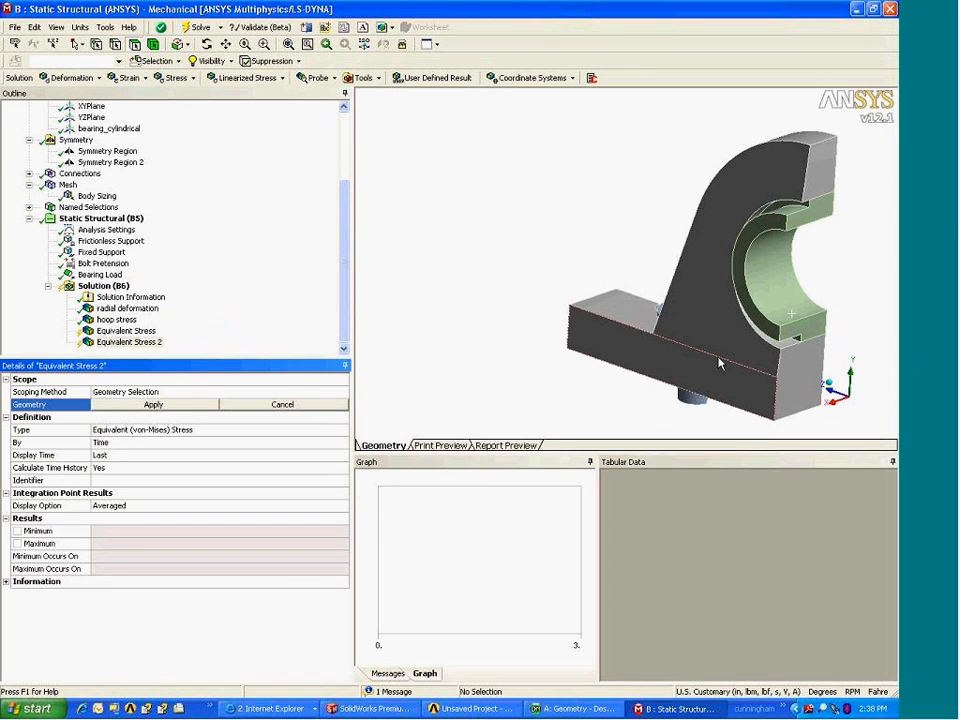
pyautogui.click(790, 330)
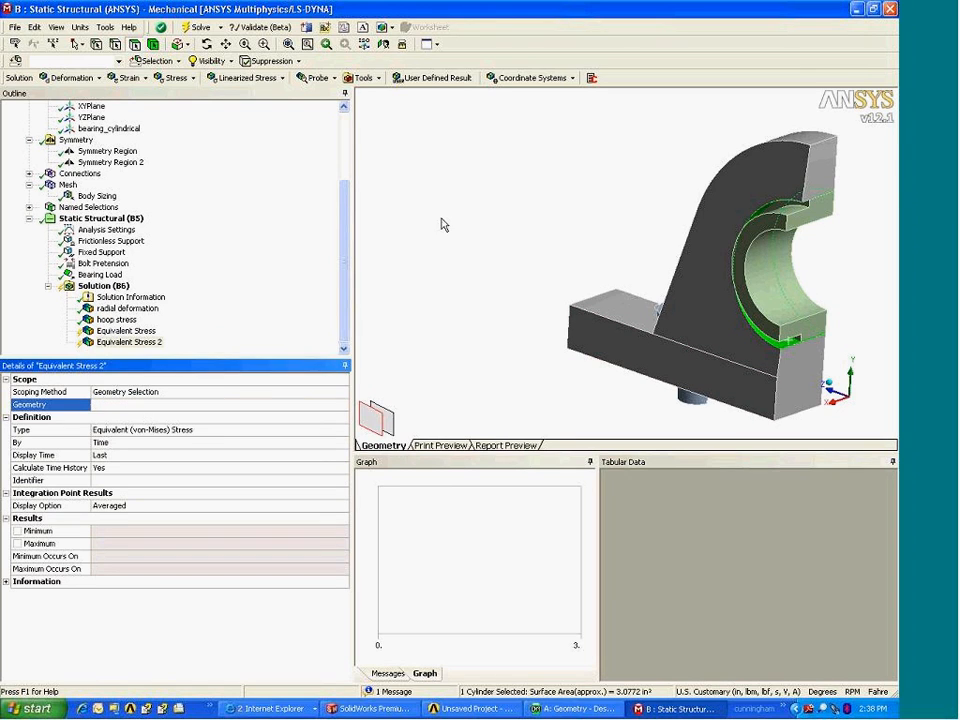
pyautogui.moveTo(622, 312)
pyautogui.mouseDown(button='middle')
pyautogui.moveTo(617, 270)
pyautogui.moveTo(620, 306)
pyautogui.mouseUp(button='middle')
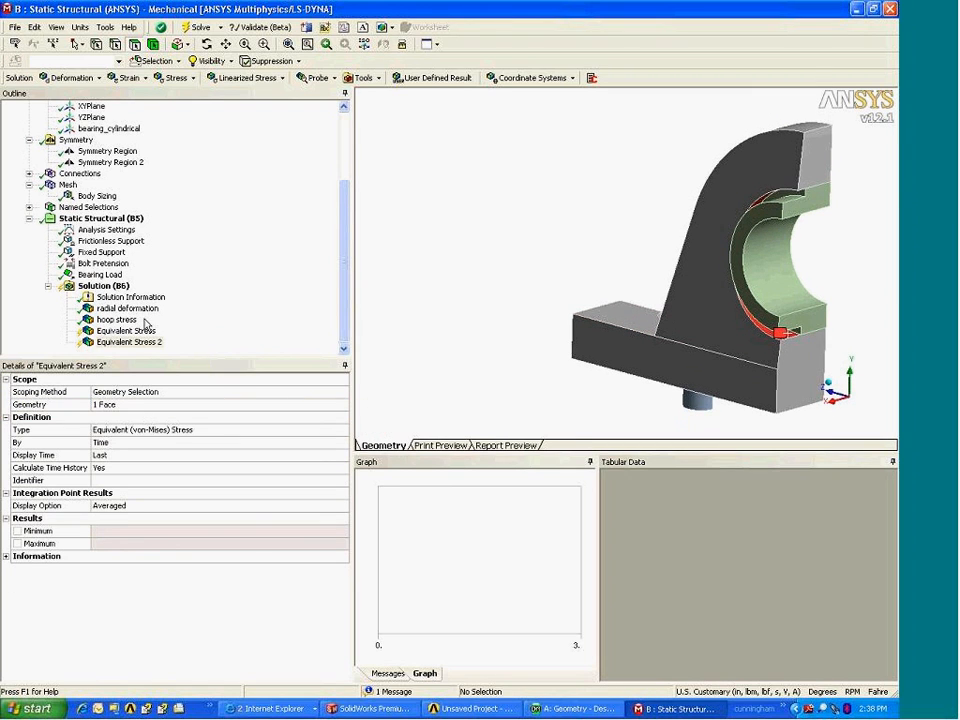
# - Duplicate the hoop stress result without results and scope the copy to the block's cylindrical bore face
pyautogui.click(120, 320)
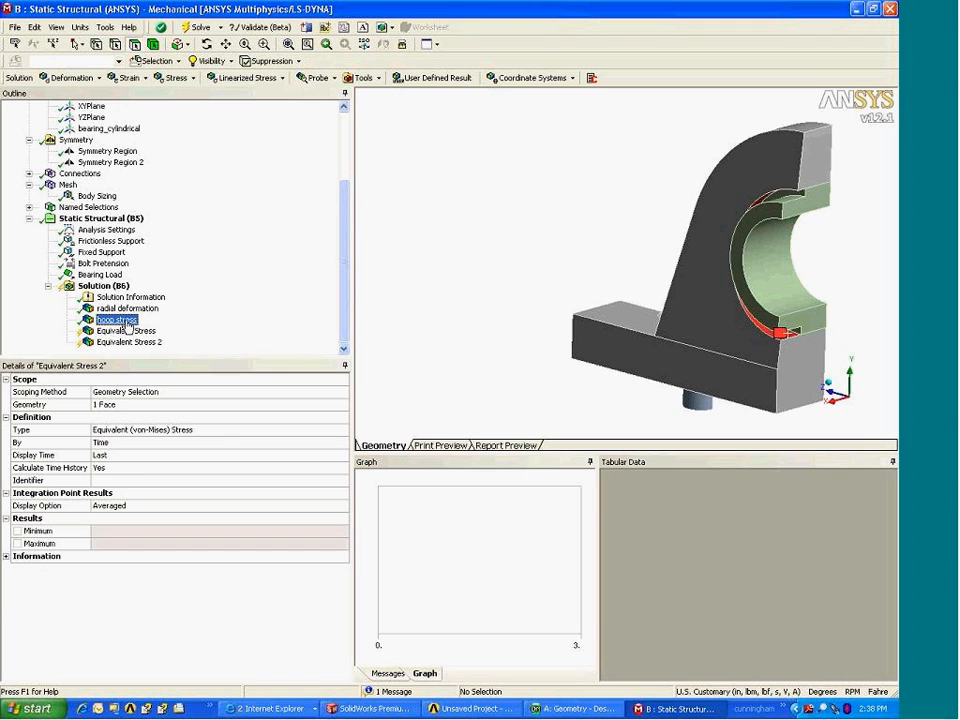
pyautogui.rightClick(125, 324)
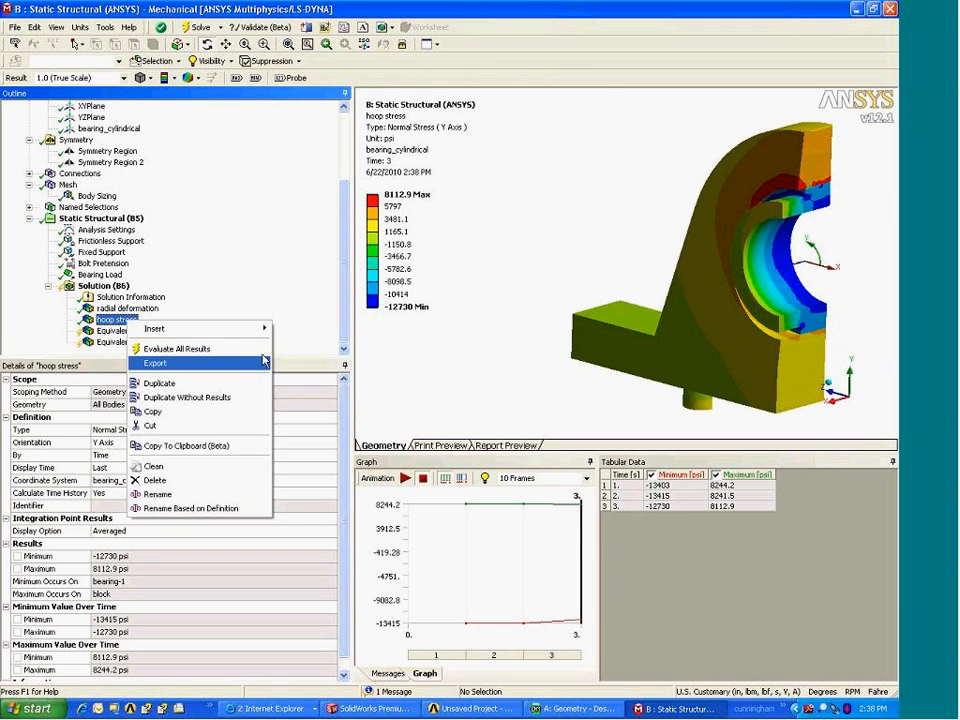
pyautogui.click(232, 398)
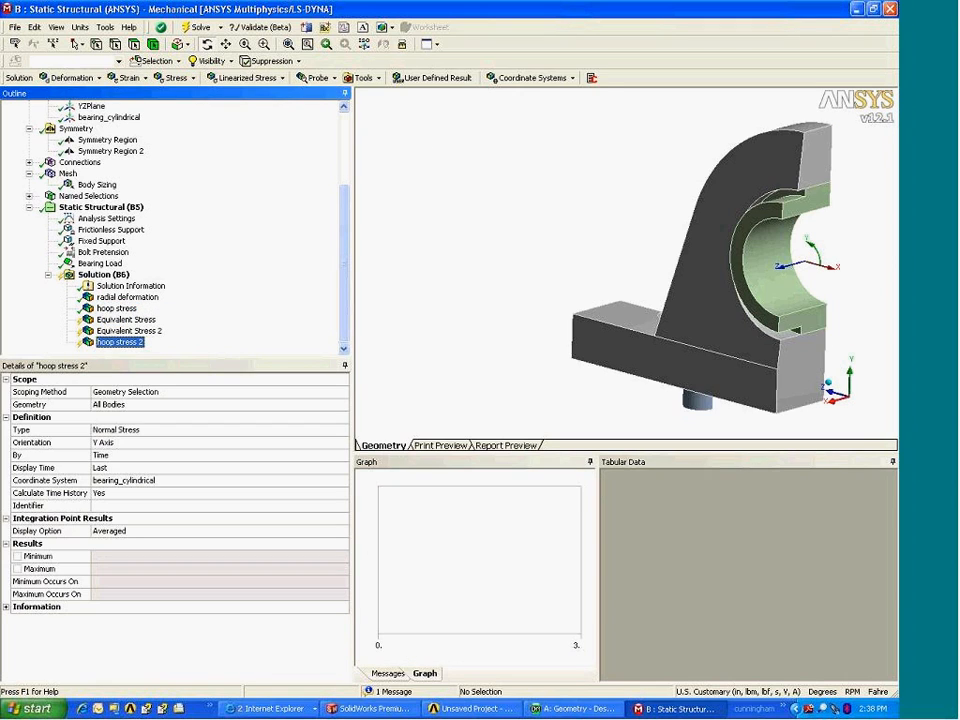
pyautogui.click(150, 404)
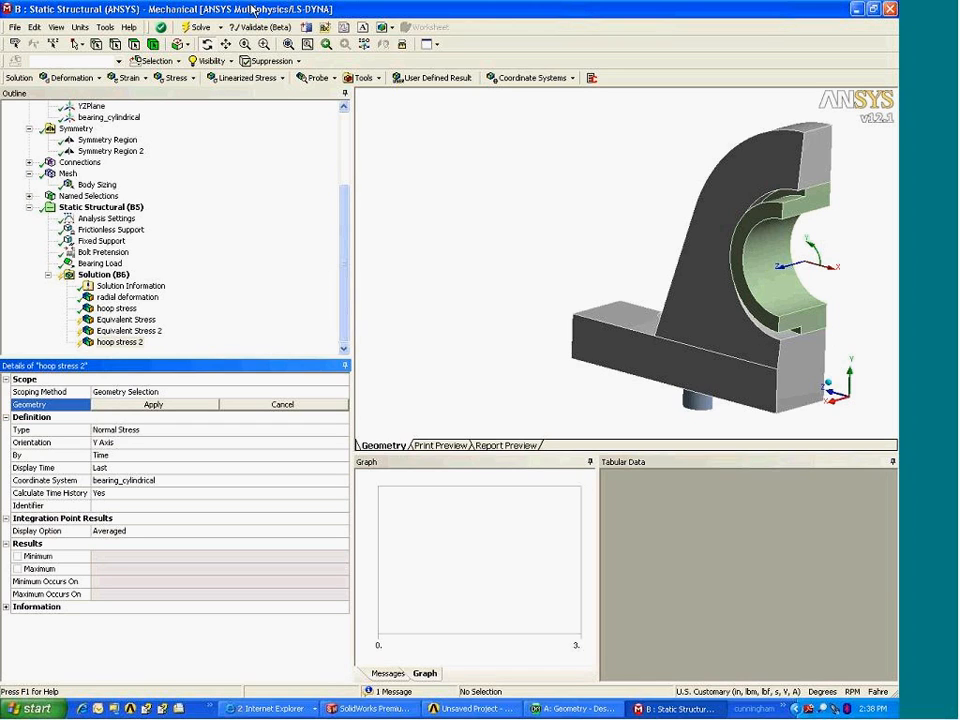
pyautogui.click(783, 335)
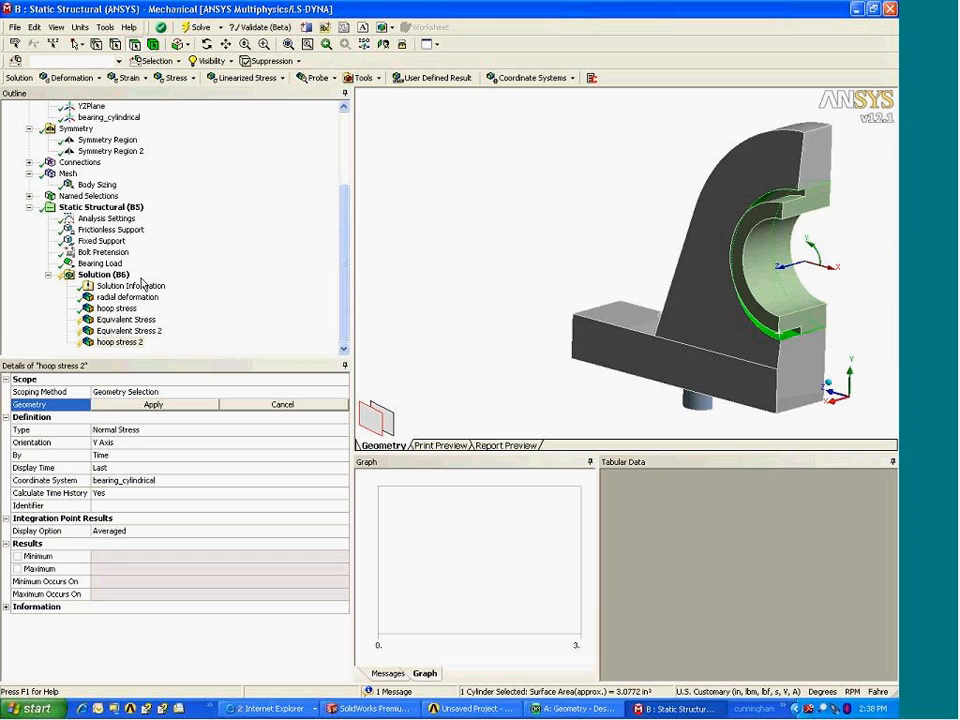
pyautogui.click(153, 404)
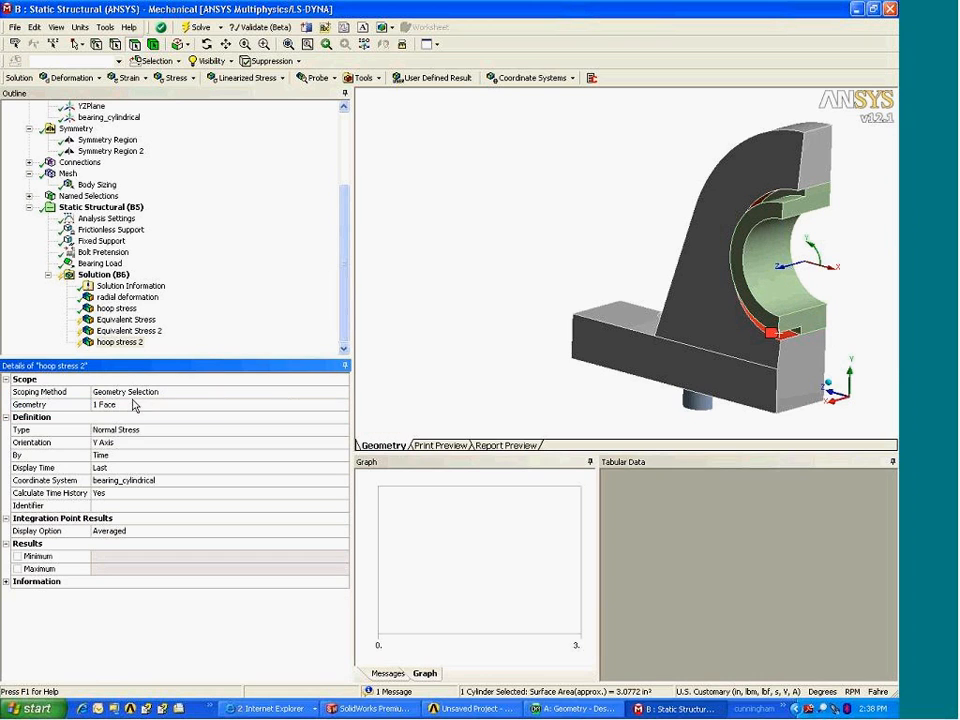
# - Evaluate all results and inspect the whole-assembly equivalent stress contours from both sides
pyautogui.rightClick(127, 320)
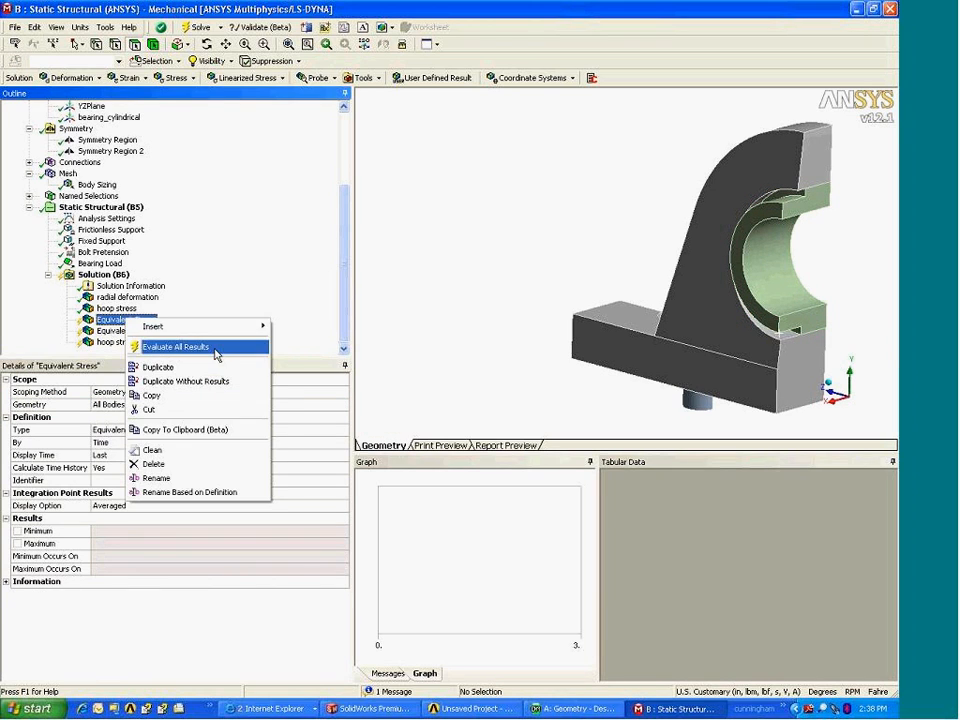
pyautogui.click(212, 347)
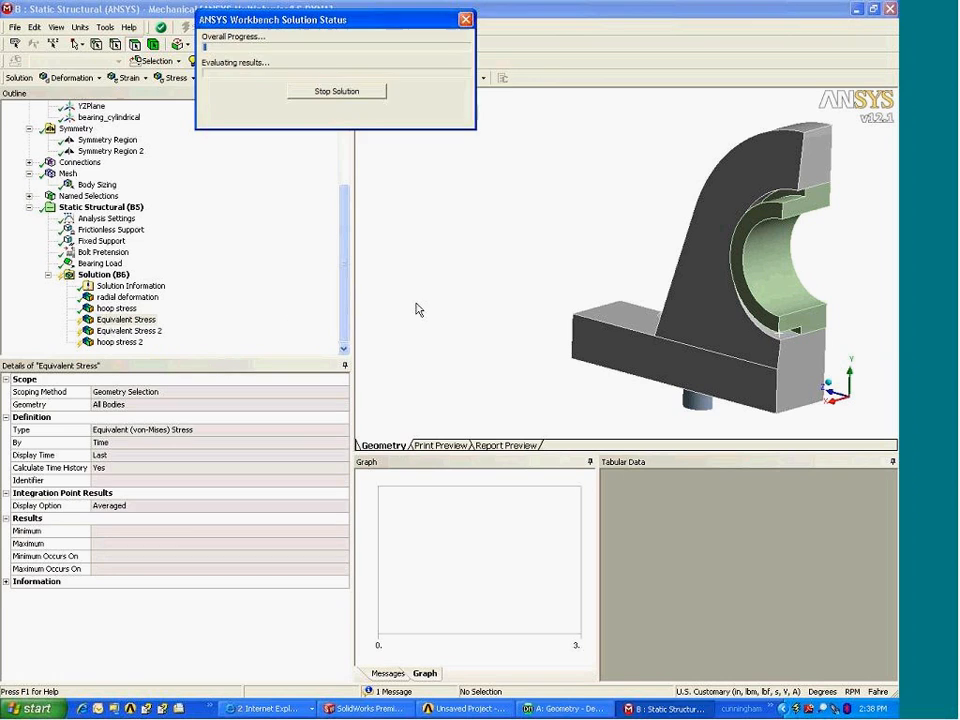
pyautogui.moveTo(726, 285); pyautogui.dragTo(499, 279, button='middle')
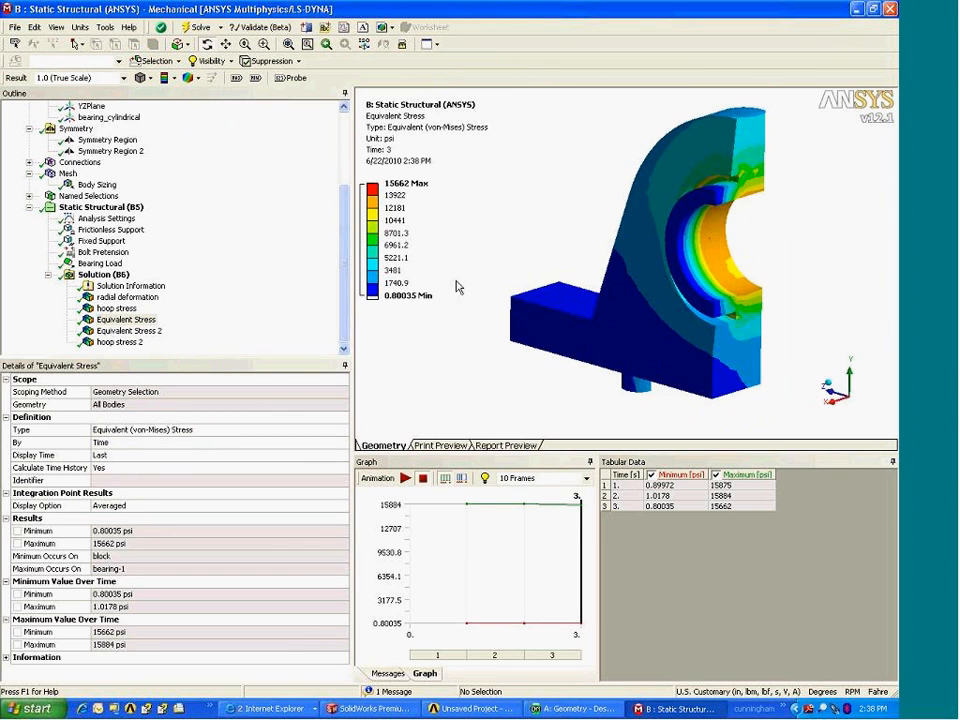
pyautogui.moveTo(628, 264); pyautogui.dragTo(385, 248, button='middle')
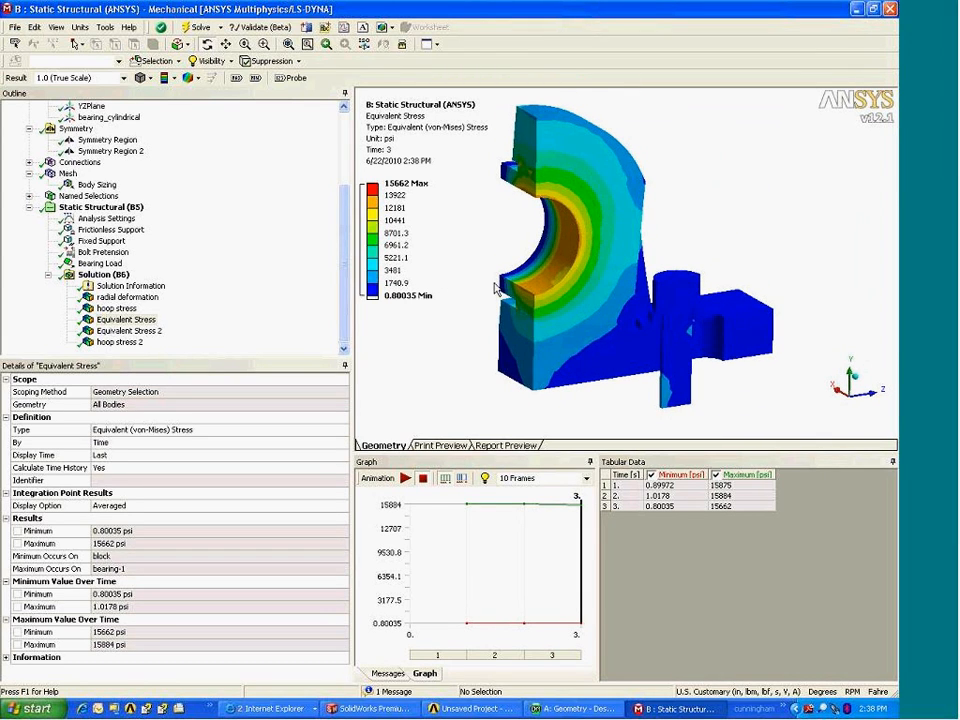
# - Review the equivalent stress and hoop stress results scoped to the block's bore face
pyautogui.click(128, 330)
pyautogui.moveTo(439, 279); pyautogui.dragTo(655, 287, button='middle')
pyautogui.click(127, 342)
pyautogui.moveTo(614, 320)
pyautogui.mouseDown(button='middle')
pyautogui.moveTo(595, 305)
pyautogui.moveTo(620, 298)
pyautogui.moveTo(618, 323)
pyautogui.mouseUp(button='middle')
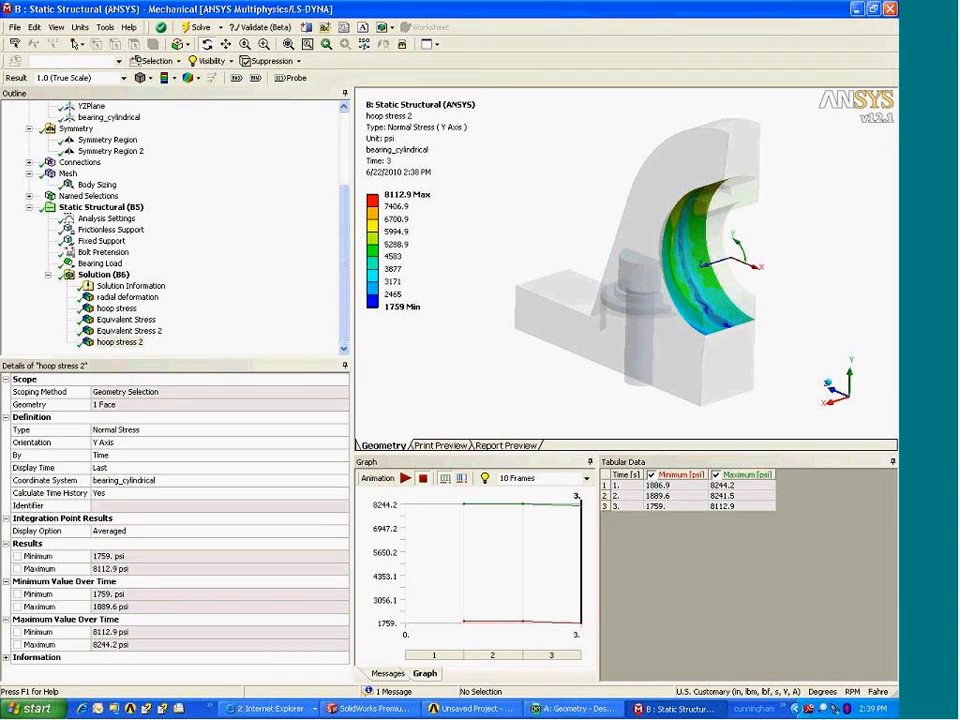
# - Mark the maximum of Maximum Value Over Time as a parameter for the radial deformation and whole-assembly Equivalent Stress results
pyautogui.click(127, 297)
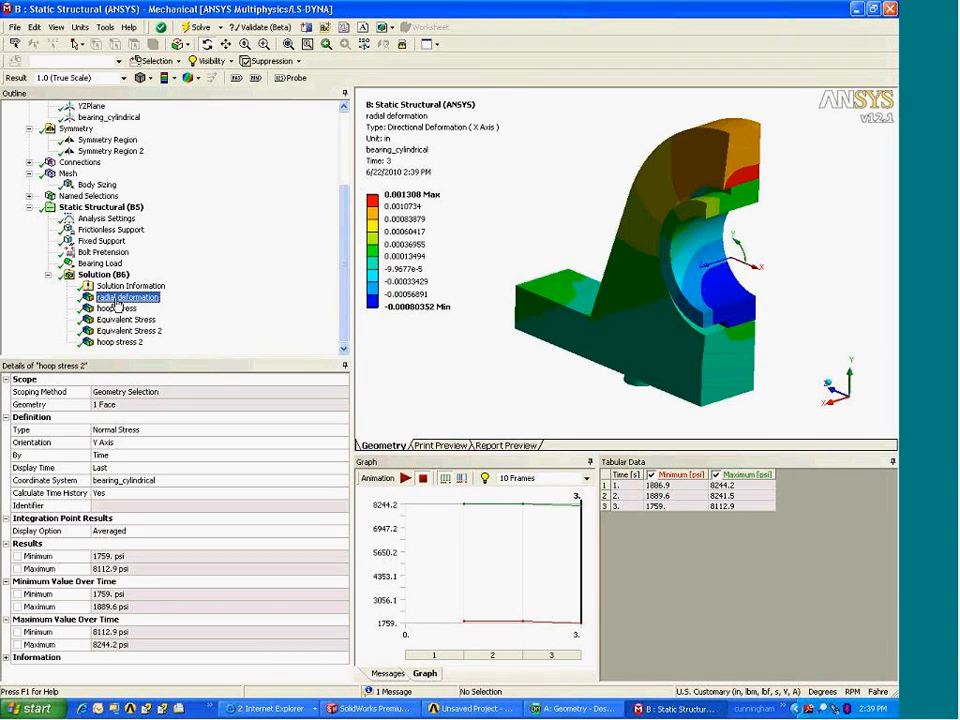
pyautogui.click(16, 645)
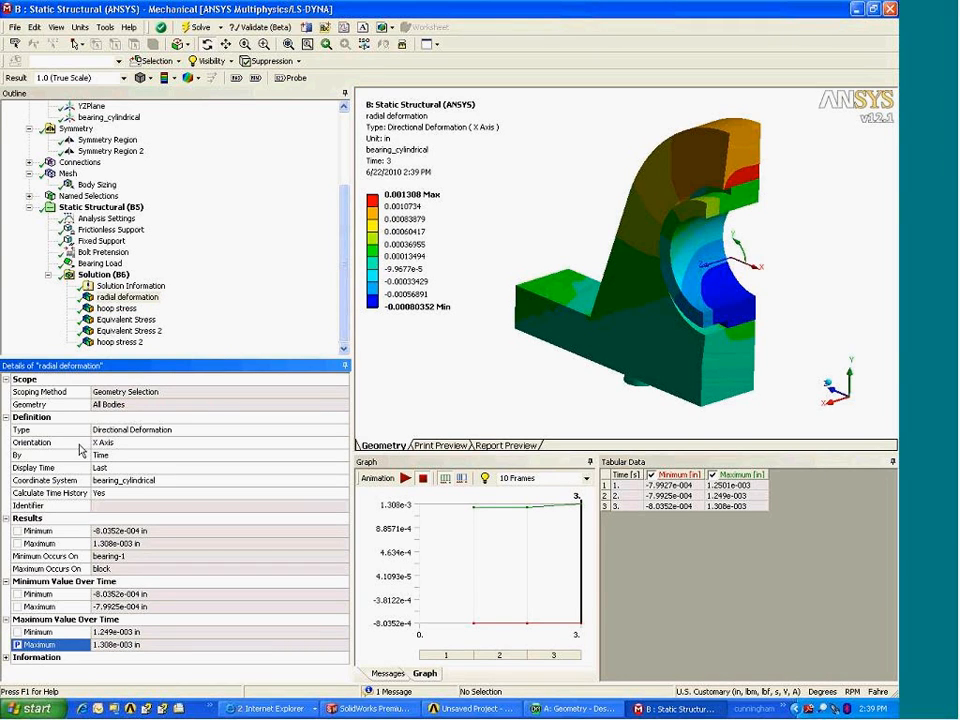
pyautogui.click(146, 320)
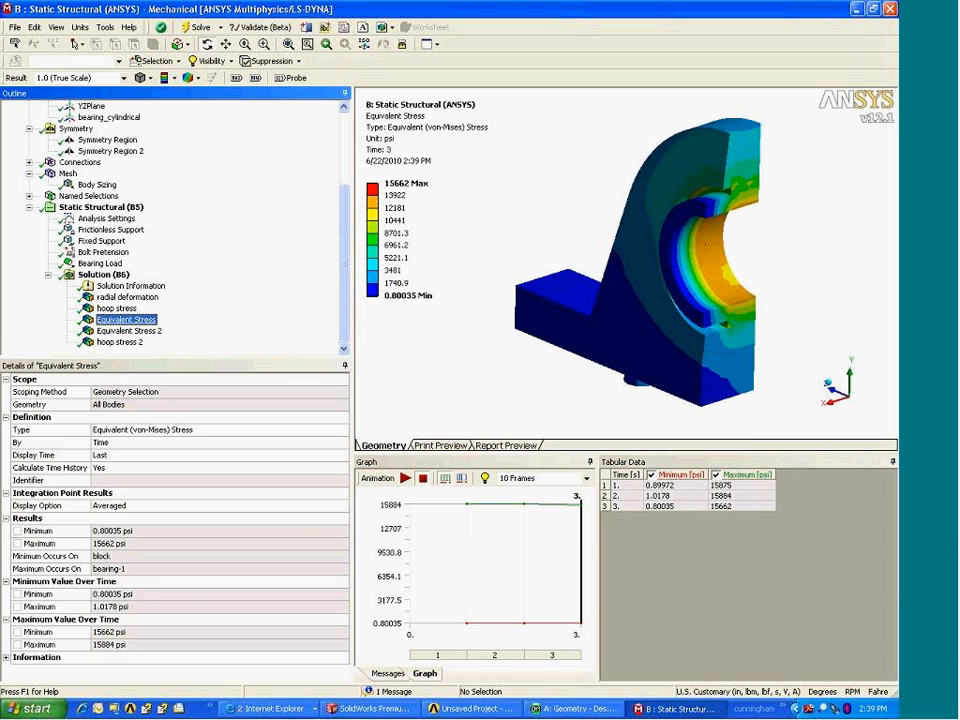
pyautogui.click(16, 645)
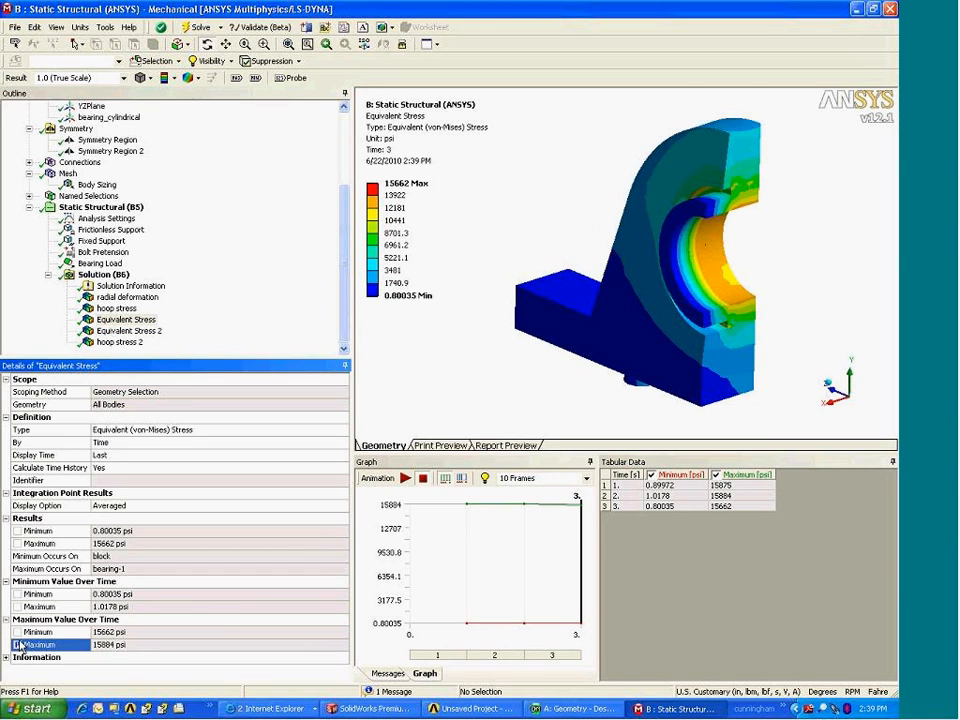
# - Rename the whole-assembly equivalent stress result based on its definition and extend the name to "Equivalent (von-Mises) Stress - entire system"
pyautogui.rightClick(140, 321)
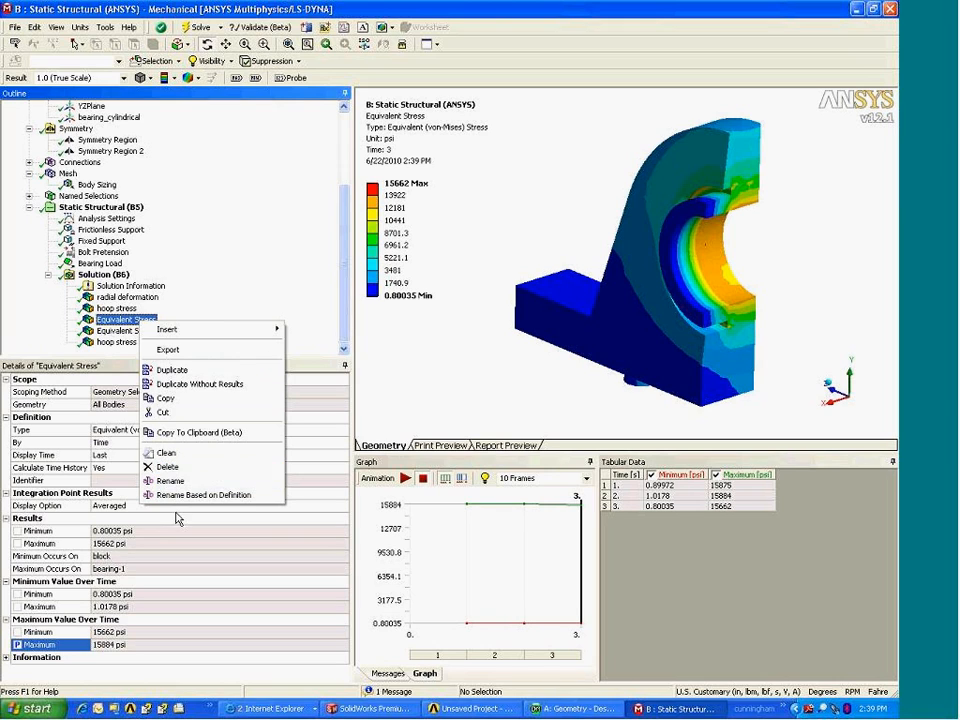
pyautogui.click(238, 497)
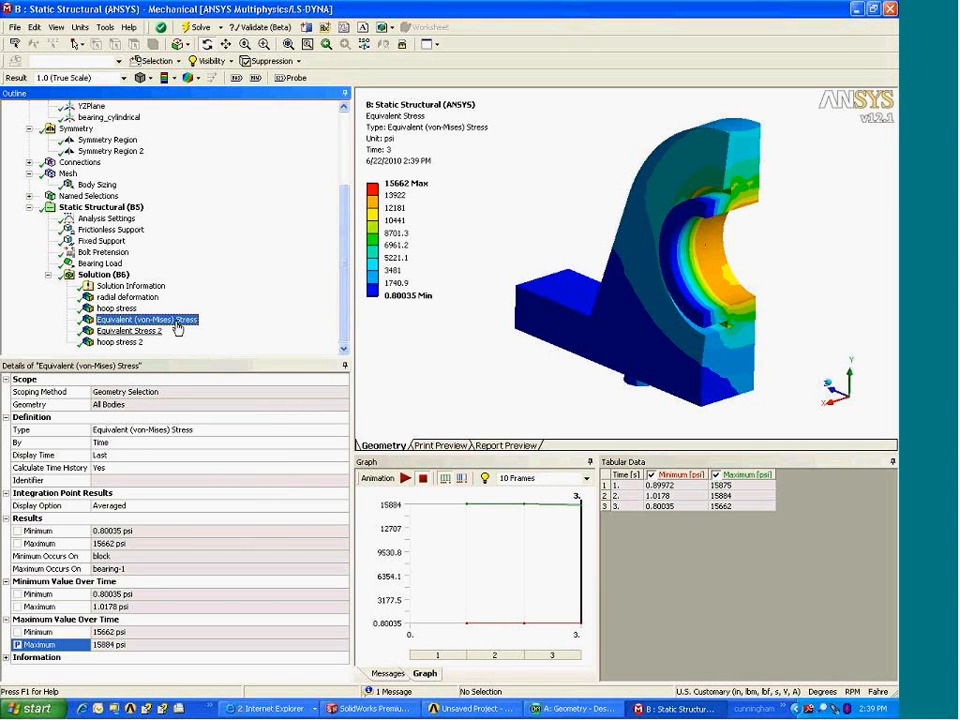
pyautogui.rightClick(192, 319)
pyautogui.click(224, 479)
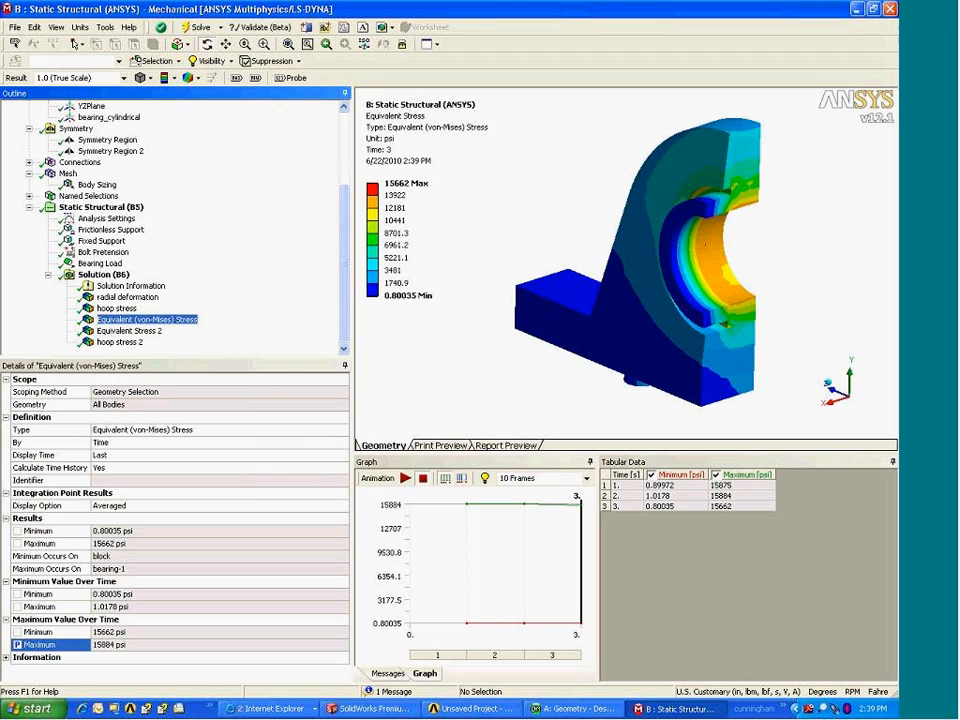
pyautogui.click(204, 319)
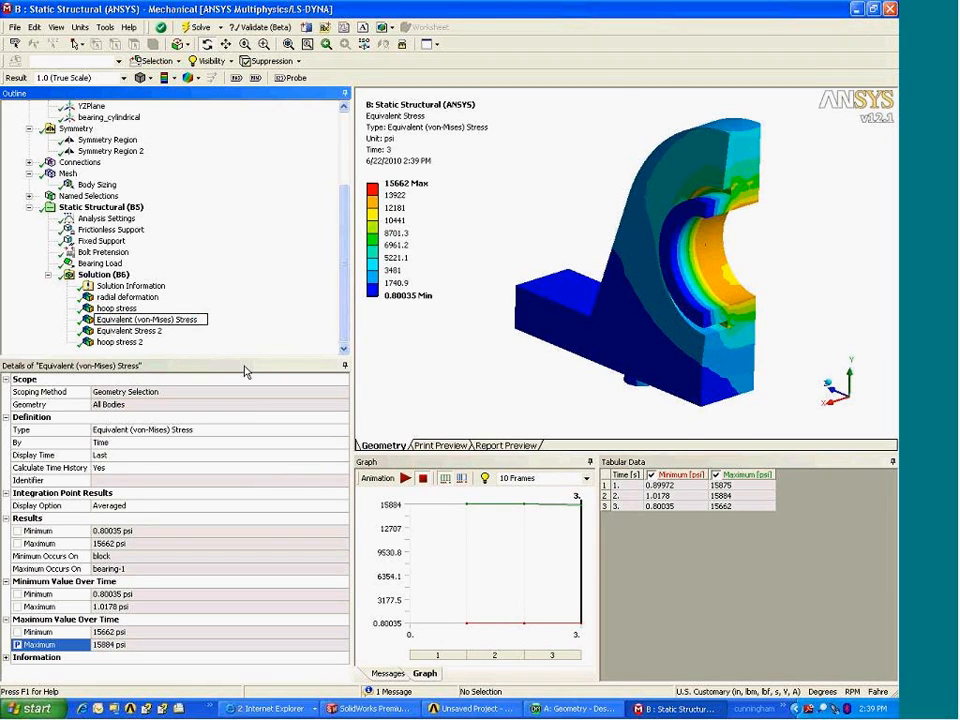
pyautogui.write('- entire system')
pyautogui.press('Return')
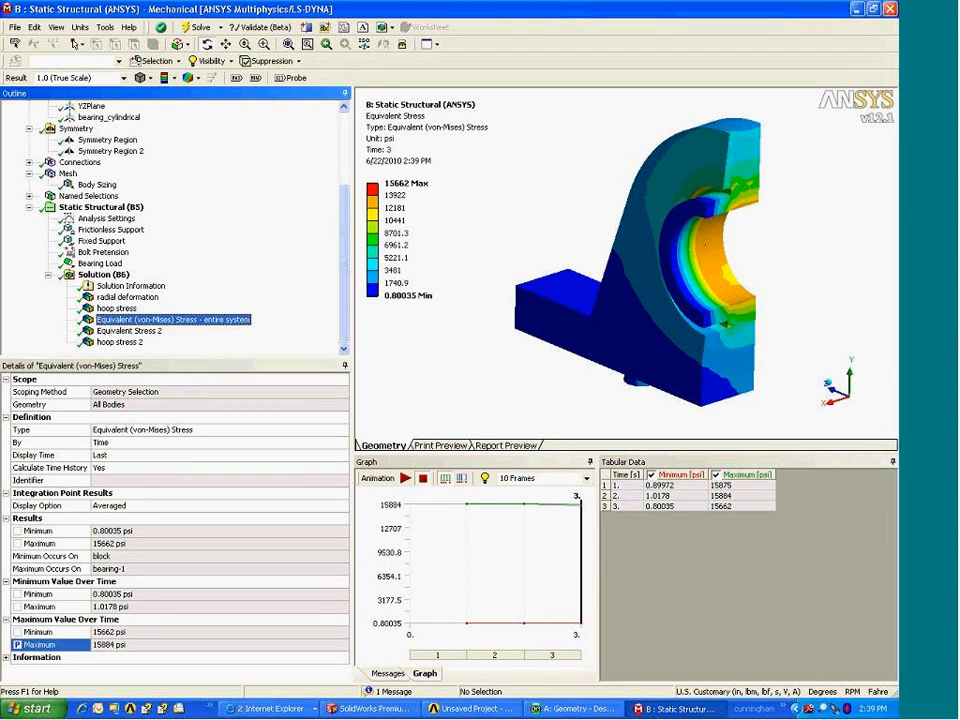
# - Rename the bore-face equivalent stress result as "Equivalent Stress 2 - bearing block"
pyautogui.click(128, 330)
pyautogui.rightClick(150, 331)
pyautogui.click(180, 493)
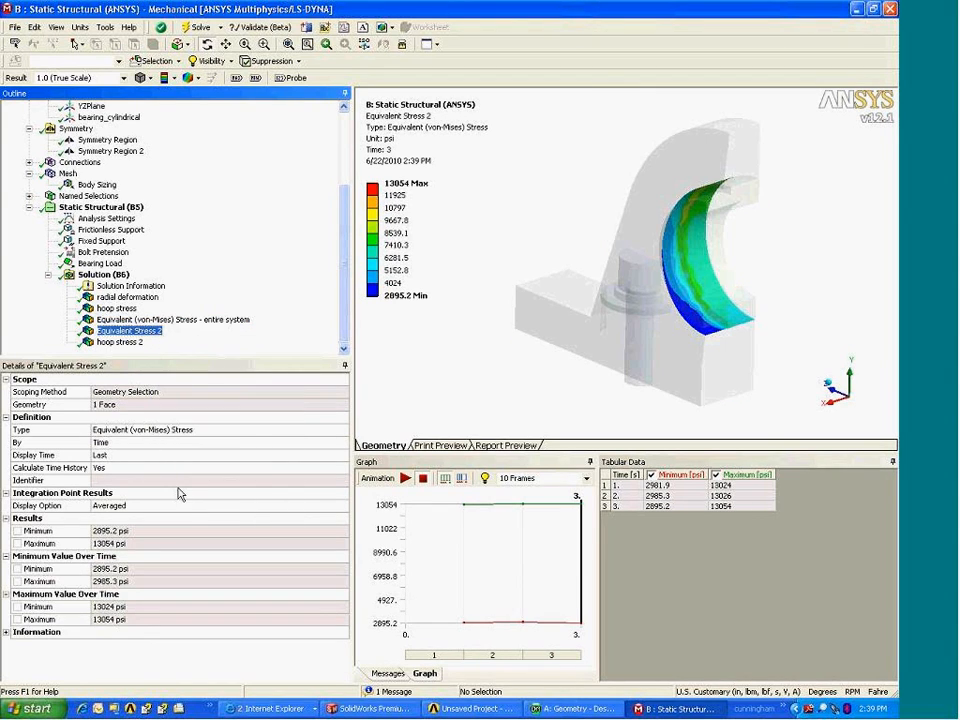
pyautogui.press('End')
pyautogui.write('- bearing block')
pyautogui.press('Return')
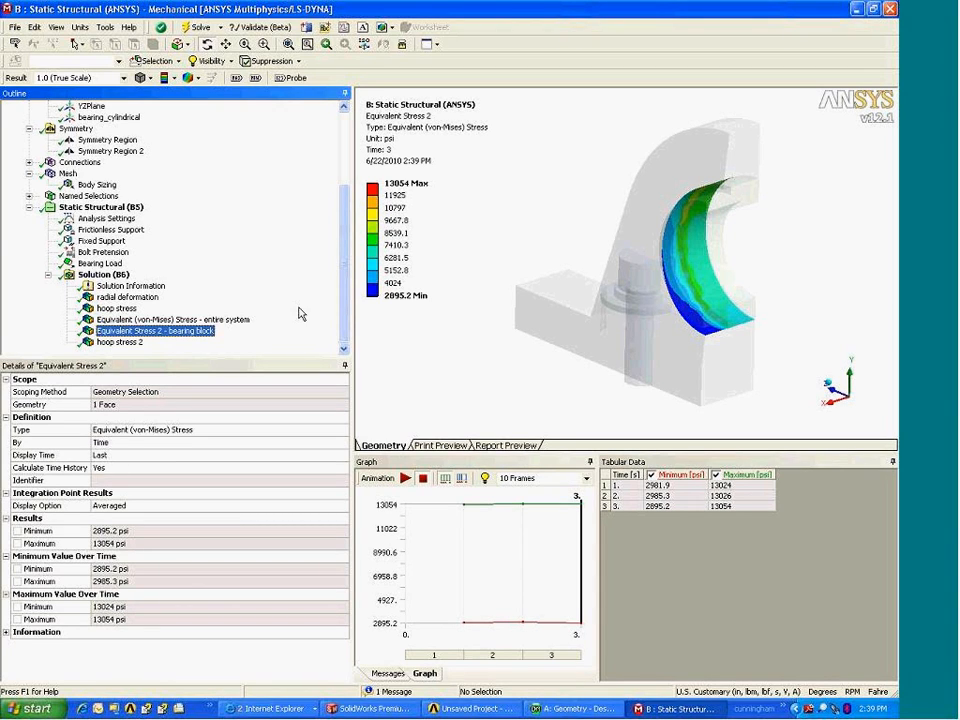
pyautogui.moveTo(598, 300); pyautogui.dragTo(620, 294)
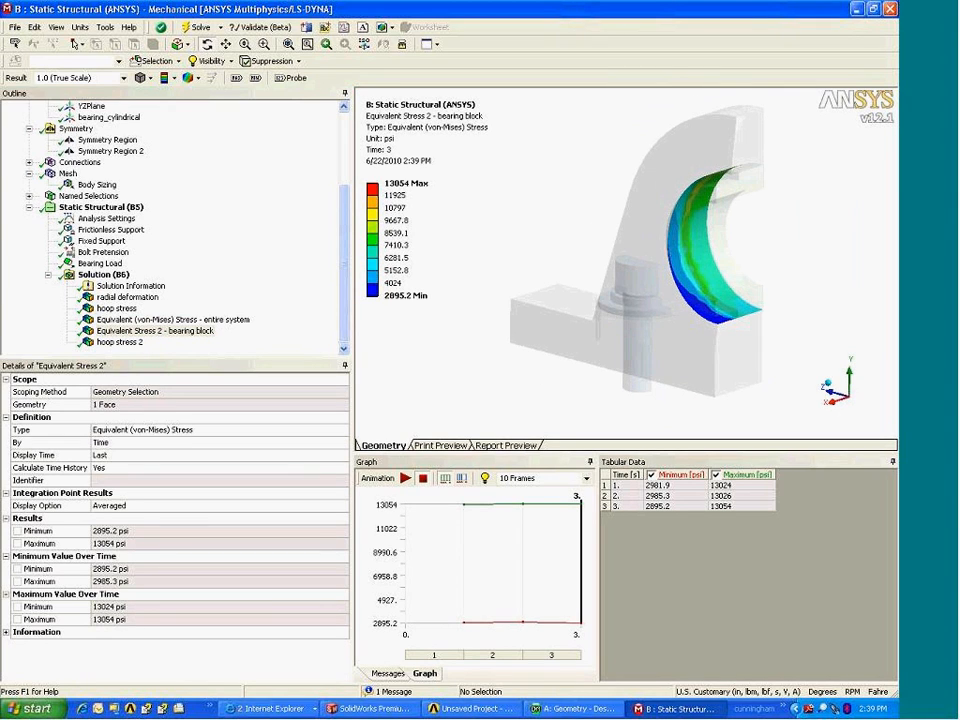
# - Mark the maximum of Maximum Value Over Time as a parameter for the bearing block equivalent stress result, and enlarge the model outline
pyautogui.click(40, 619)
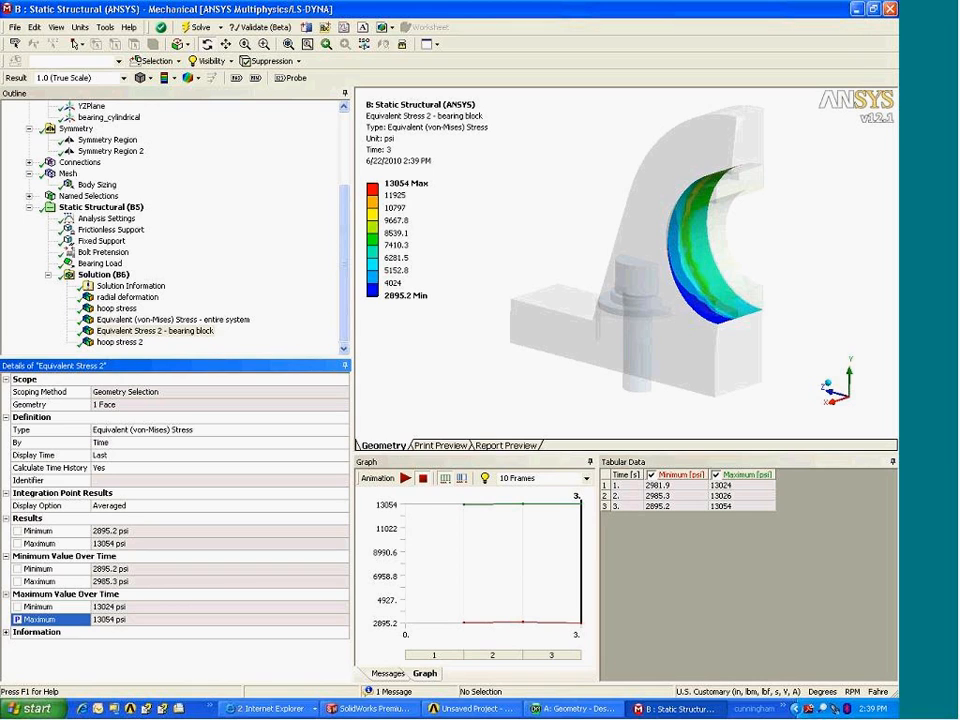
pyautogui.moveTo(748, 318)
pyautogui.mouseDown(button='middle')
pyautogui.moveTo(736, 323)
pyautogui.moveTo(821, 315)
pyautogui.moveTo(731, 326)
pyautogui.moveTo(738, 331)
pyautogui.mouseUp(button='middle')
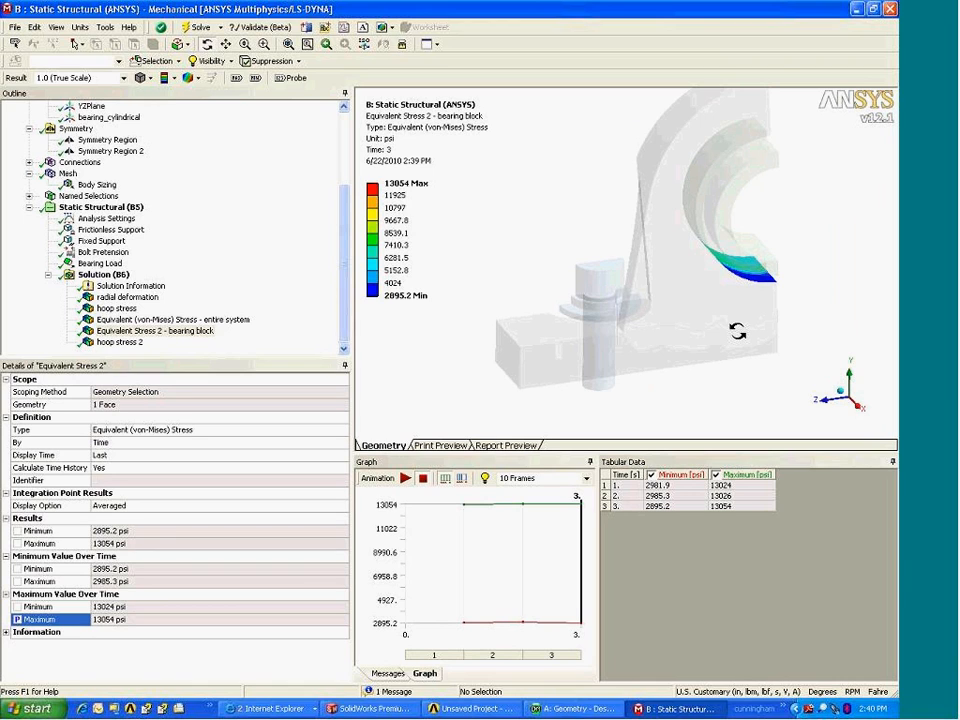
pyautogui.moveTo(343, 210); pyautogui.dragTo(343, 120)
pyautogui.moveTo(280, 358); pyautogui.dragTo(287, 449)
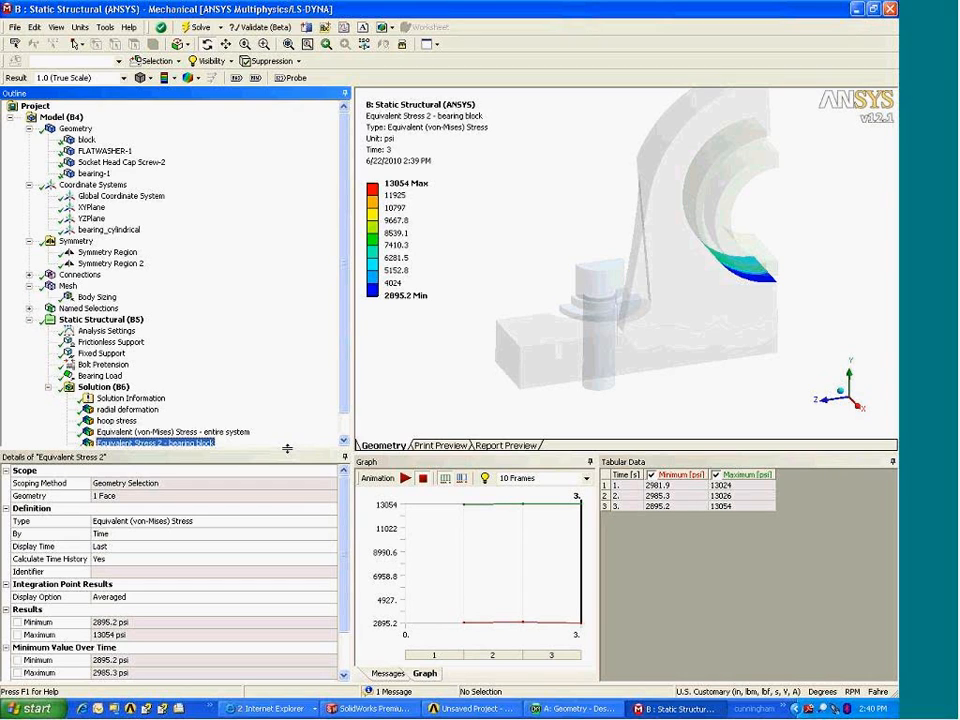
# - Switch to the Workbench project, open the Parameter Set and widen the Value column to review the input and output parameters
pyautogui.click(465, 709)
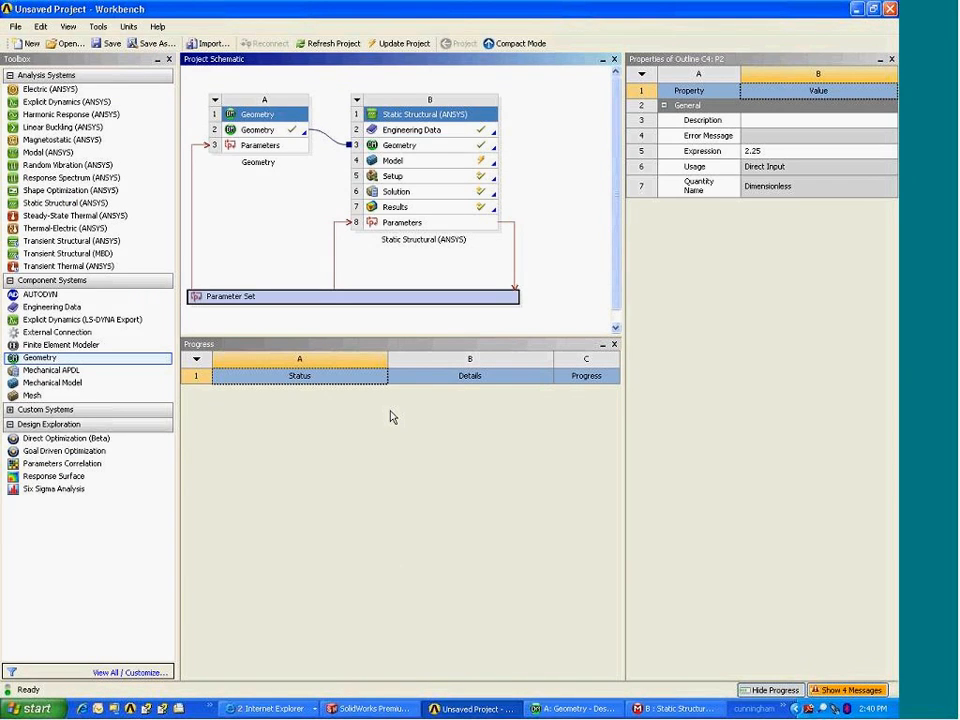
pyautogui.doubleClick(358, 298)
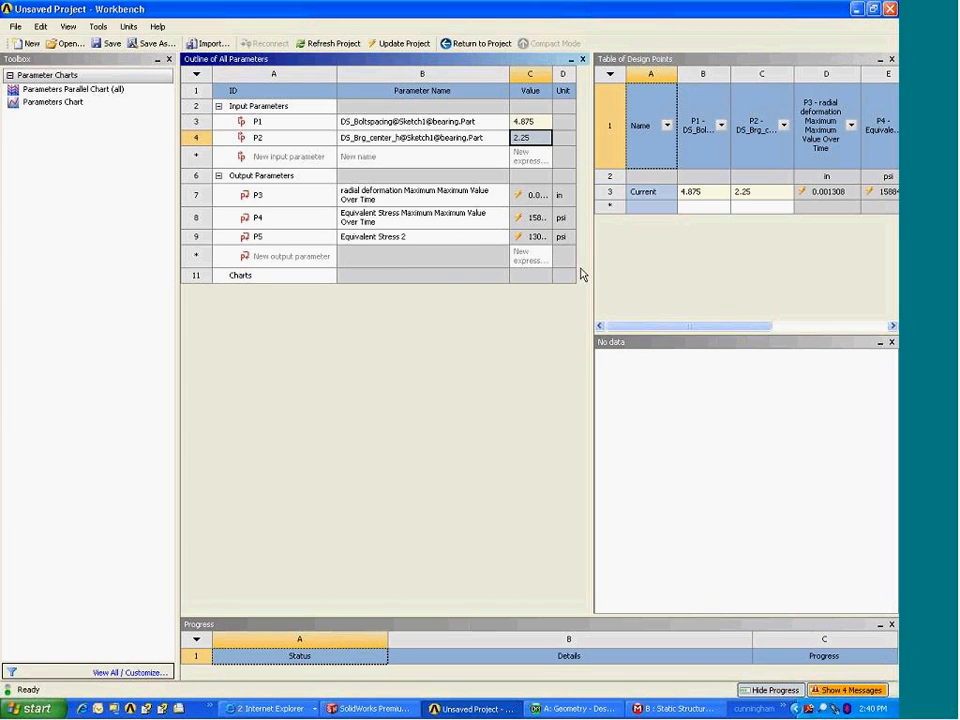
pyautogui.moveTo(592, 261); pyautogui.dragTo(664, 261)
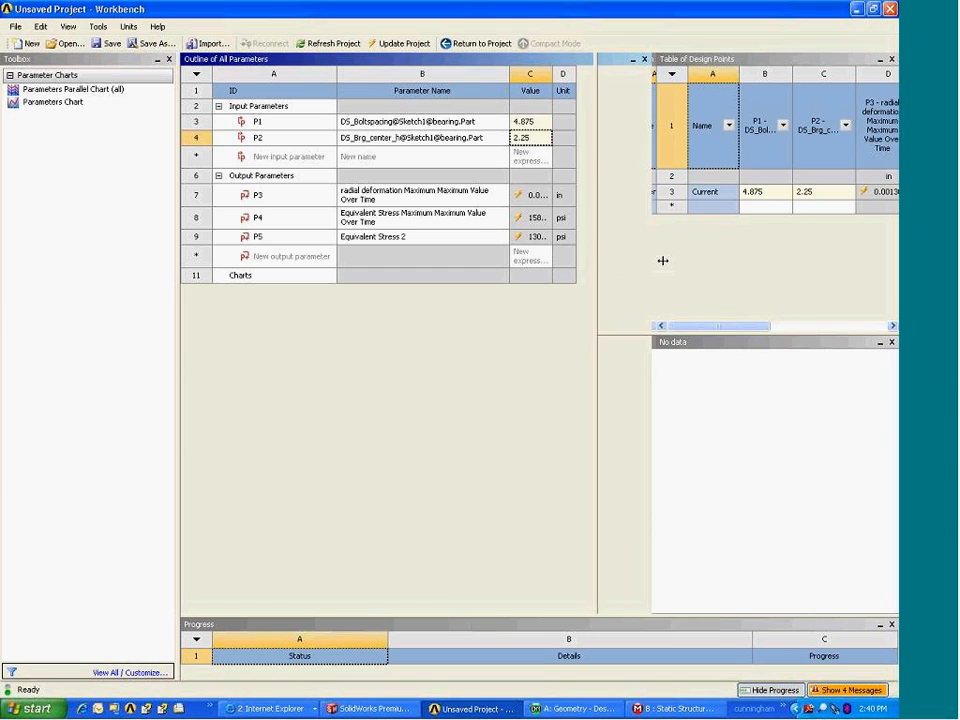
pyautogui.moveTo(551, 74); pyautogui.dragTo(590, 74)
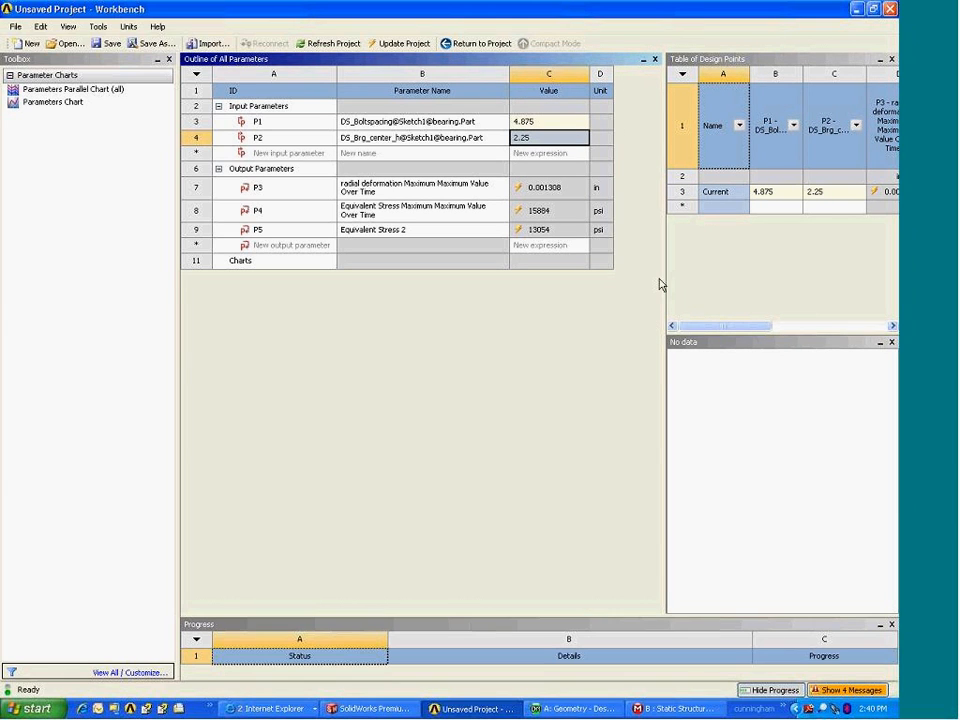
pyautogui.moveTo(662, 274); pyautogui.dragTo(626, 273)
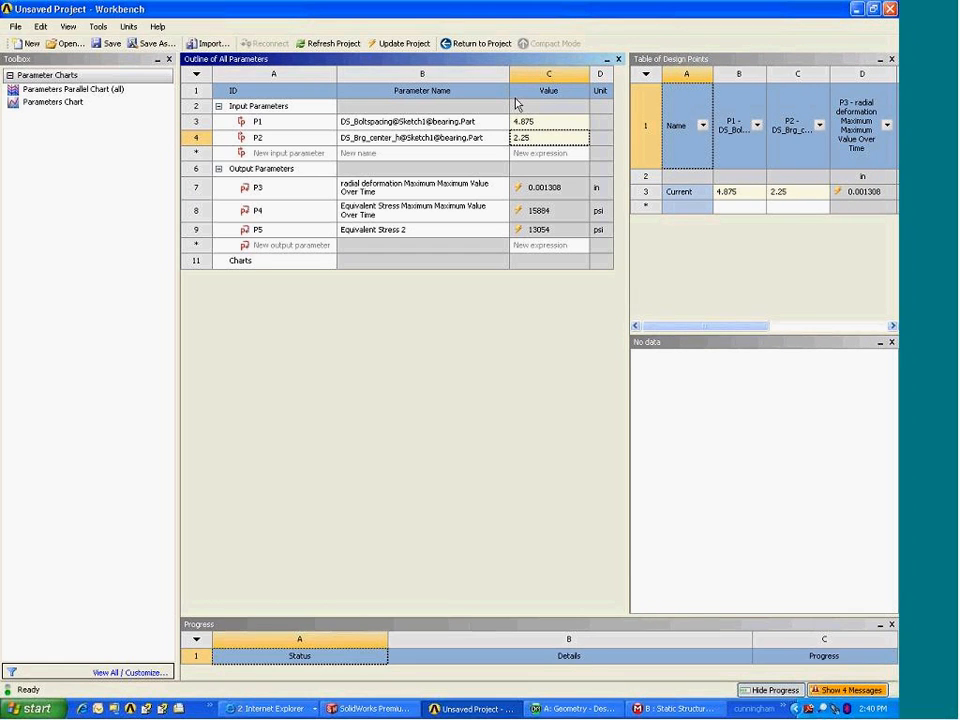
# - Return to the project schematic and duplicate the Static Structural system from its Model cell, enlarging the schematic to fit the copy
pyautogui.click(489, 47)
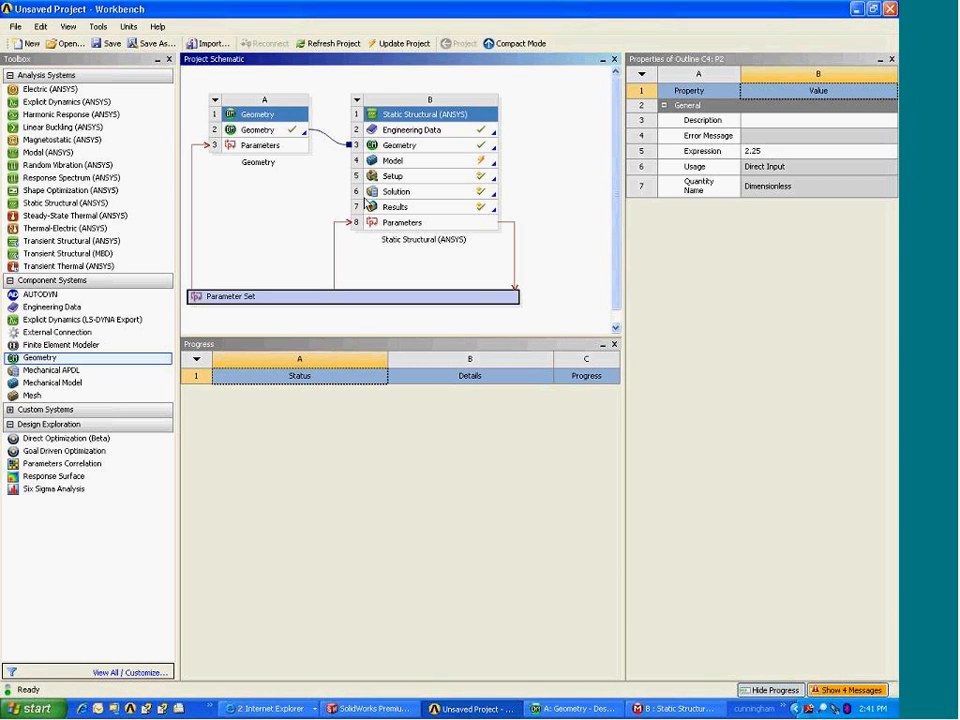
pyautogui.click(393, 162)
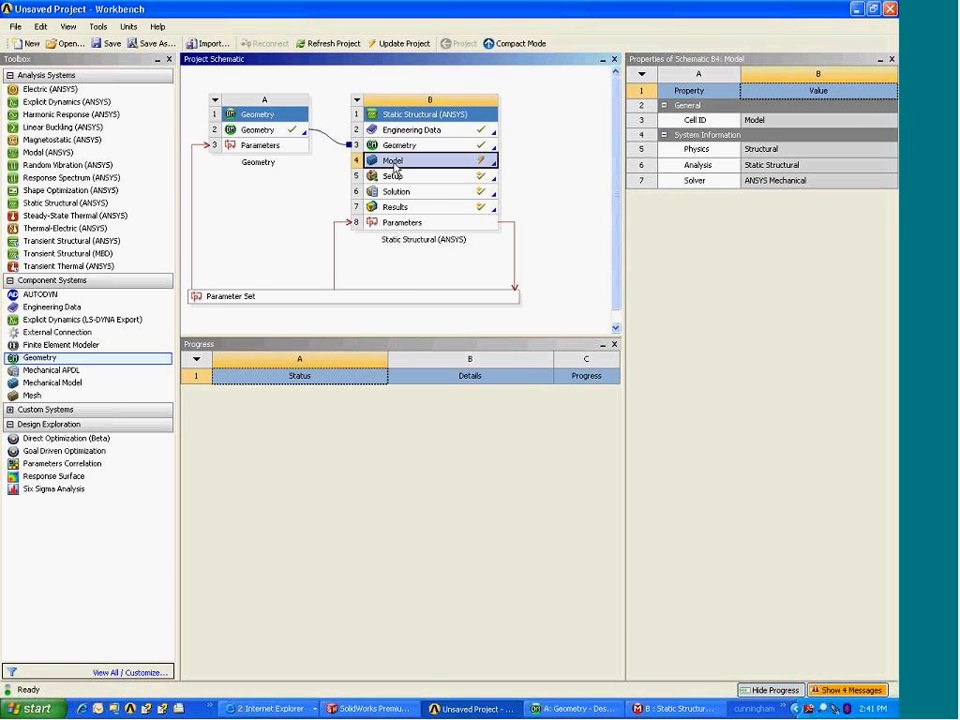
pyautogui.rightClick(395, 171)
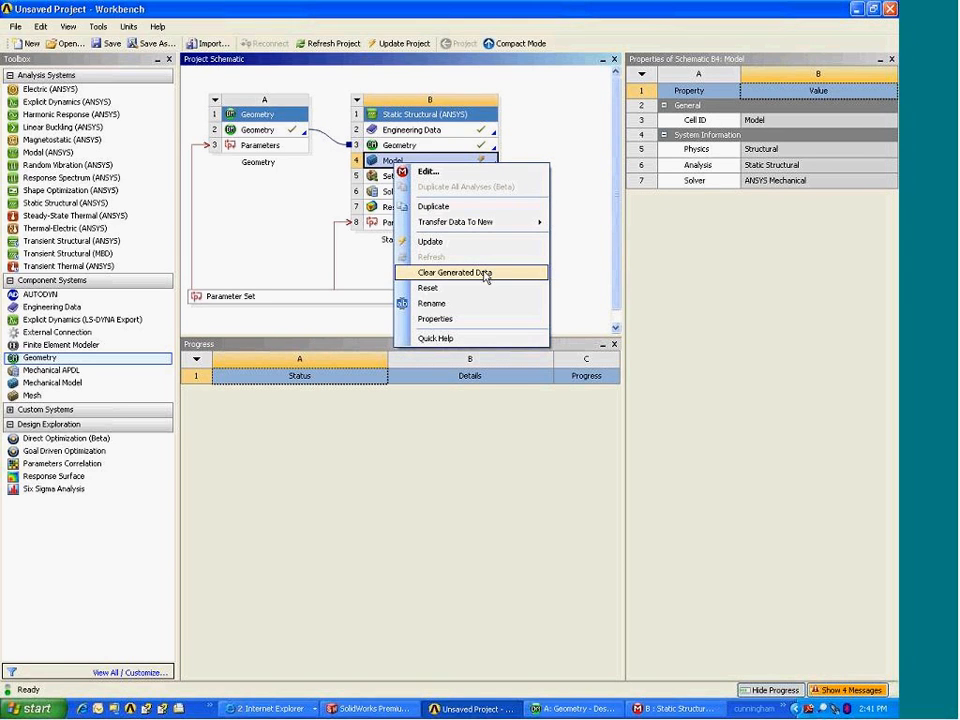
pyautogui.click(505, 207)
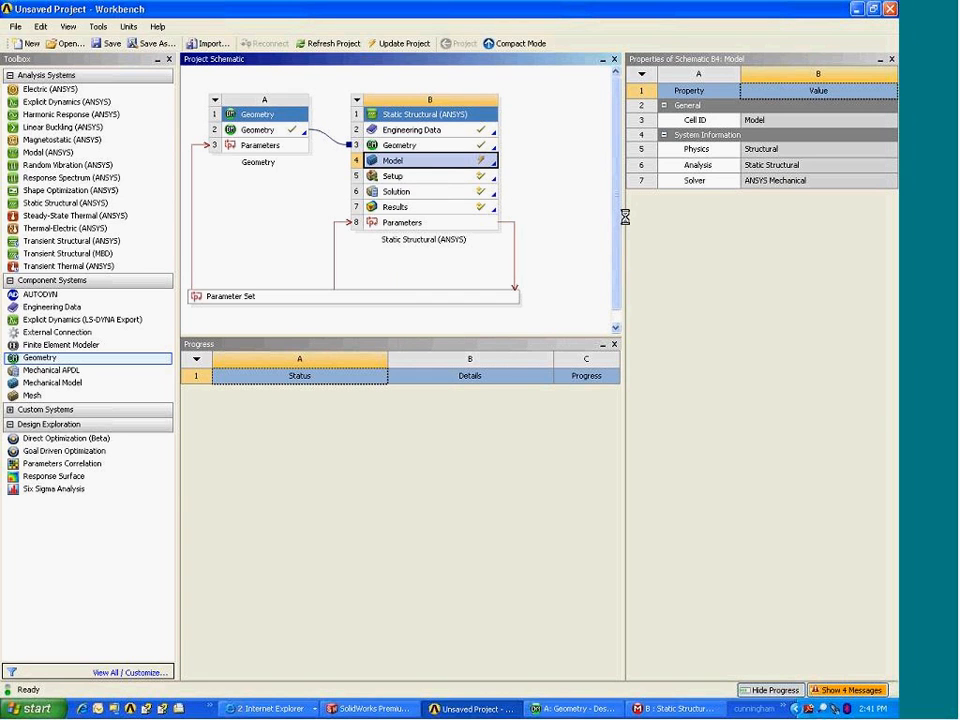
pyautogui.moveTo(623, 214); pyautogui.dragTo(762, 212)
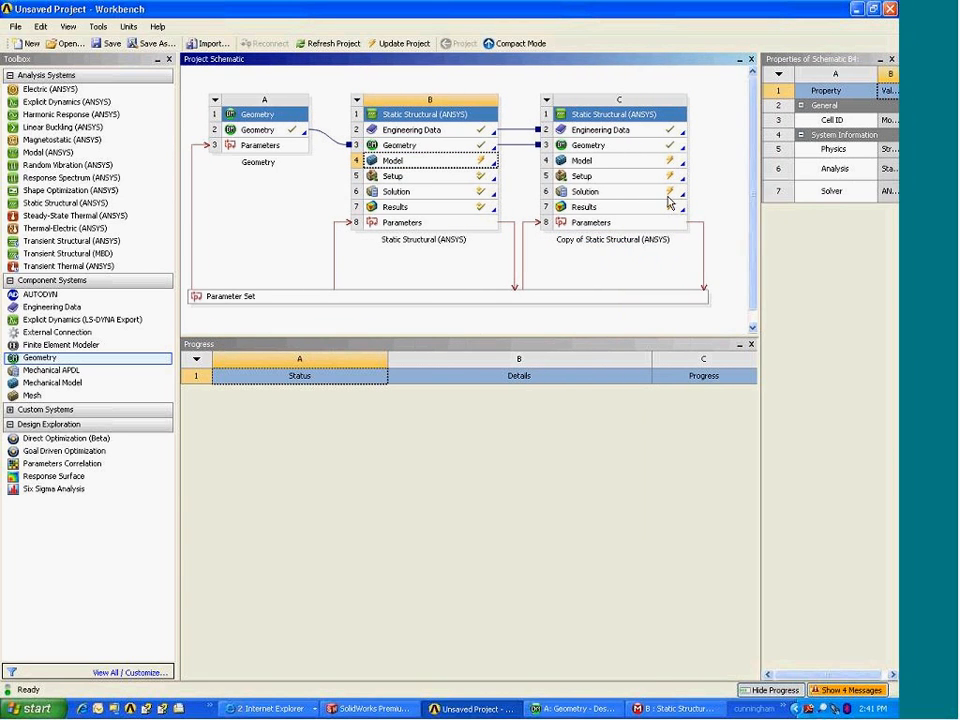
pyautogui.click(601, 166)
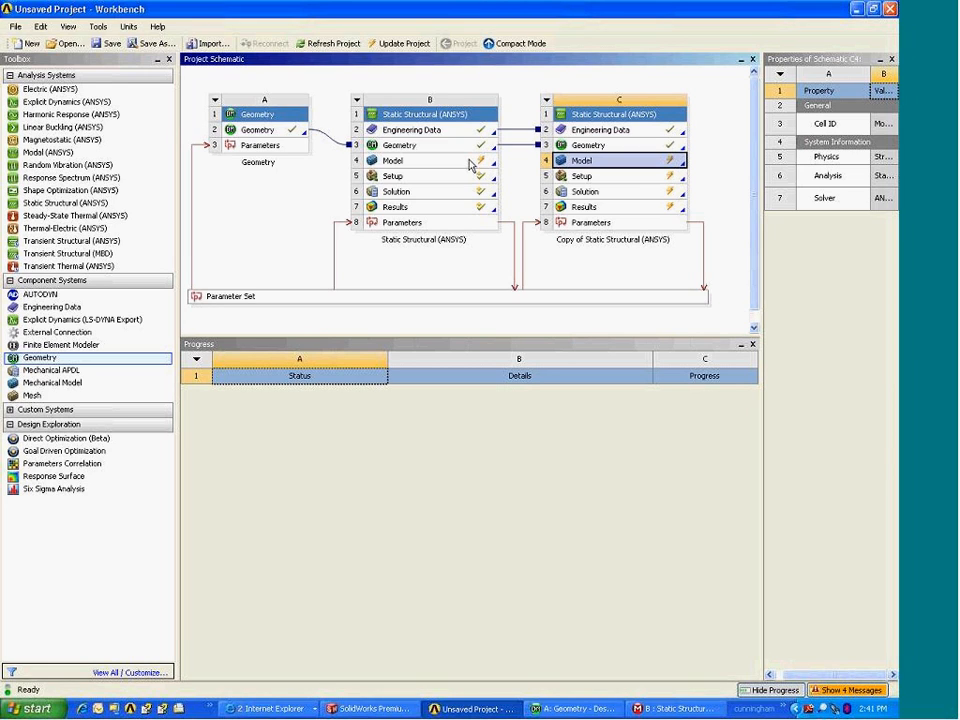
# - Reopen the Parameter Set and add a design point with the bearing center height P2 set to 2.5
pyautogui.doubleClick(341, 297)
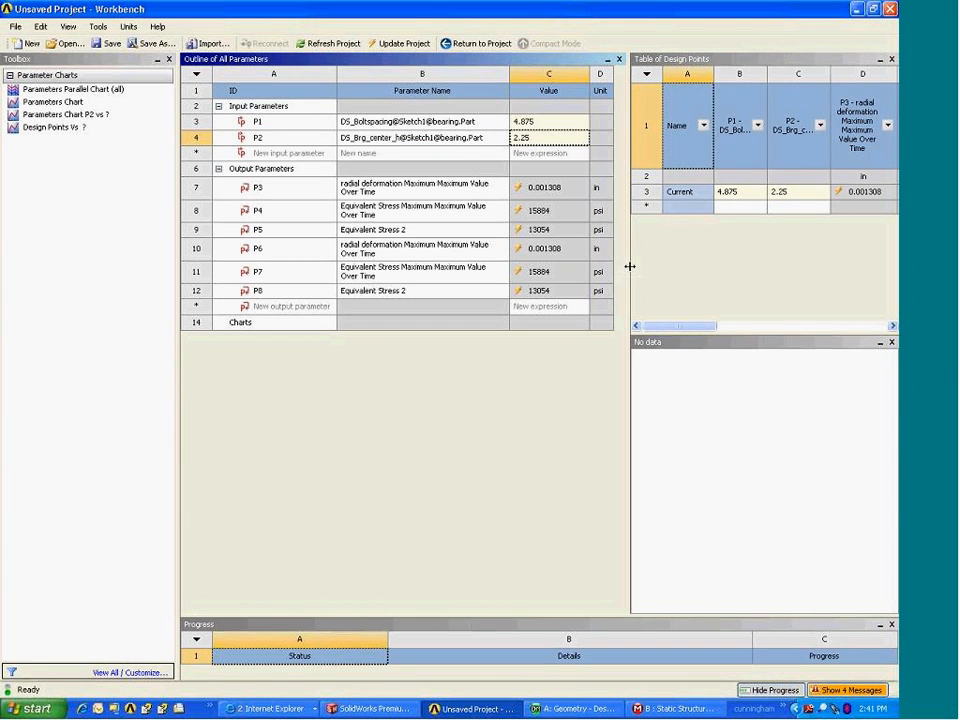
pyautogui.moveTo(628, 246); pyautogui.dragTo(556, 247)
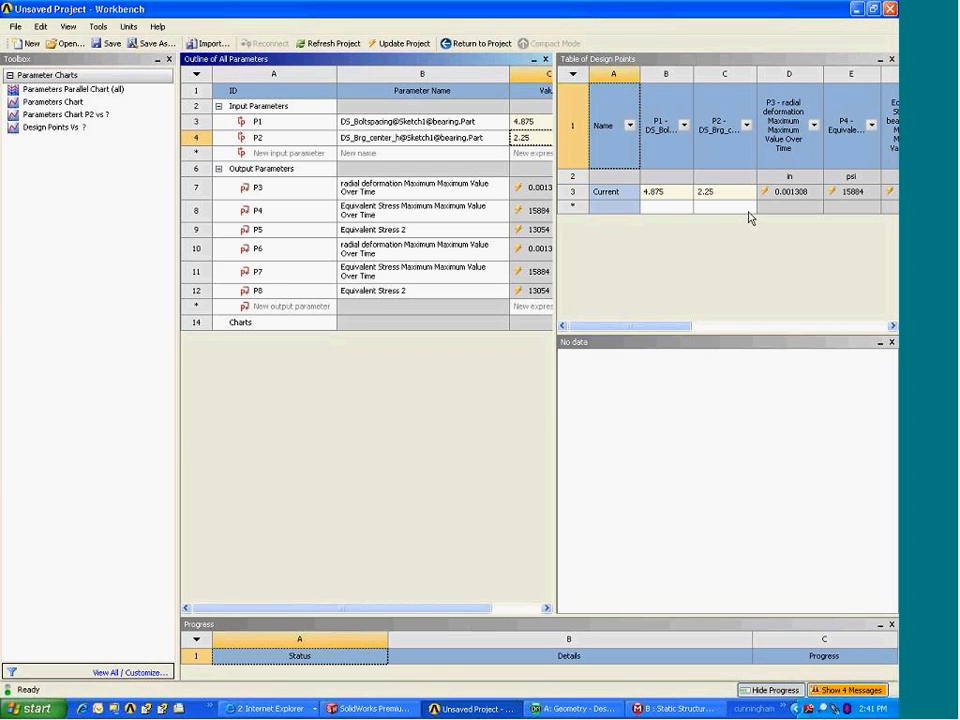
pyautogui.click(673, 206)
pyautogui.press('Tab')
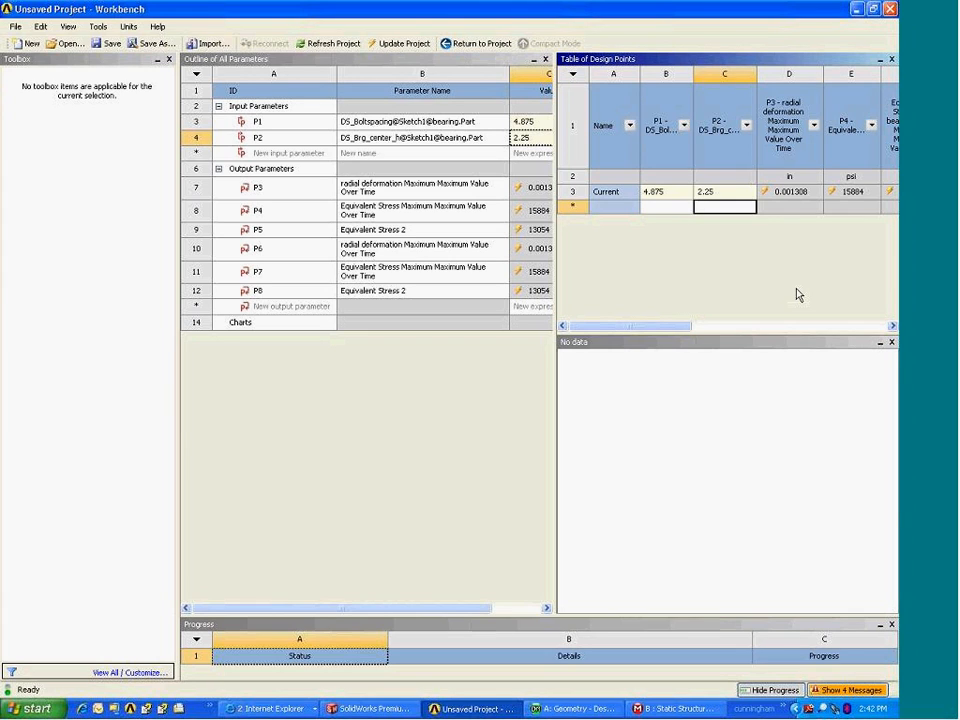
pyautogui.write('2.5')
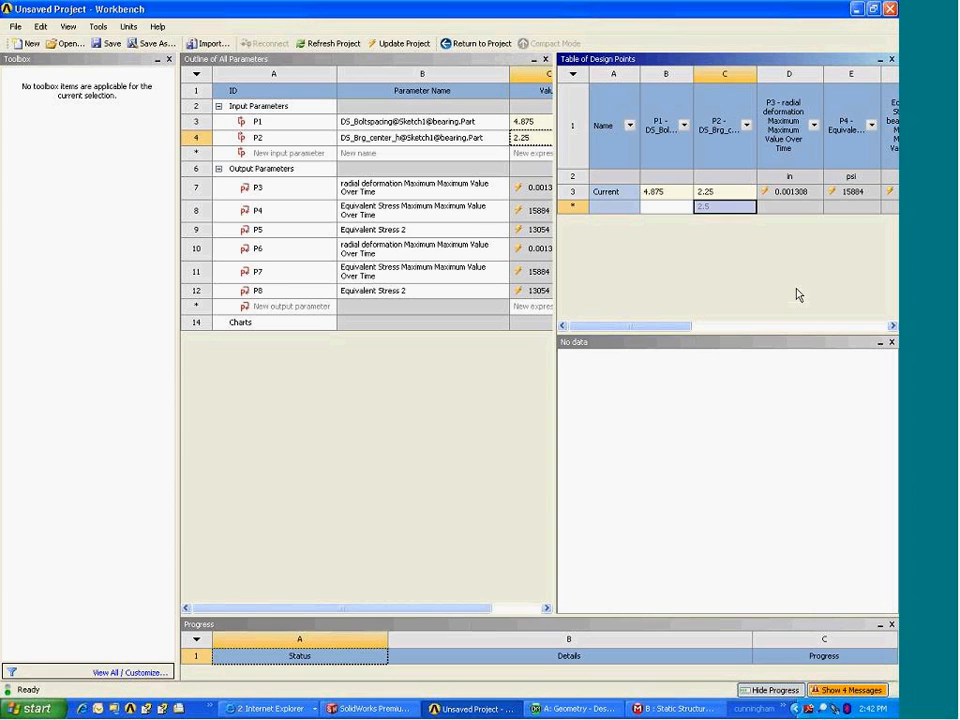
pyautogui.press('Return')
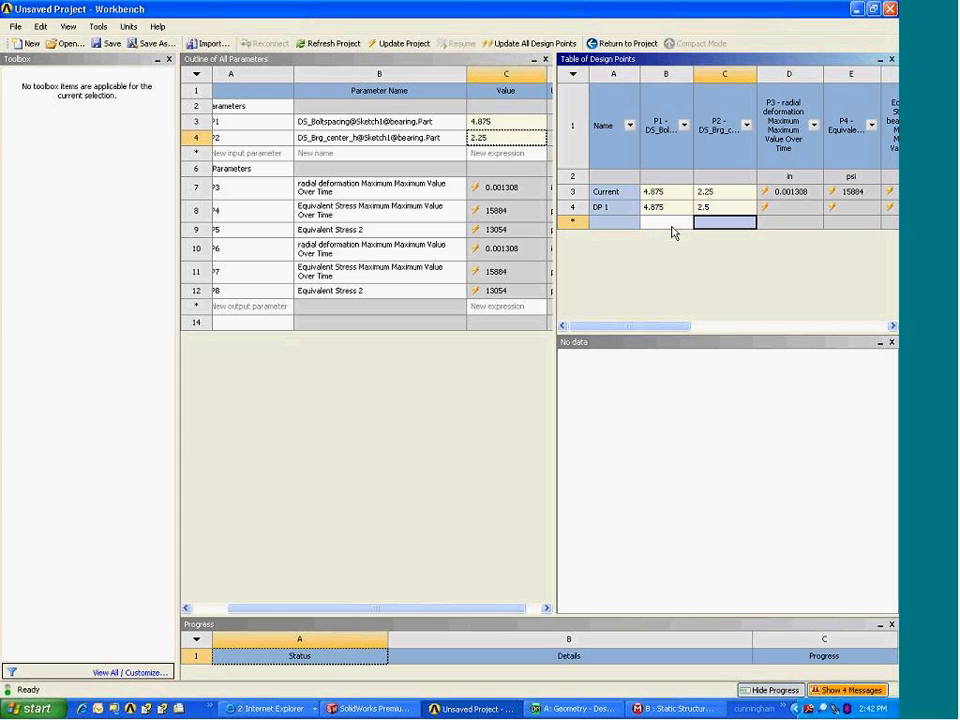
# - Add a second design point with P2 set to 2.75 and widen the Table of Design Points
pyautogui.click(713, 223)
pyautogui.write('2.75')
pyautogui.press('Return')
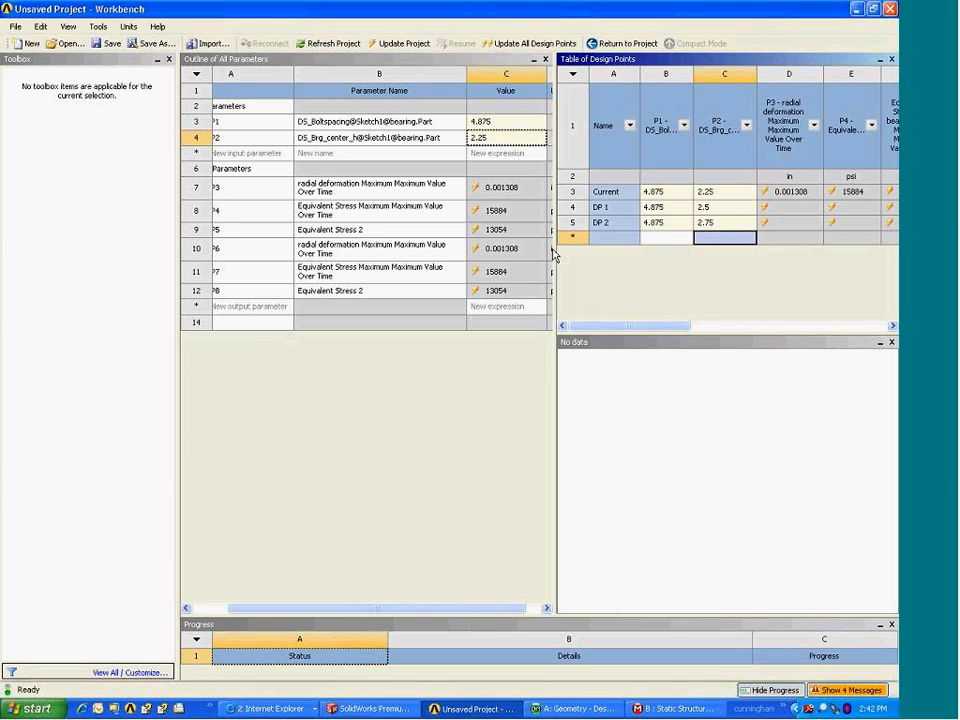
pyautogui.moveTo(553, 246); pyautogui.dragTo(336, 291)
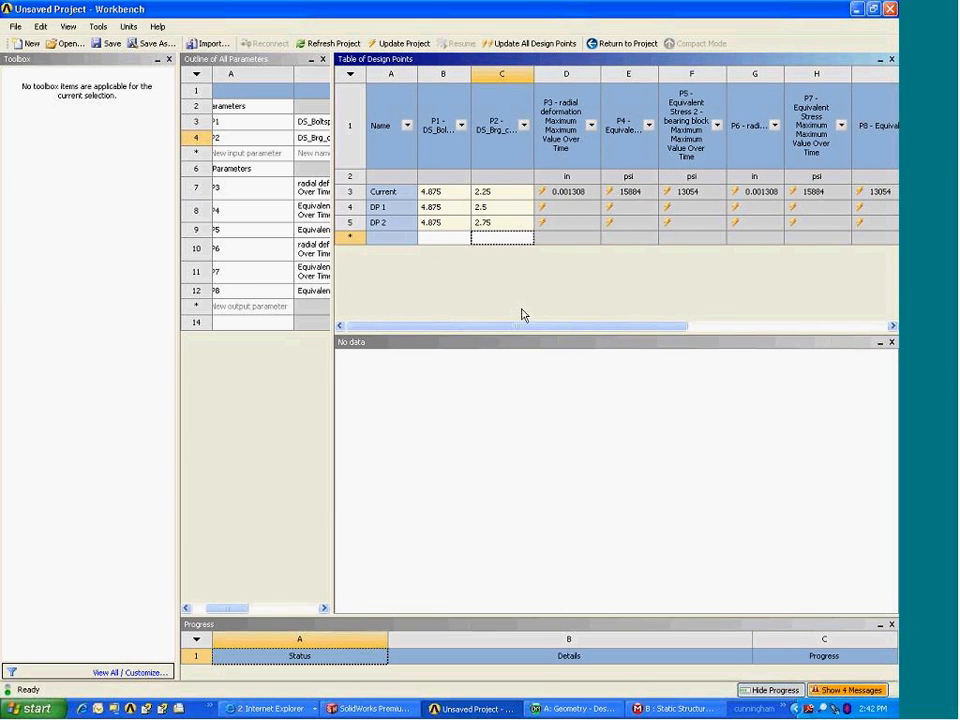
# - Examine the update options for the 2.5 design point, the parameter outline and the project schematic
pyautogui.rightClick(503, 211)
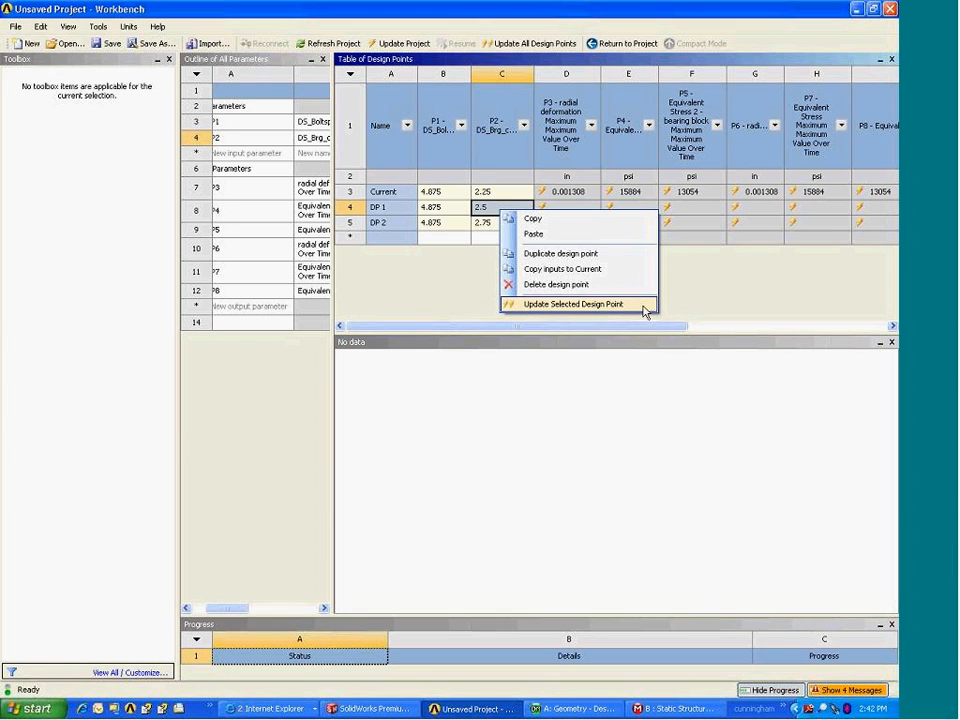
pyautogui.click(418, 300)
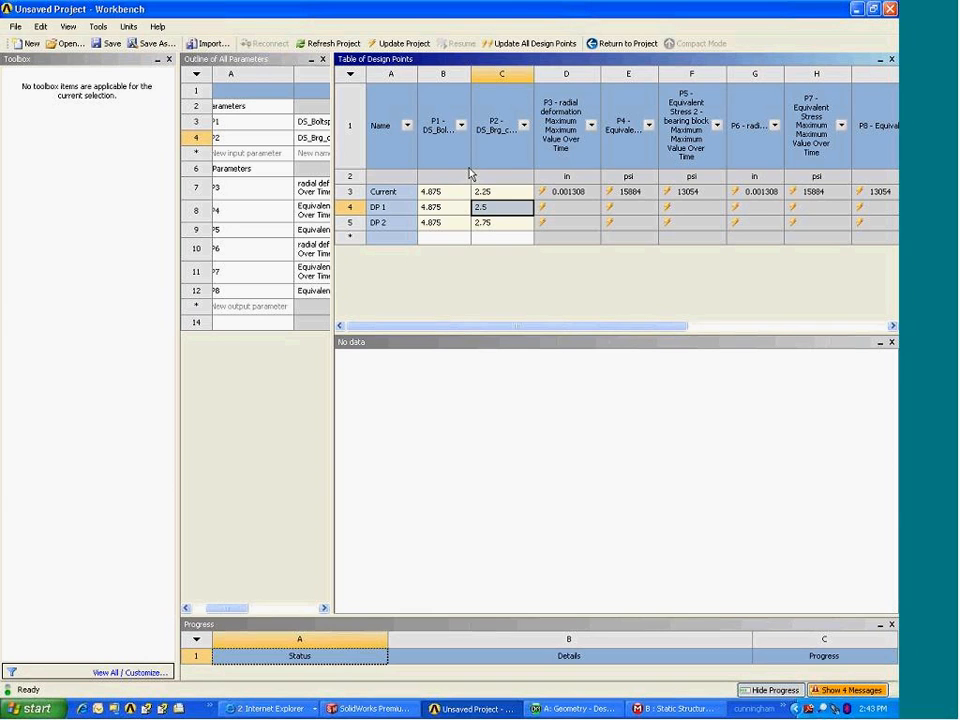
pyautogui.moveTo(333, 270); pyautogui.dragTo(445, 272)
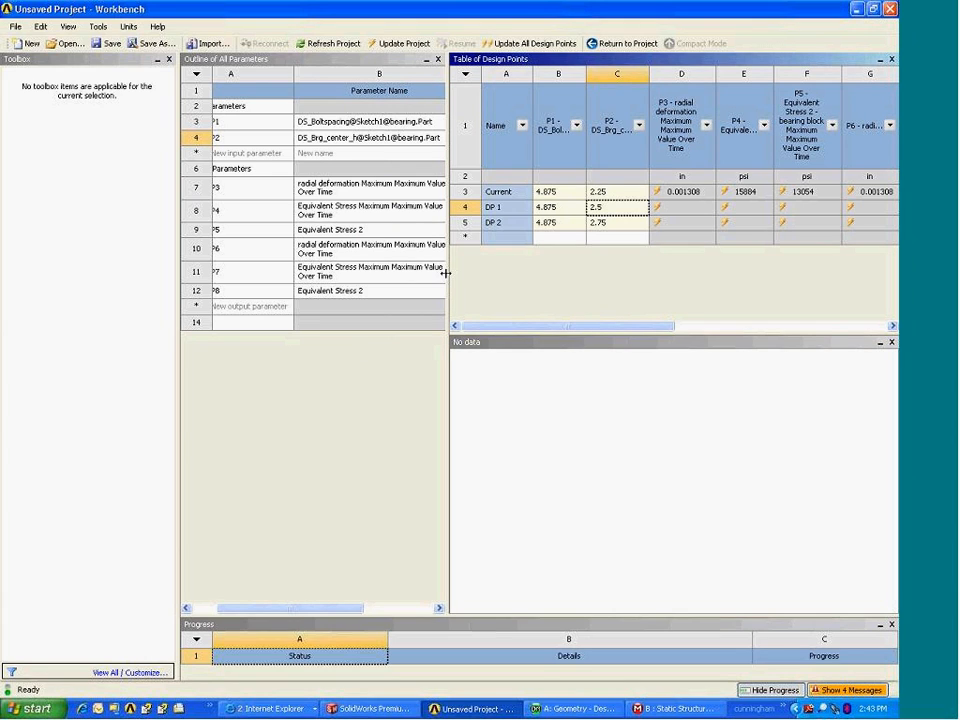
pyautogui.click(622, 43)
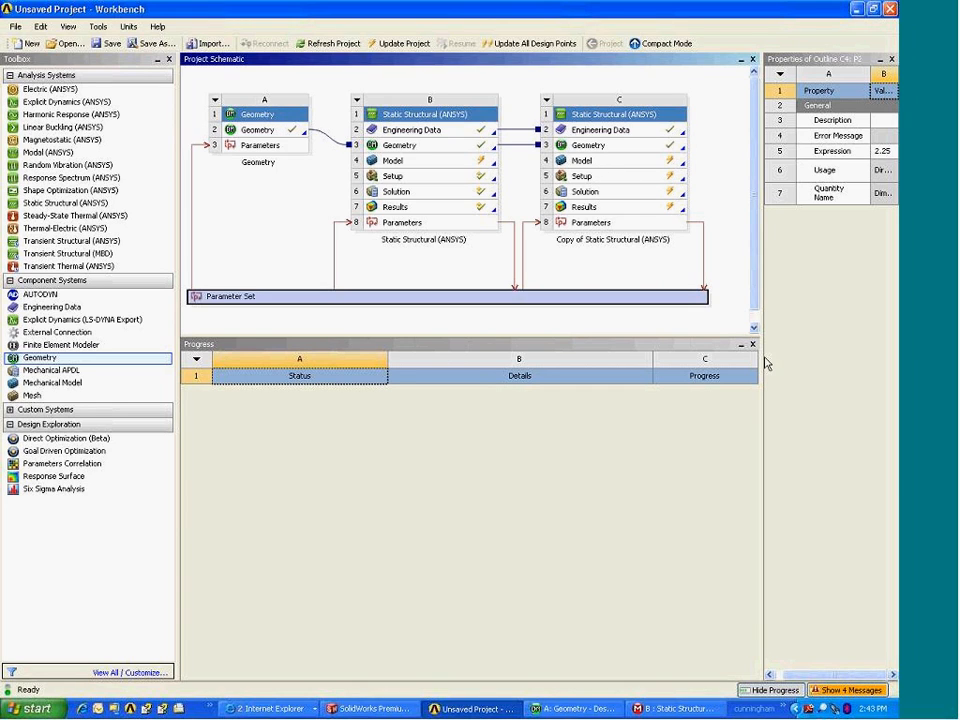
pyautogui.doubleClick(508, 304)
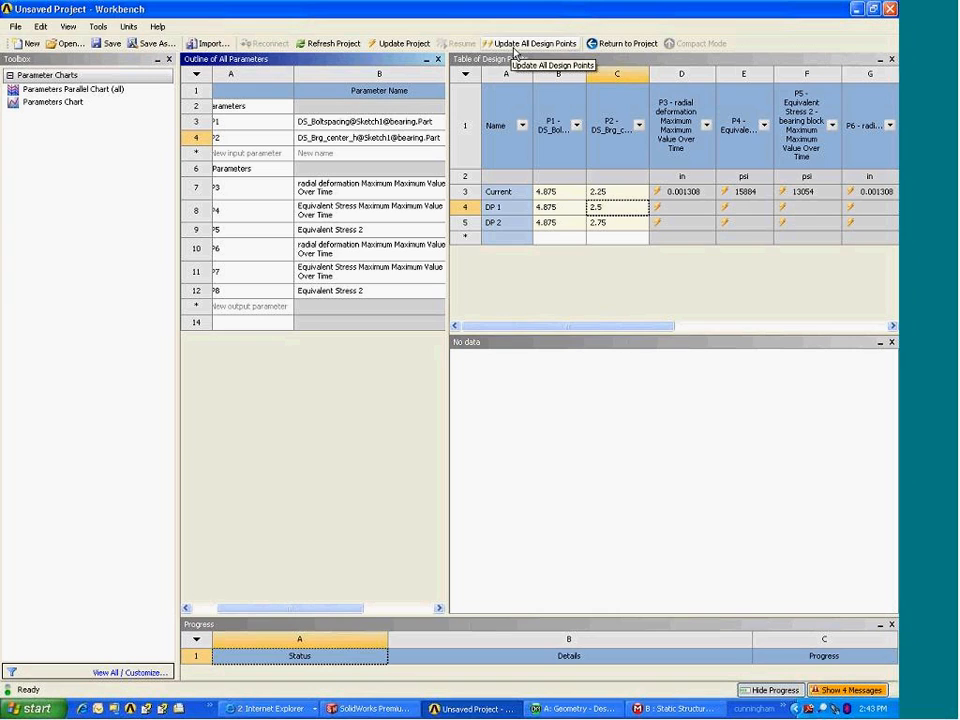
pyautogui.click(524, 211)
pyautogui.rightClick(524, 211)
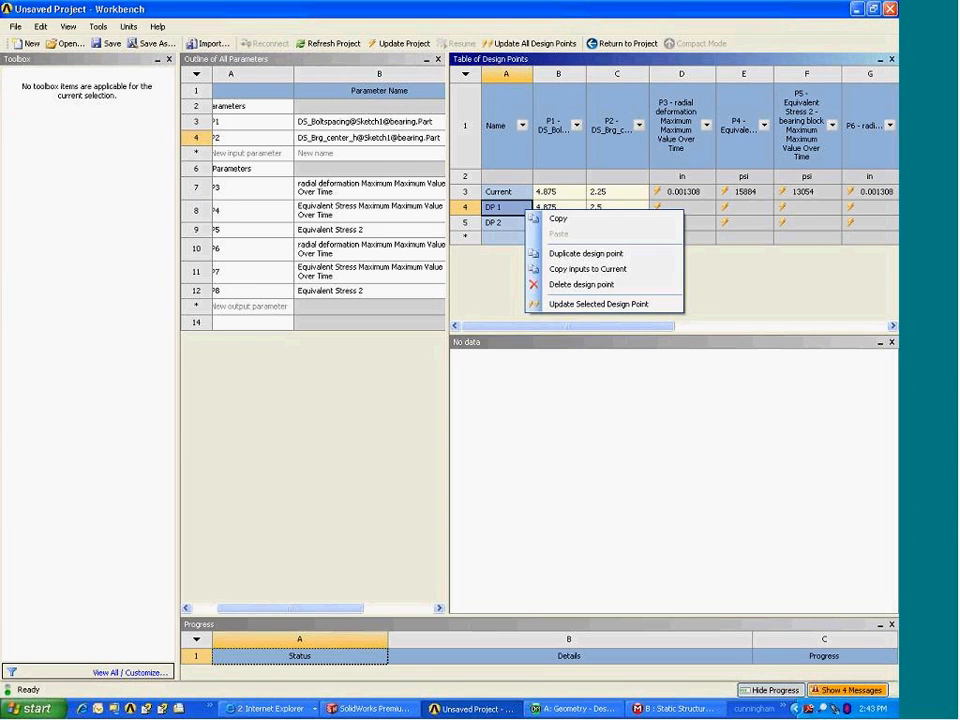
pyautogui.press('Escape')
# - Update only the 2.75 design point, accept that open editors may close, and enlarge the progress view to monitor the update
pyautogui.click(514, 222)
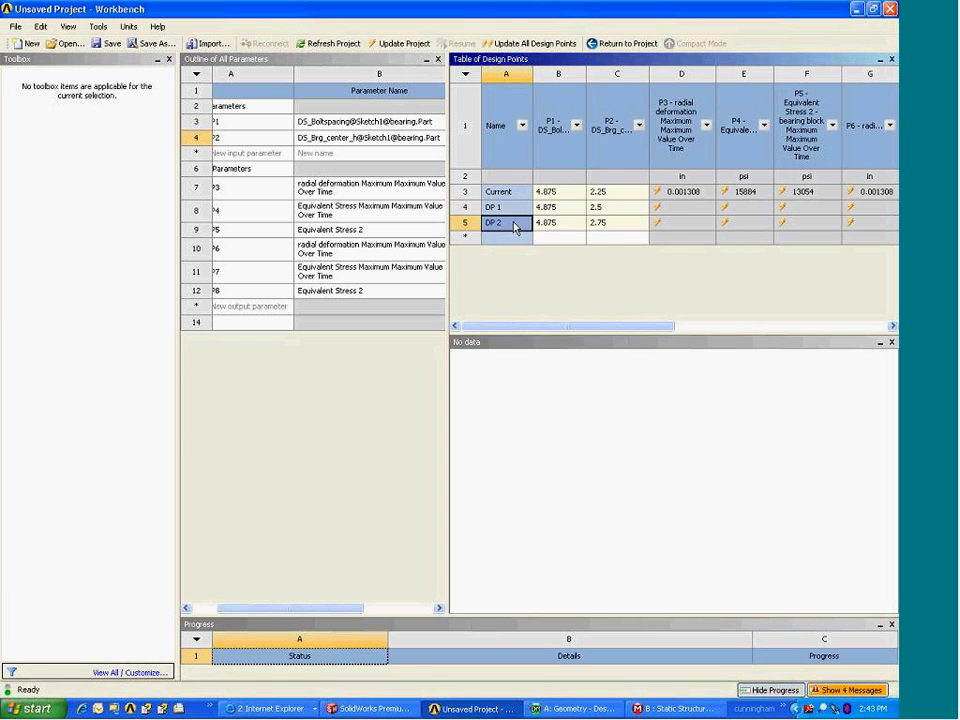
pyautogui.rightClick(516, 224)
pyautogui.click(601, 318)
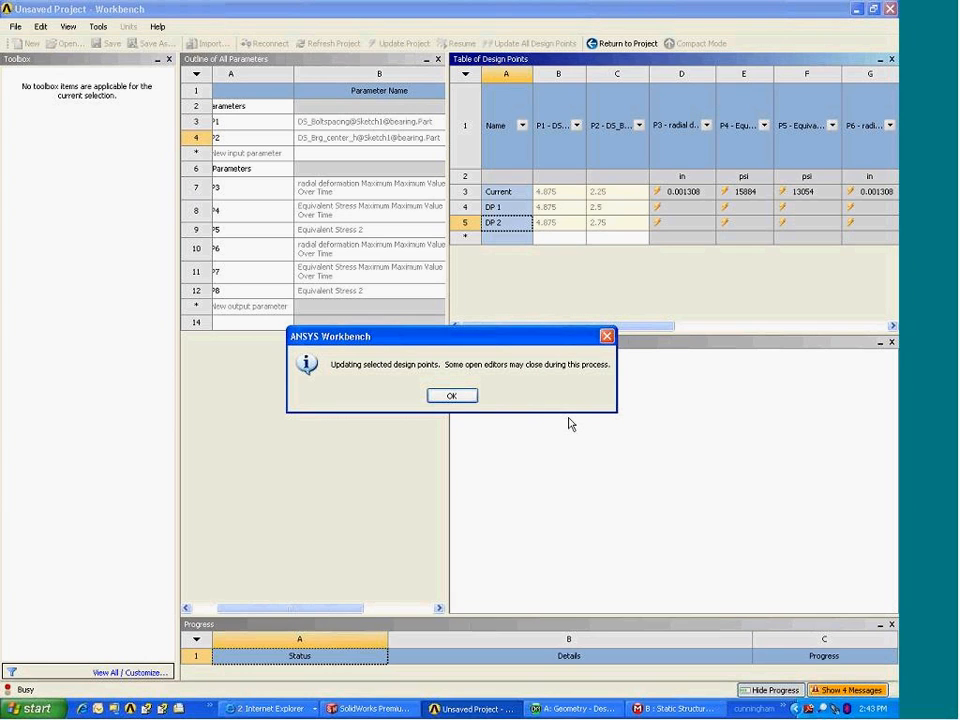
pyautogui.click(456, 395)
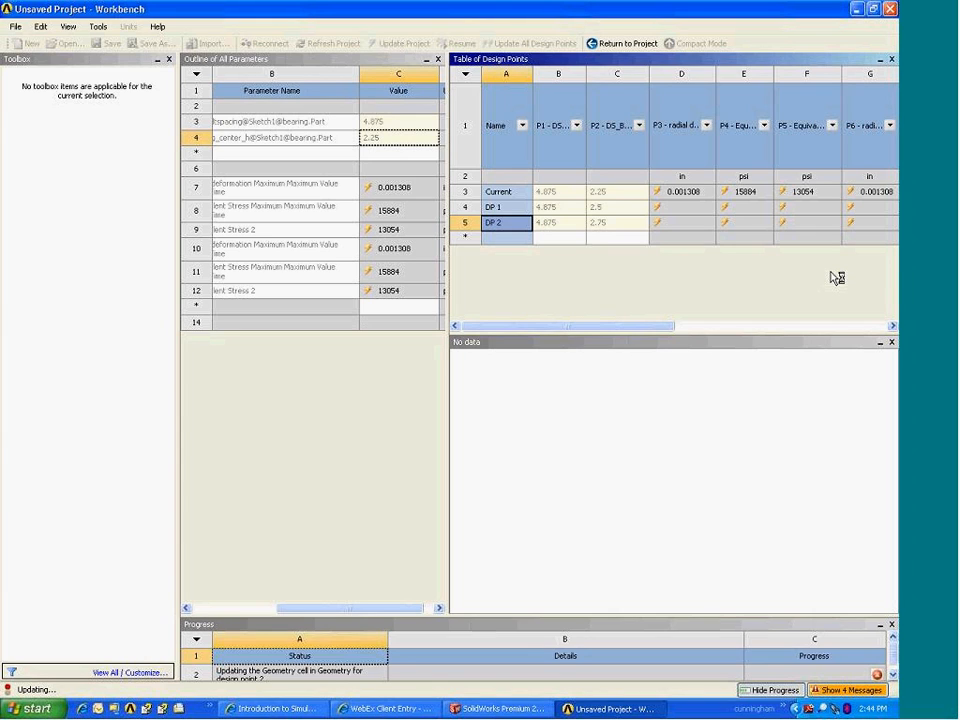
pyautogui.moveTo(523, 615); pyautogui.dragTo(579, 519)
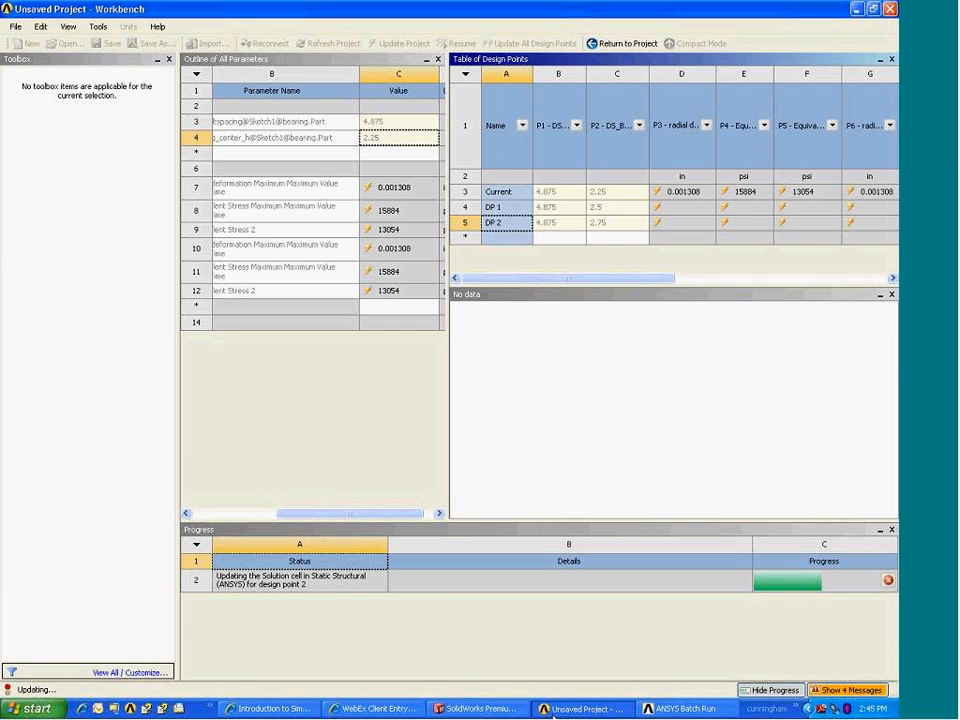
# - Switch to Internet Explorer to view the ANSYS Workbench webinar page, and return to the Workbench project
pyautogui.click(390, 710)
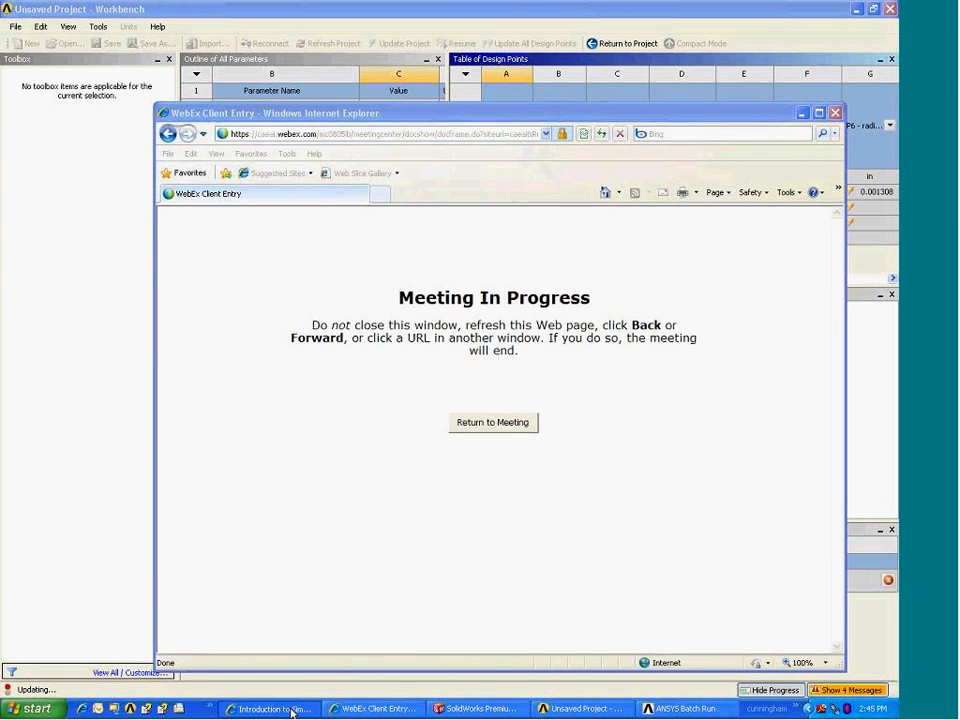
pyautogui.click(292, 710)
pyautogui.click(343, 712)
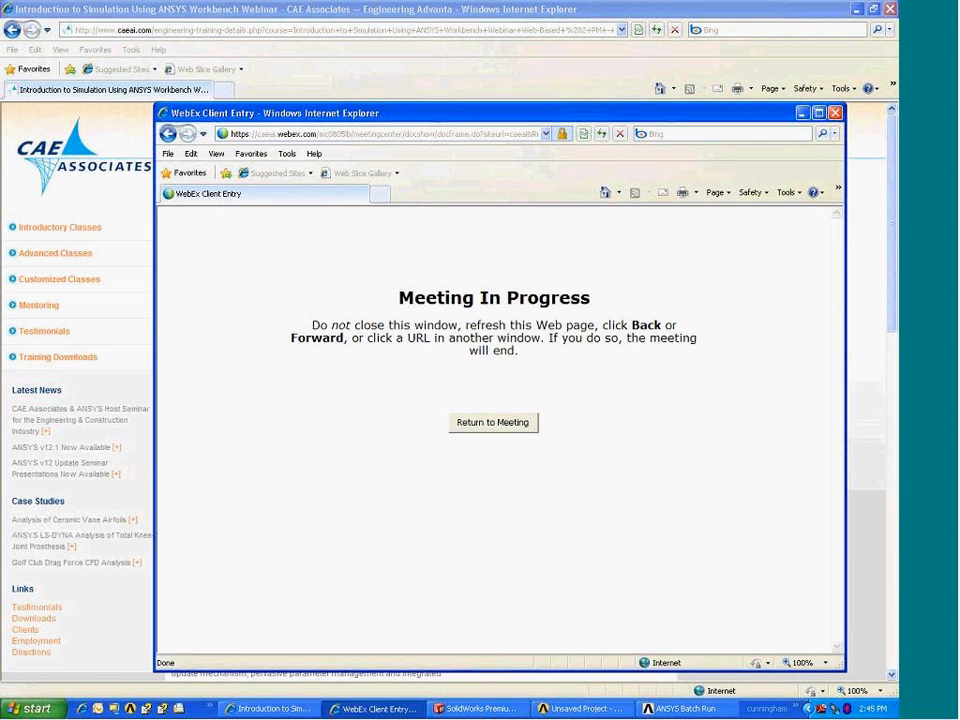
pyautogui.click(853, 375)
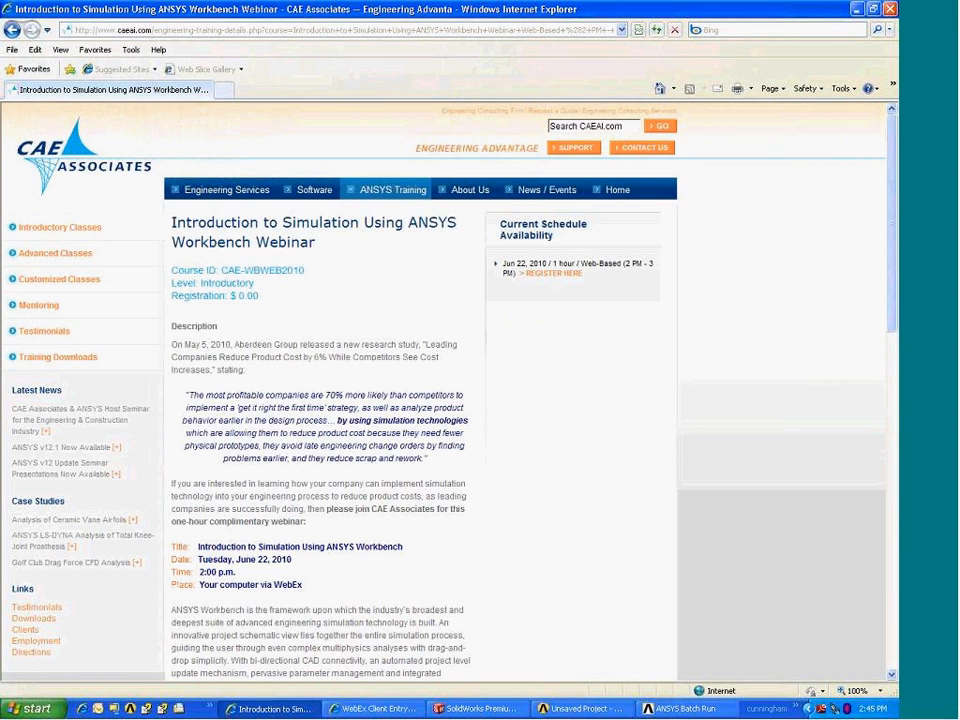
pyautogui.click(585, 708)
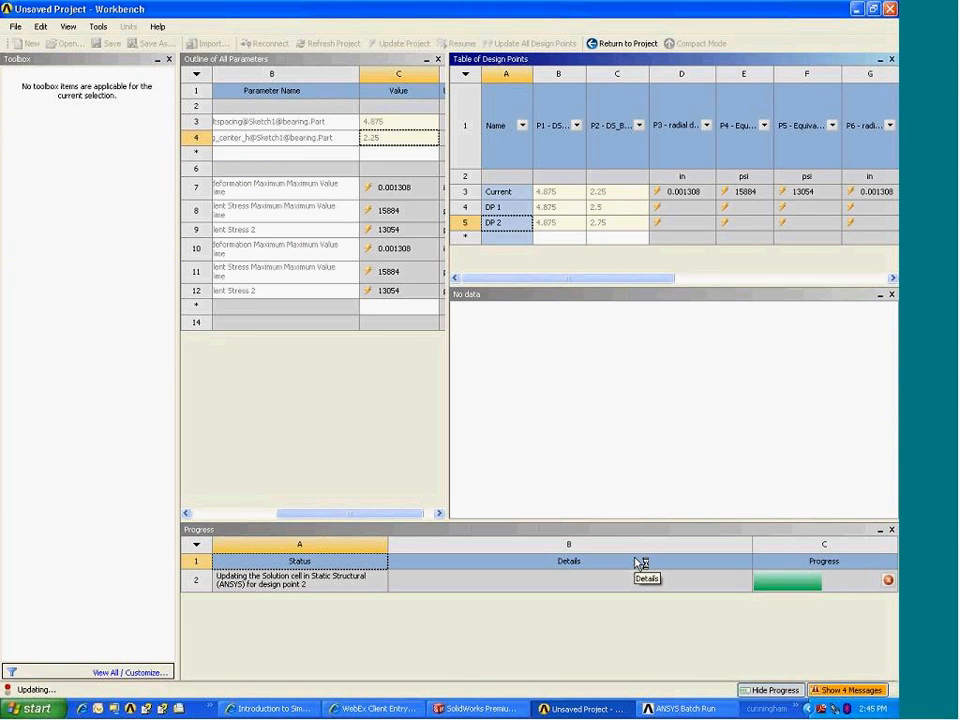